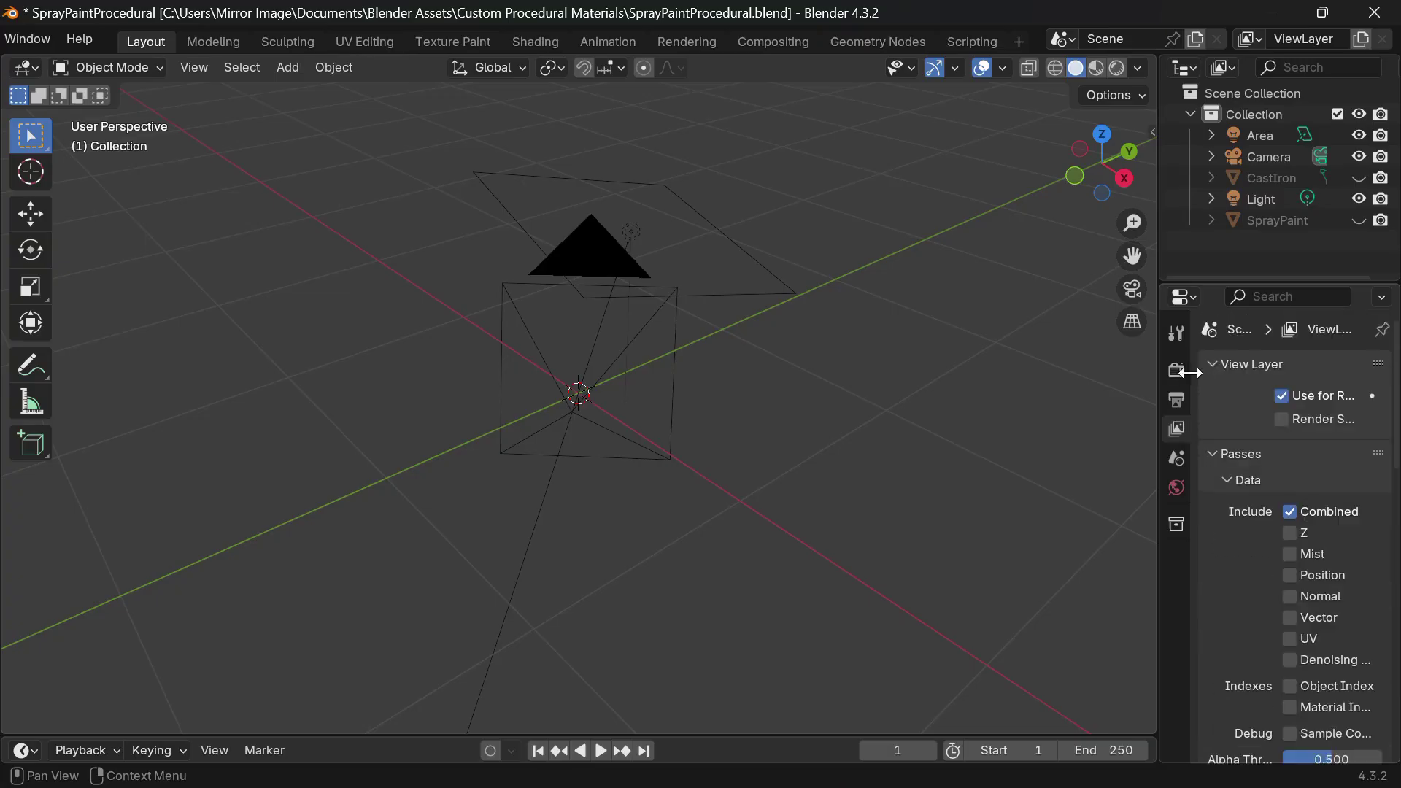
Step: Review the output resolution, camera framing, world environment texture and the film transparency setting of the scene
click(1176, 398)
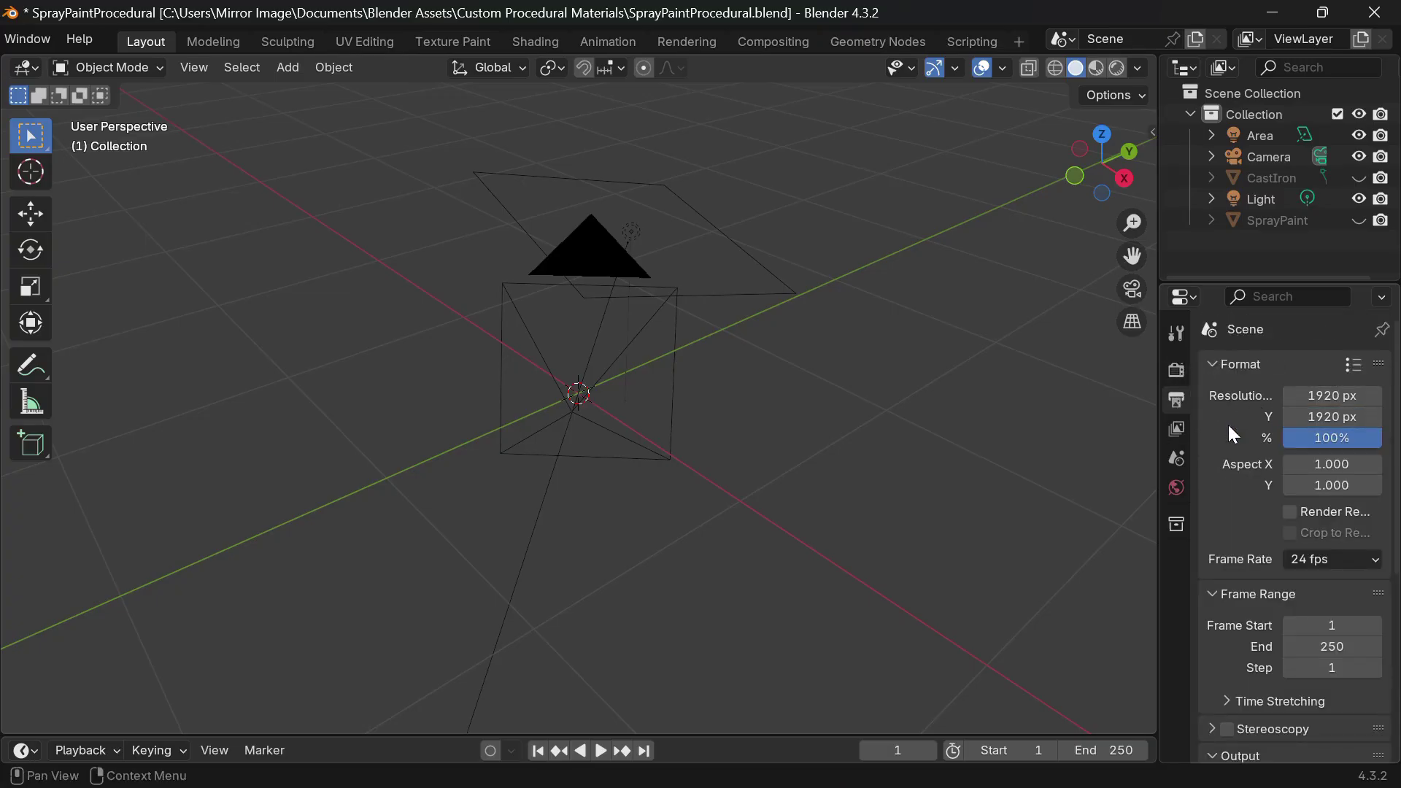
key(KP_0)
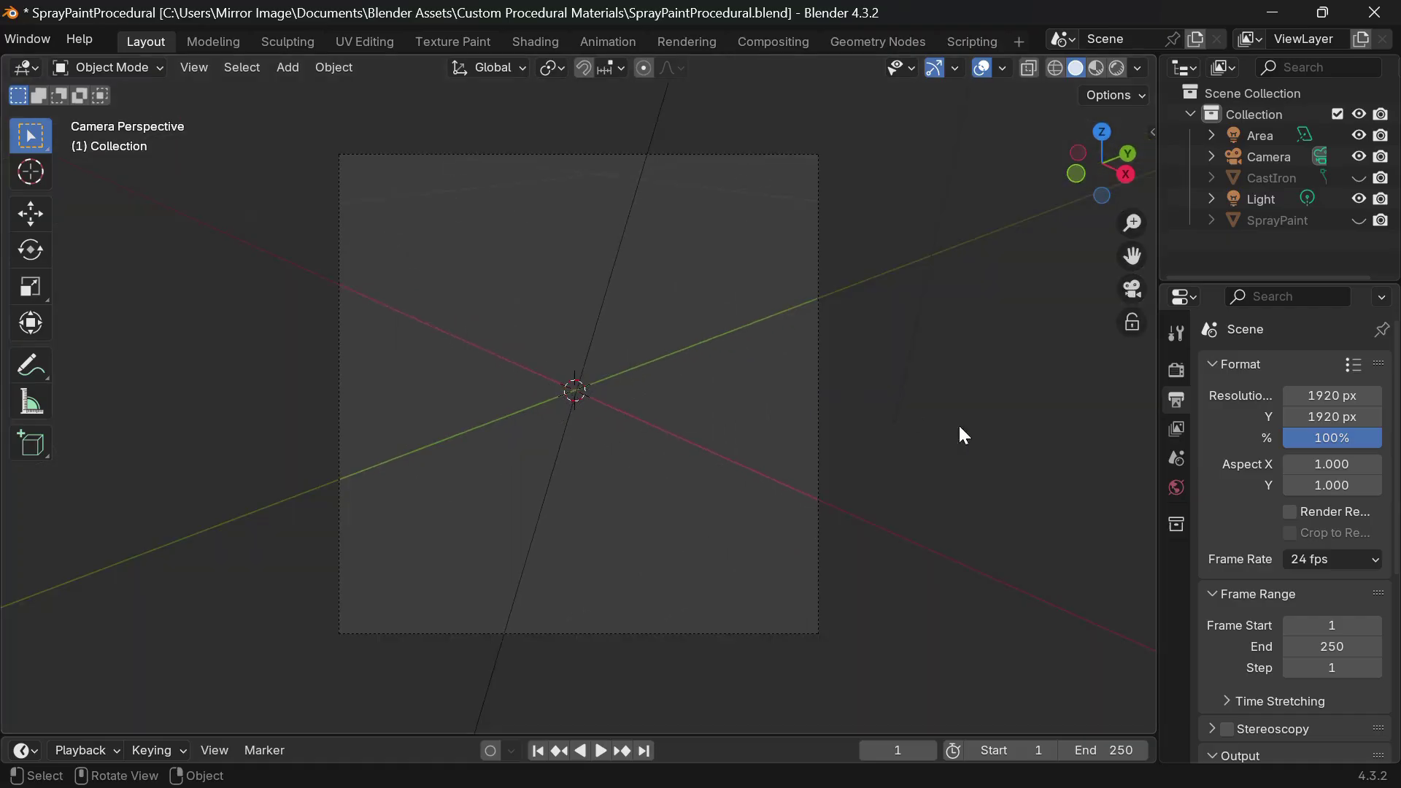
key(KP_0)
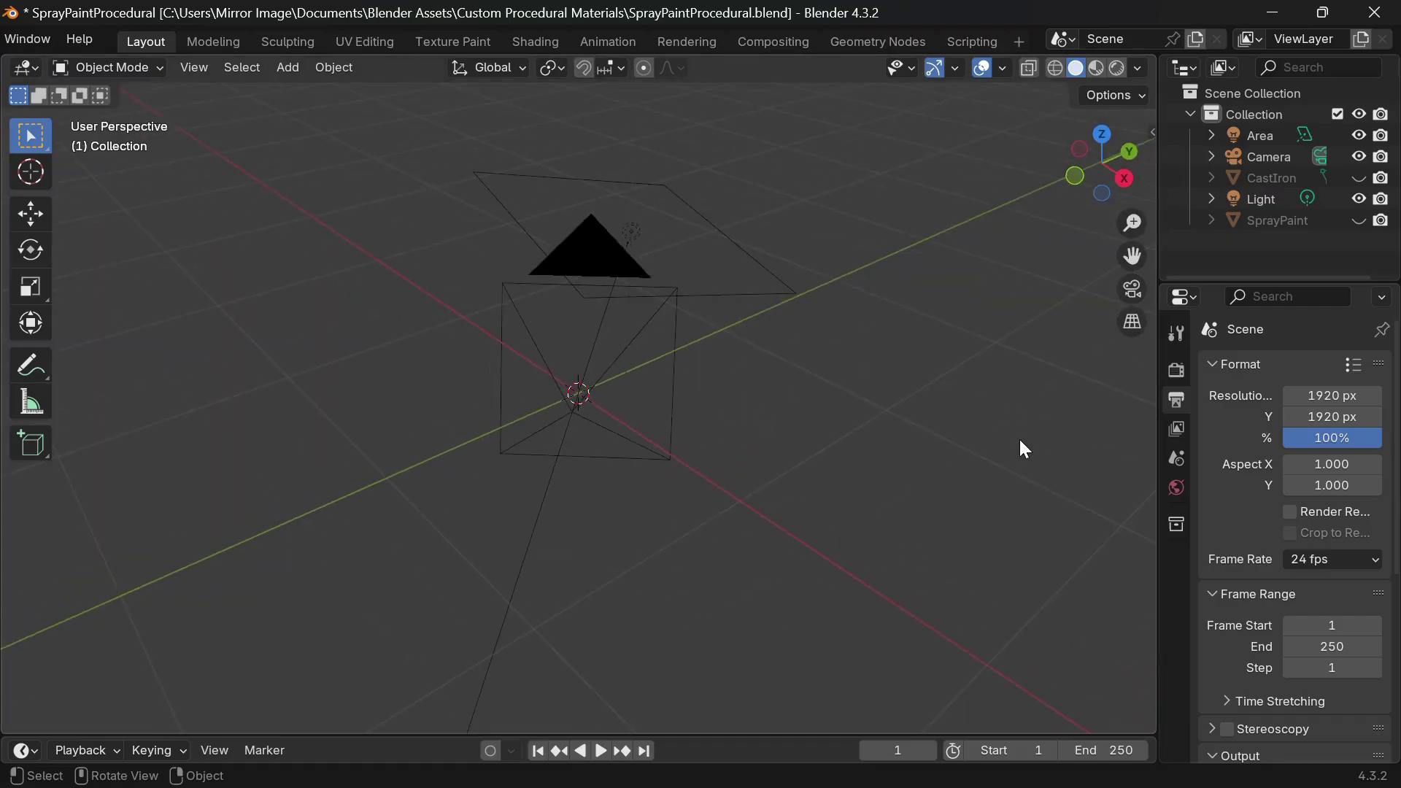
click(1178, 488)
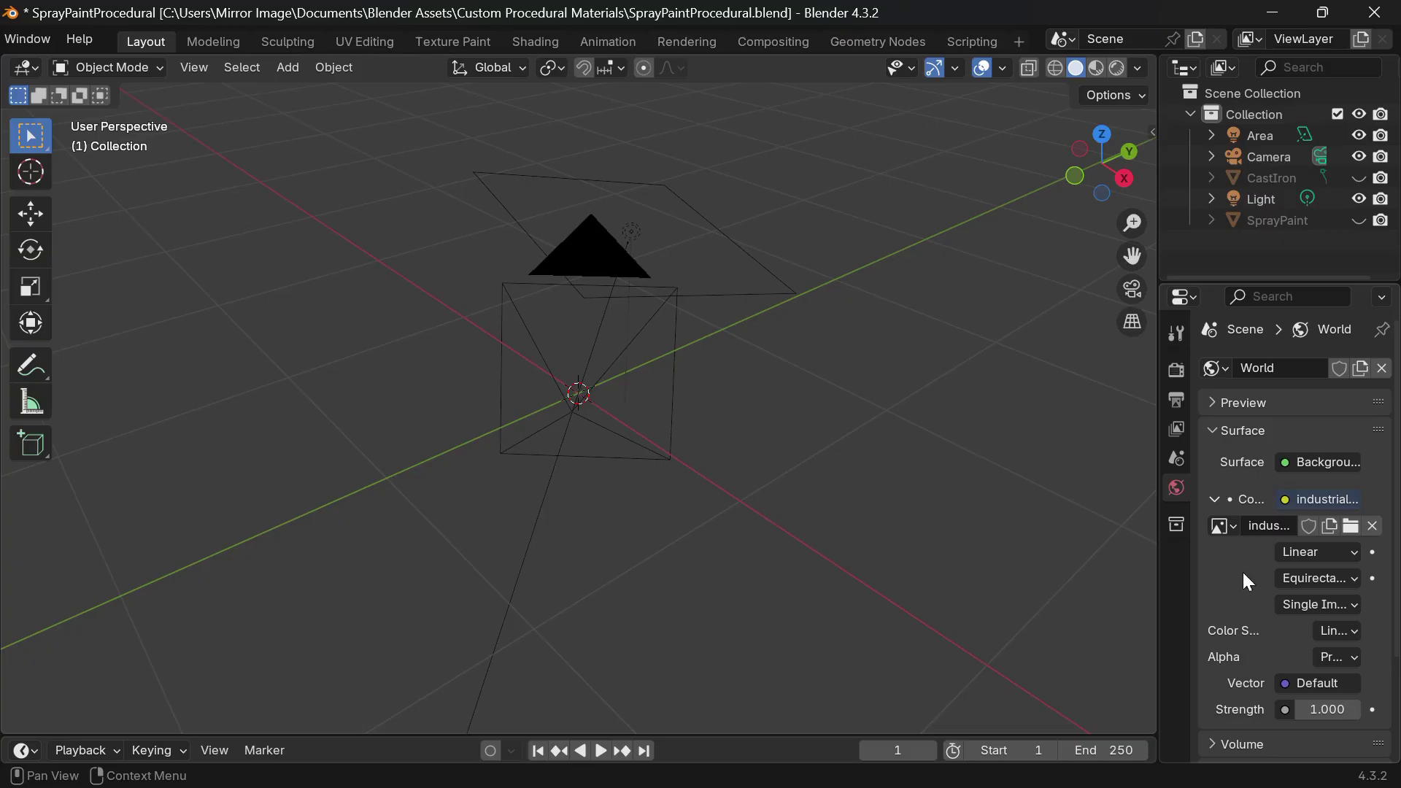
scroll(1211, 557, down, 1)
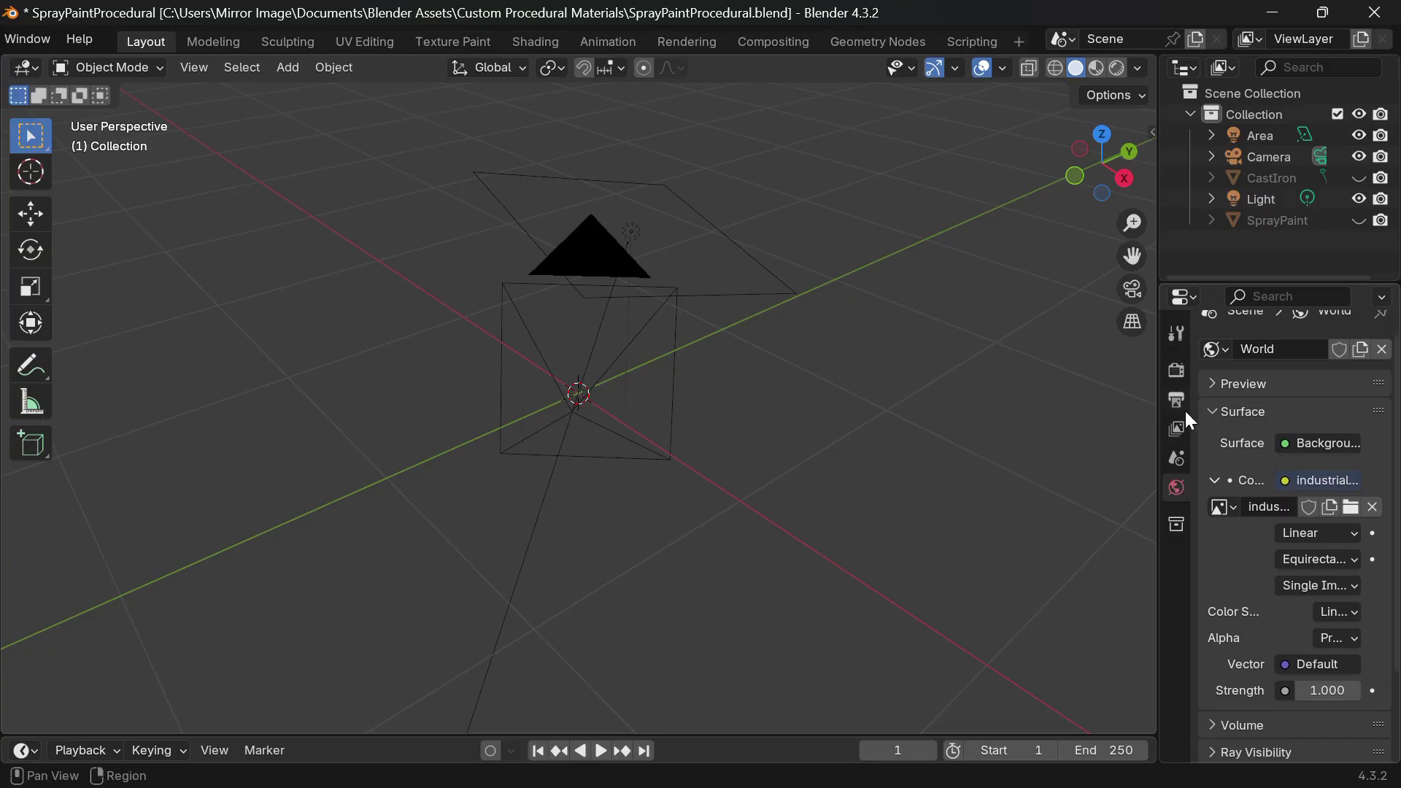
click(1177, 370)
scroll(1247, 600, down, 12)
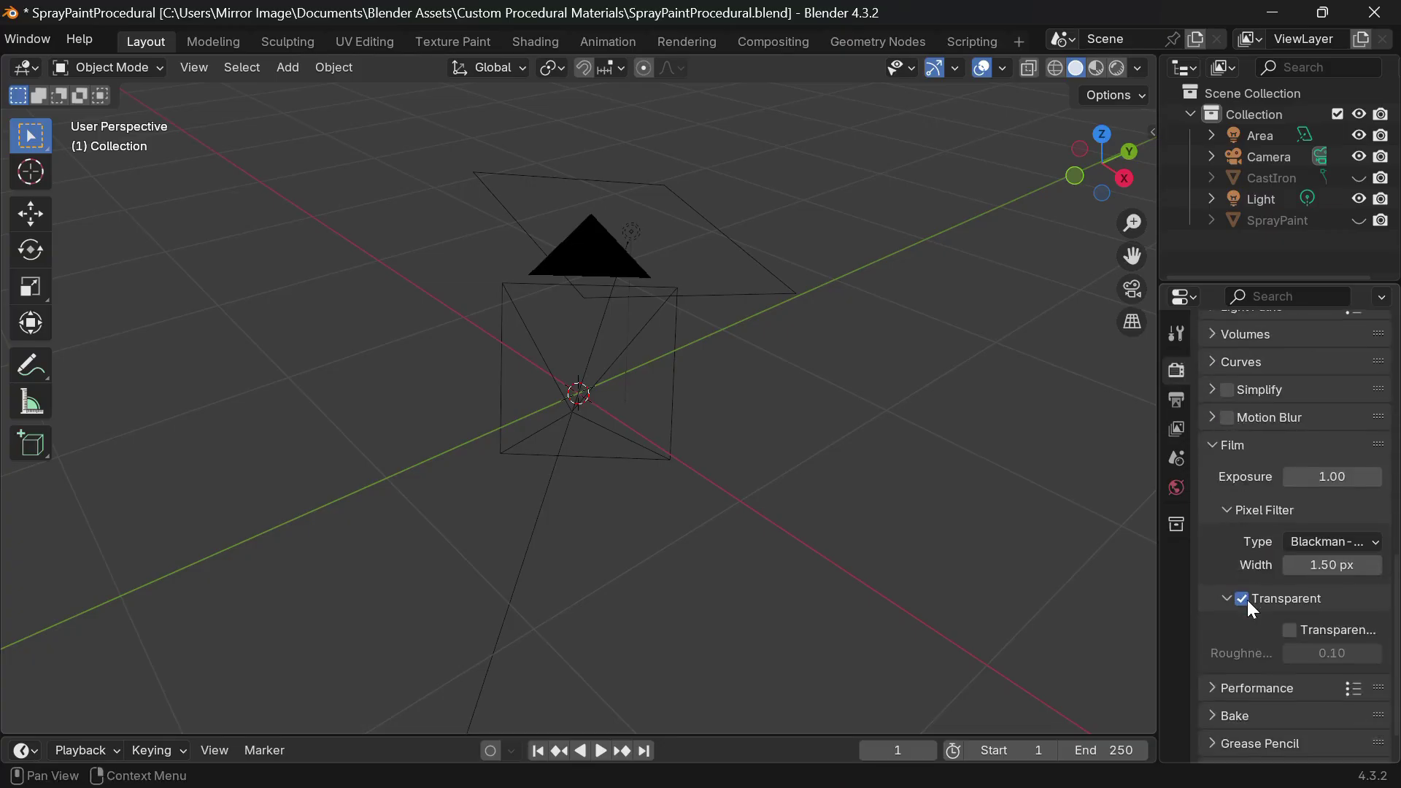
scroll(1247, 599, down, 3)
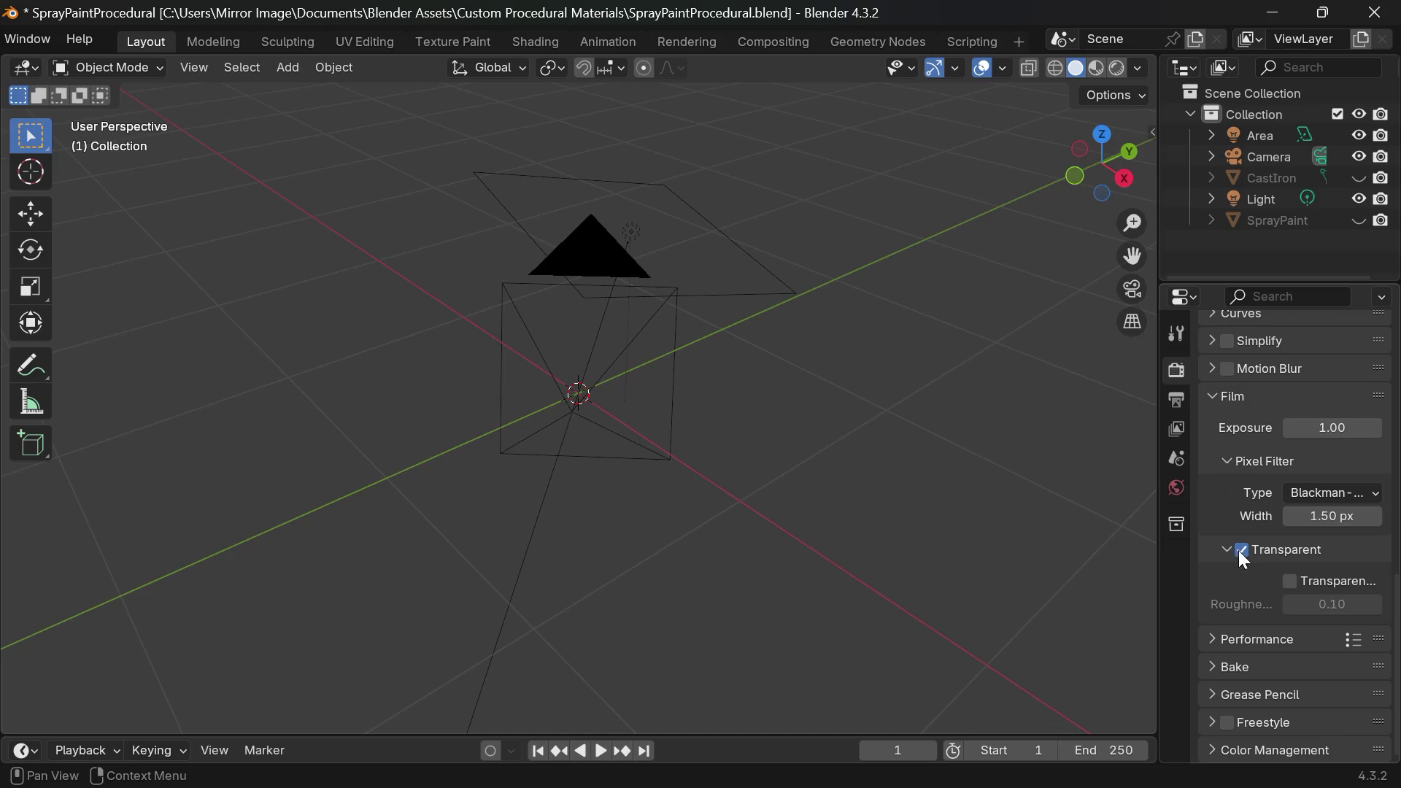
click(1176, 487)
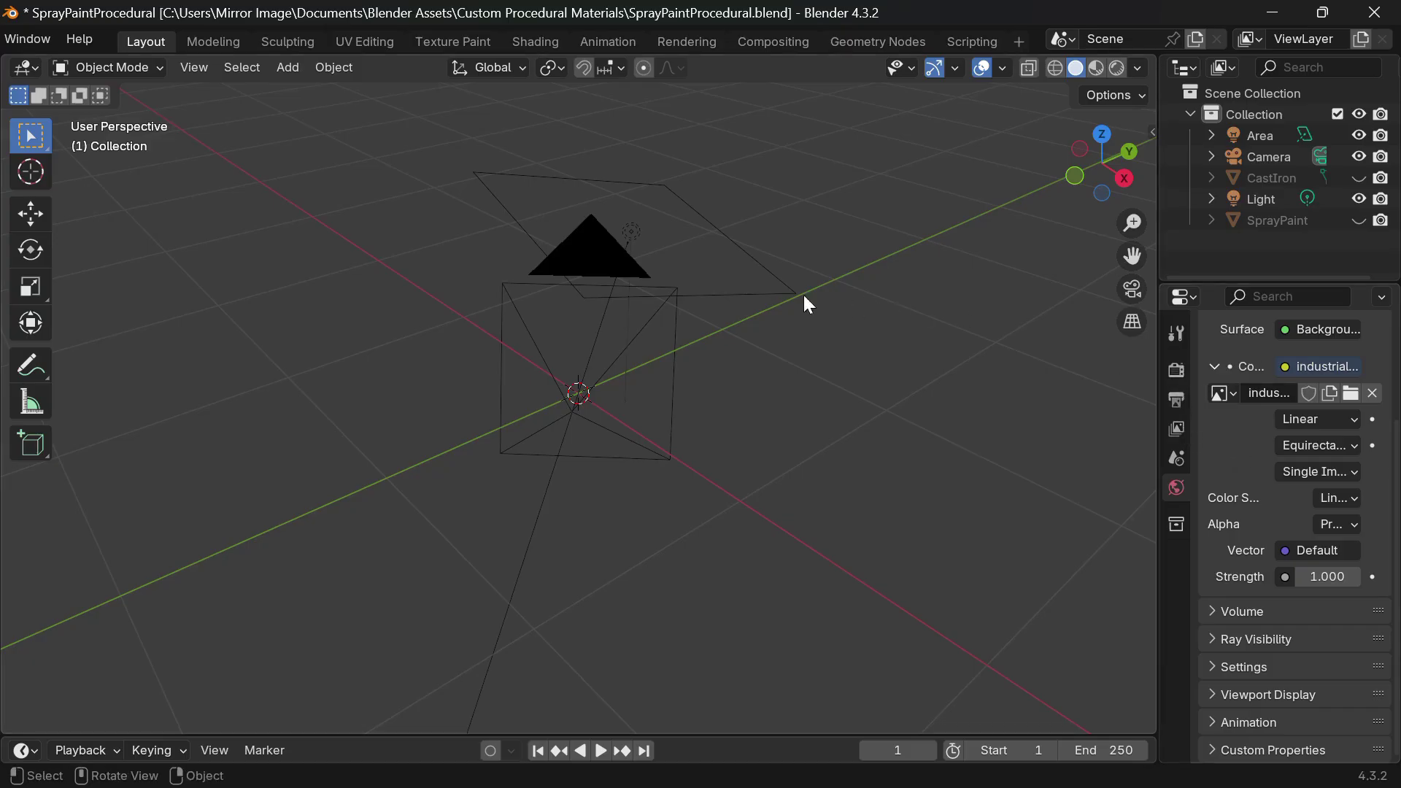
Step: Inspect the area light's power and shape settings and its placement relative to the camera, leaving nothing selected
click(775, 289)
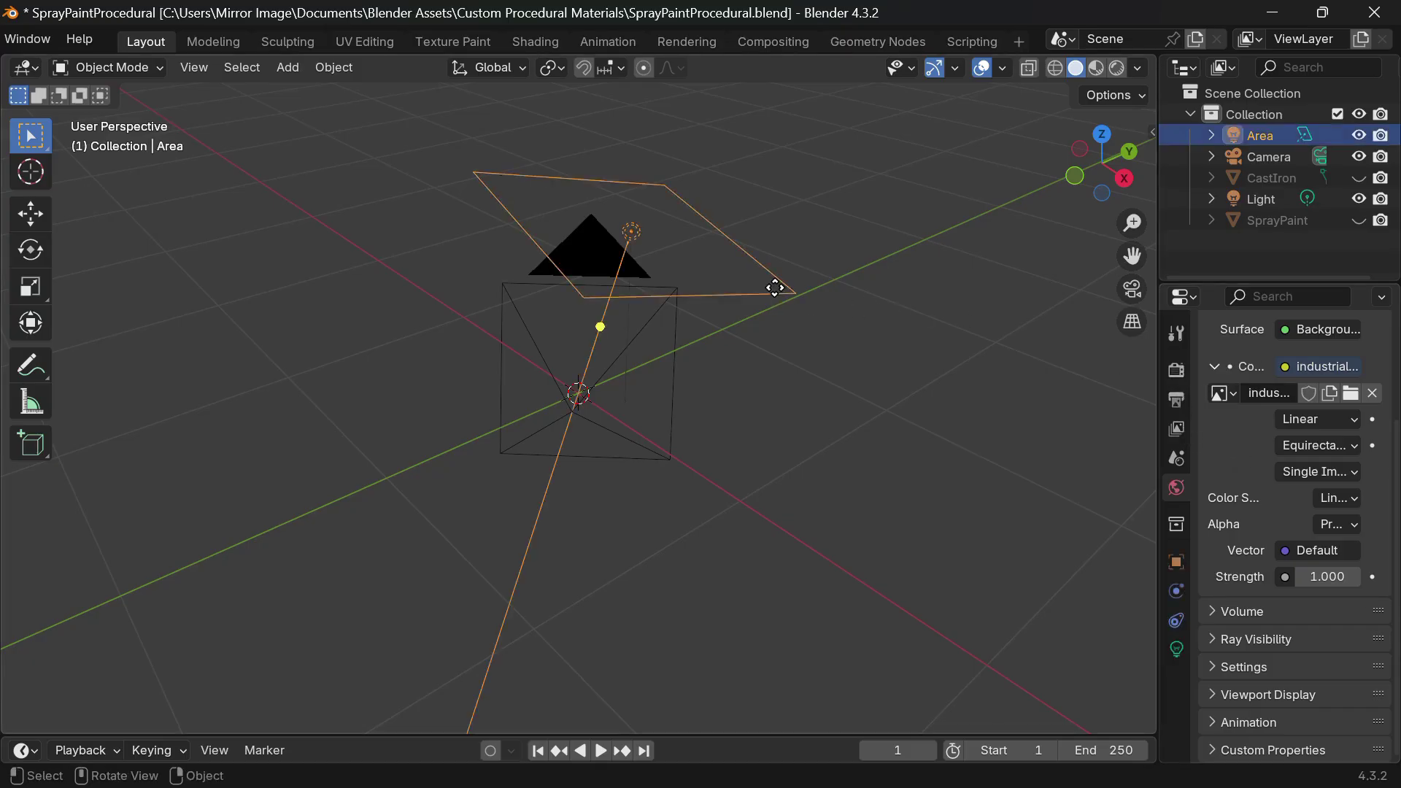
click(1177, 647)
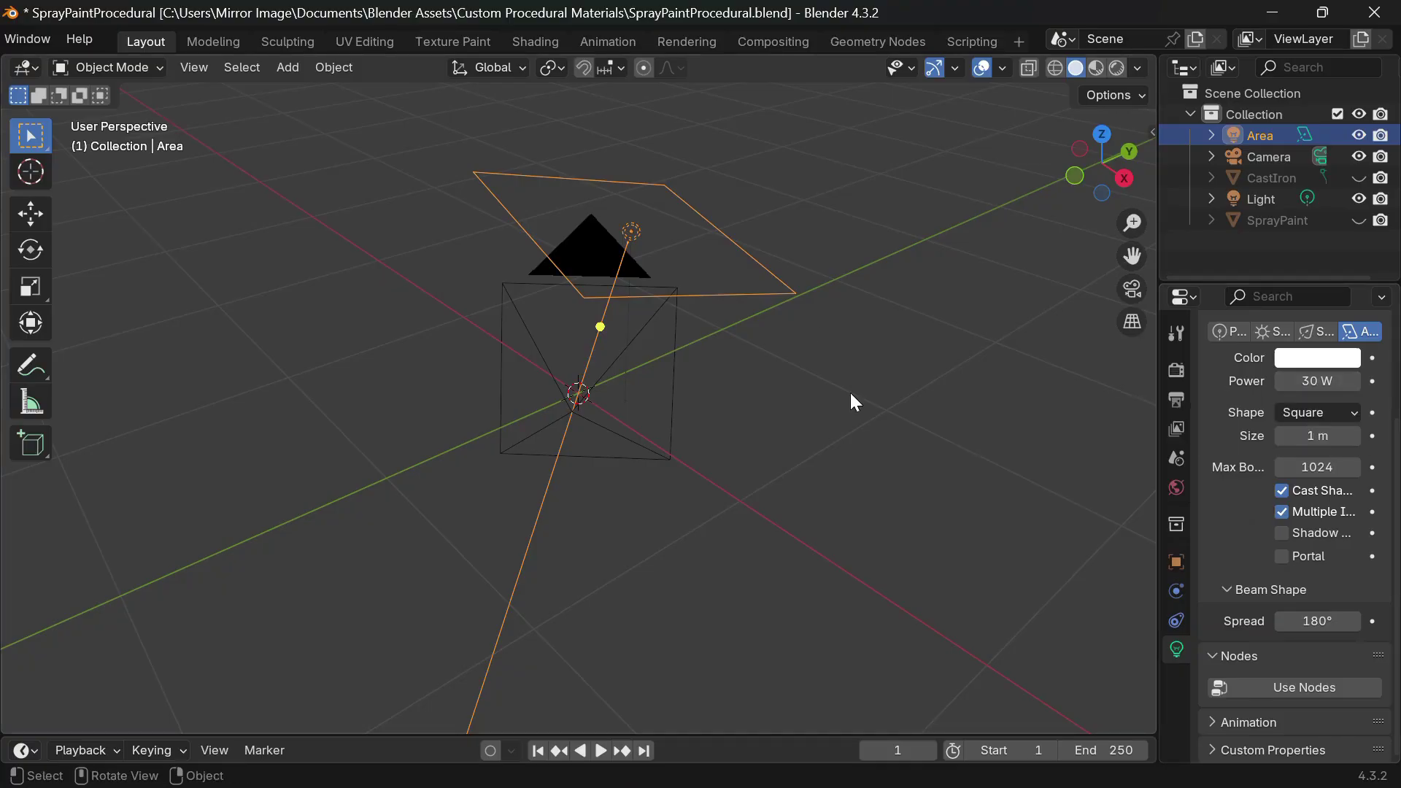
middle_drag(851, 393, 832, 438)
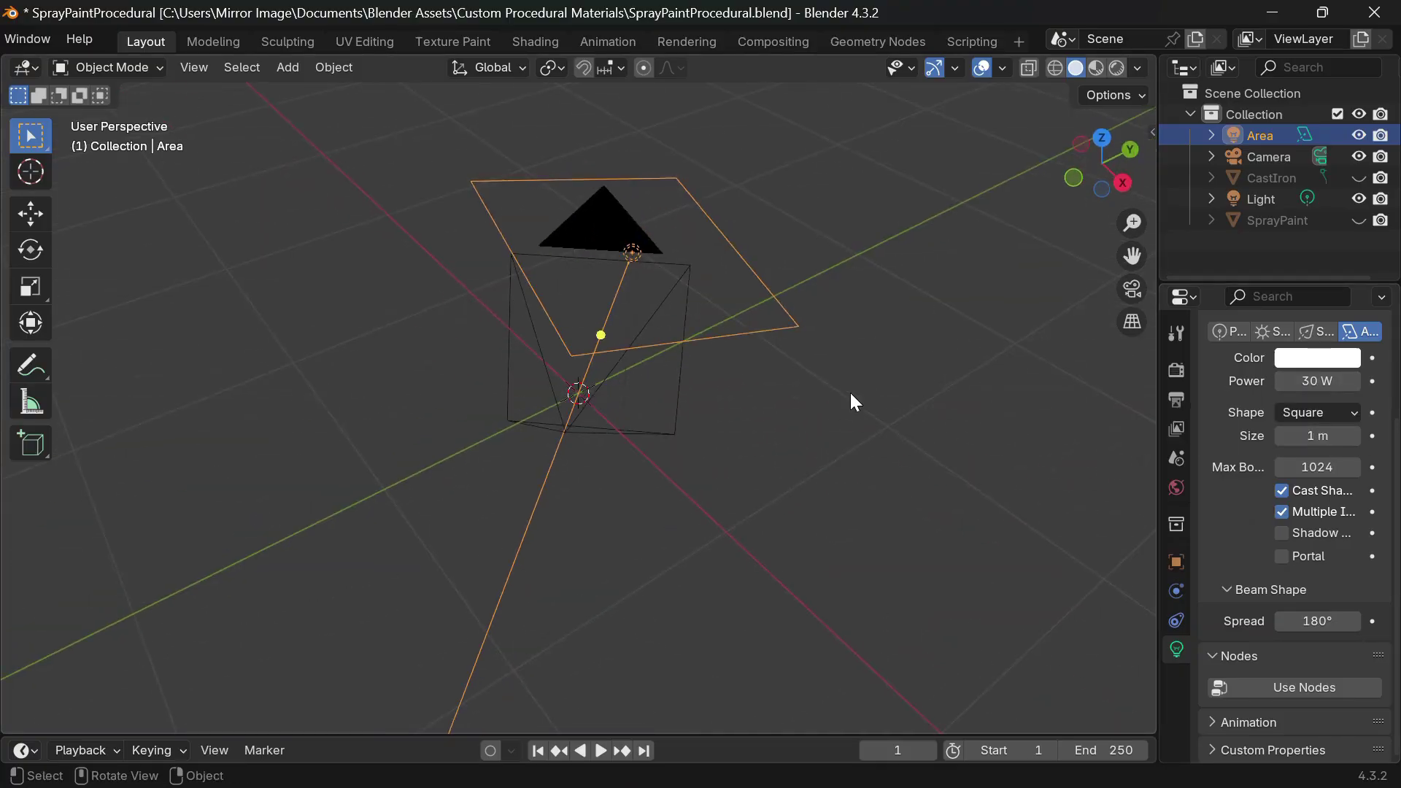
key(KP_0)
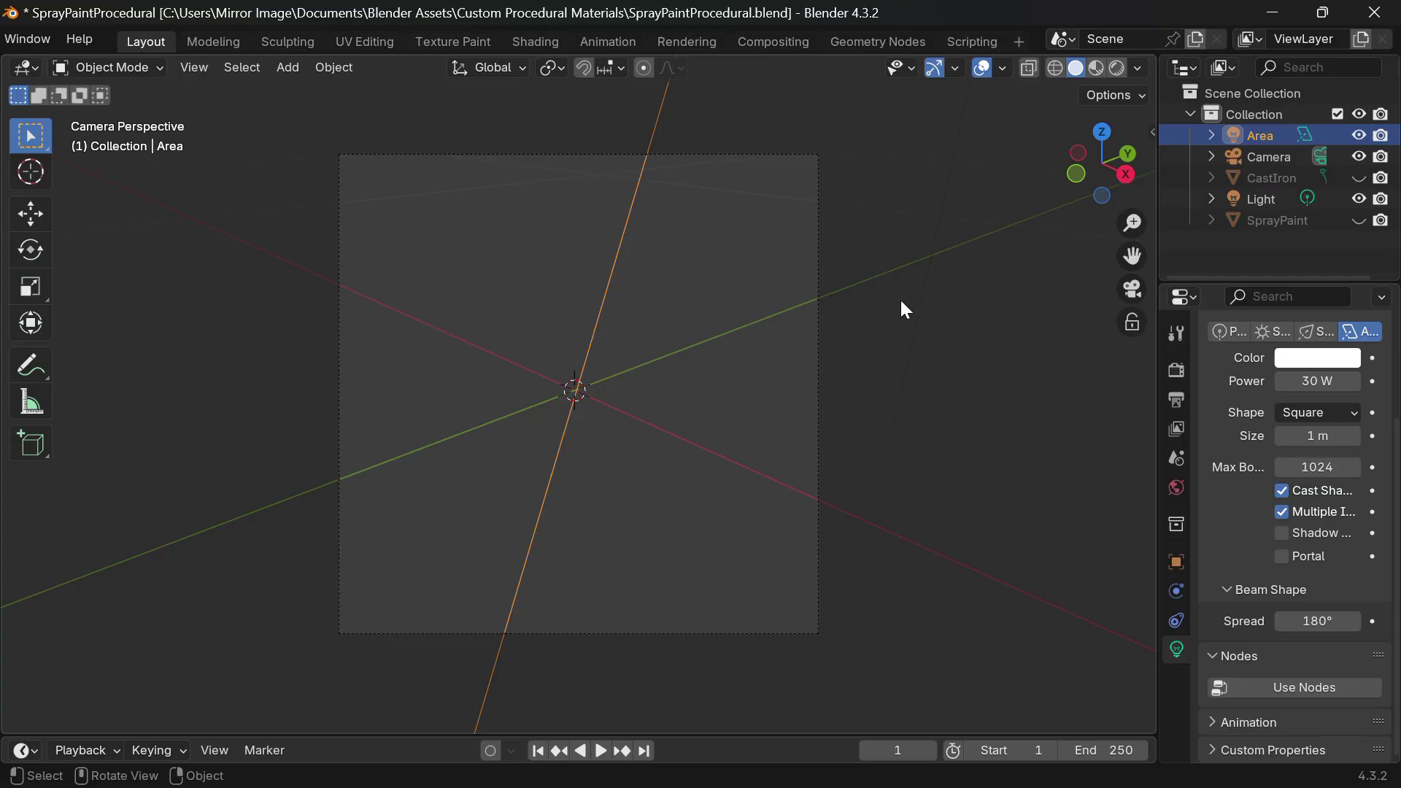
key(alt+a)
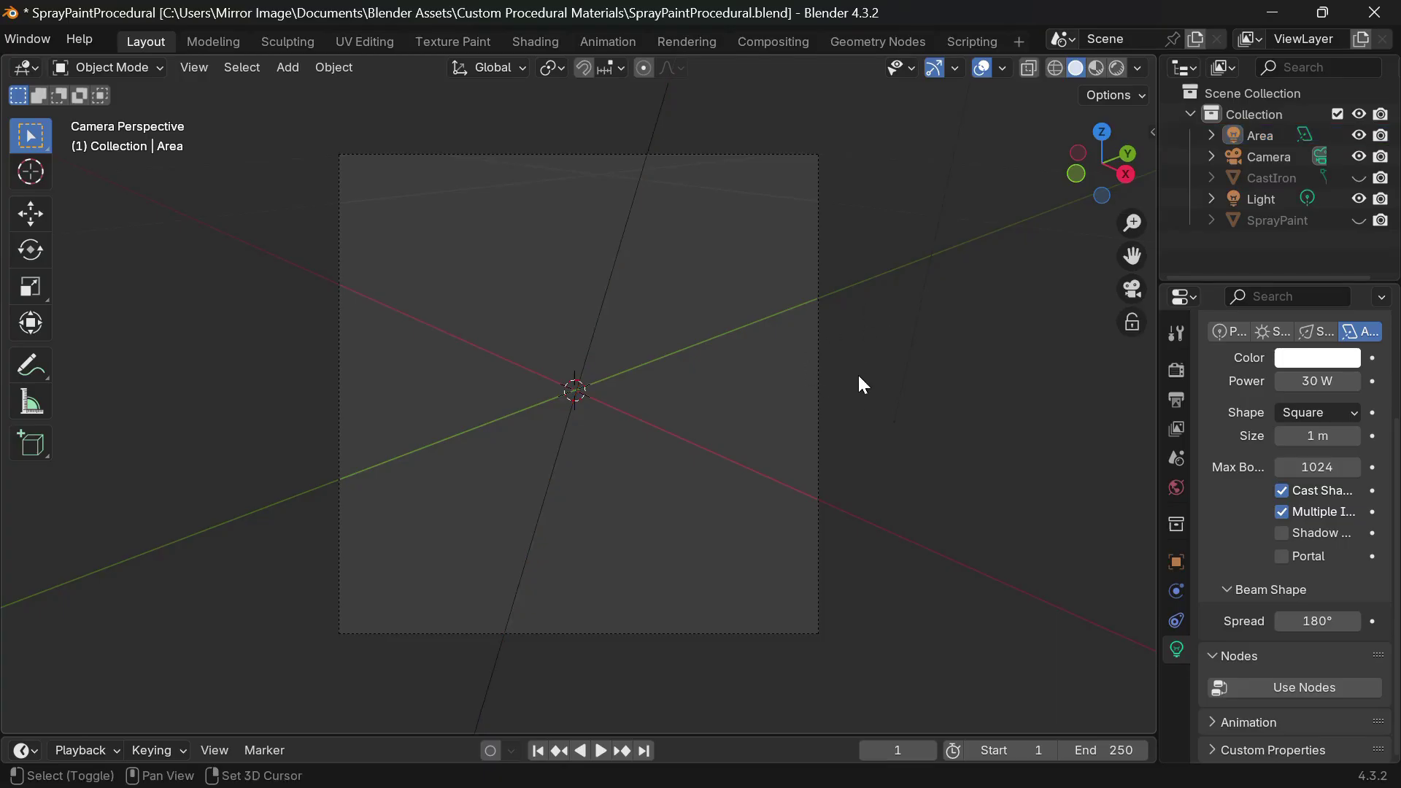
key(KP_0)
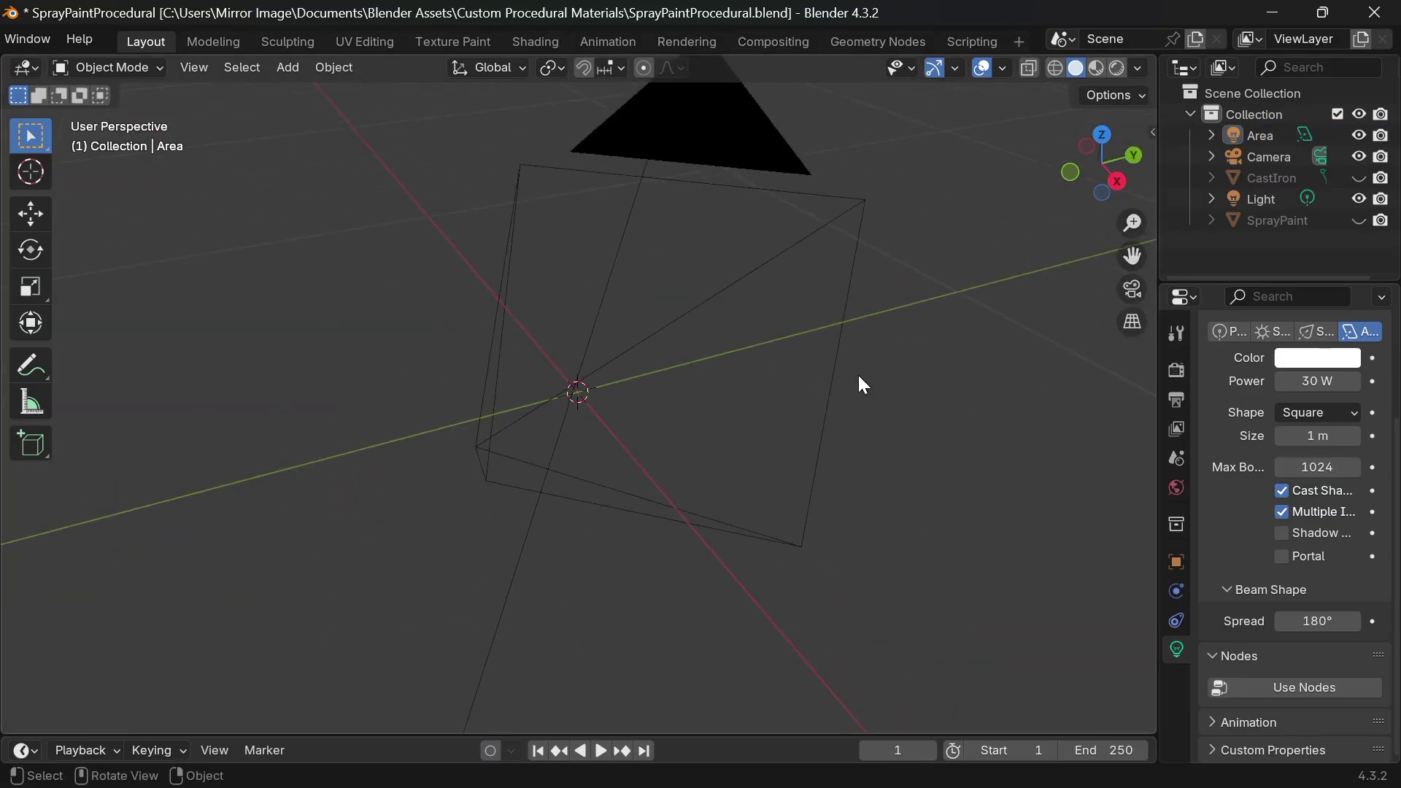
Step: Add an ico sphere with 5 subdivisions at the world origin
key(shift+a)
text(ico)
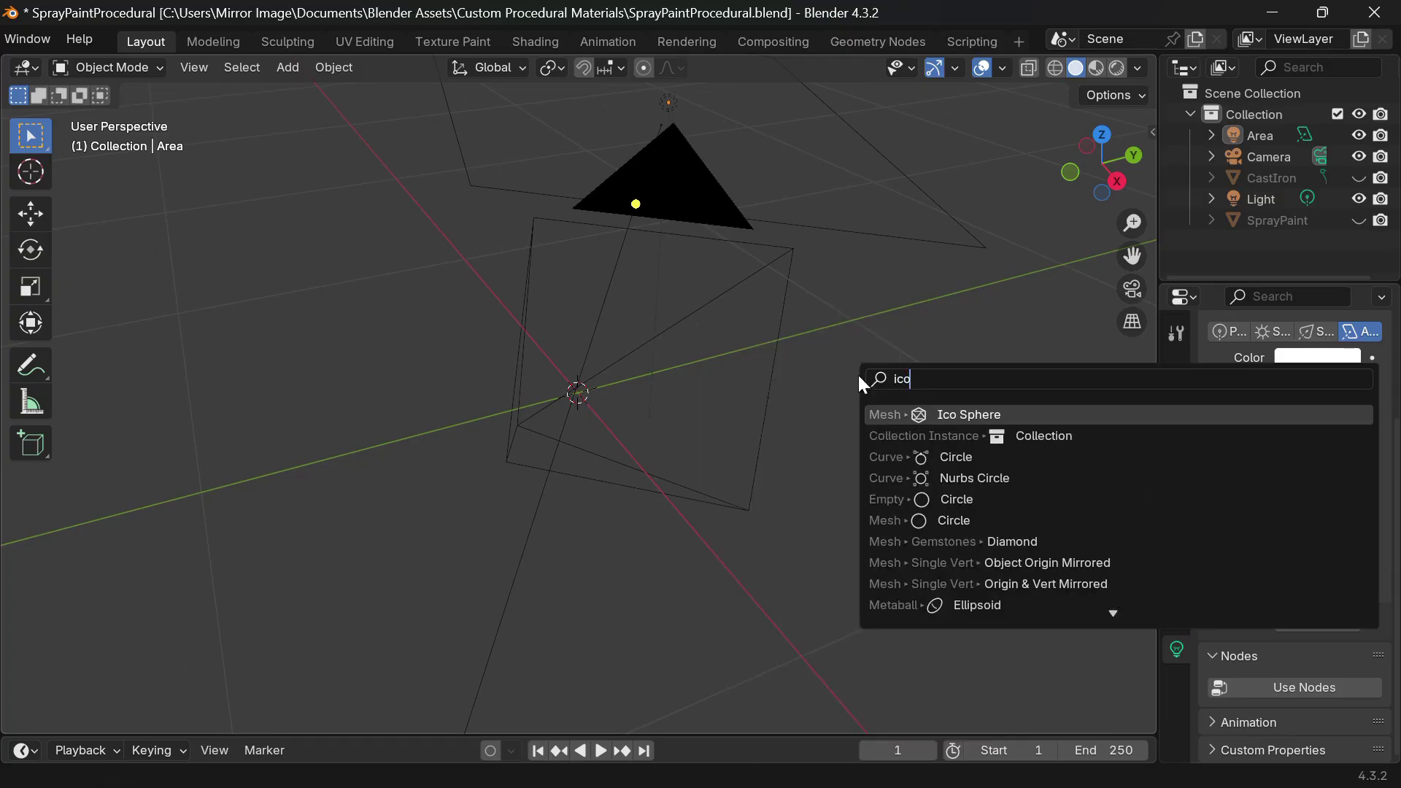
key(Return)
click(151, 717)
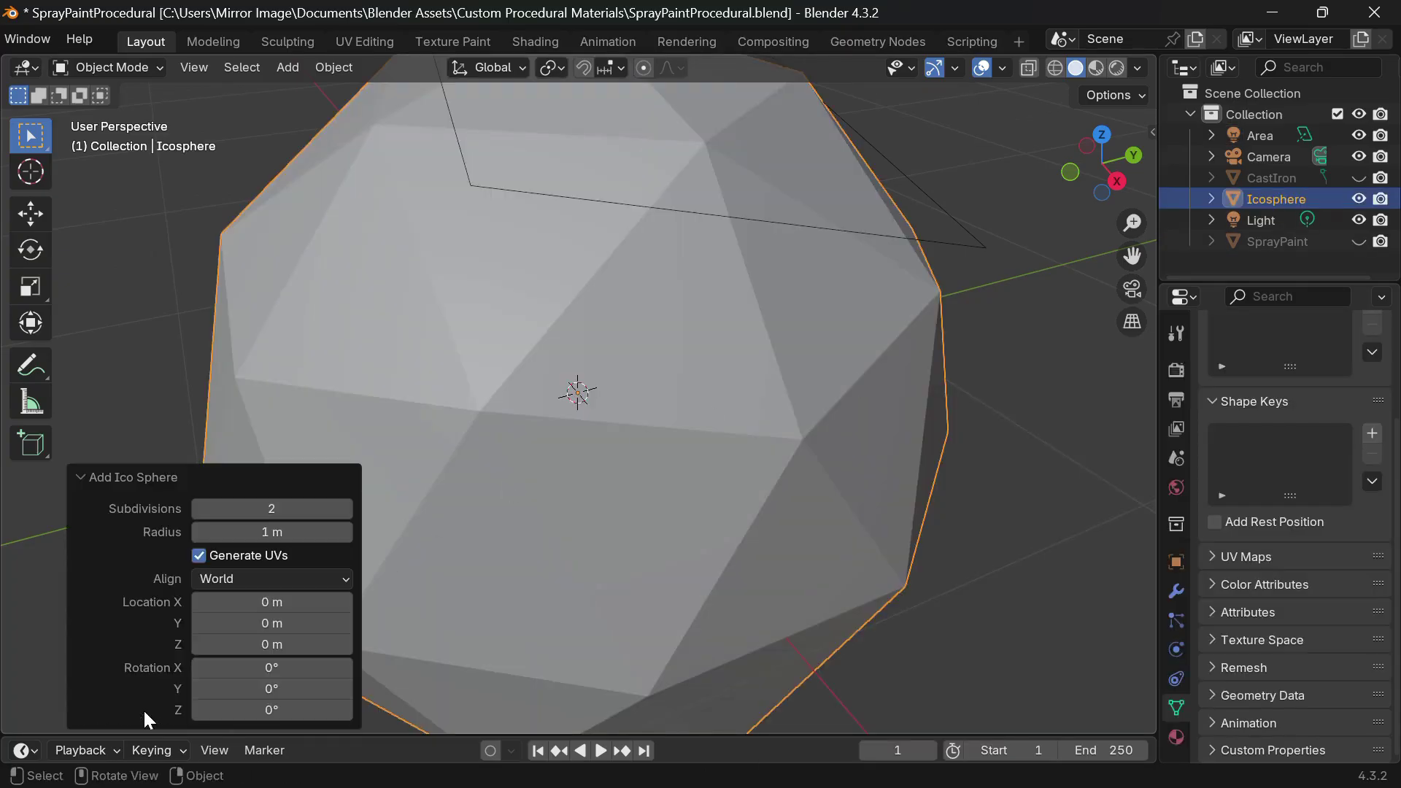
click(279, 511)
text(5)
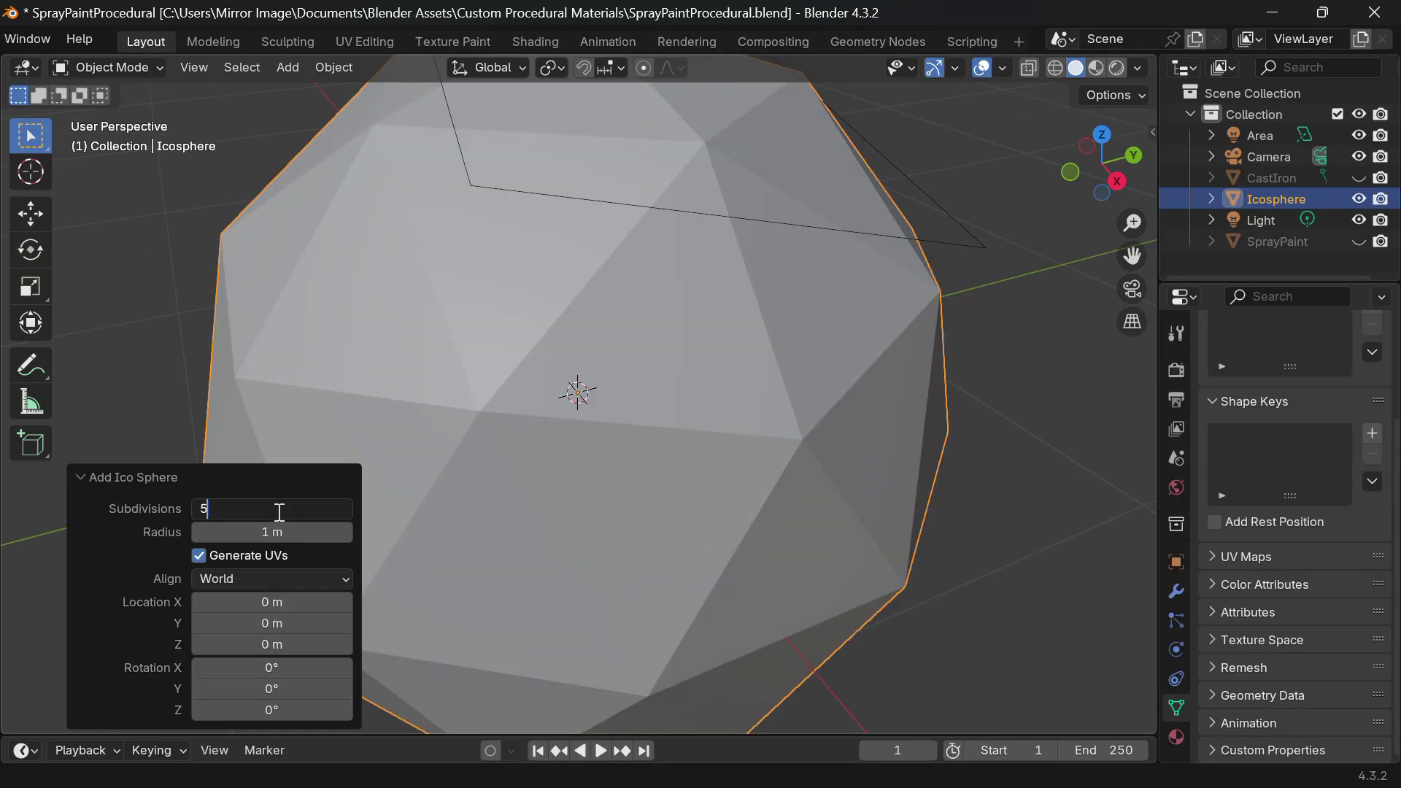
key(Return)
click(142, 473)
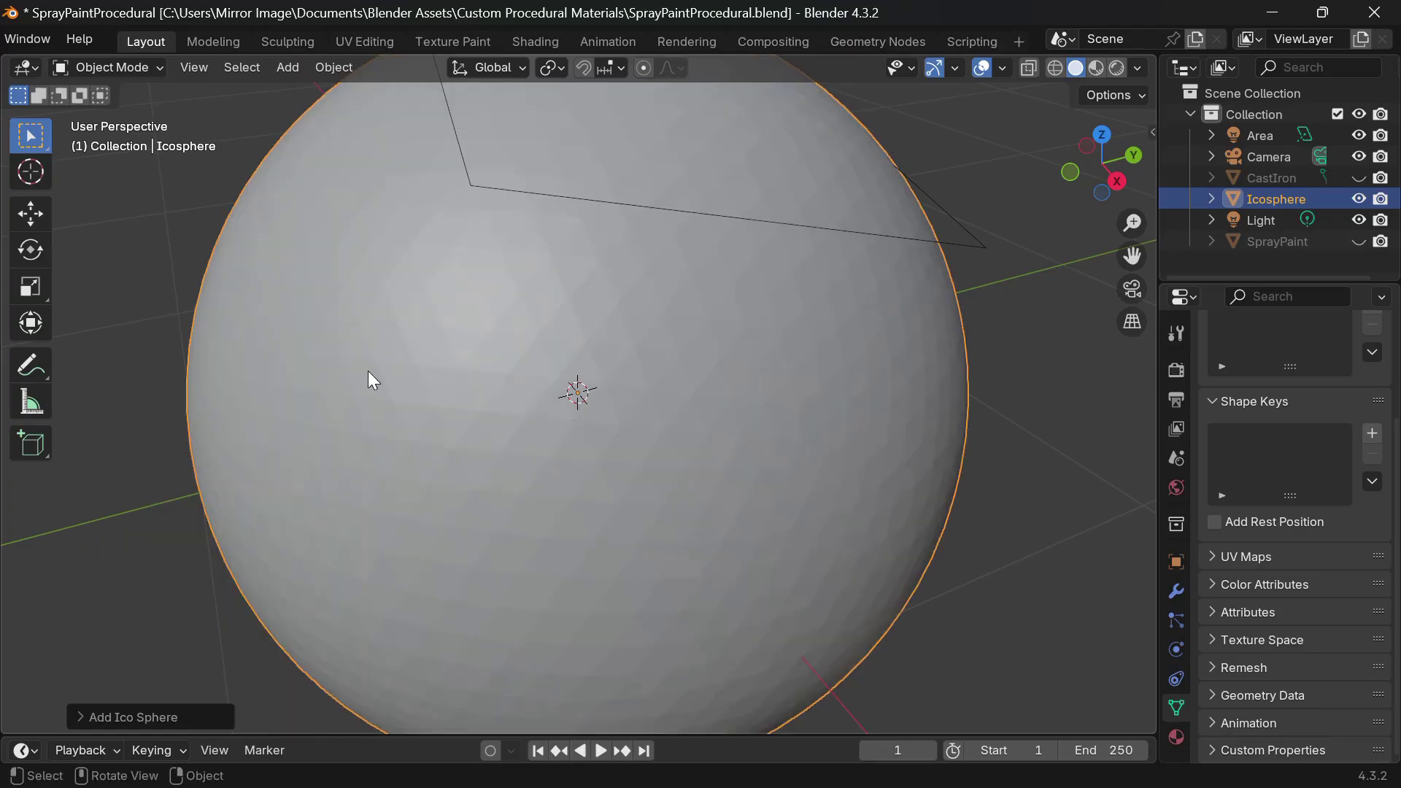
Step: Apply Shade Smooth to the ico sphere
right_click(367, 371)
mouse_move(270, 446)
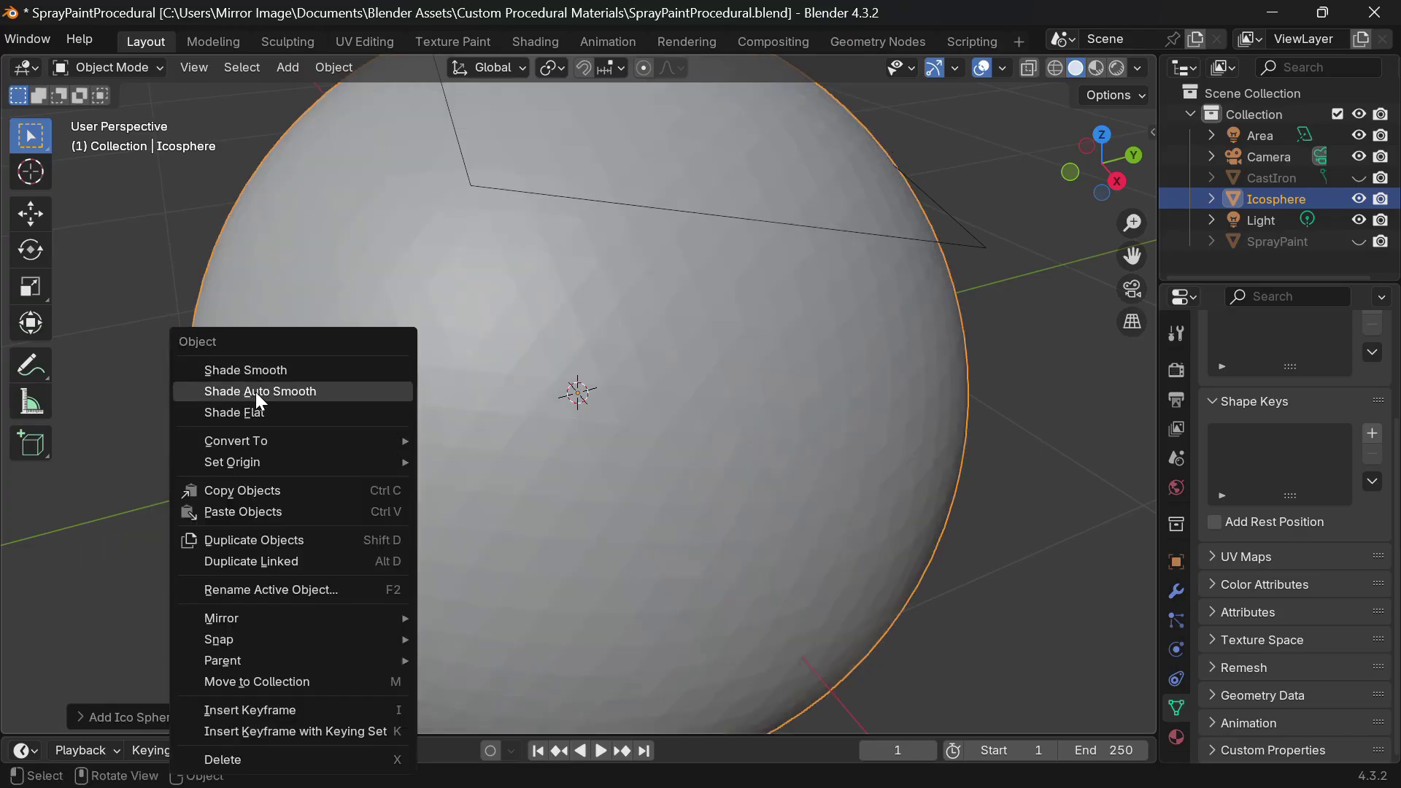
click(283, 372)
Step: Set the ico sphere's X, Y and Z dimensions to 0.3 m and apply its scale
key(n)
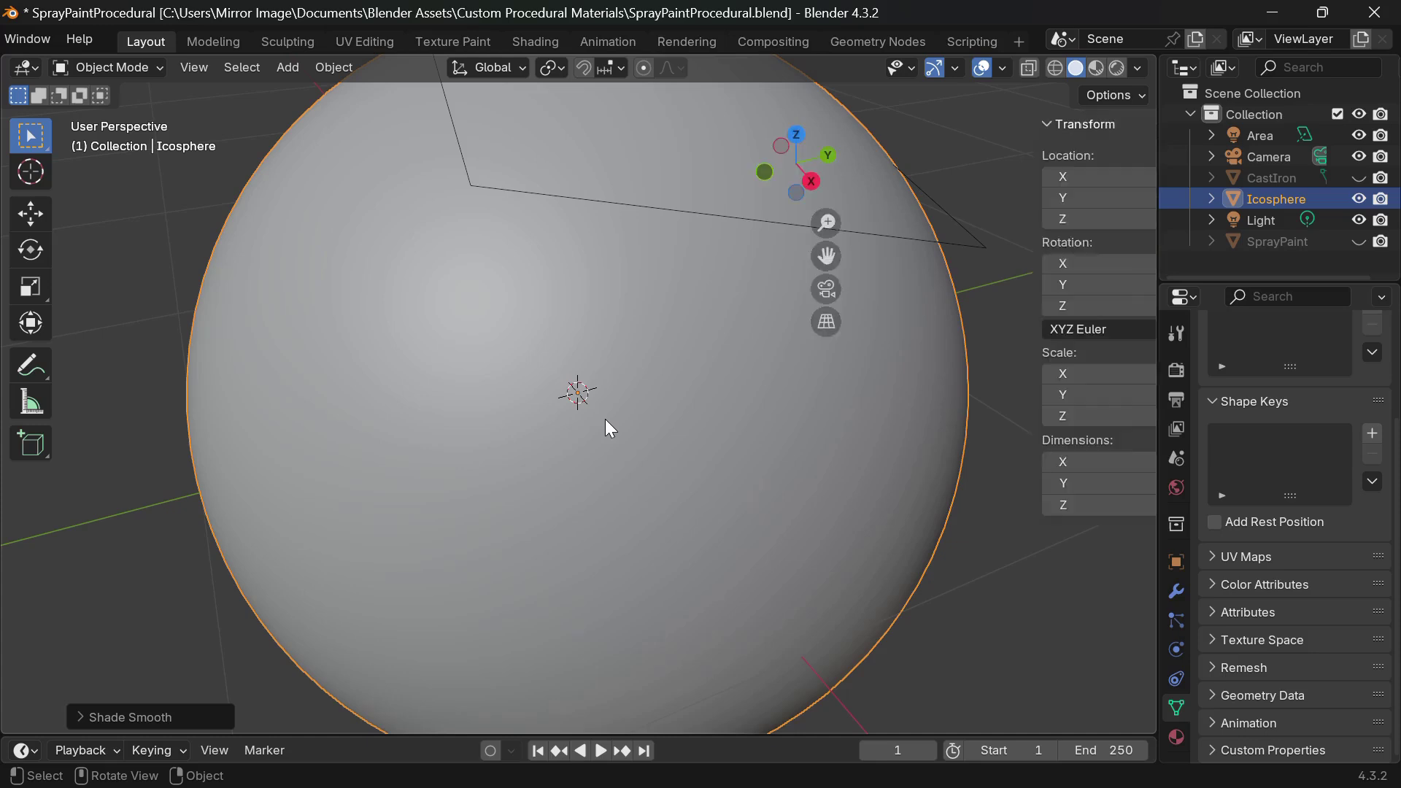
mouse_move(992, 458)
mouse_down()
mouse_move(994, 486)
mouse_move(996, 461)
mouse_up()
text(.3)
key(Return)
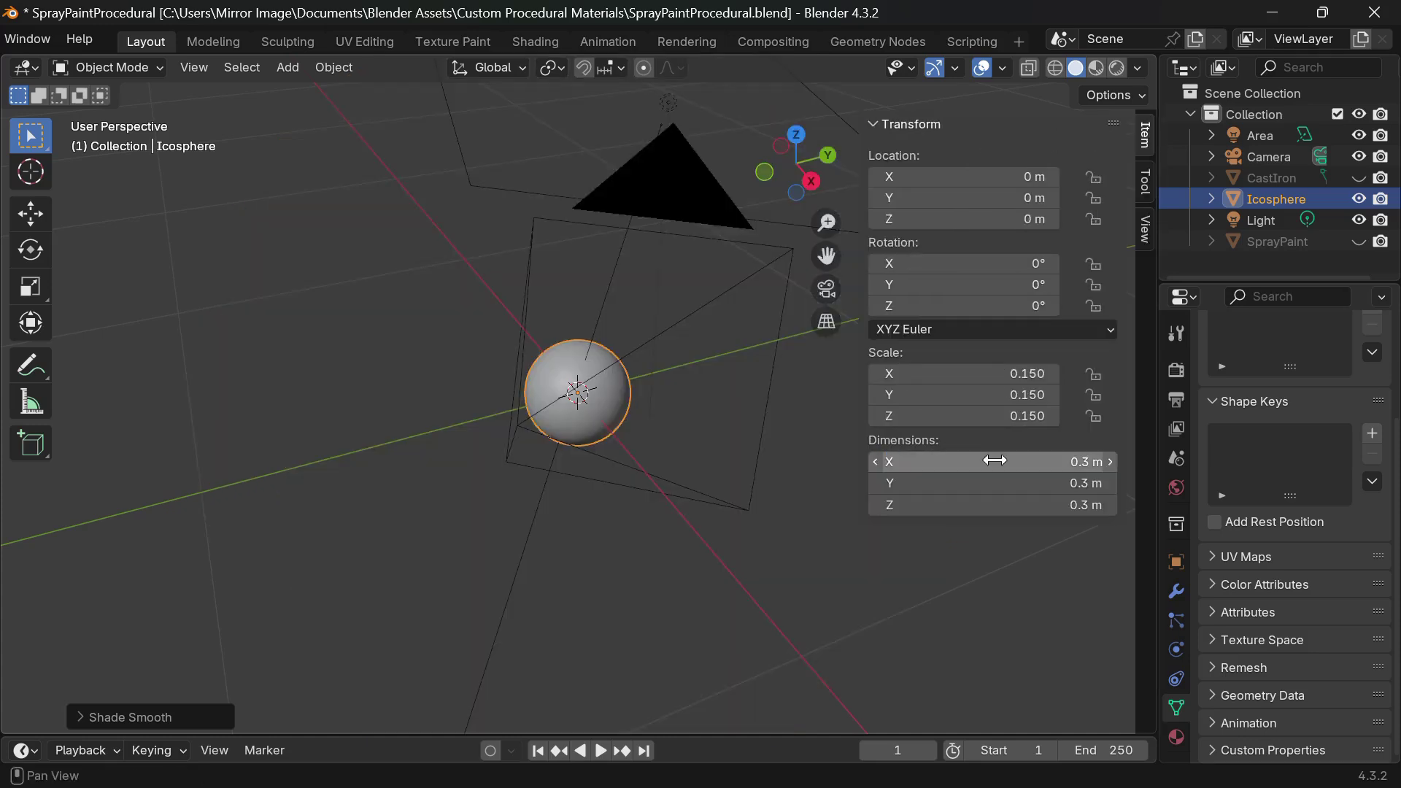
key(n)
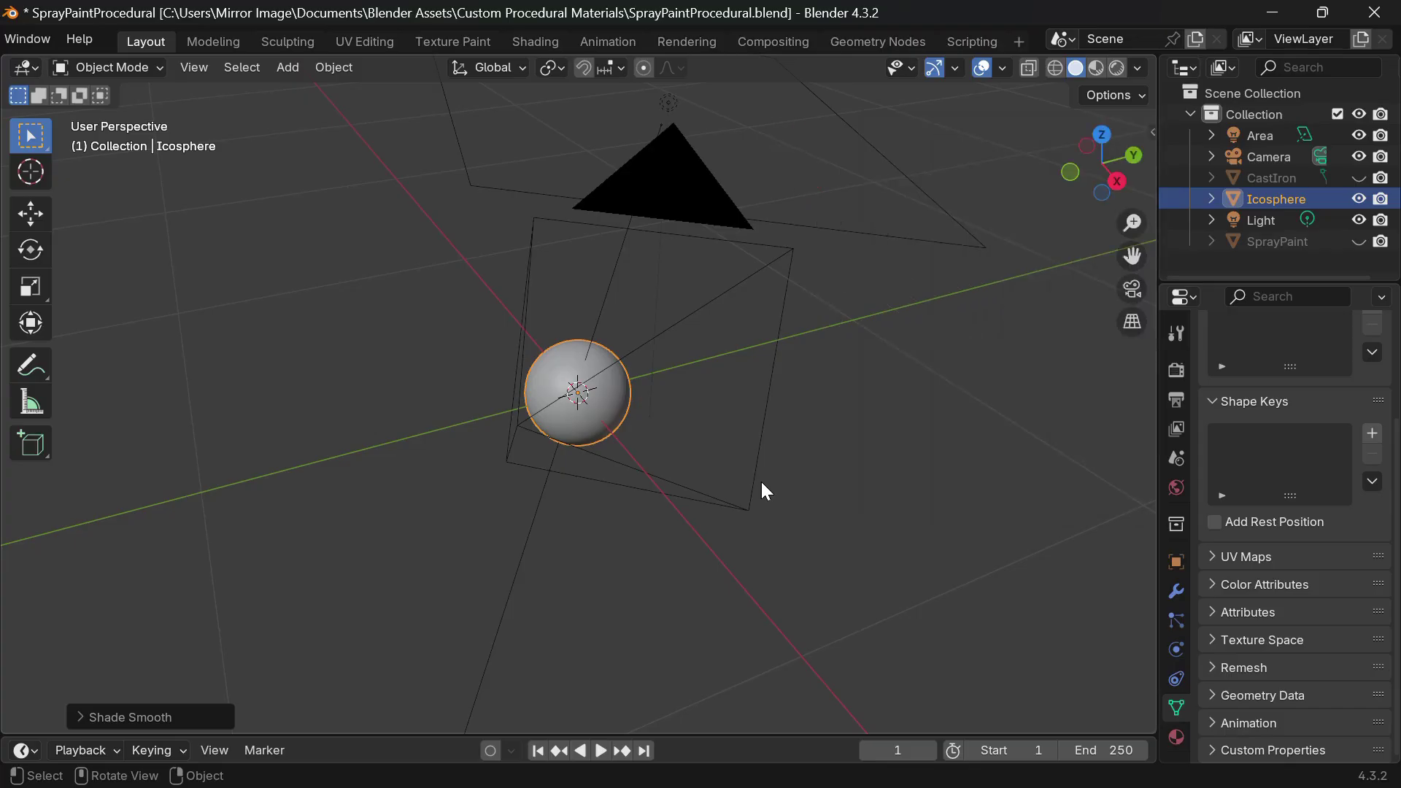
key(KP_0)
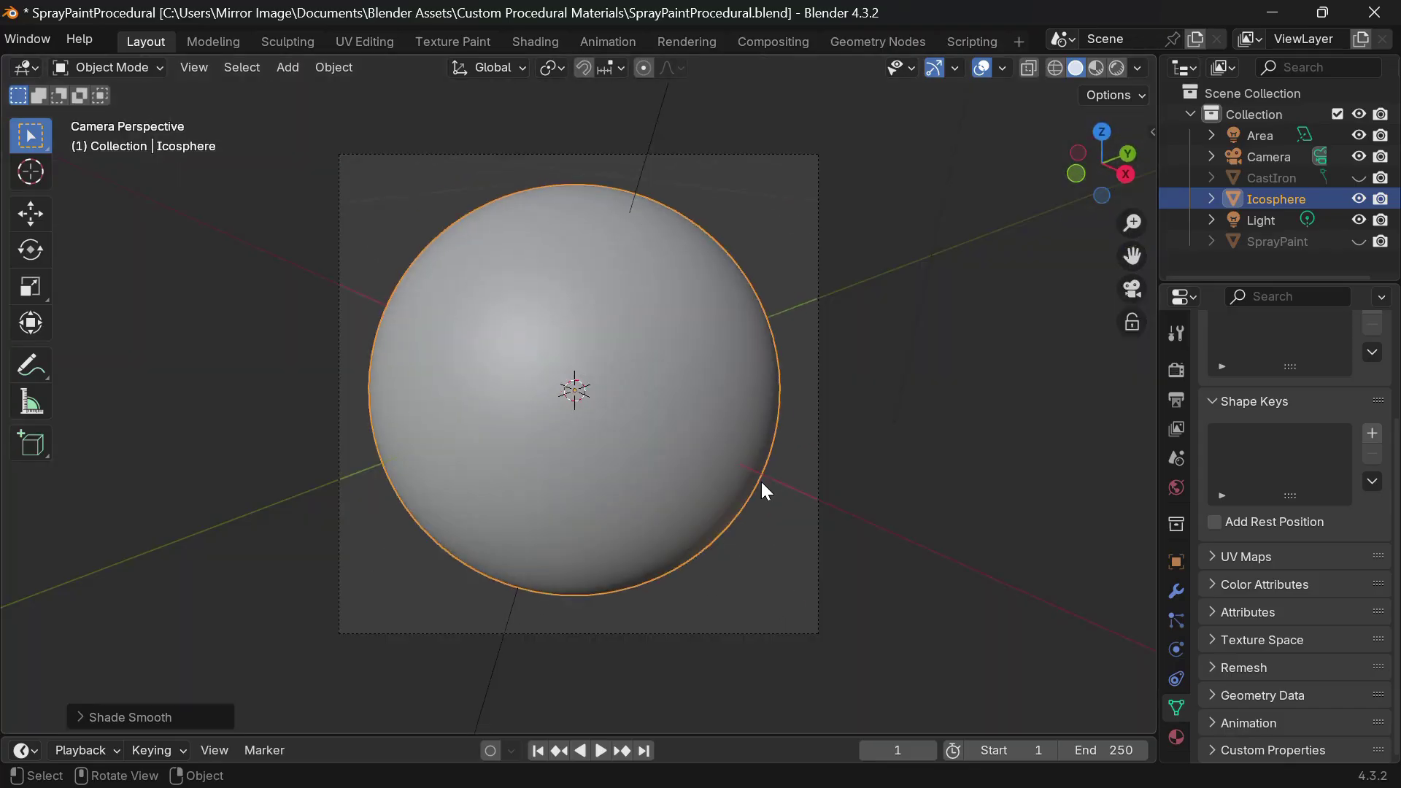
key(ctrl+a)
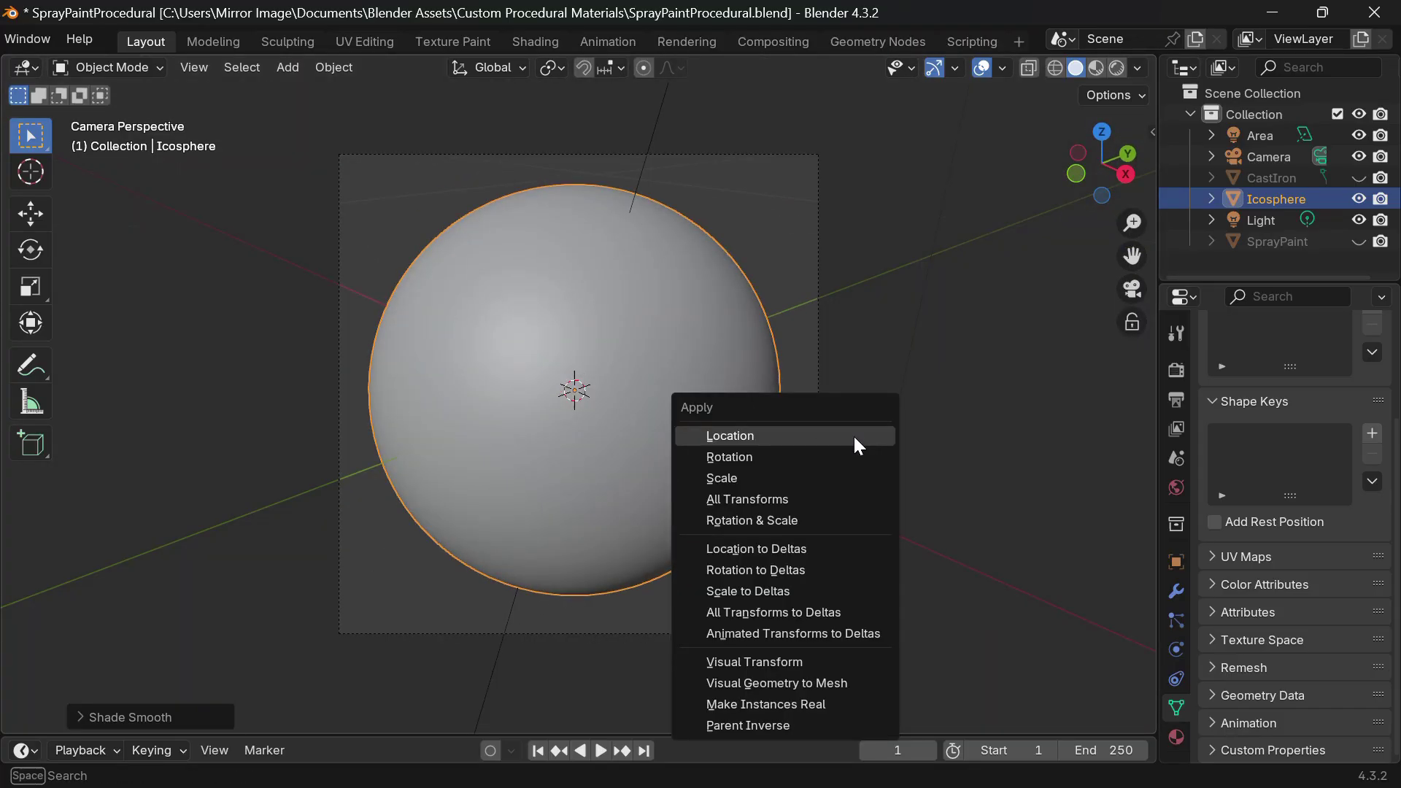
click(716, 478)
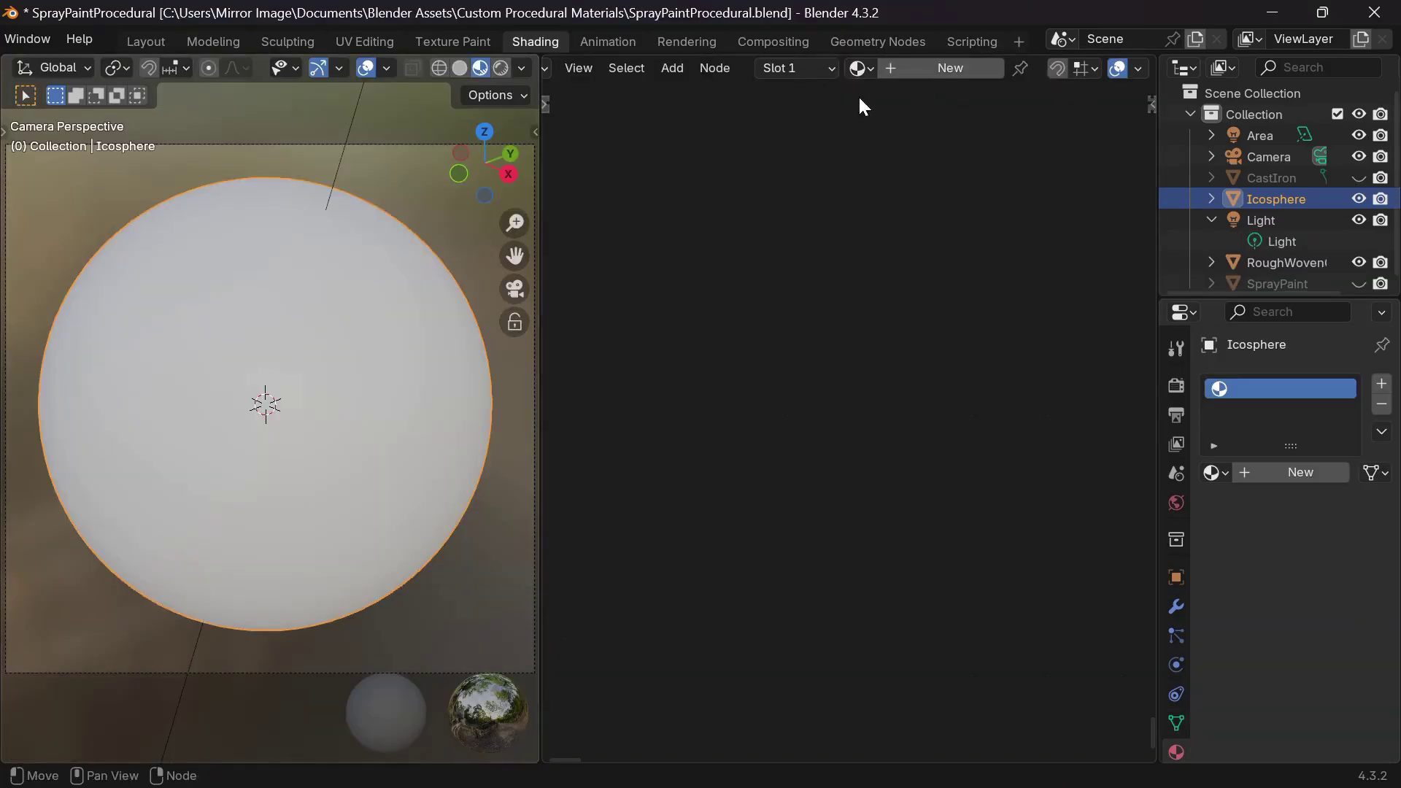
Step: Create a new material on the ico sphere and add a Voronoi Texture node ahead of the Principled BSDF
click(921, 73)
scroll(958, 340, up, 5)
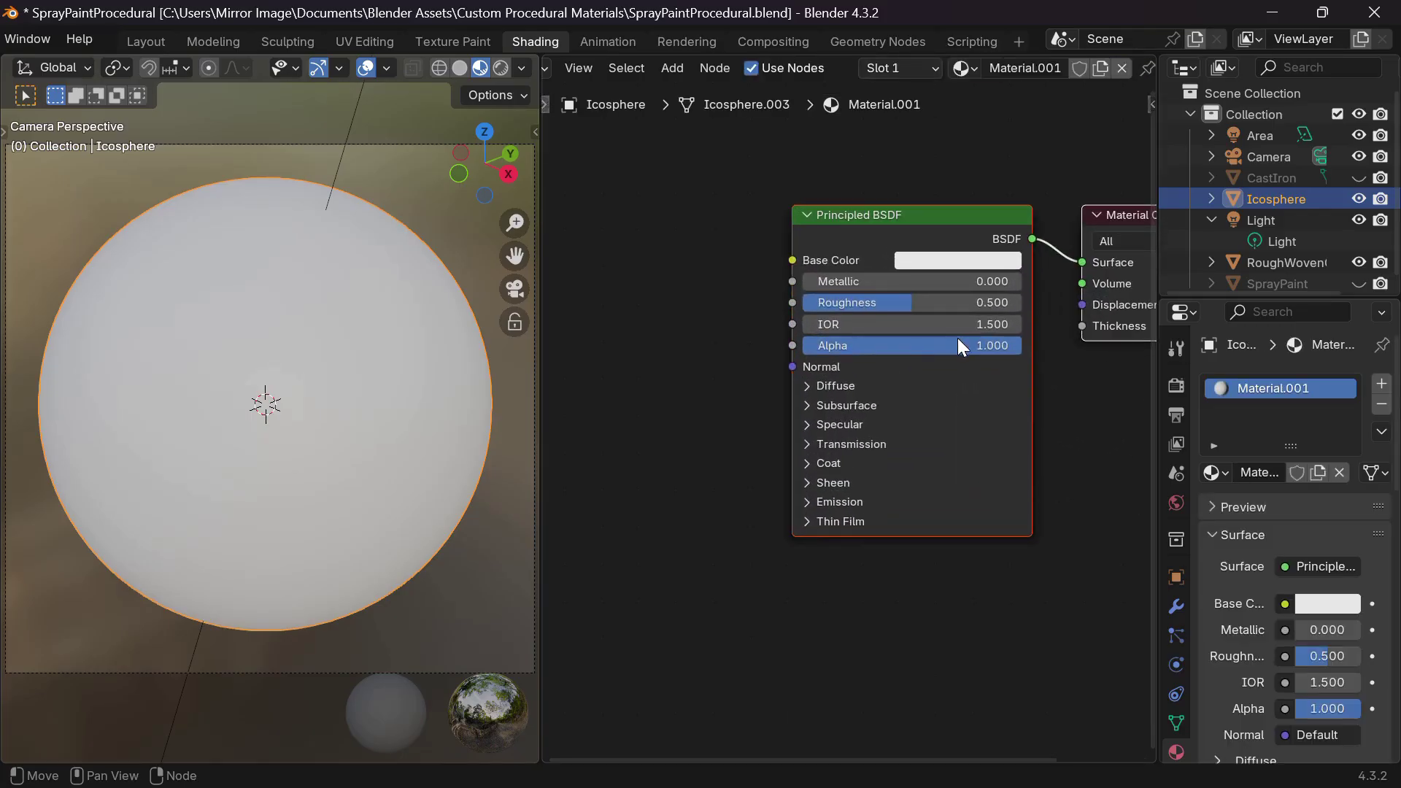
scroll(958, 339, down, 3)
ctrl+scroll(958, 339, left, 3)
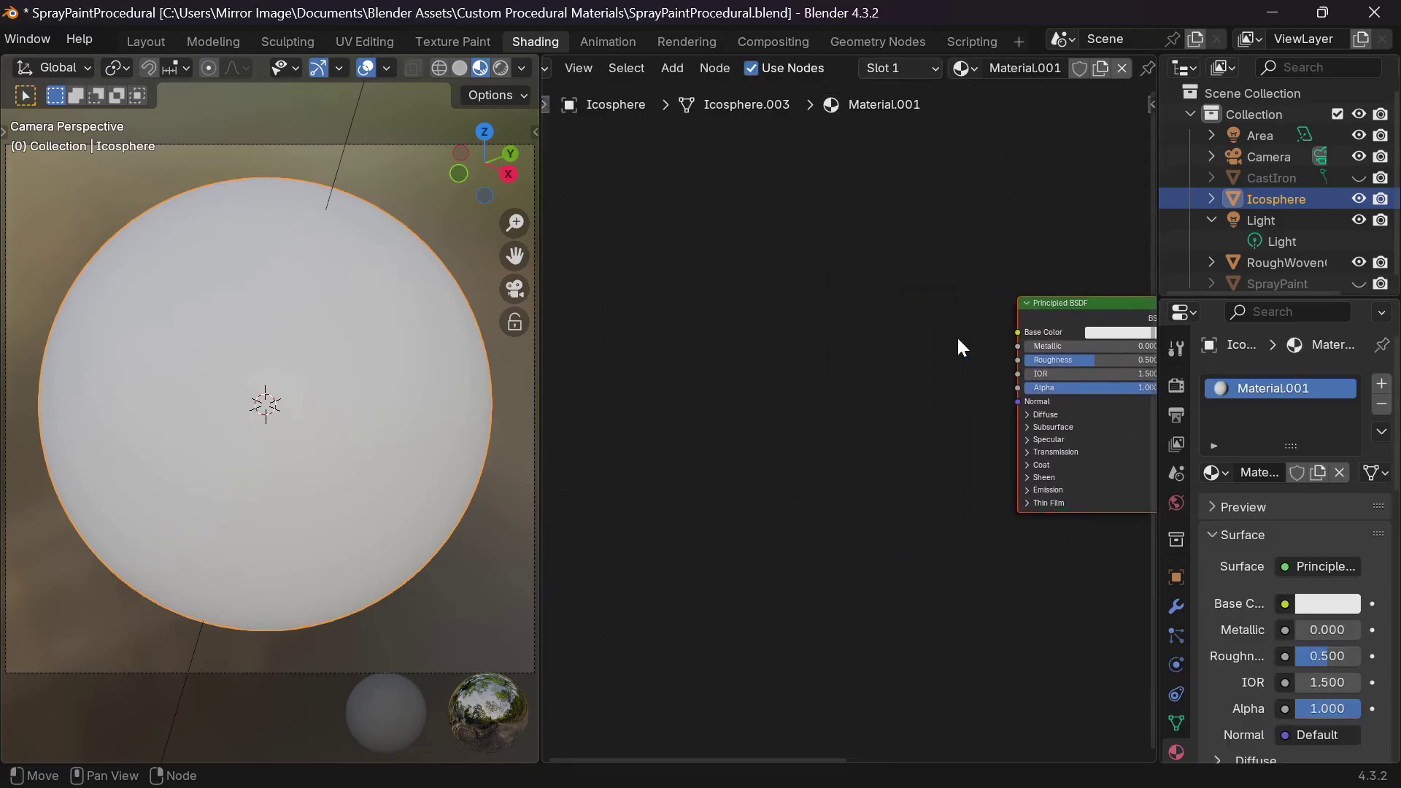
key(shift+a)
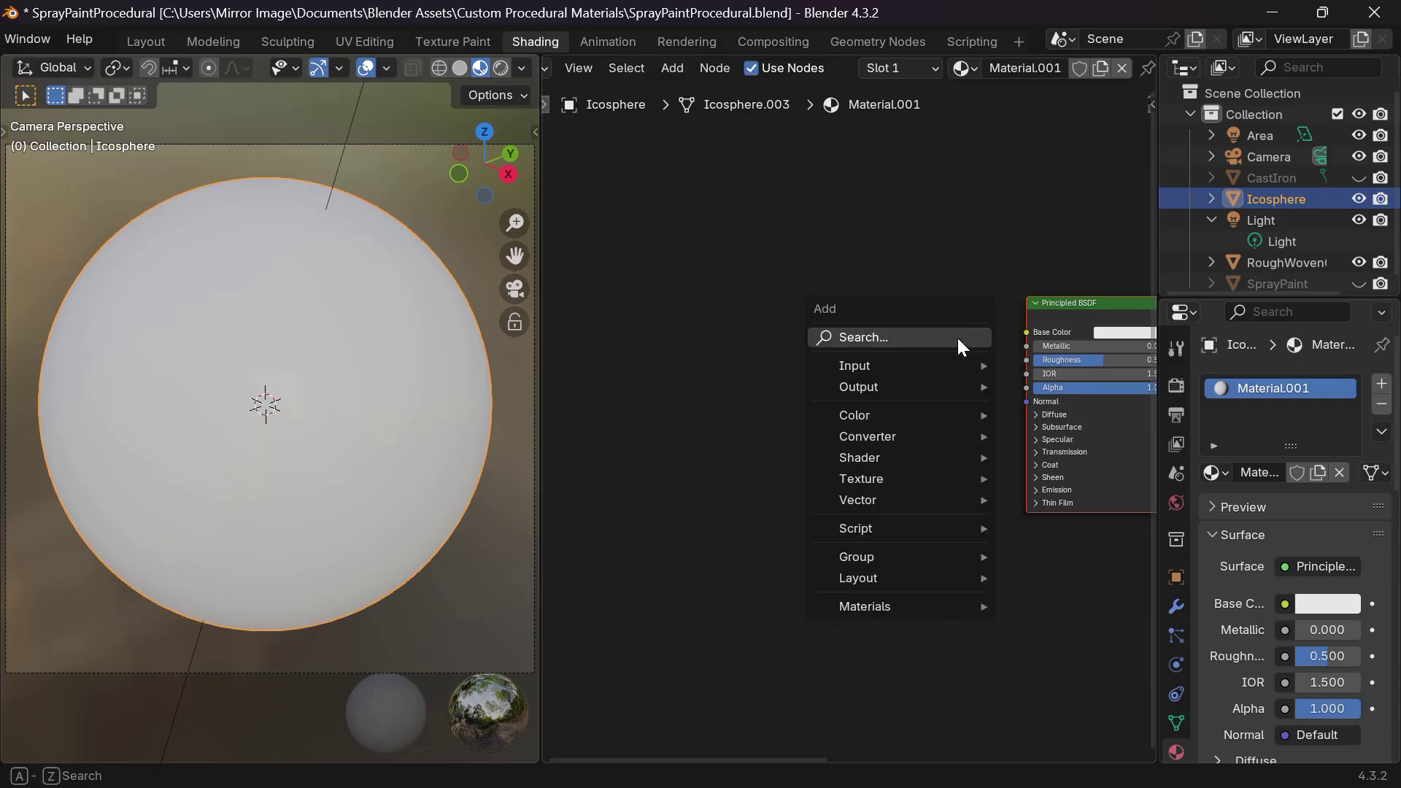
text(voronoi)
key(Return)
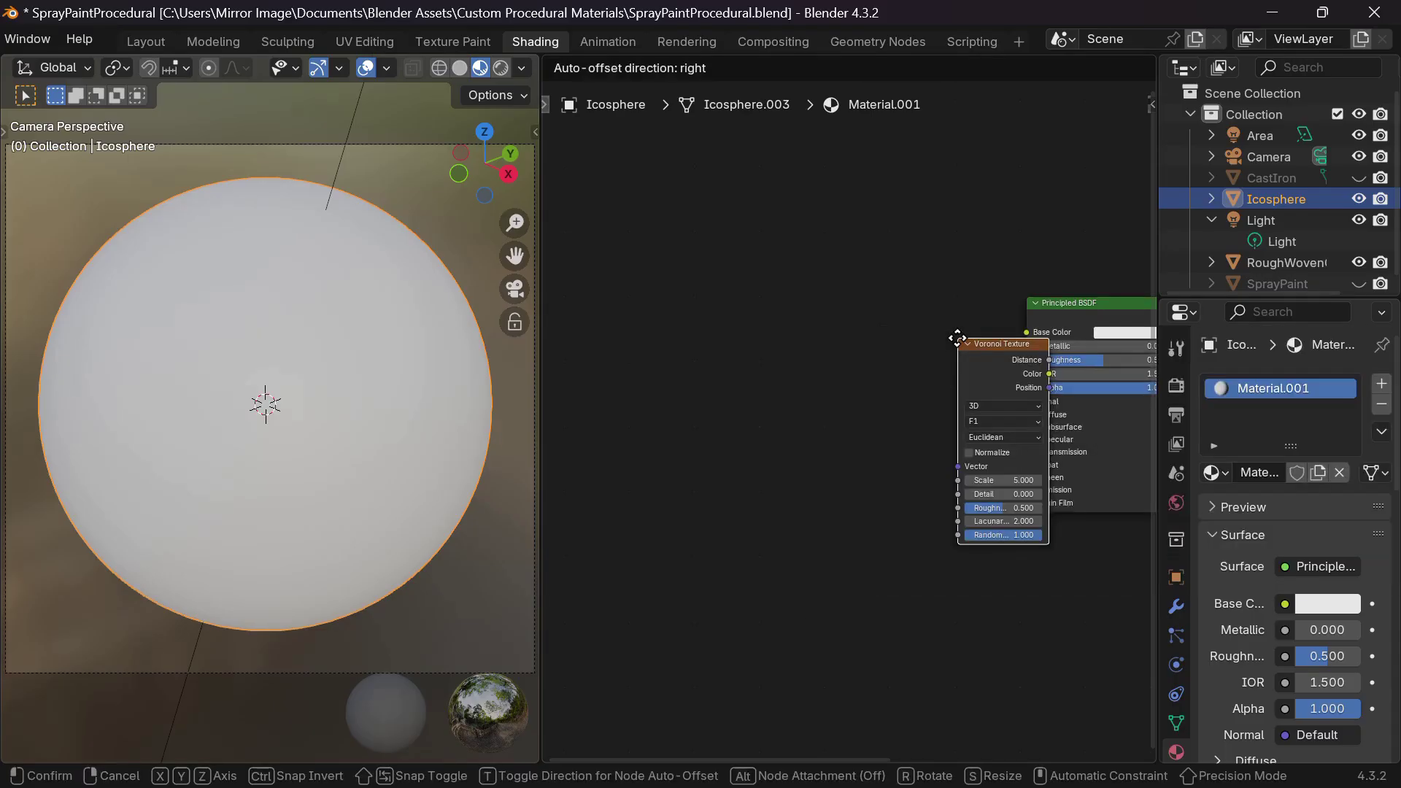
click(753, 302)
Step: Add a Color Ramp between the Voronoi Texture and Principled BSDF, and link the Voronoi Distance output to its Fac input
key(shift+a)
text(ramp)
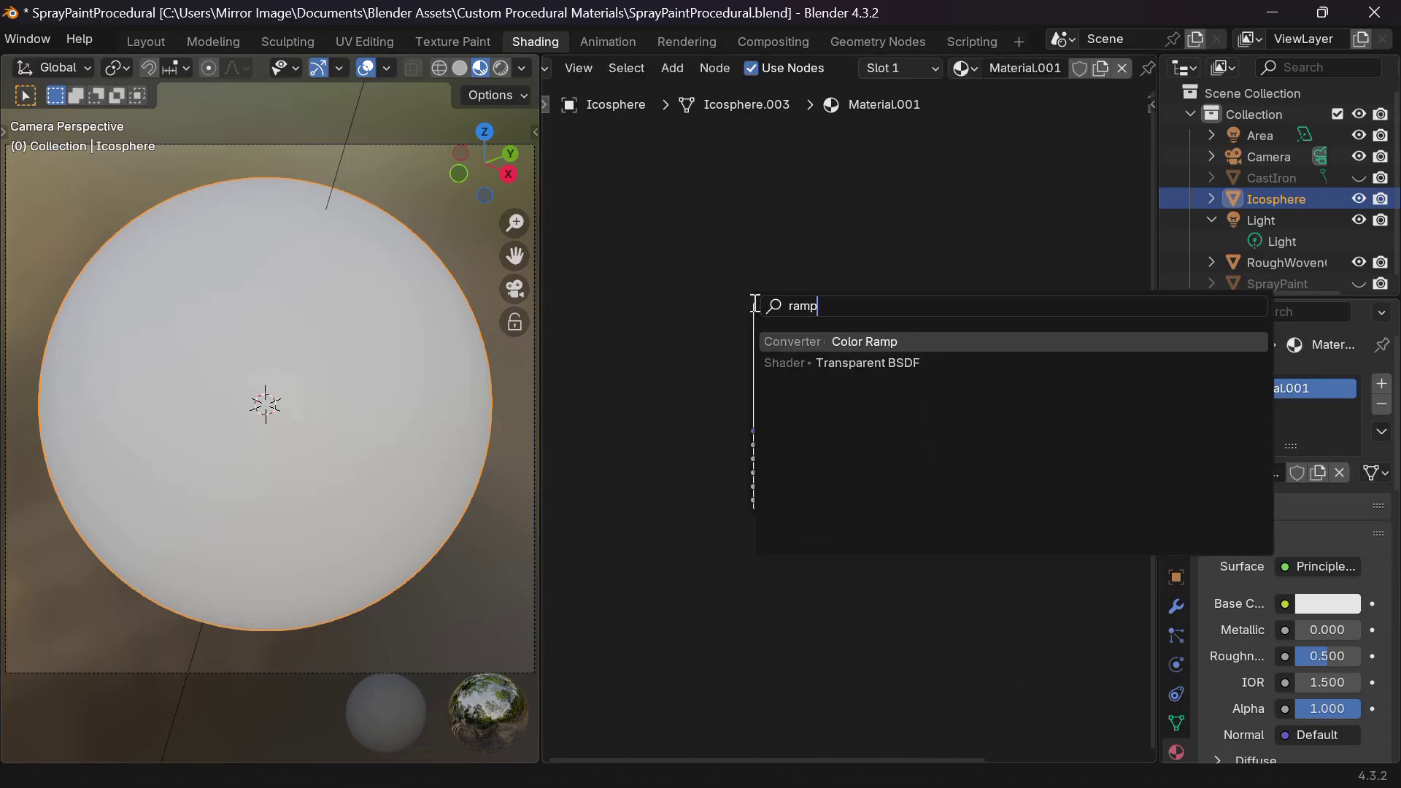
key(Return)
click(856, 310)
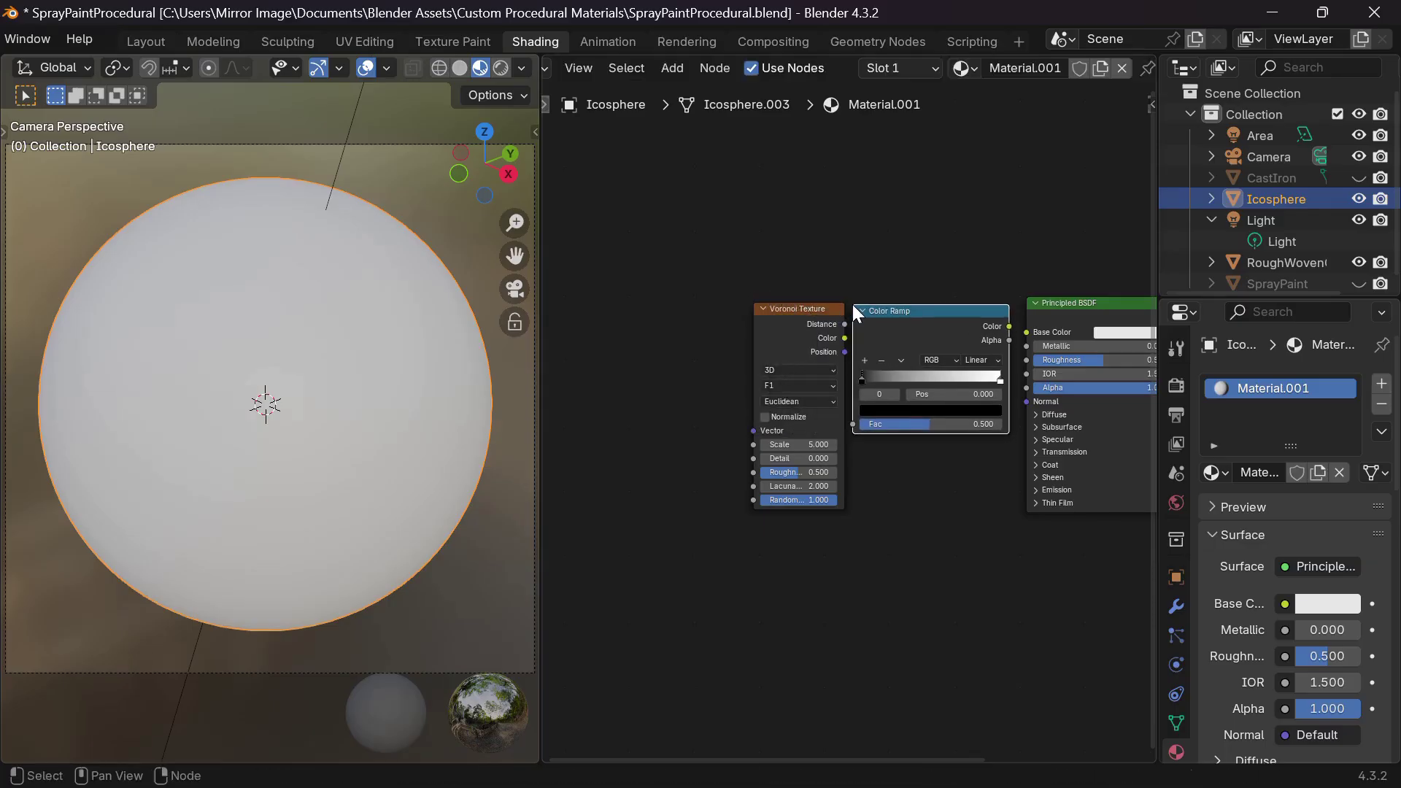
drag(845, 324, 844, 423)
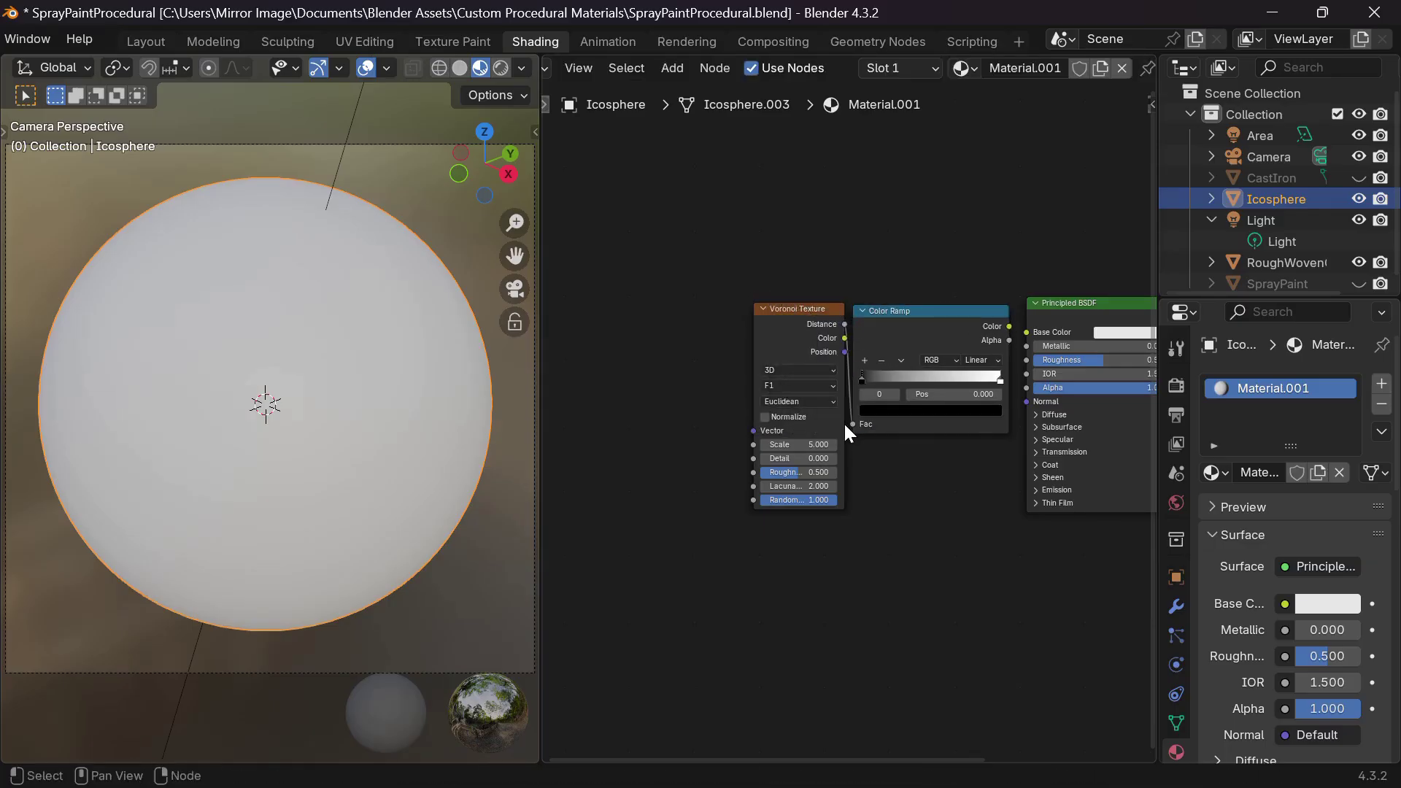
Step: Add a Noise Texture node ahead of the Voronoi Texture and link its Color output to the Voronoi Vector input
key(shift+a)
text(noise)
key(Return)
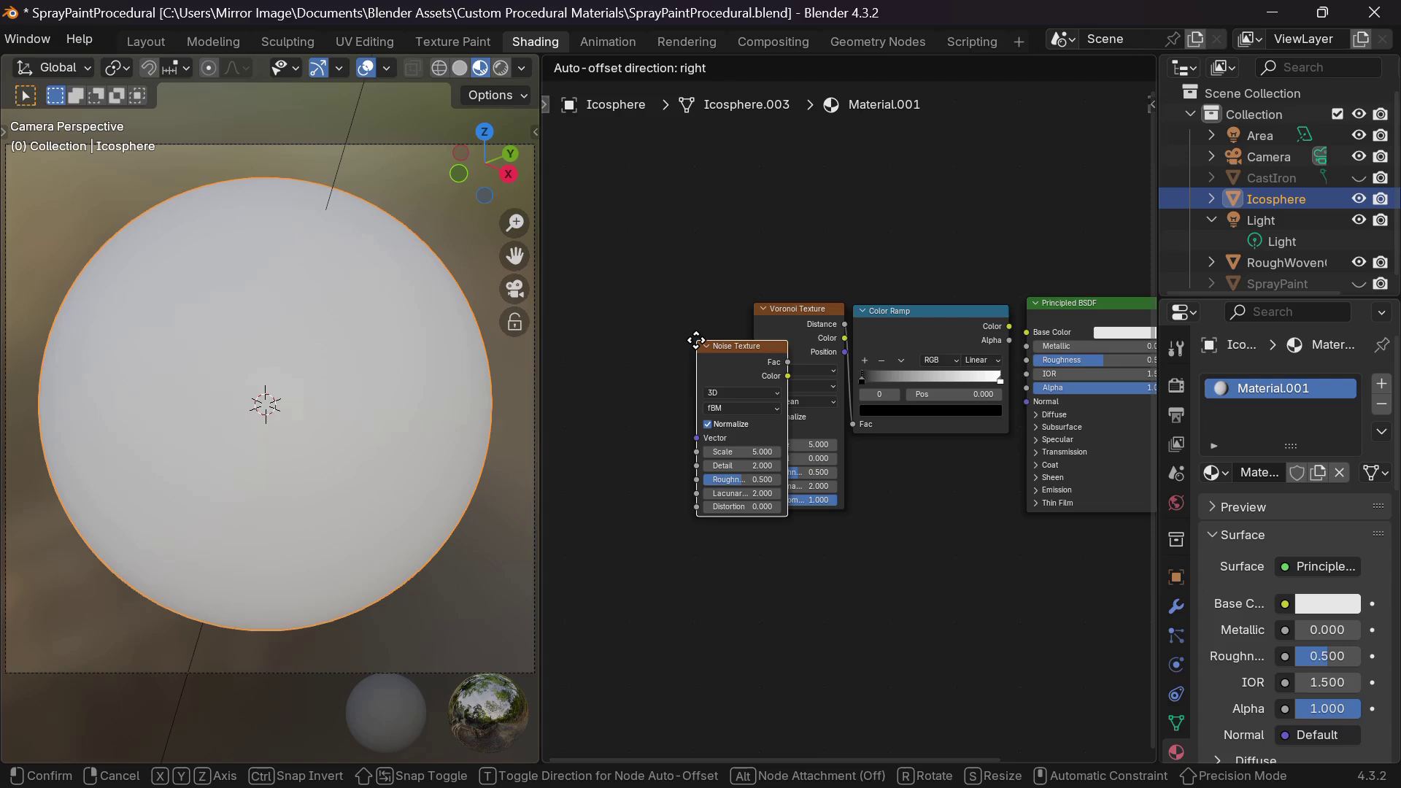
click(619, 305)
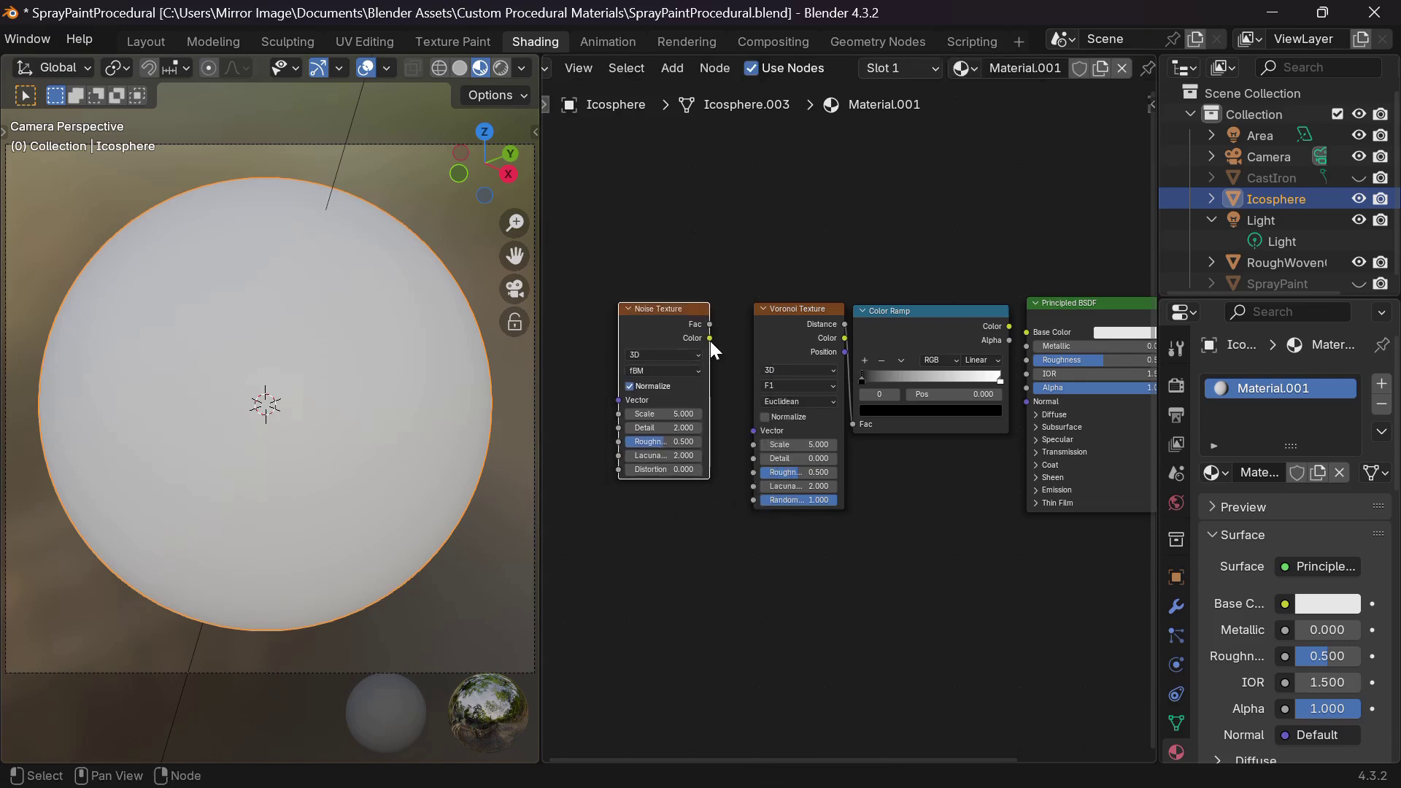
drag(710, 338, 753, 430)
ctrl+scroll(752, 424, left, 5)
scroll(752, 423, left, 1)
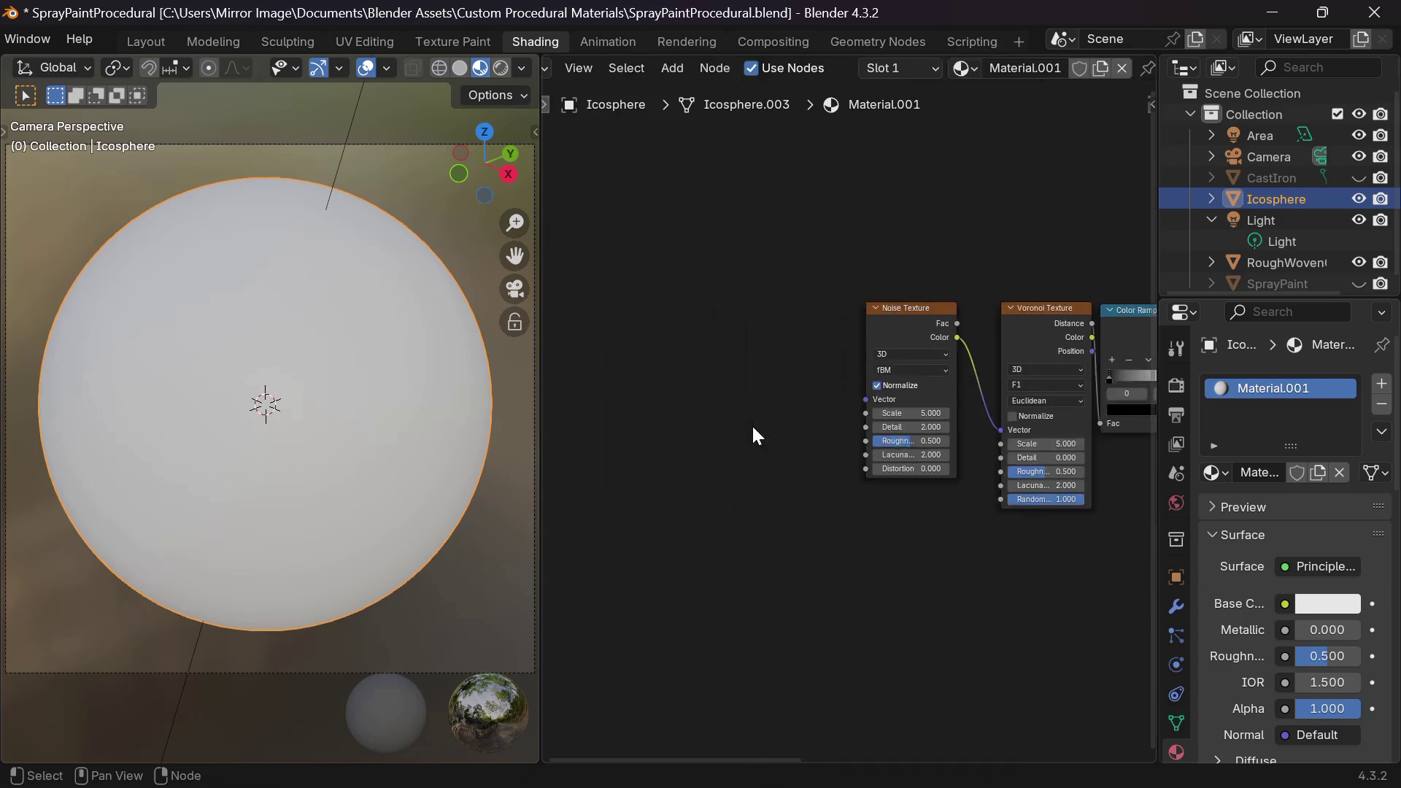
Step: Add Texture Coordinate and Mapping nodes ahead of the Noise Texture, and link the Object output to the Mapping Vector input
click(896, 333)
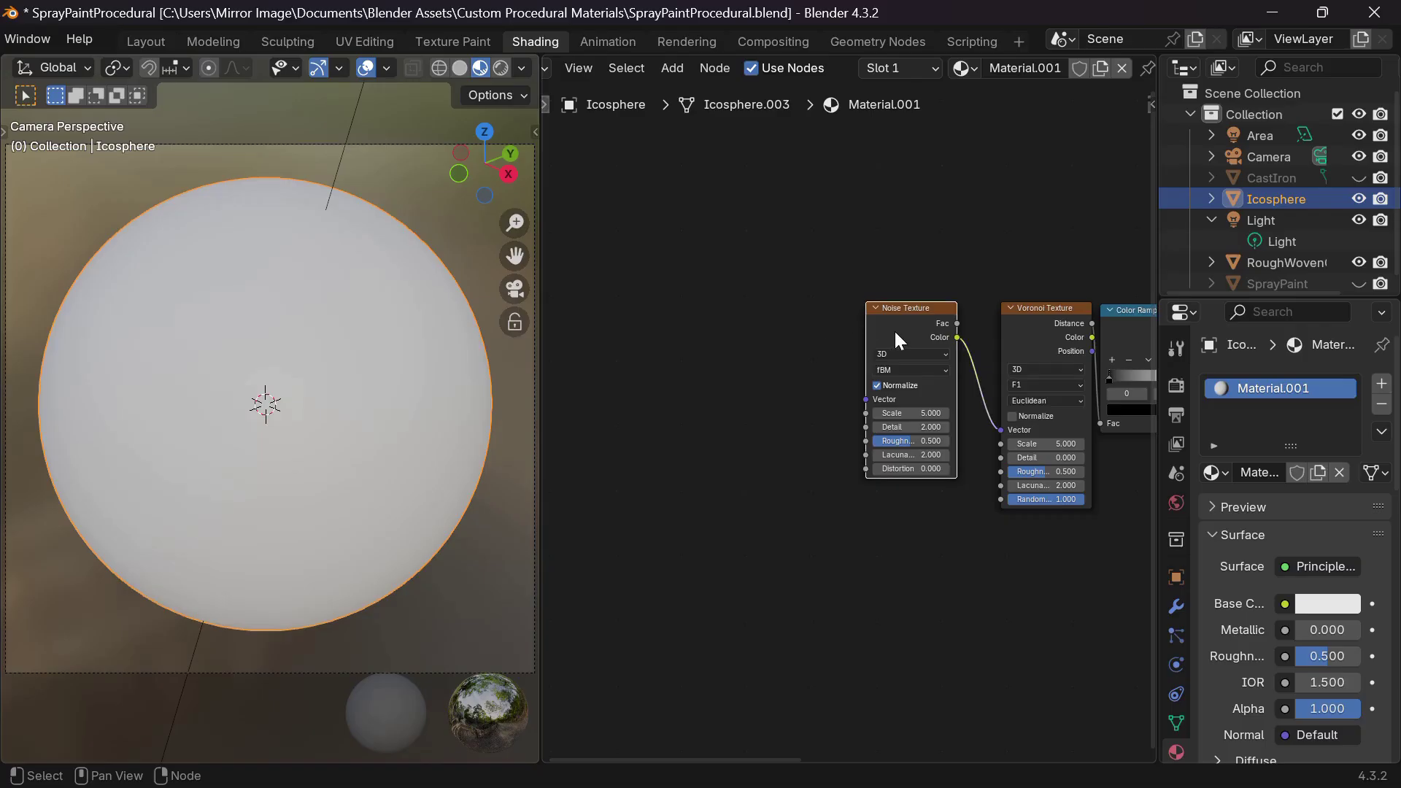
key(ctrl+t)
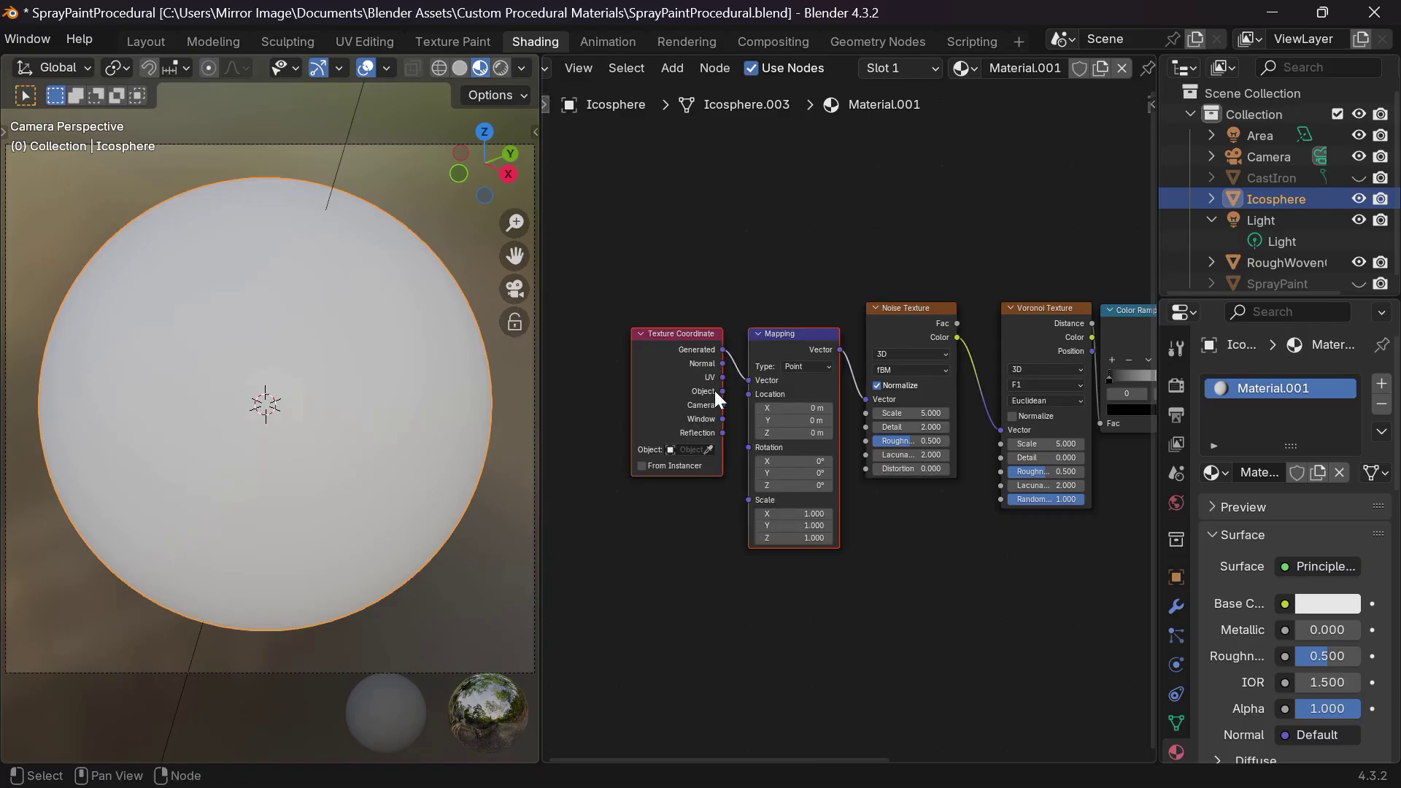
drag(720, 392, 748, 380)
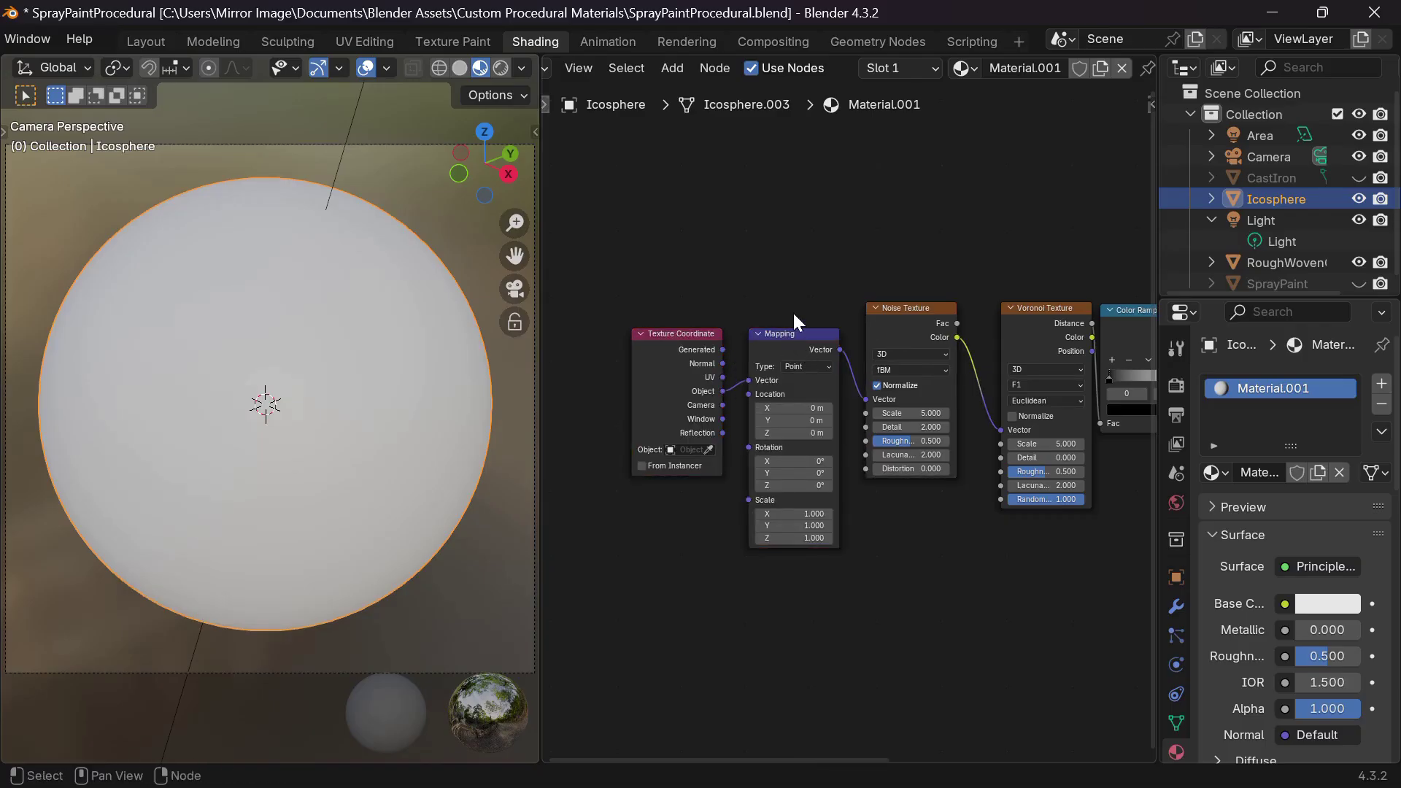
Step: Rearrange the node chain, moving the mapping nodes away from the Noise Texture and the Voronoi Texture closer to it
drag(793, 311, 655, 384)
drag(764, 353, 562, 311)
ctrl+scroll(966, 335, down, 10)
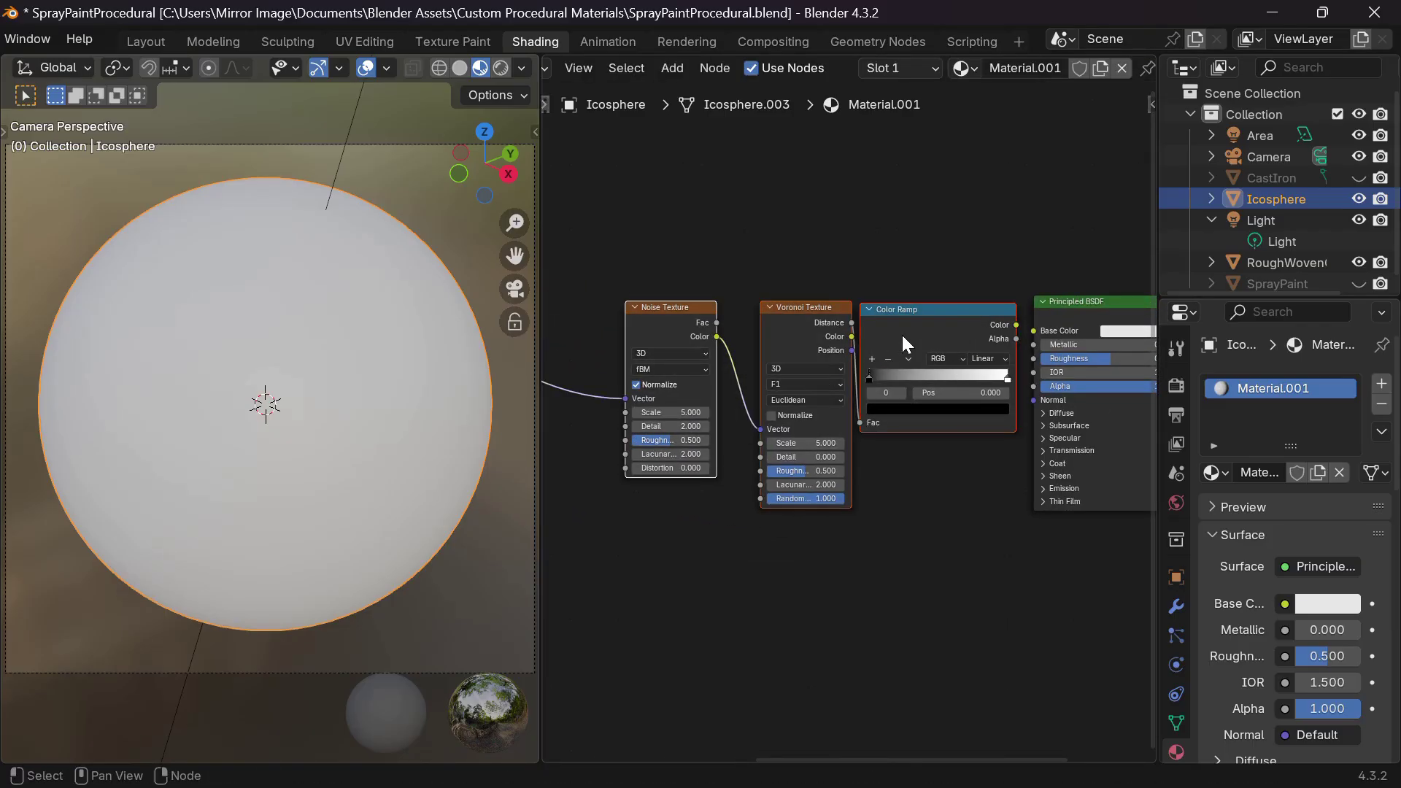
drag(901, 333, 756, 327)
ctrl+scroll(768, 328, up, 5)
click(782, 327)
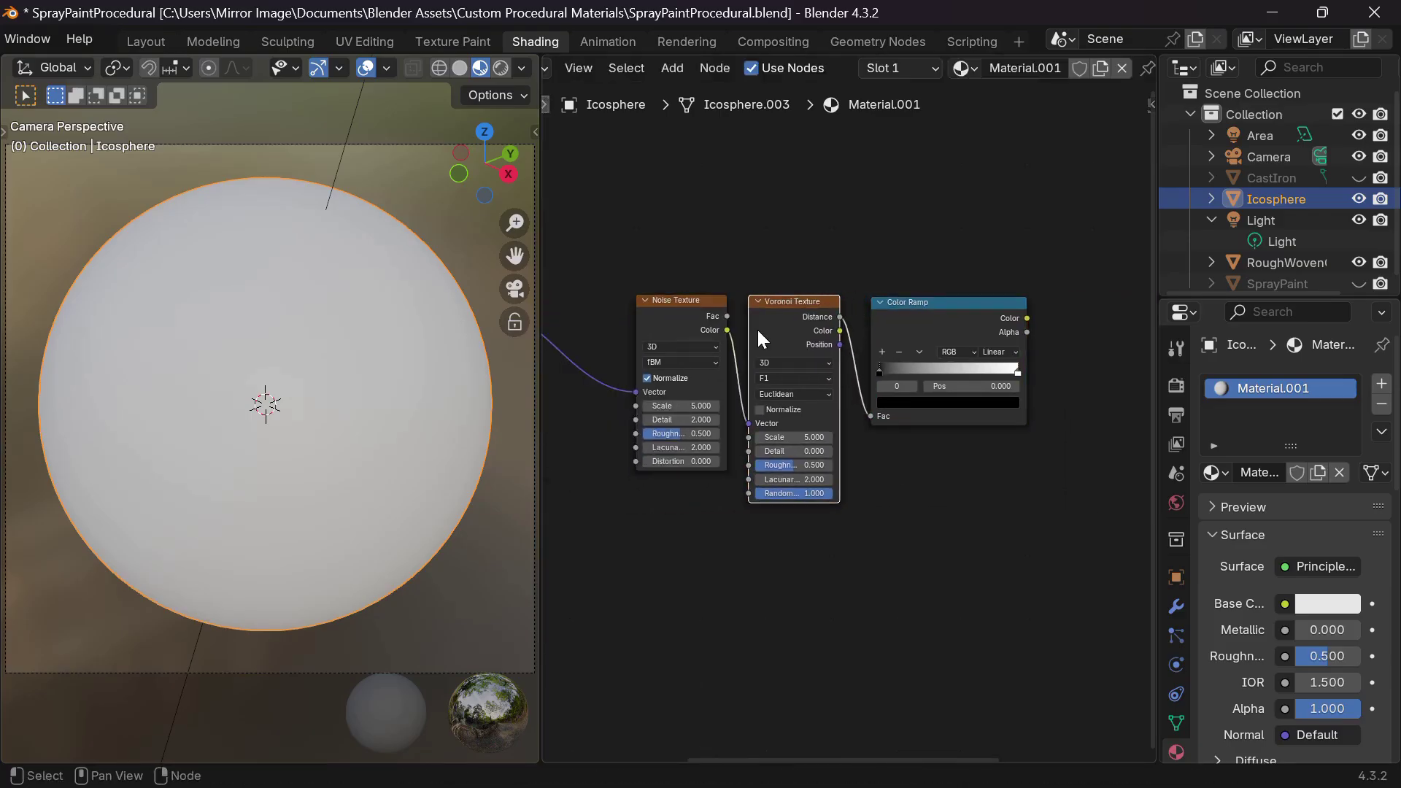
Step: Preview the Color Ramp output on the sphere and move its black stop to about position 0.728
ctrl+shift+click(956, 333)
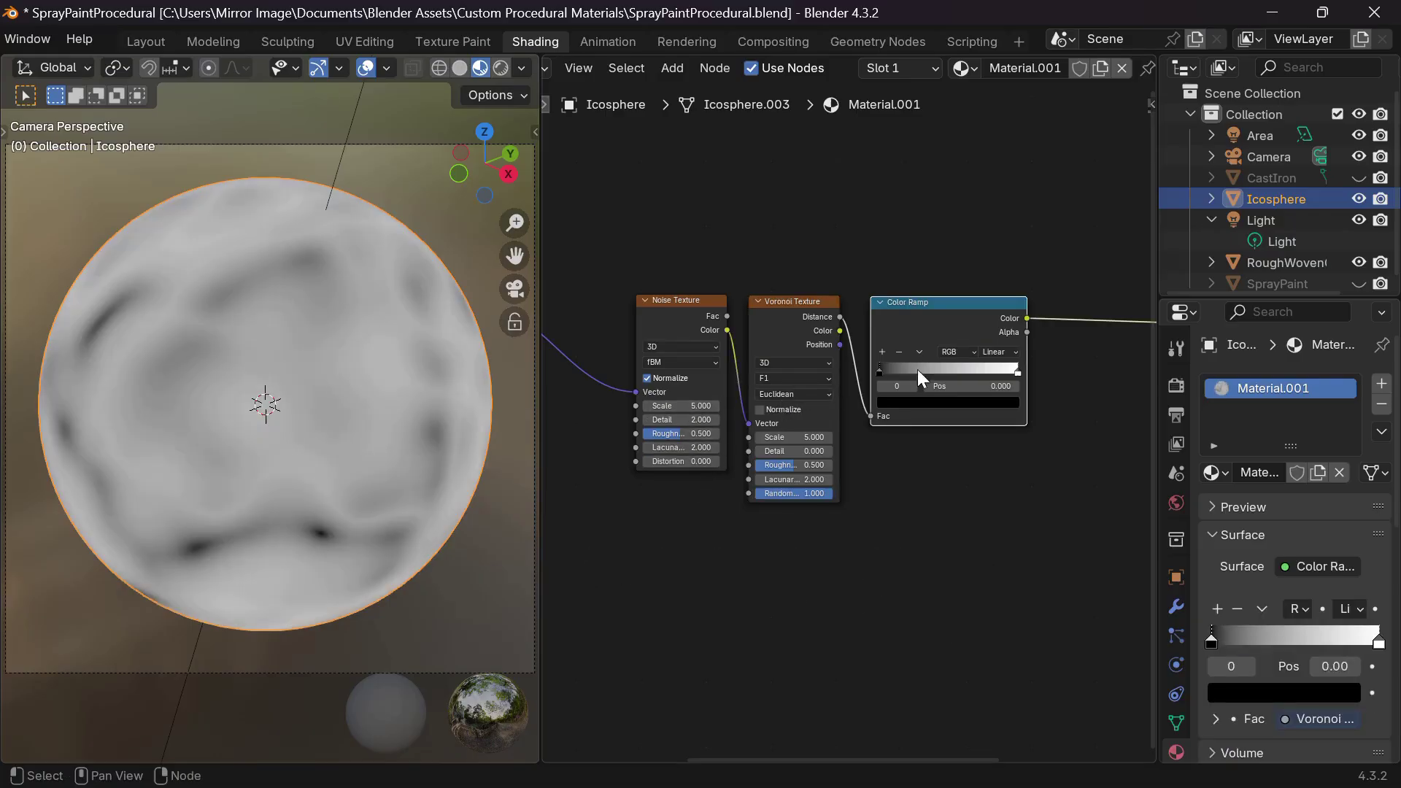
drag(881, 372, 985, 369)
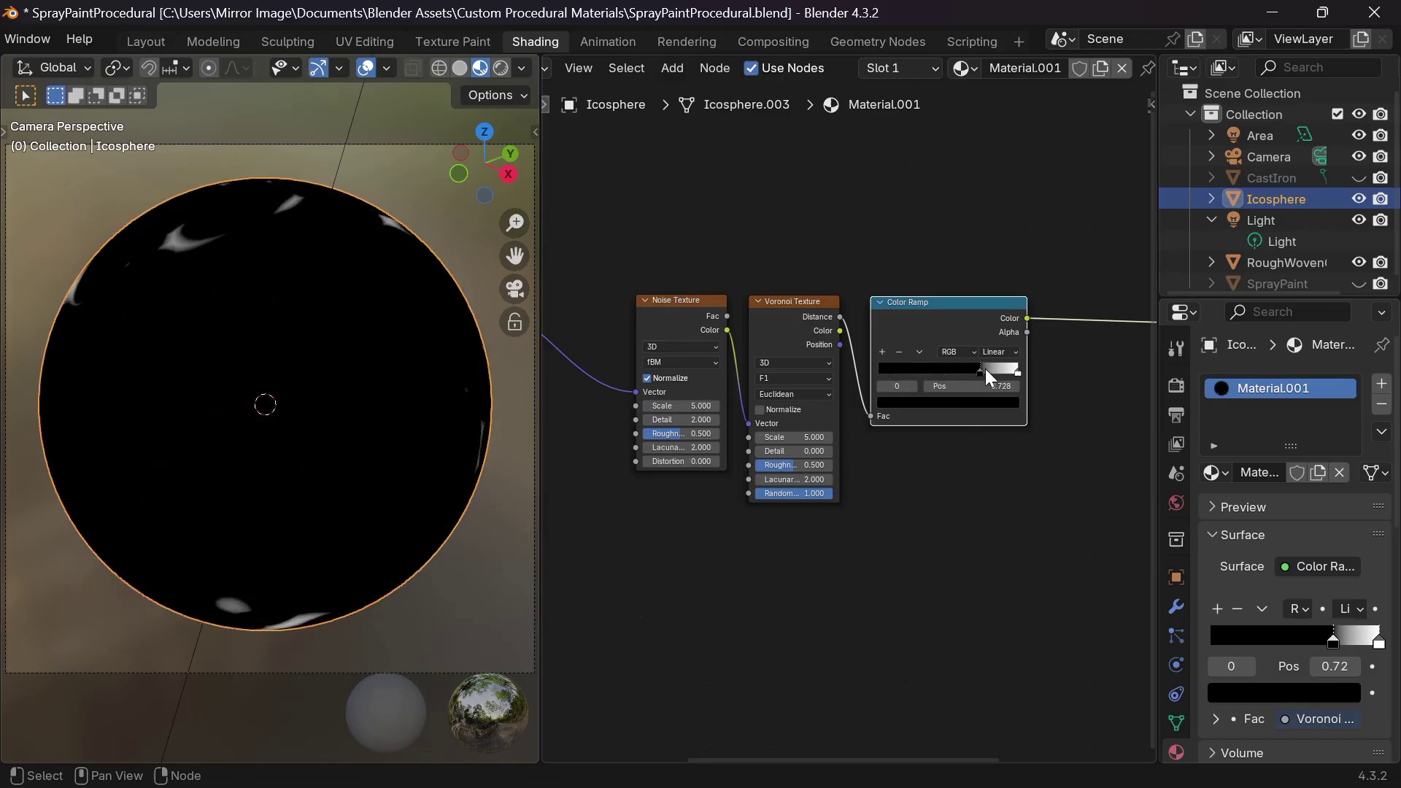
Step: Set the Voronoi Texture's Scale to 40
click(798, 438)
text(40)
key(Return)
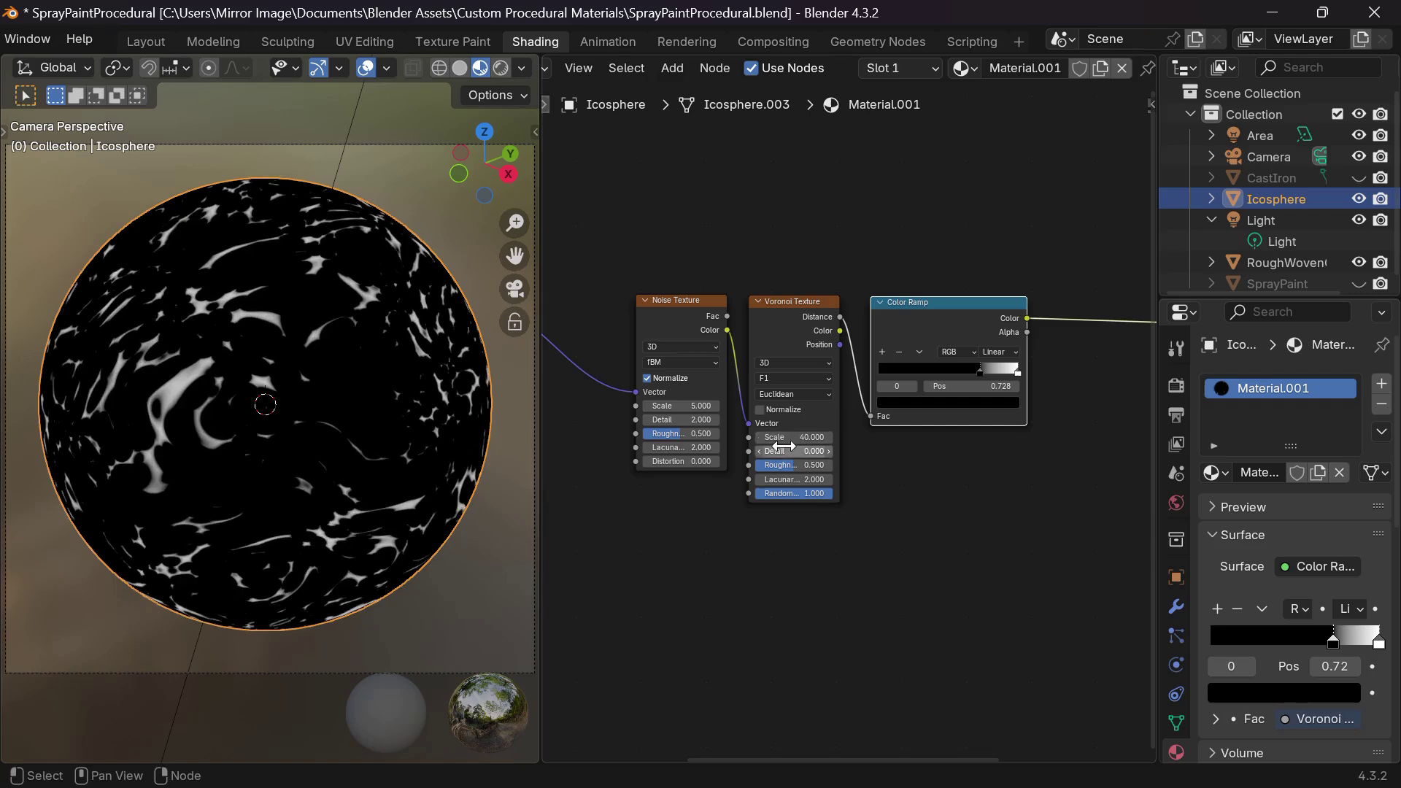
Step: Set the Noise Texture's Detail to 15 and its Roughness to 0.7
click(687, 421)
text(5)
key(Return)
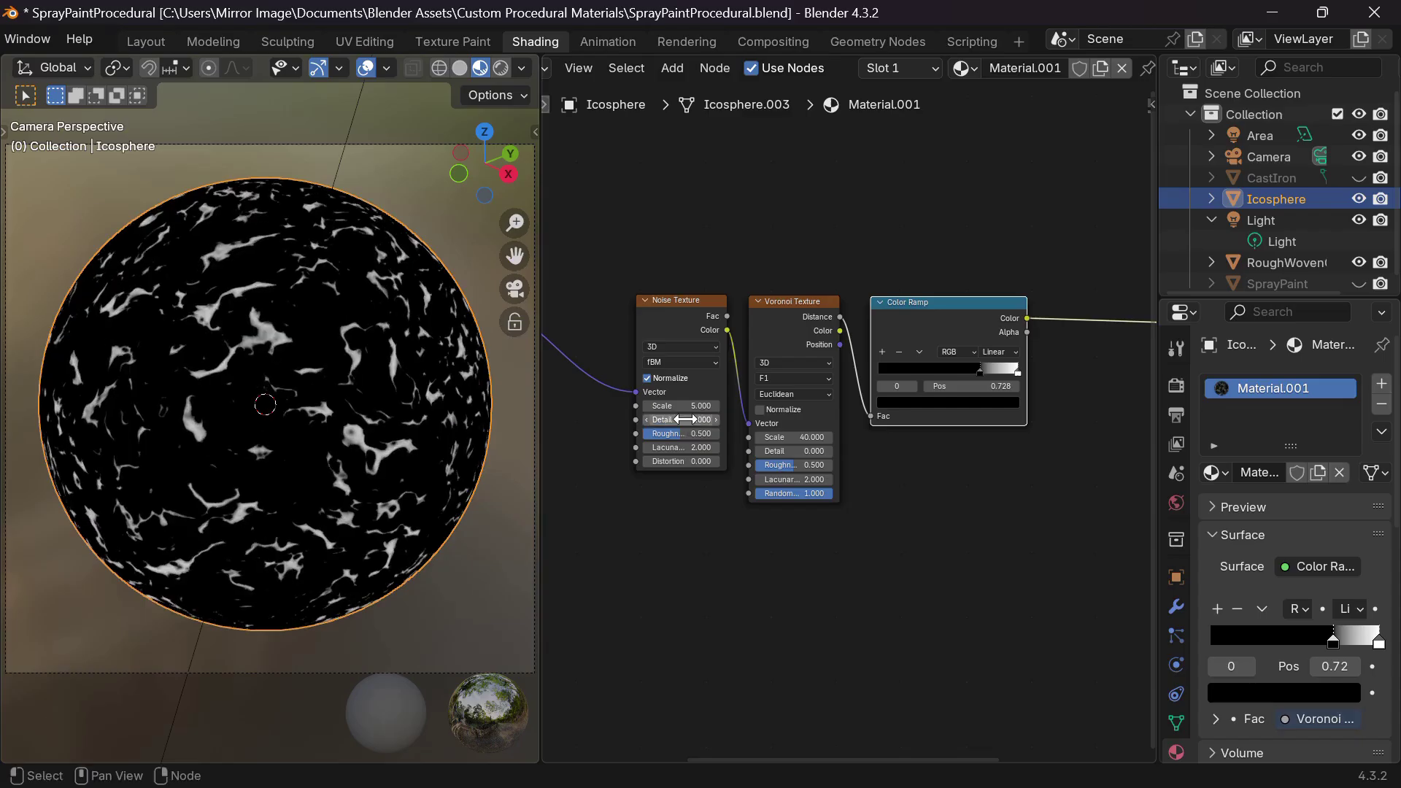
click(692, 421)
text(5)
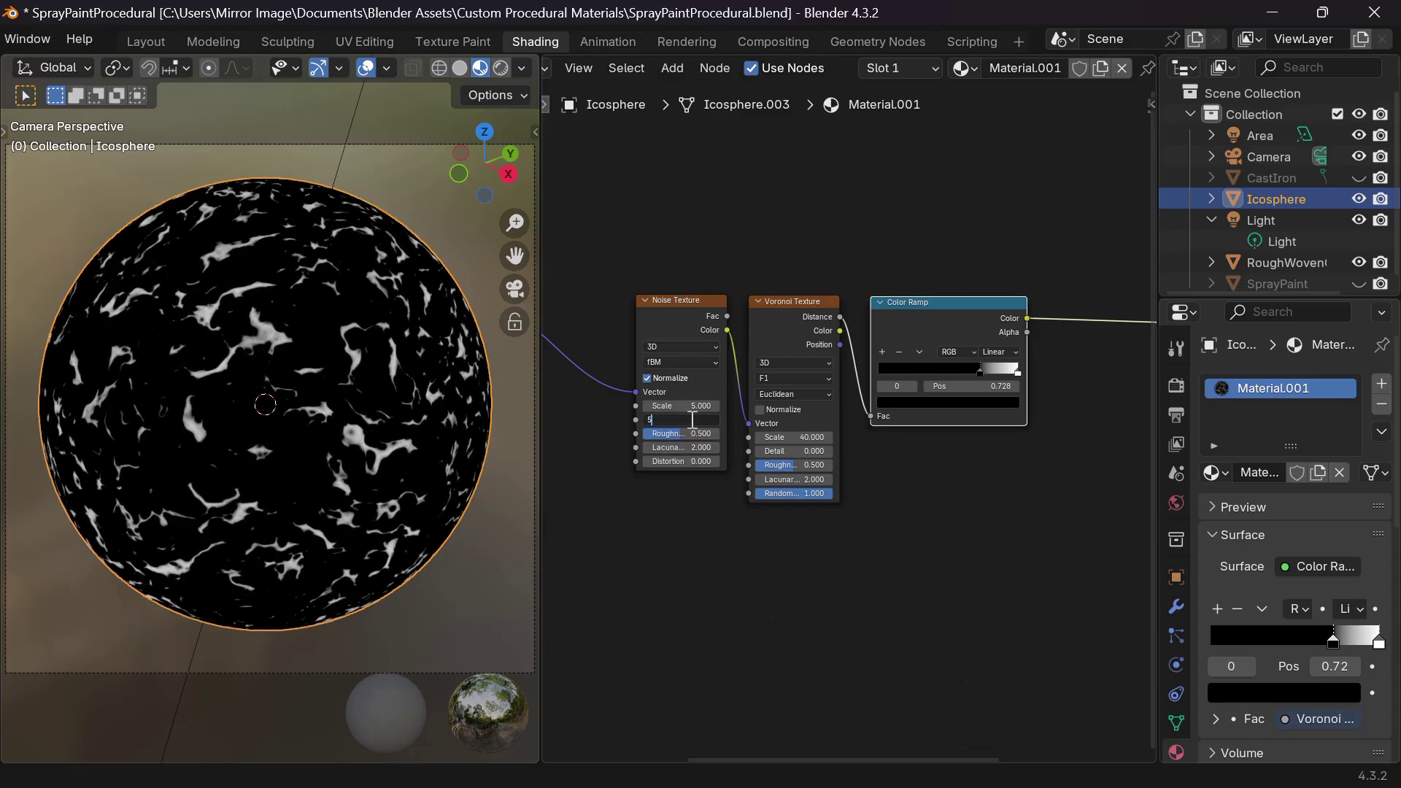
key(Return)
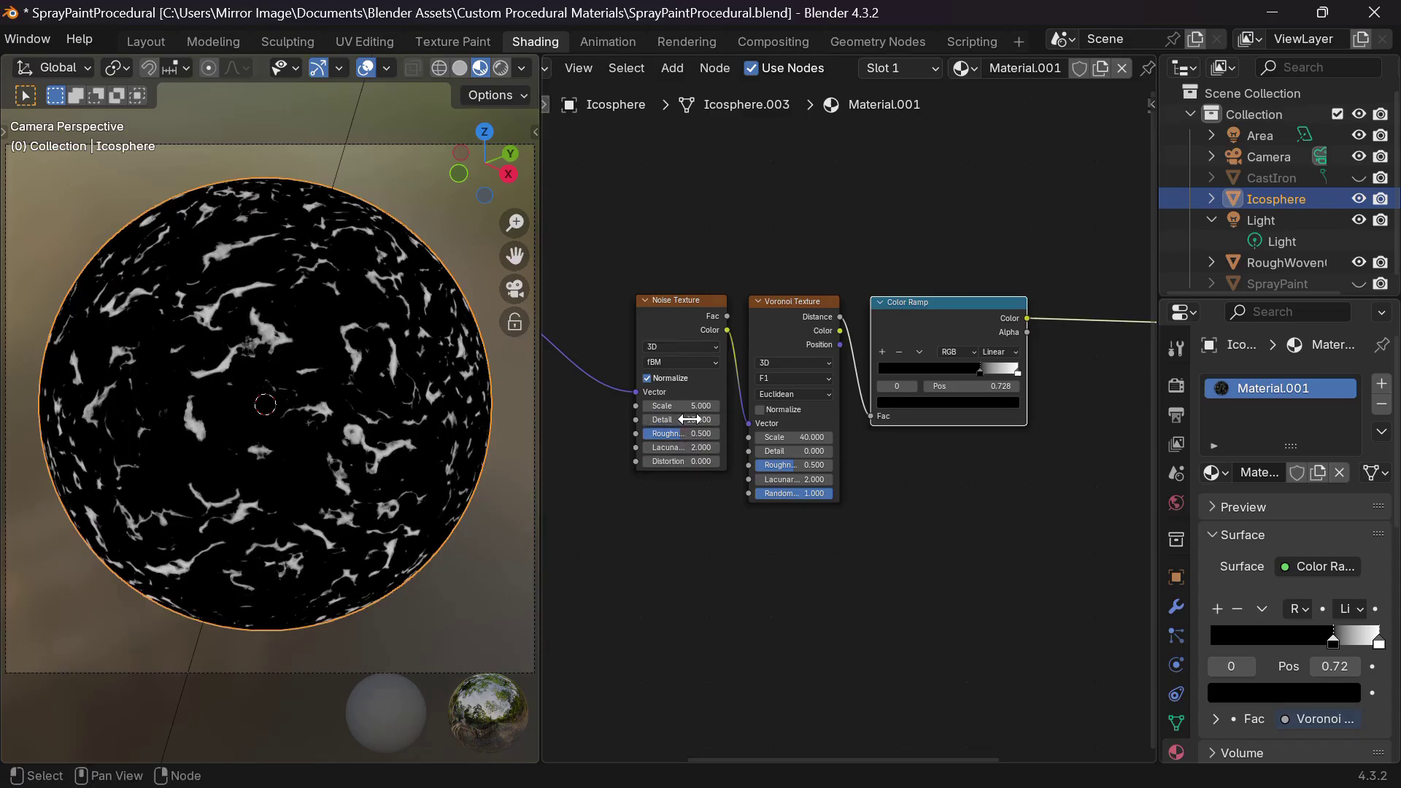
click(691, 433)
key(BackSpace)
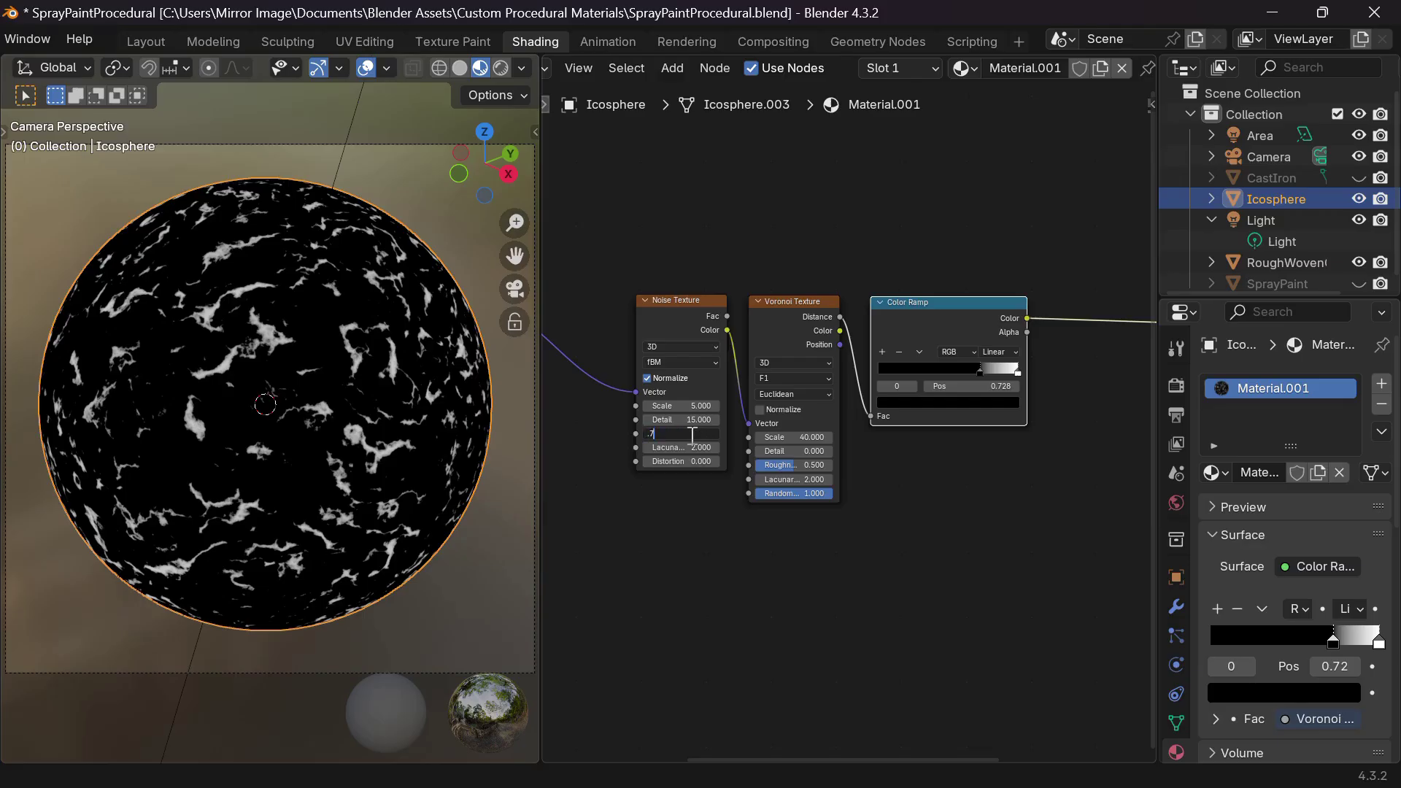
text(.7)
key(Return)
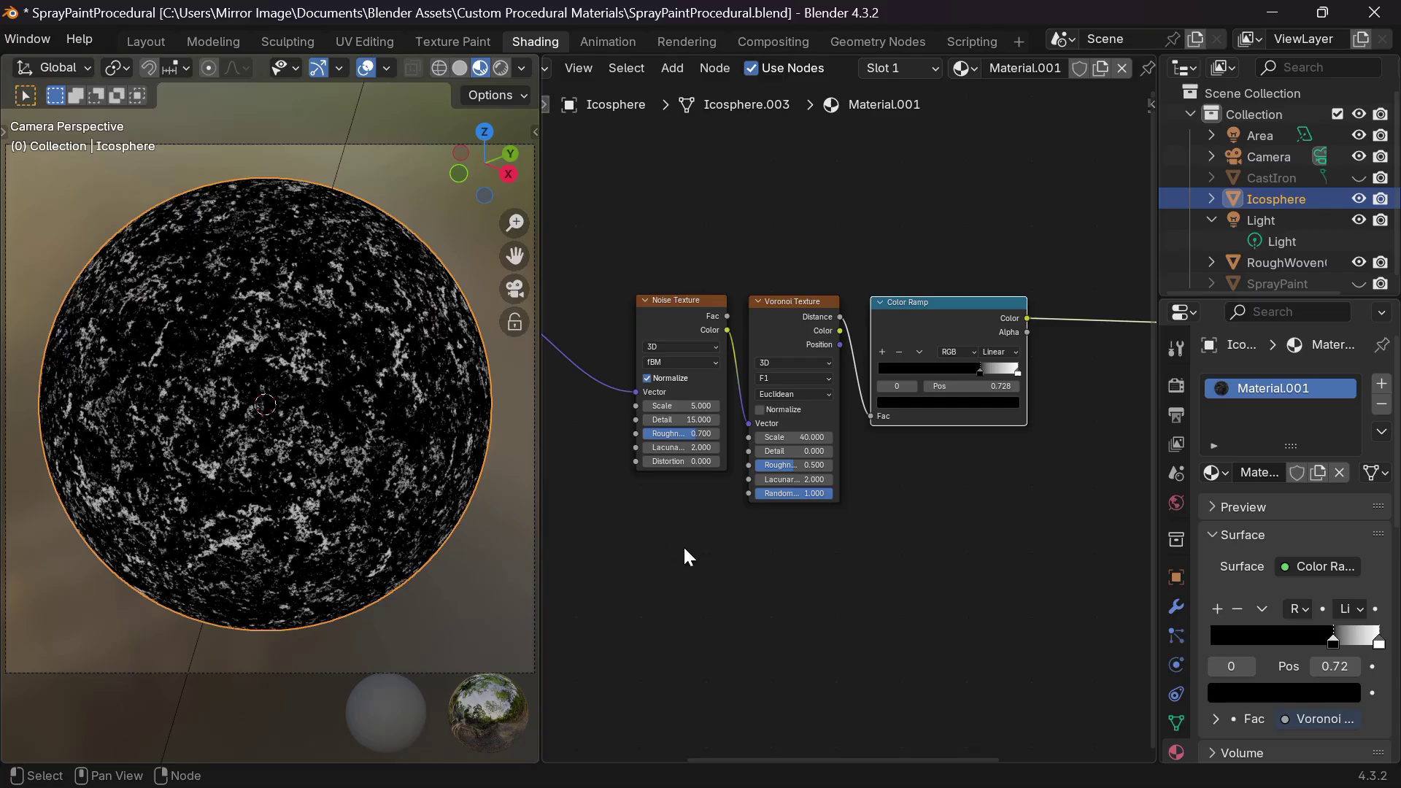
Step: Fine-tune the Color Ramp's black stop to position 0.731
scroll(684, 548, down, 2)
scroll(684, 548, right, 2)
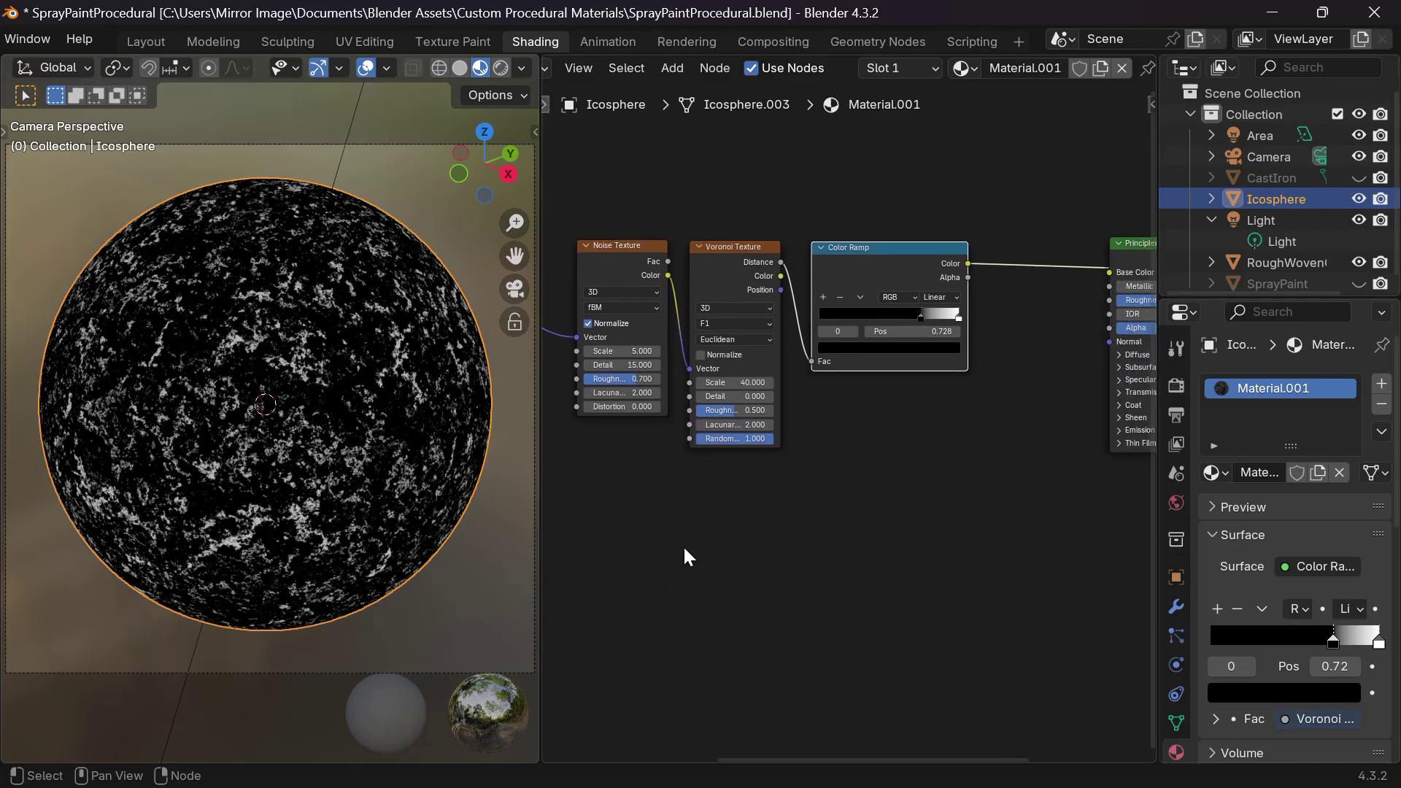
scroll(683, 546, down, 1)
scroll(683, 545, right, 1)
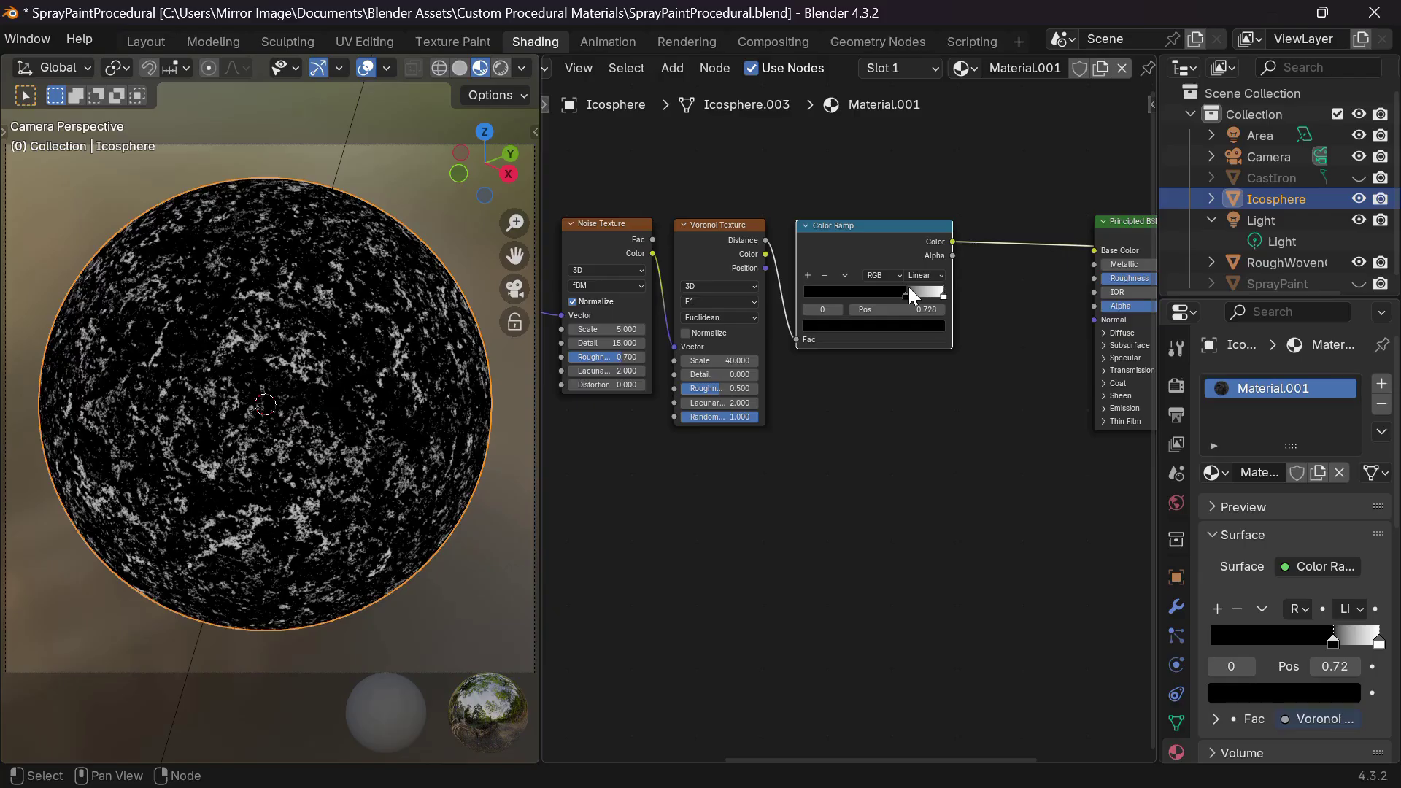
drag(909, 287, 909, 290)
Step: Add a second Noise Texture node and place it below the Voronoi Texture
scroll(881, 419, down, 3)
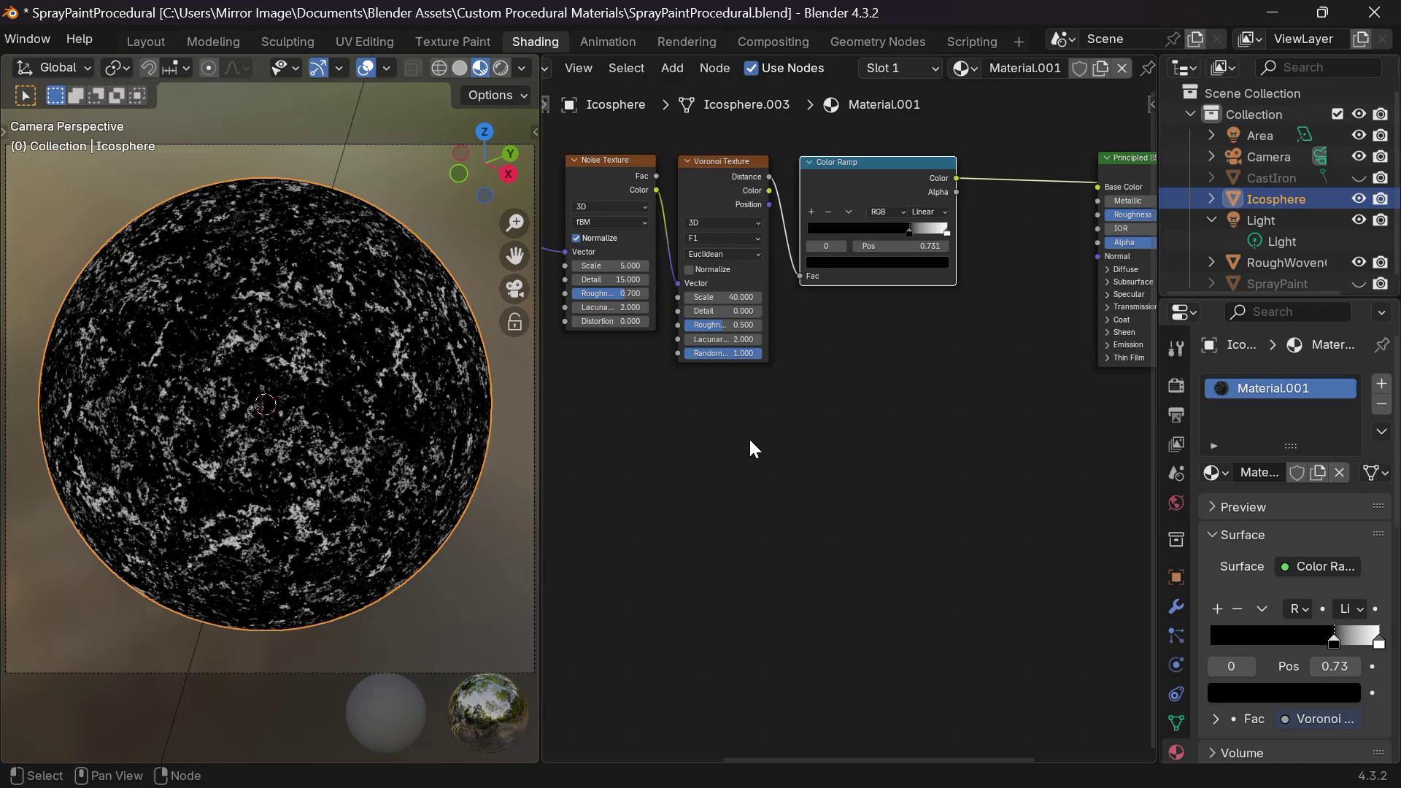
key(shift+a)
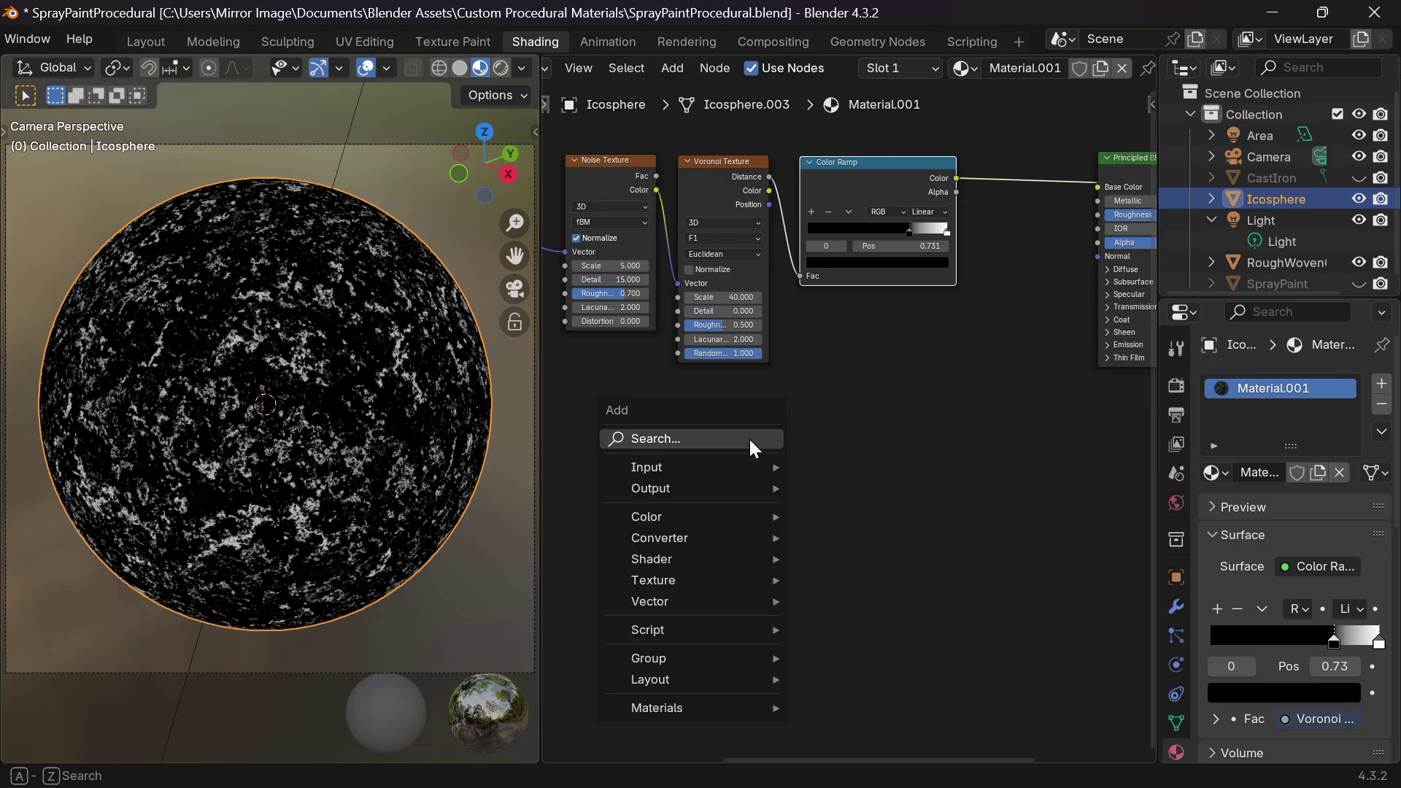
text(noise)
key(Return)
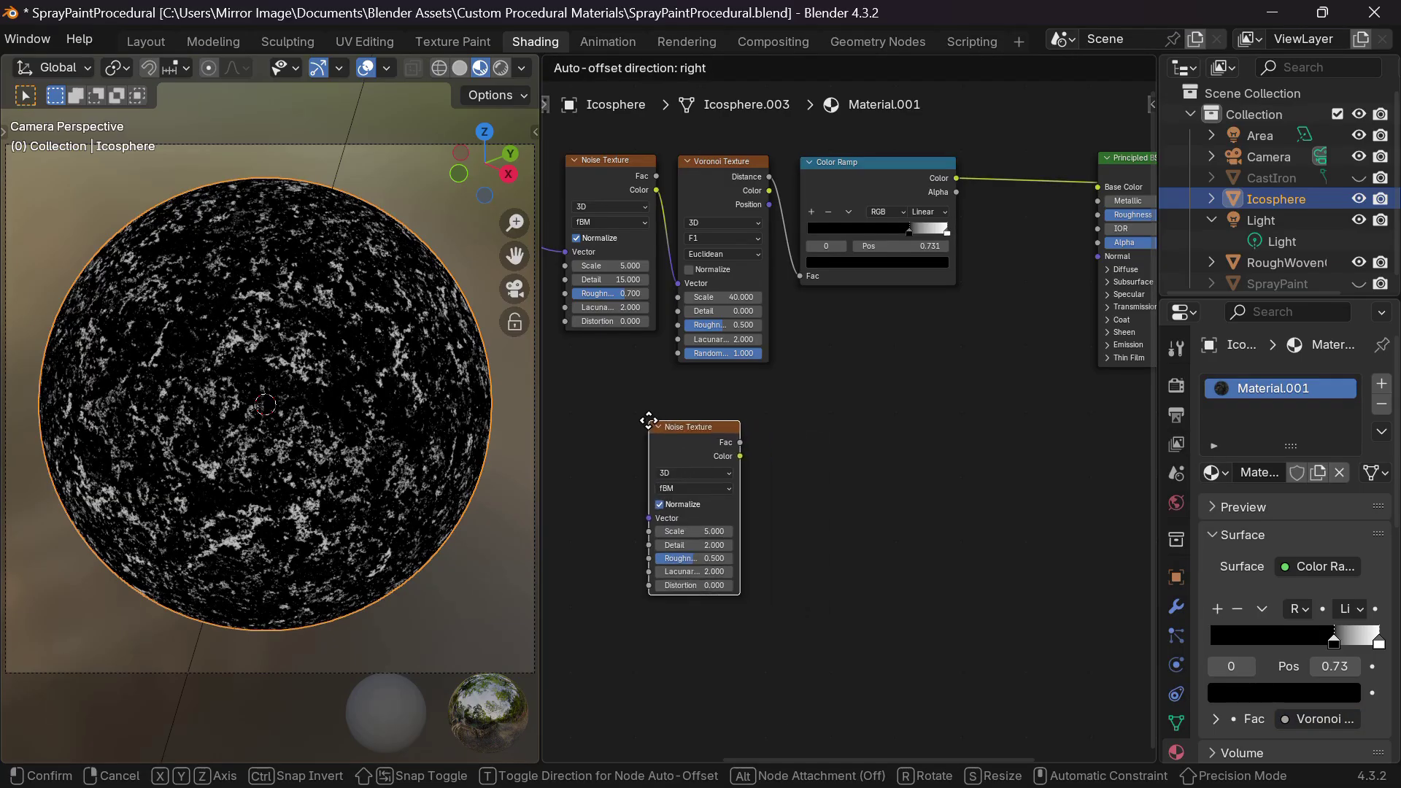
click(679, 401)
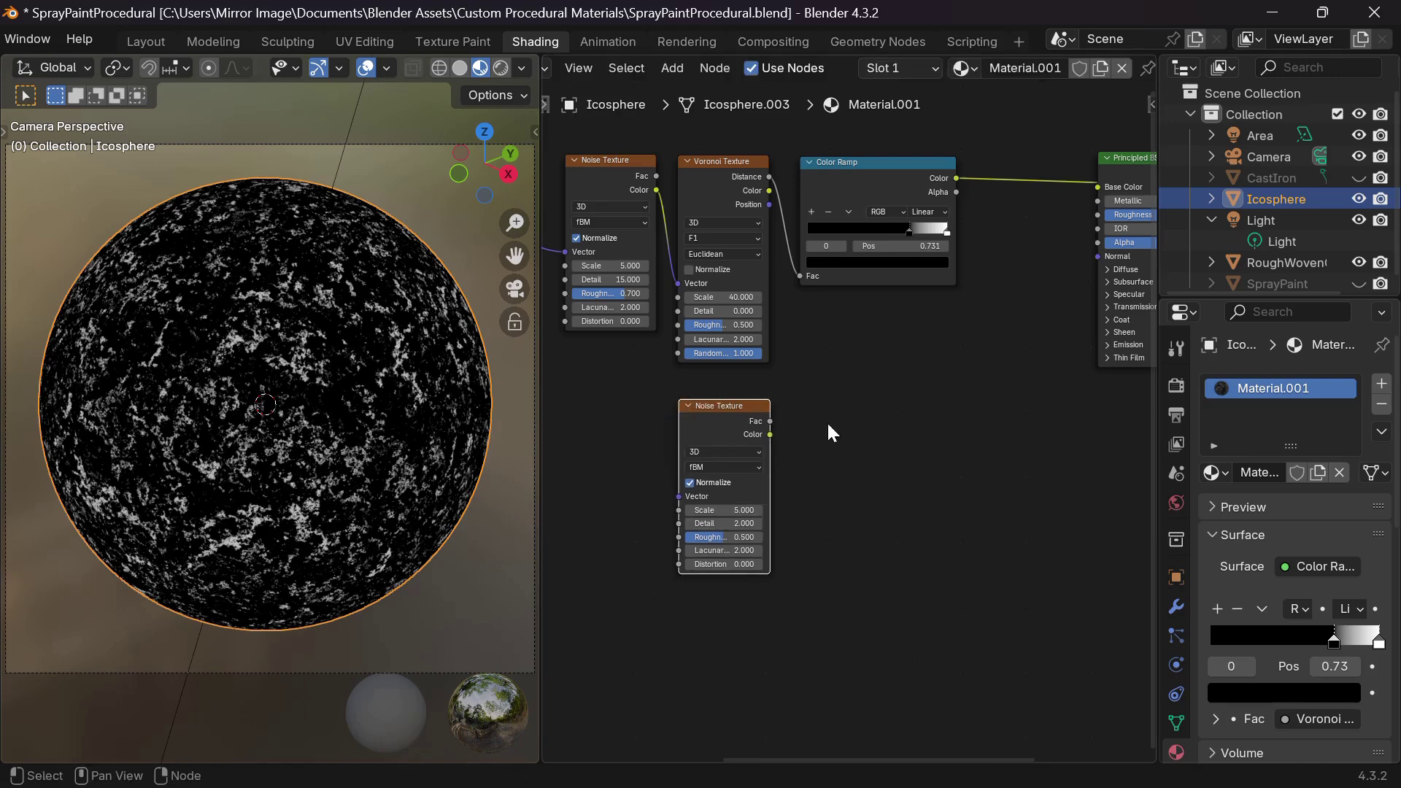
Step: Add a second Color Ramp beside the new Noise Texture, and link the noise's Fac output to the ramp's Fac input
key(shift+a)
text(ramp)
key(Return)
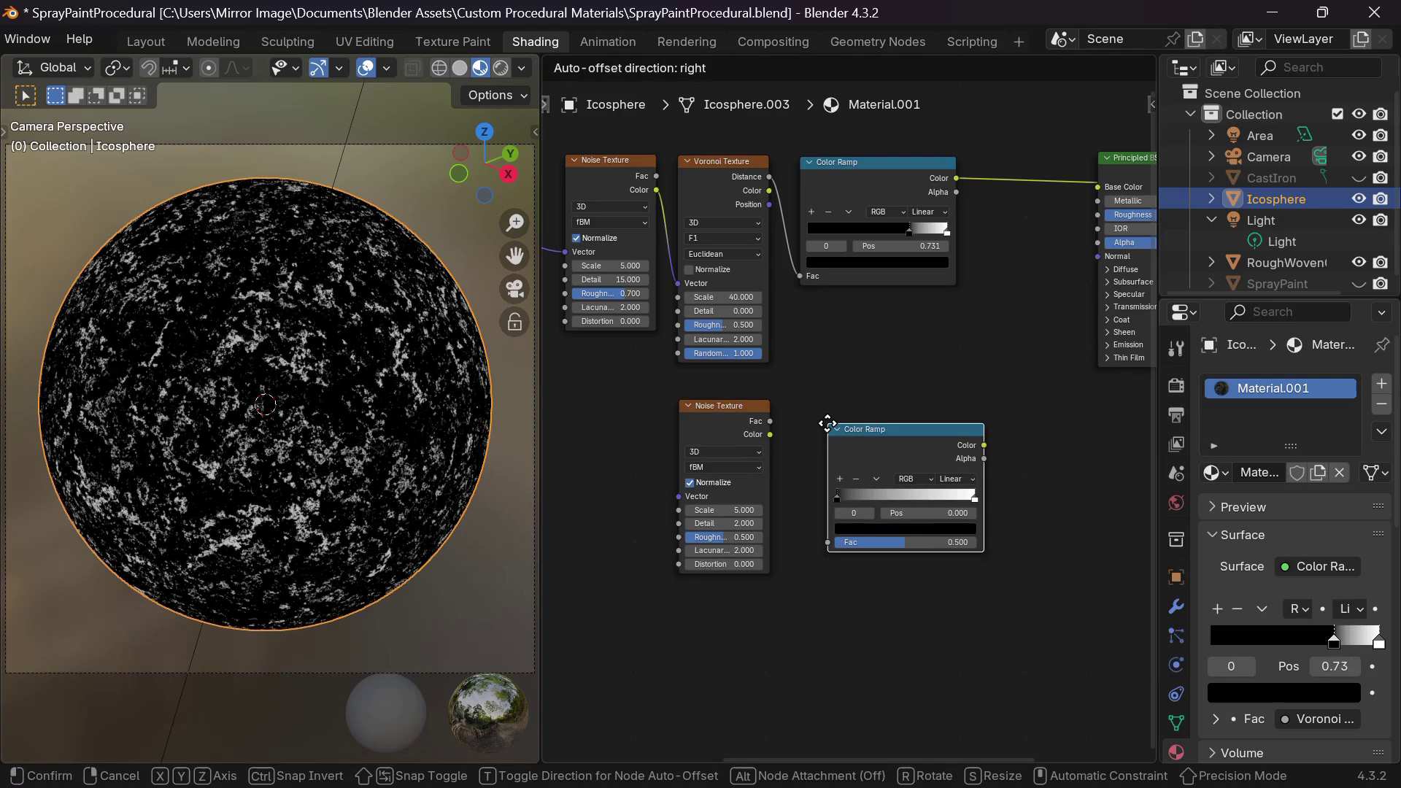
click(790, 400)
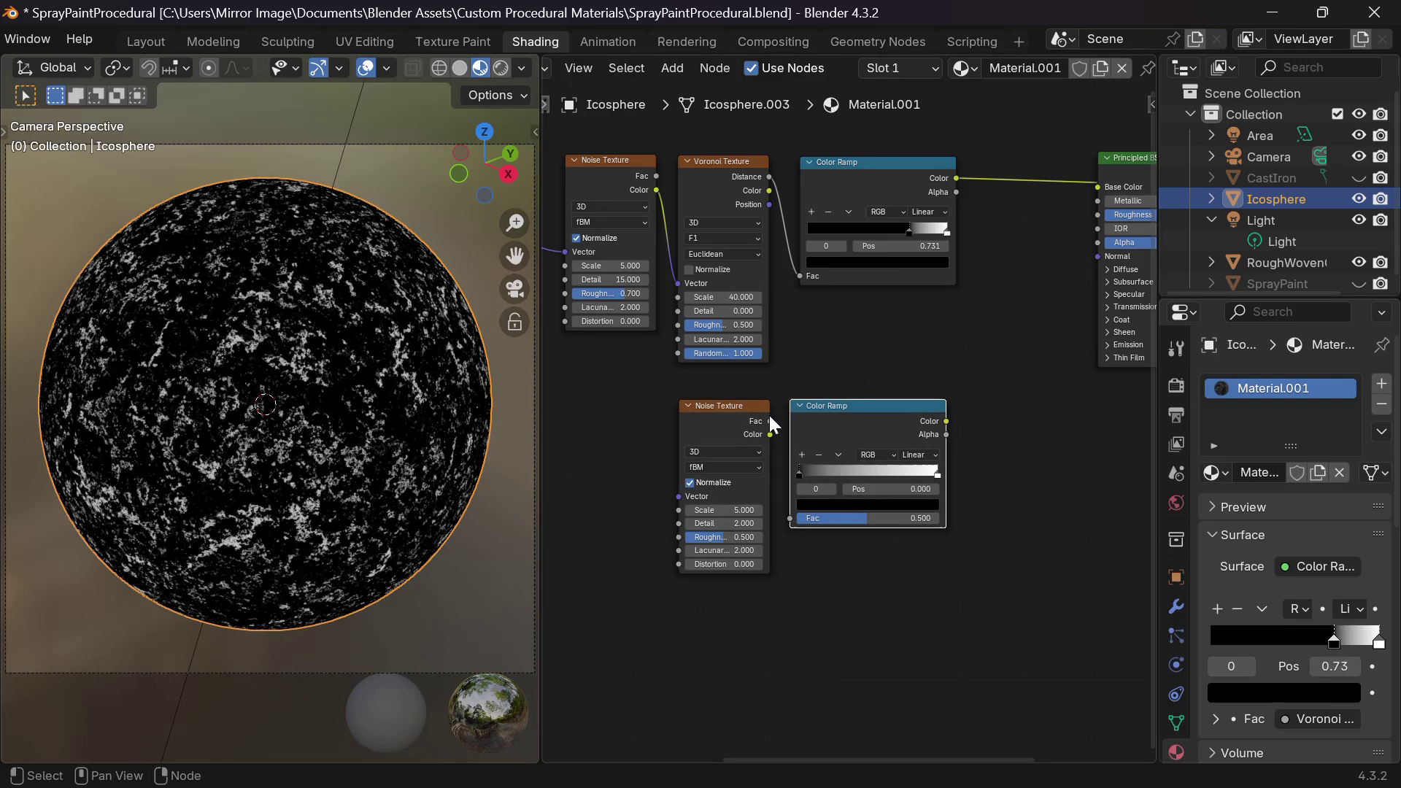
click(769, 420)
drag(770, 421, 788, 514)
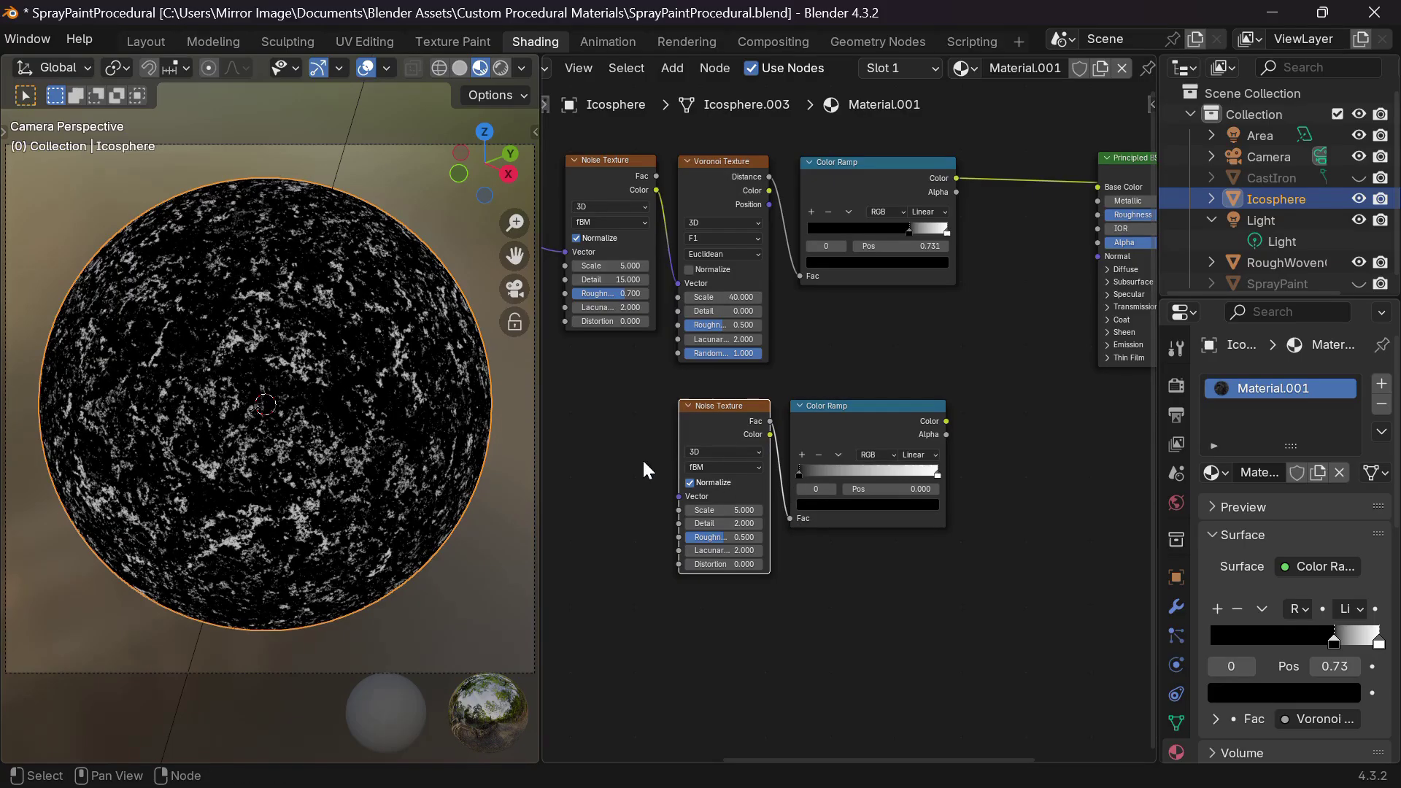
Step: Link the Mapping node's Vector output to the second Noise Texture's Vector input
scroll(643, 461, left, 3)
scroll(643, 461, down, 2)
scroll(643, 461, up, 1)
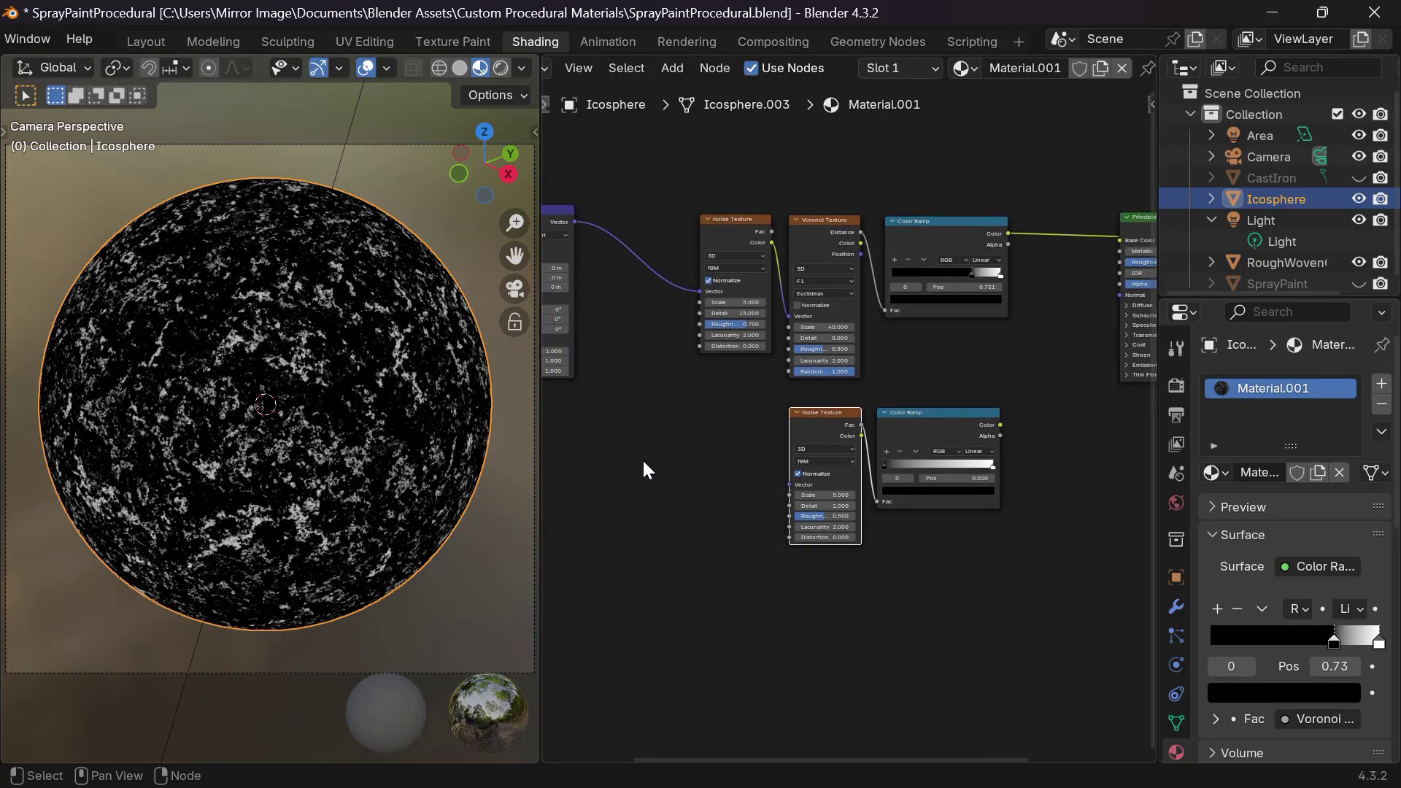
drag(577, 225, 787, 483)
Step: Set the second Noise Texture's Scale to 7, Detail to 15 and Roughness to 0.7
scroll(787, 483, right, 5)
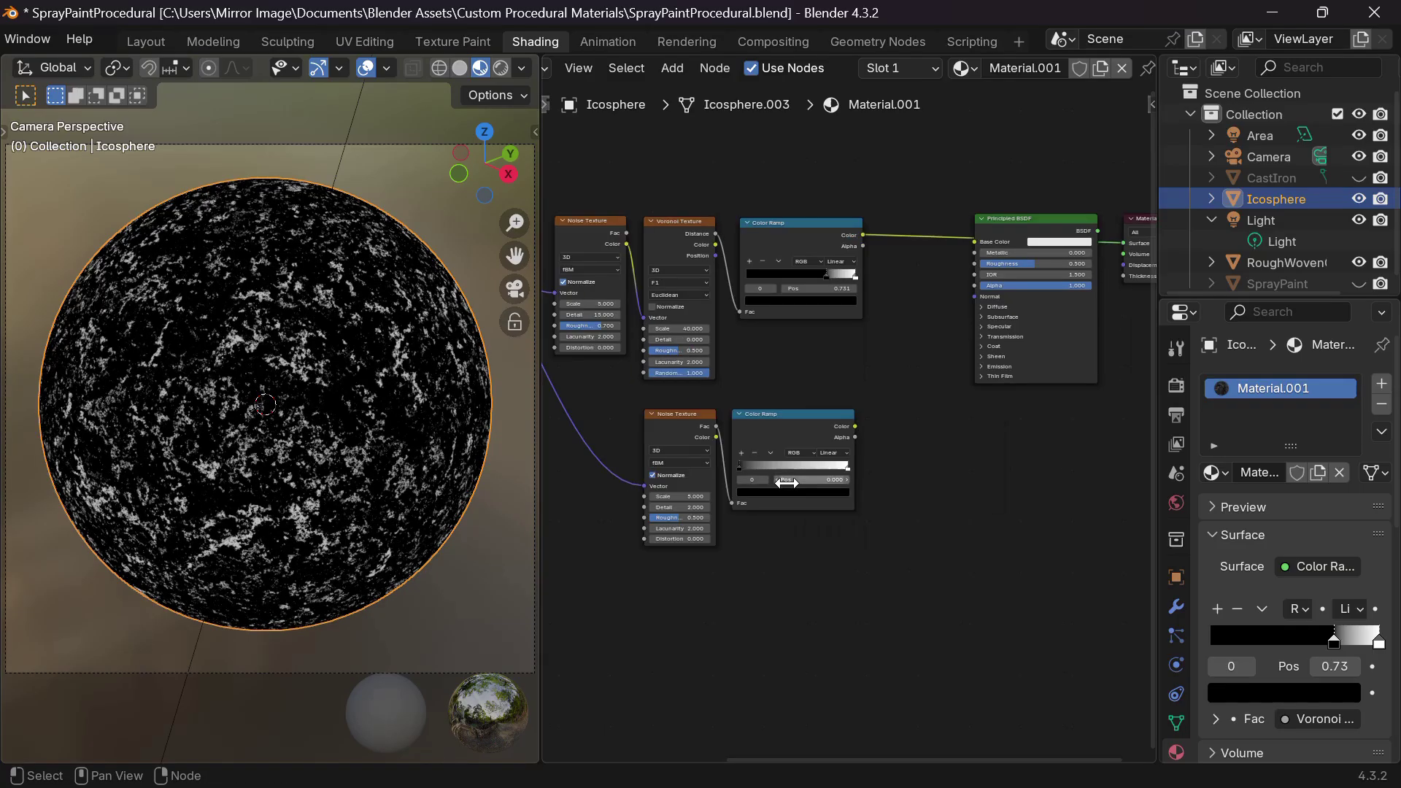
scroll(787, 483, up, 3)
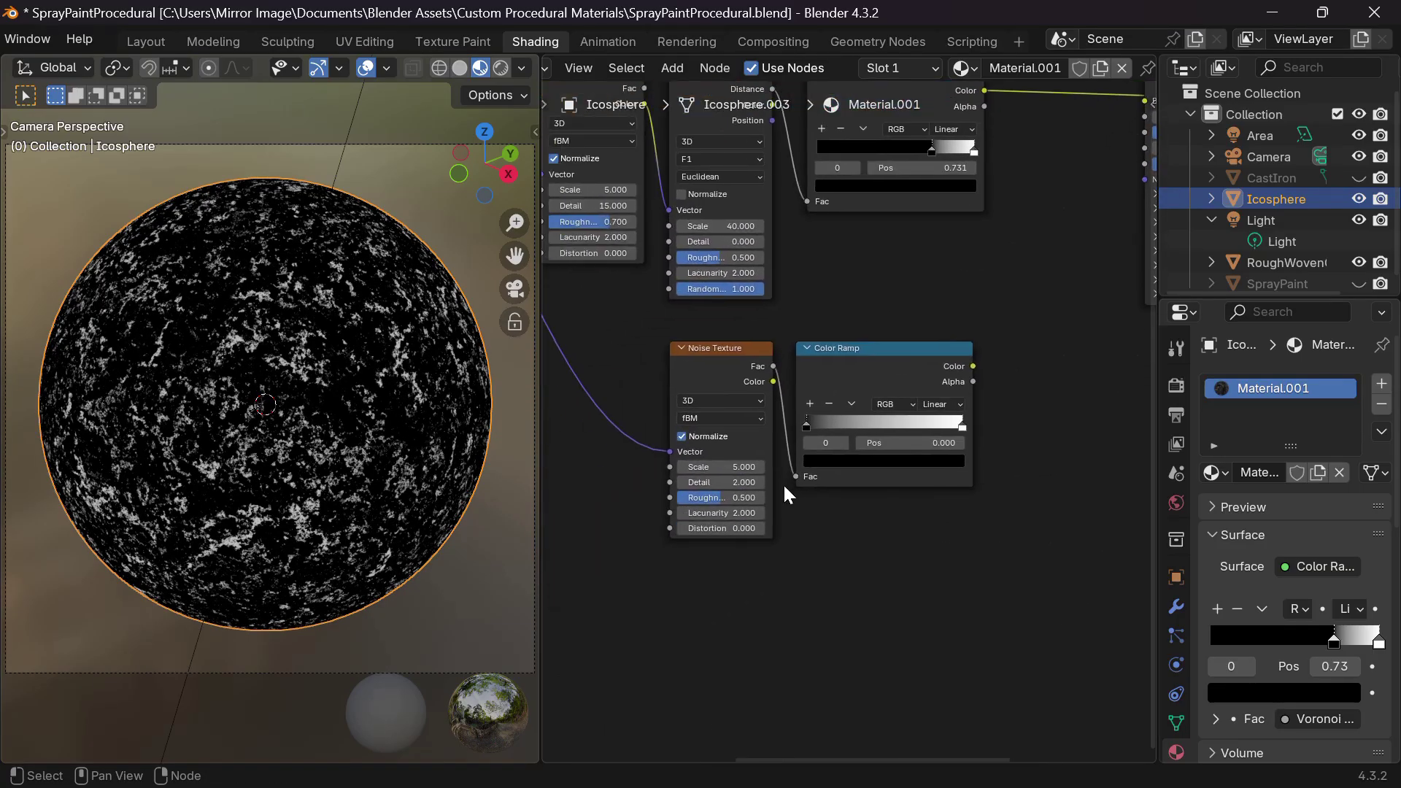
click(741, 470)
text(7)
key(Return)
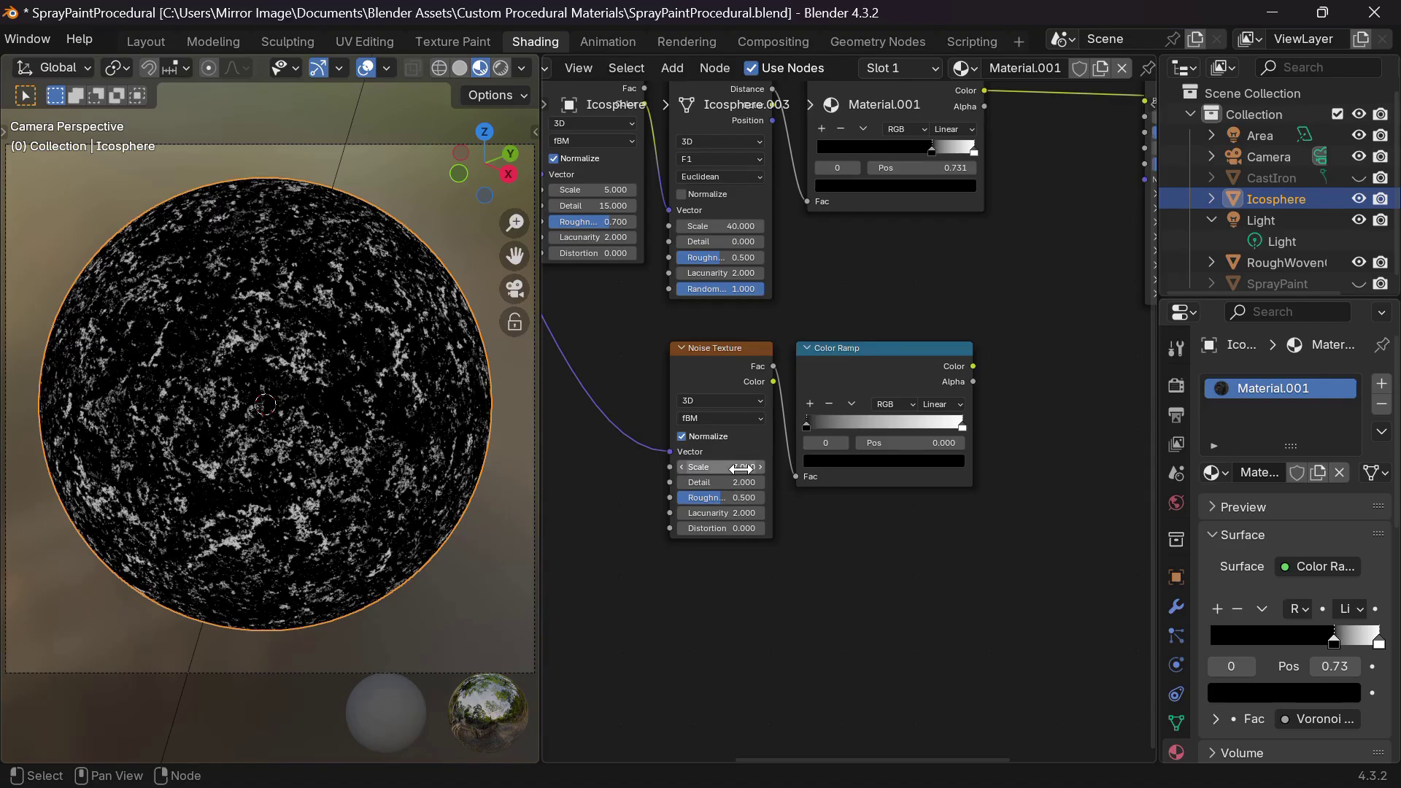
click(737, 482)
text(1)
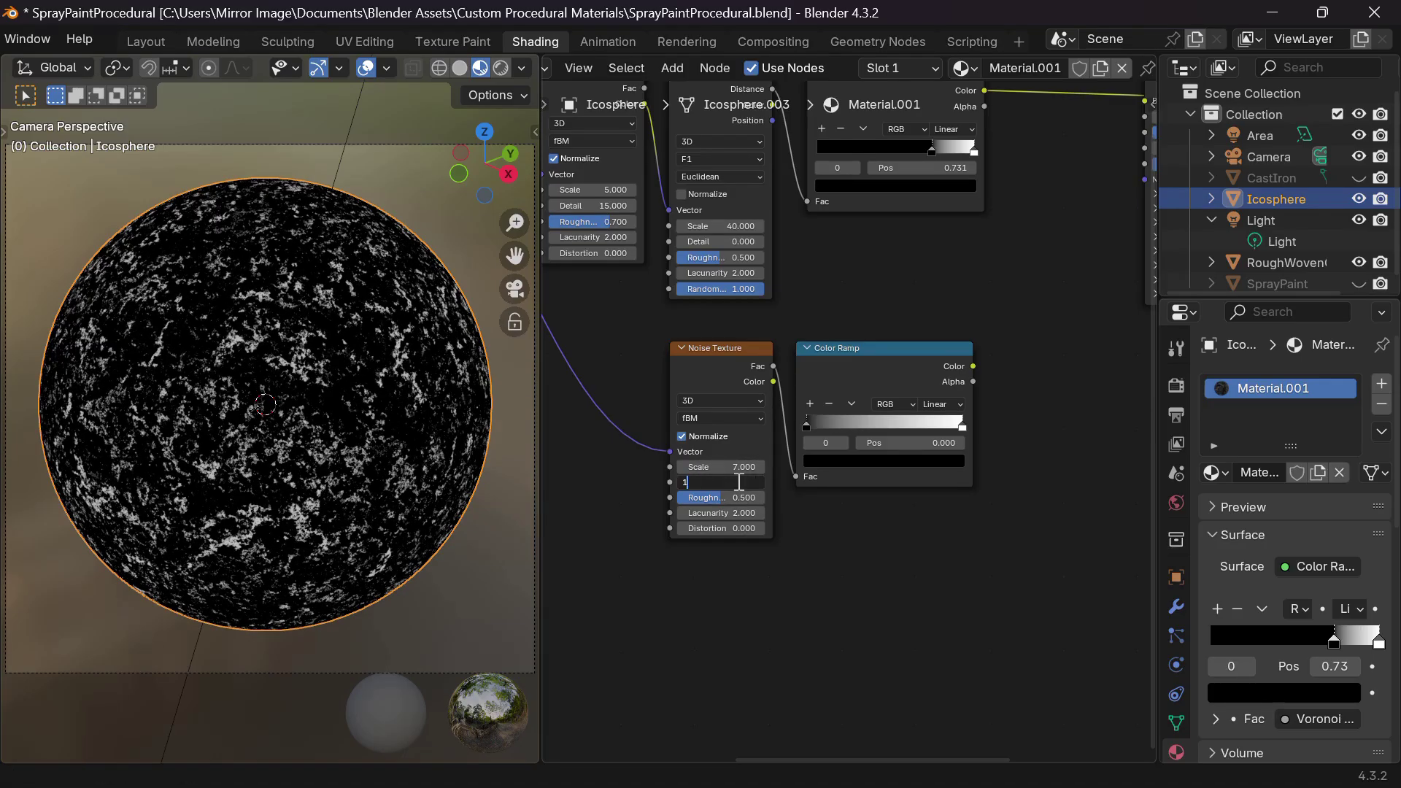
text(5)
key(Return)
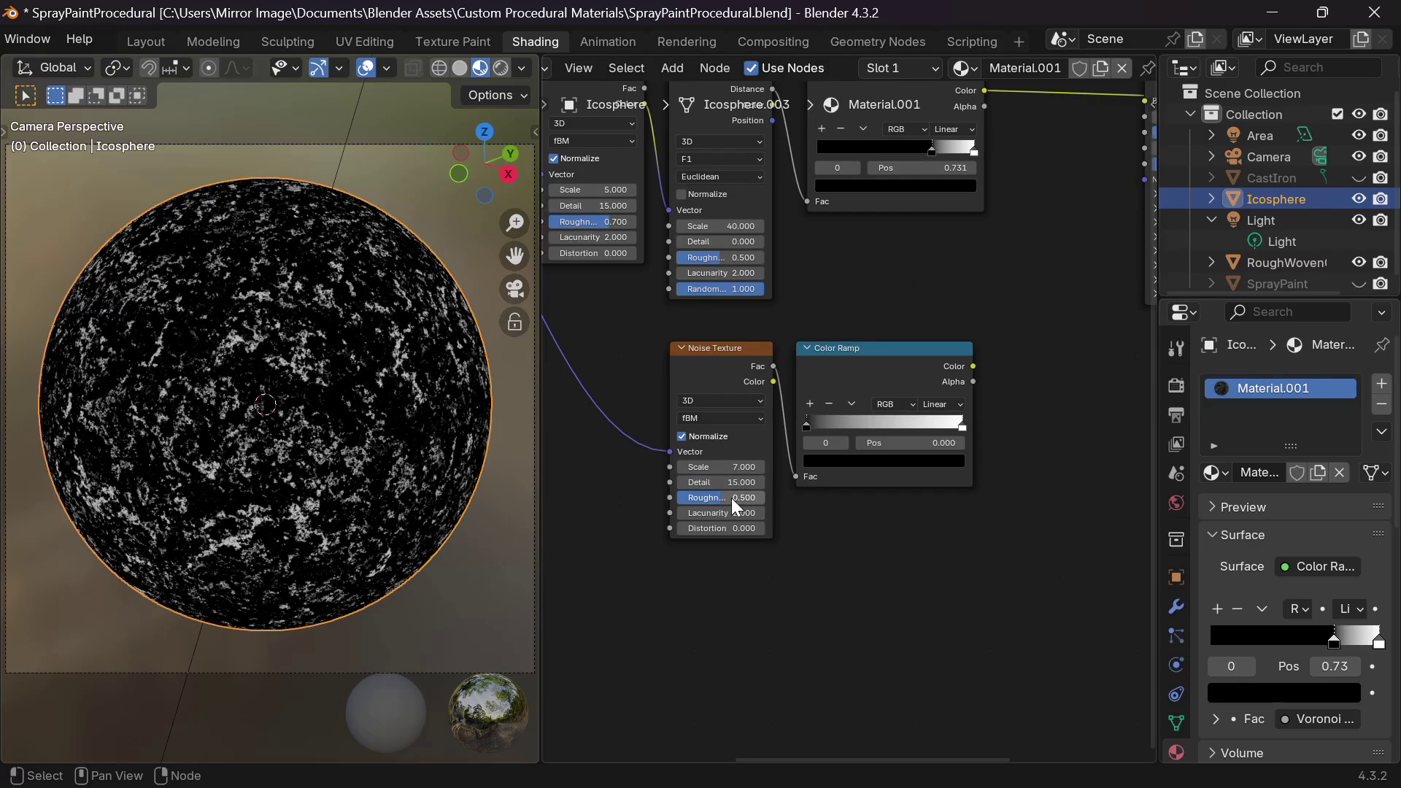
click(732, 497)
text(.7)
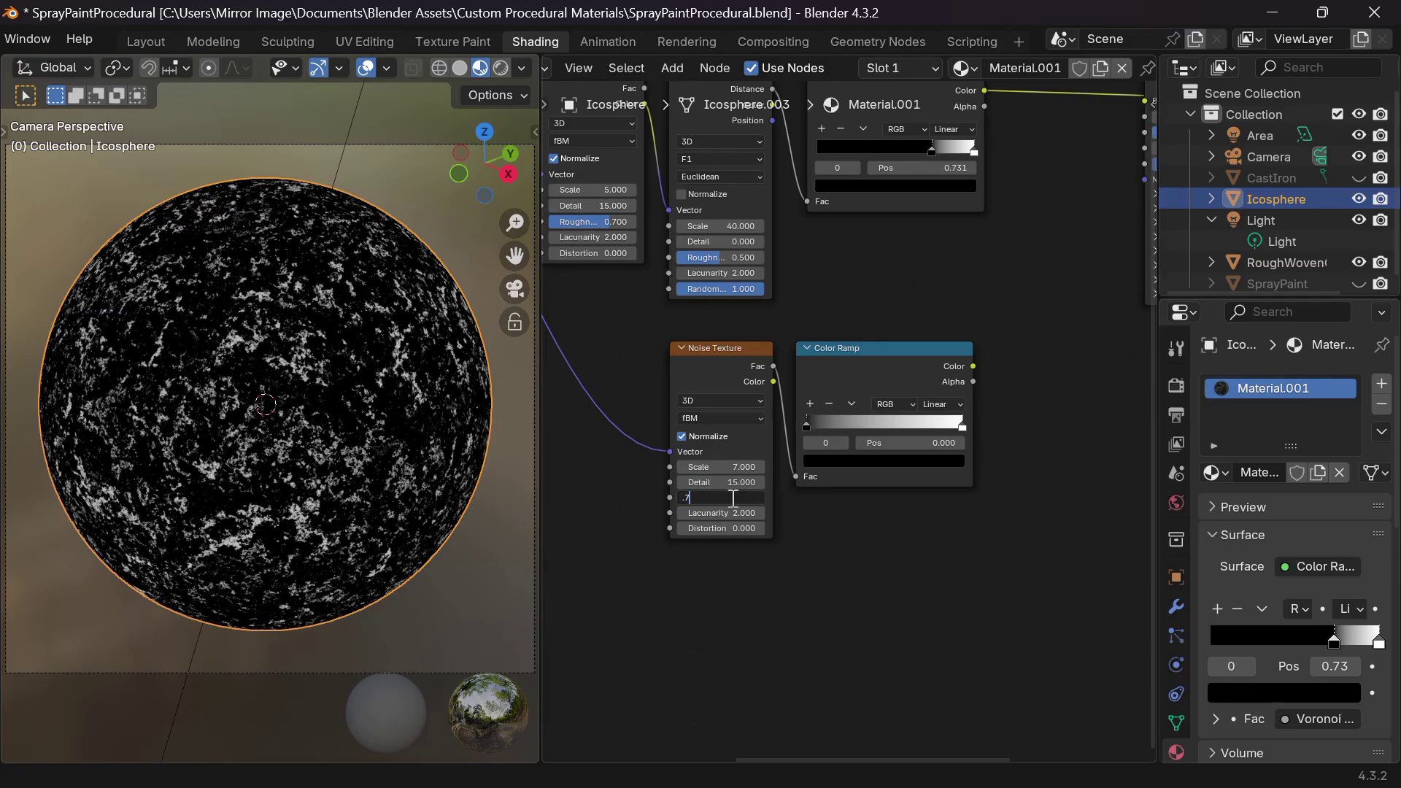
key(Return)
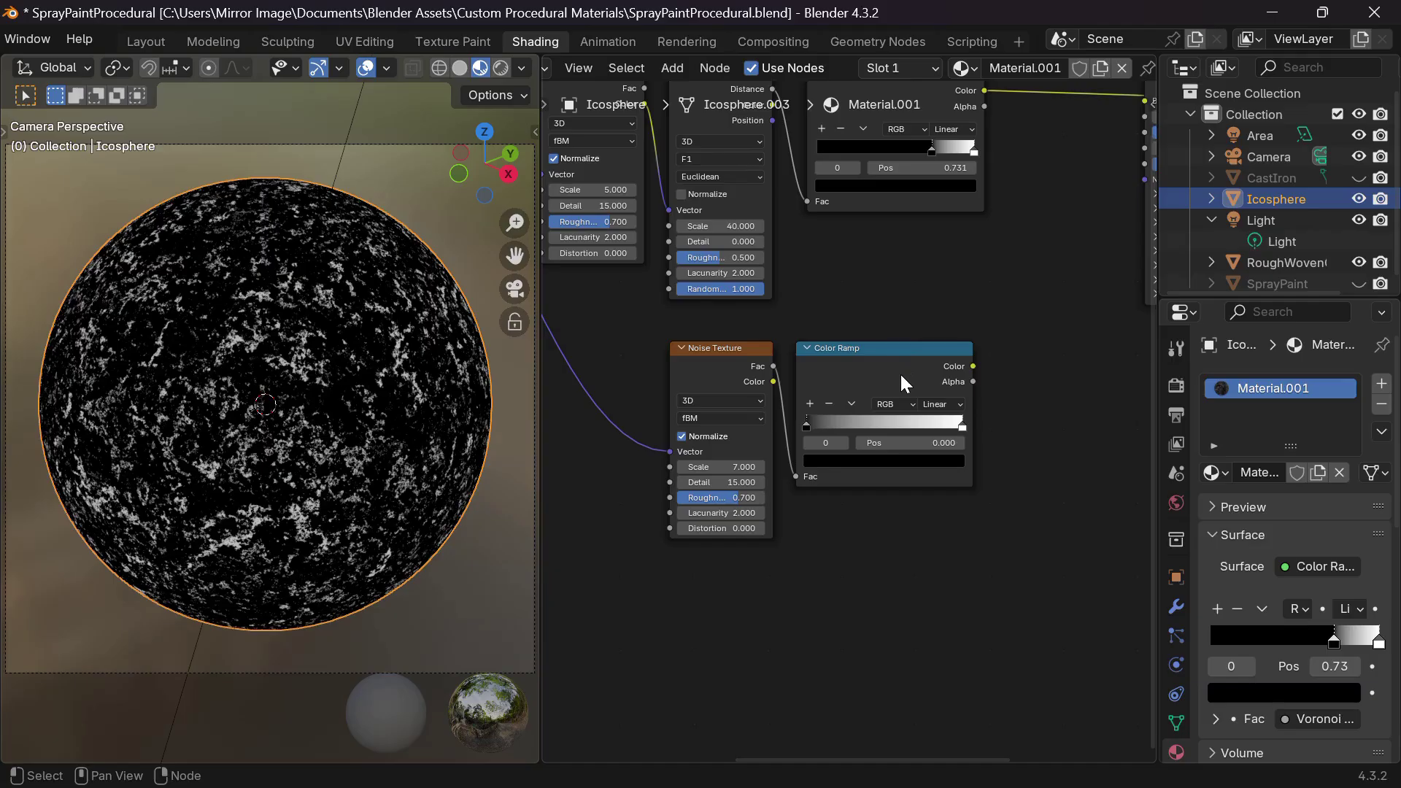
Step: Preview the second Color Ramp's output on the sphere and move its black stop to about position 0.471
ctrl+shift+click(901, 374)
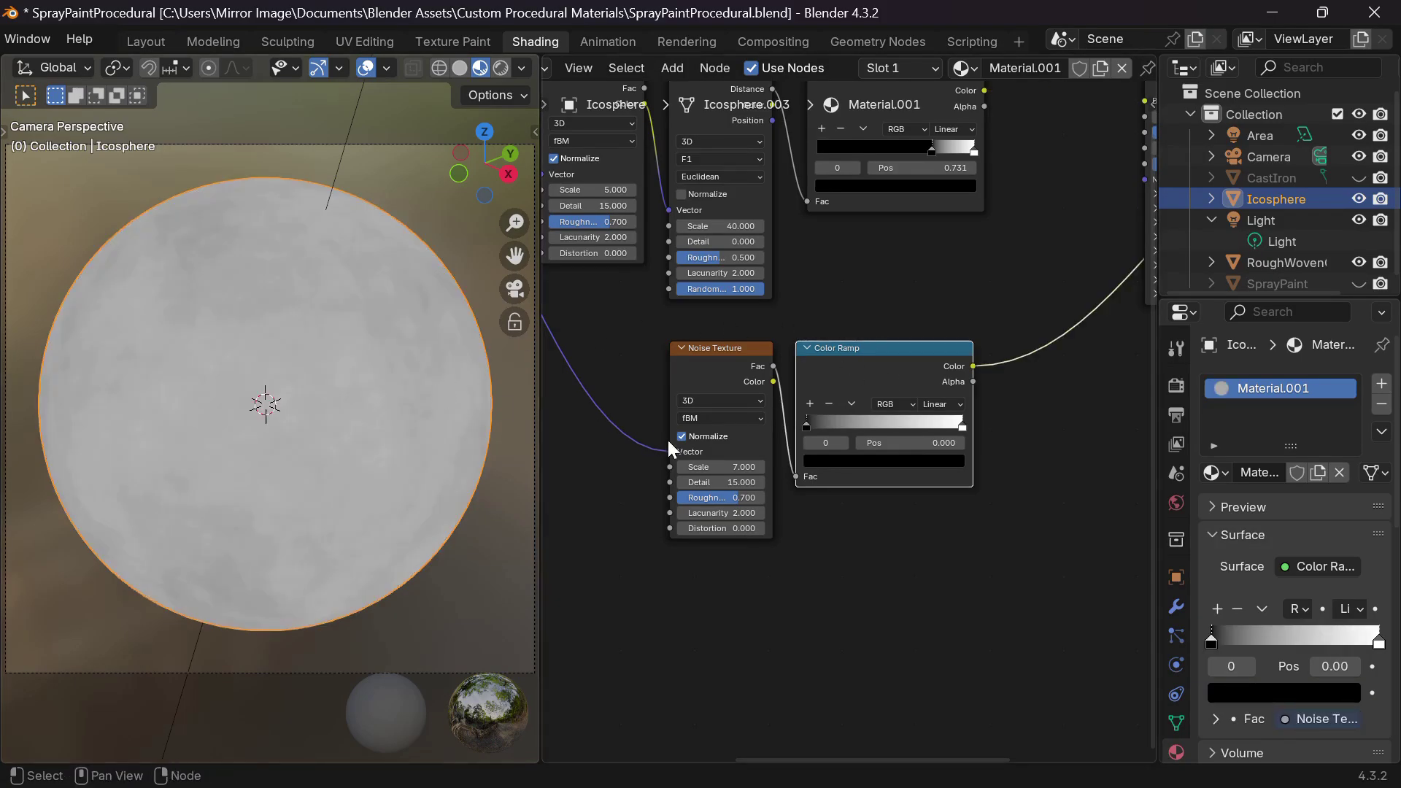
scroll(670, 443, down, 1)
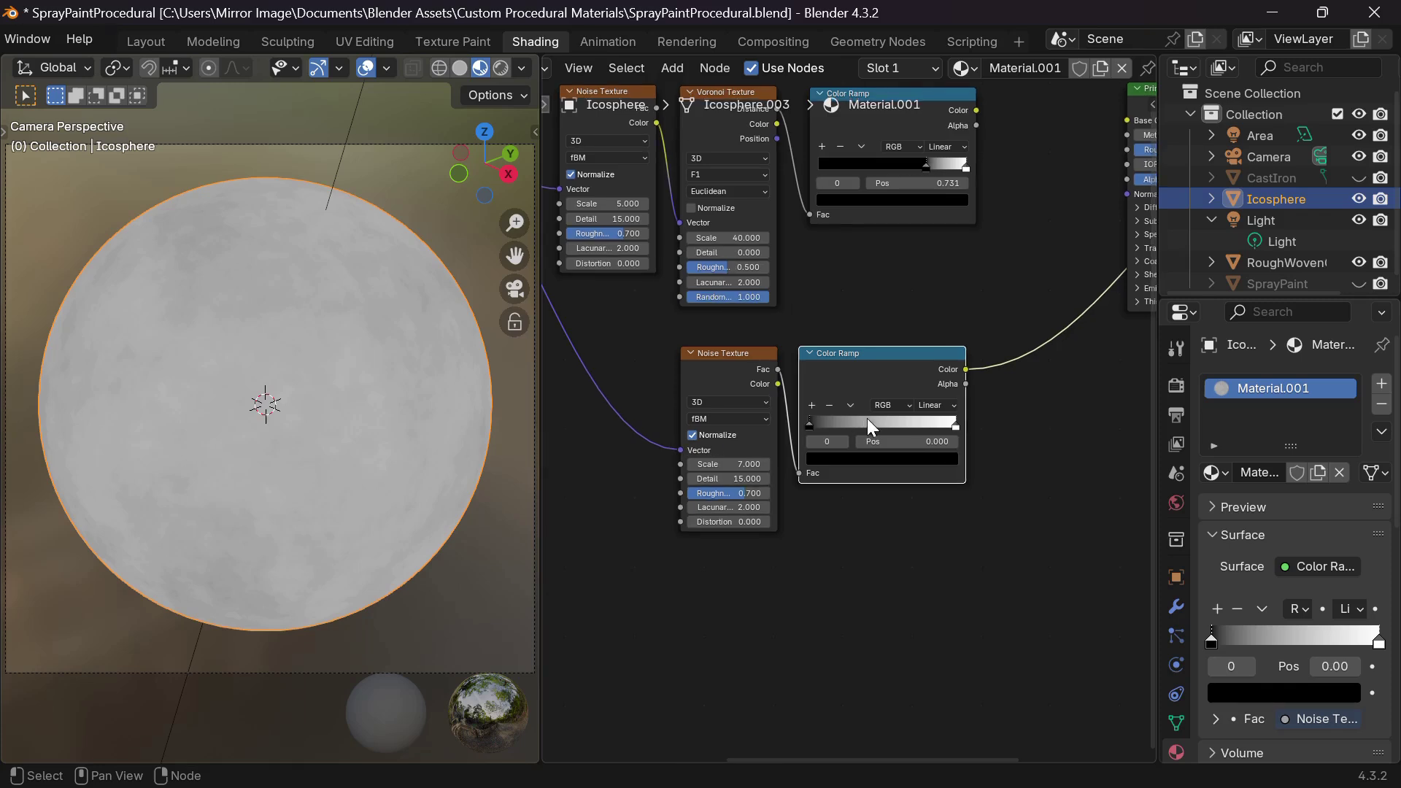
drag(814, 421, 888, 424)
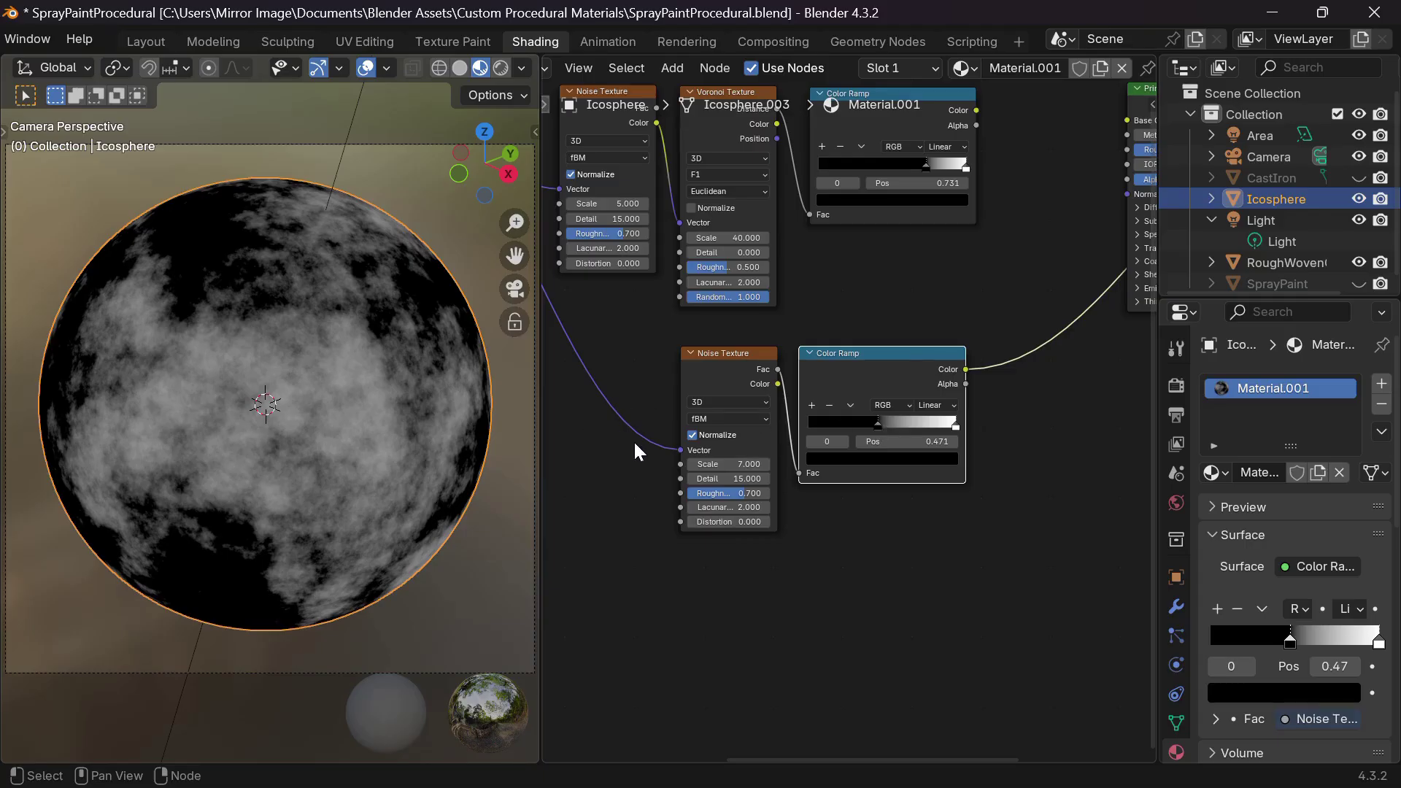
Step: Set the Mapping node's X, Y and Z Scale to 20
scroll(635, 443, left, 10)
scroll(635, 444, up, 3)
mouse_move(633, 366)
mouse_down()
mouse_move(633, 392)
mouse_move(636, 367)
mouse_up()
text(2.)
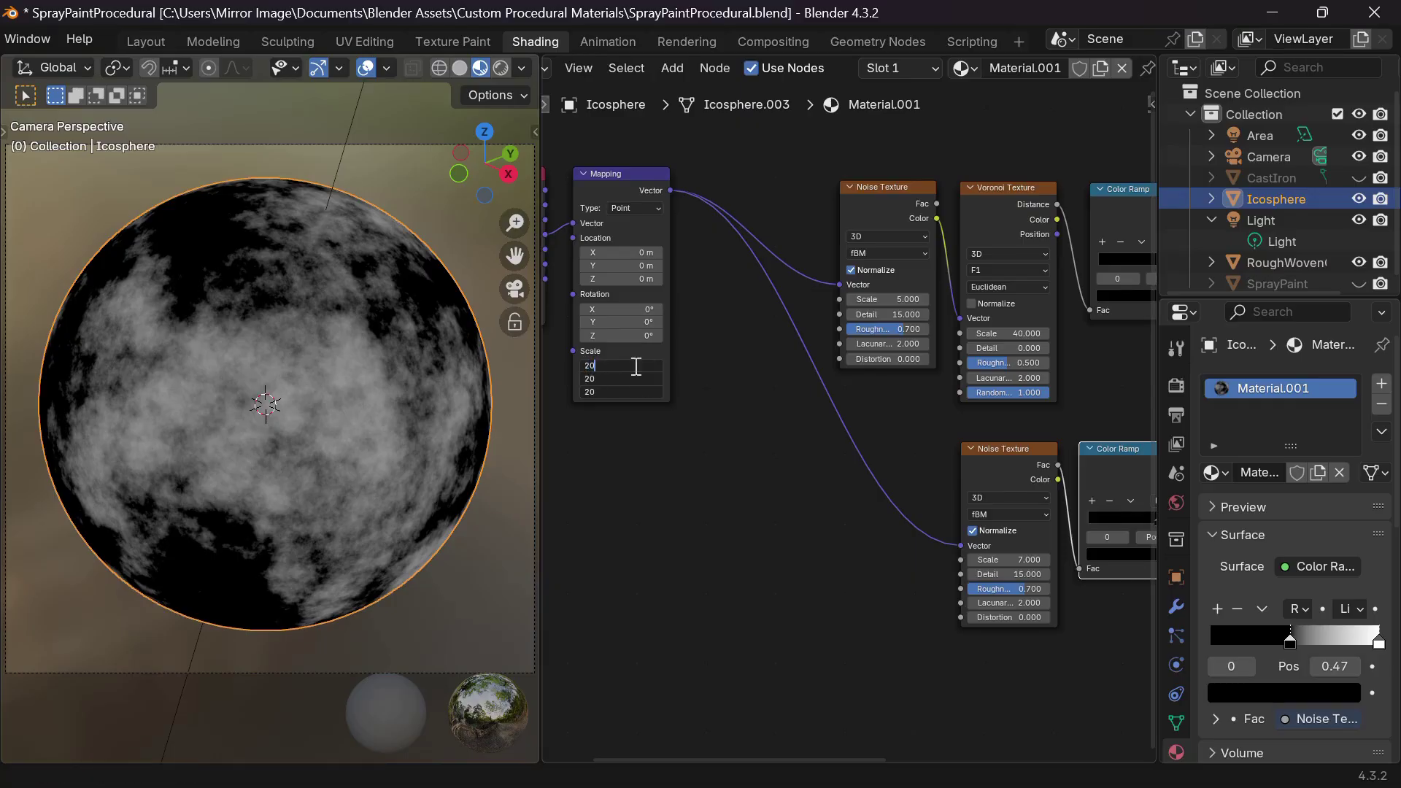
text(0)
key(Return)
ctrl+scroll(787, 470, right, 8)
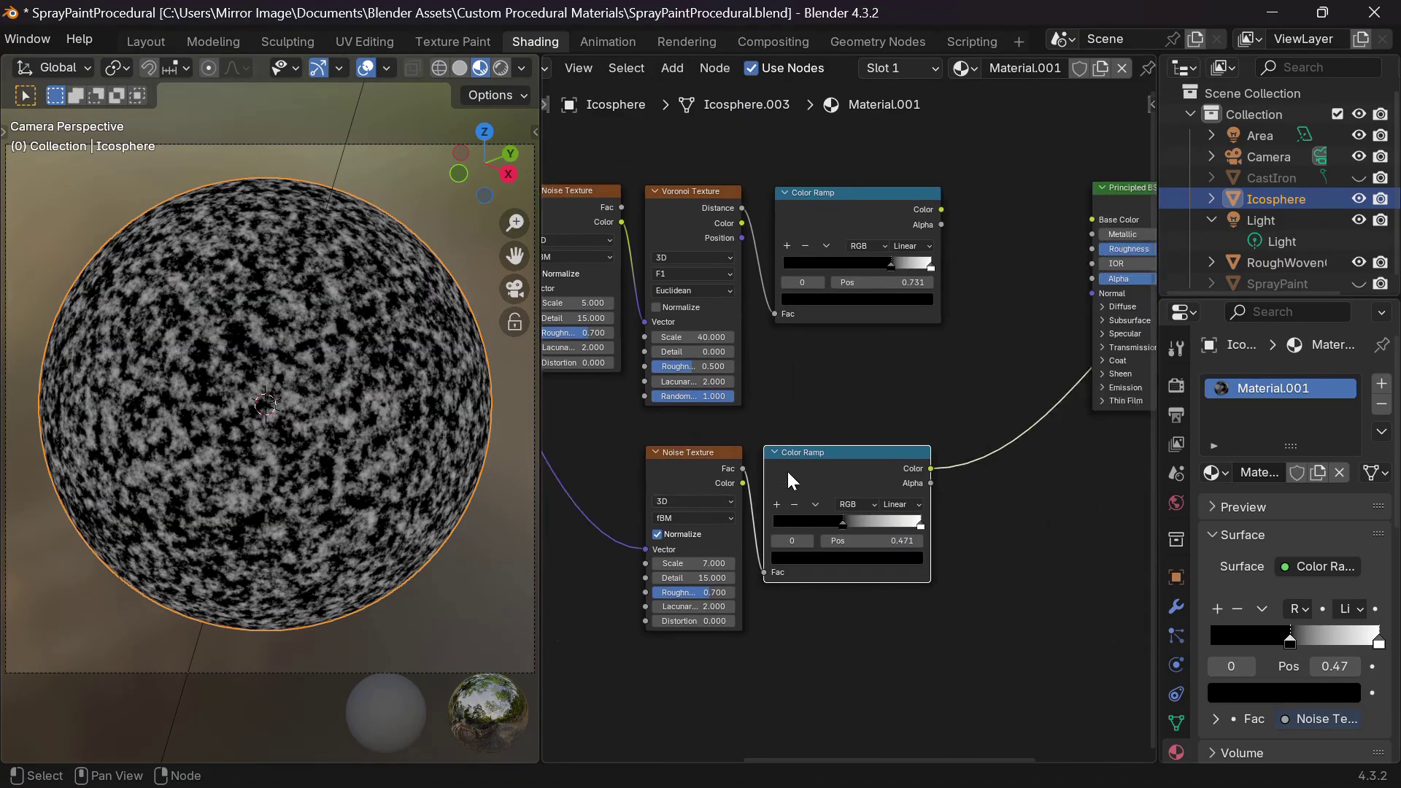
Step: Move the Principled BSDF and Material Output nodes farther from the Color Ramps to make room for more nodes
ctrl+scroll(787, 470, right, 5)
shift+scroll(787, 470, up, 2)
middle_drag(865, 348, 636, 373)
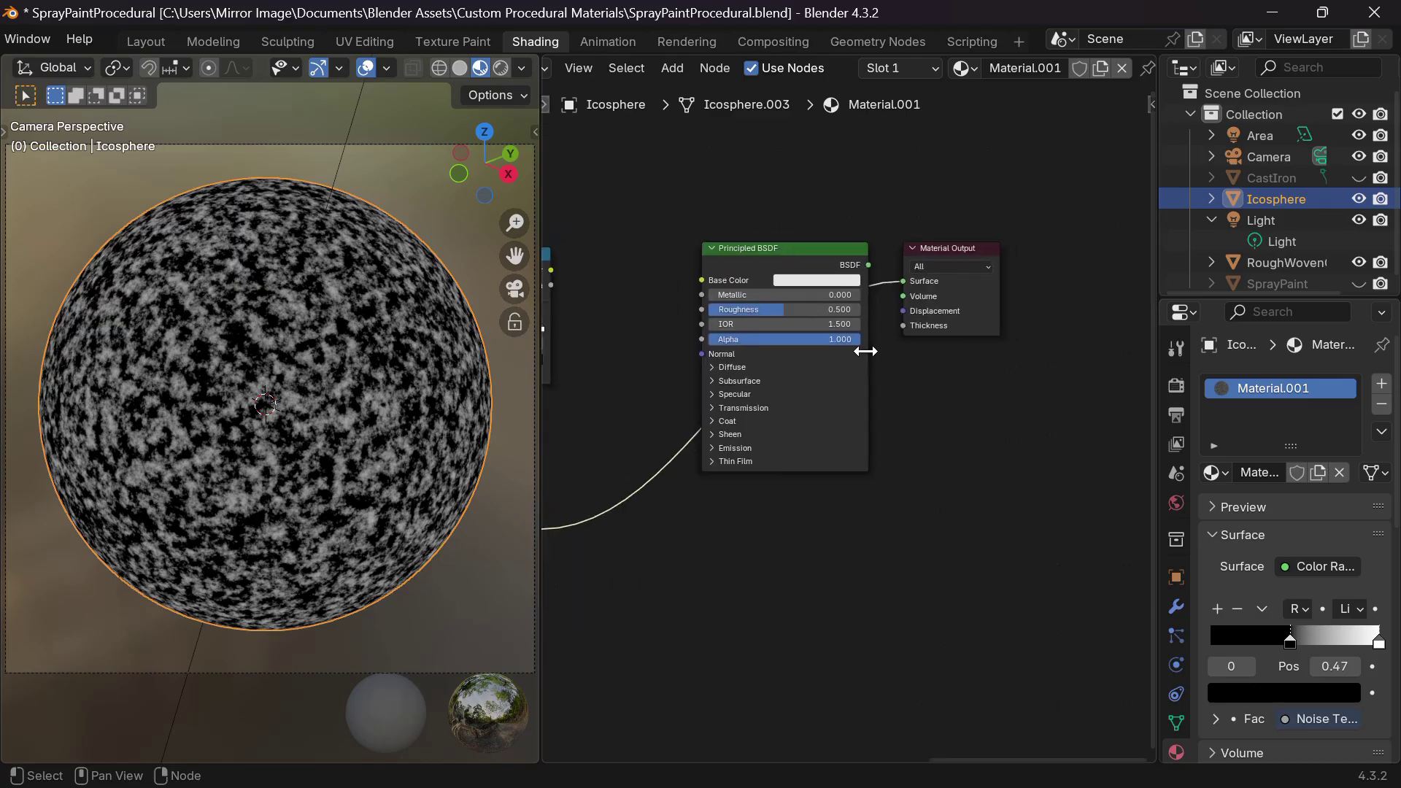
scroll(862, 350, down, 2)
drag(795, 260, 960, 401)
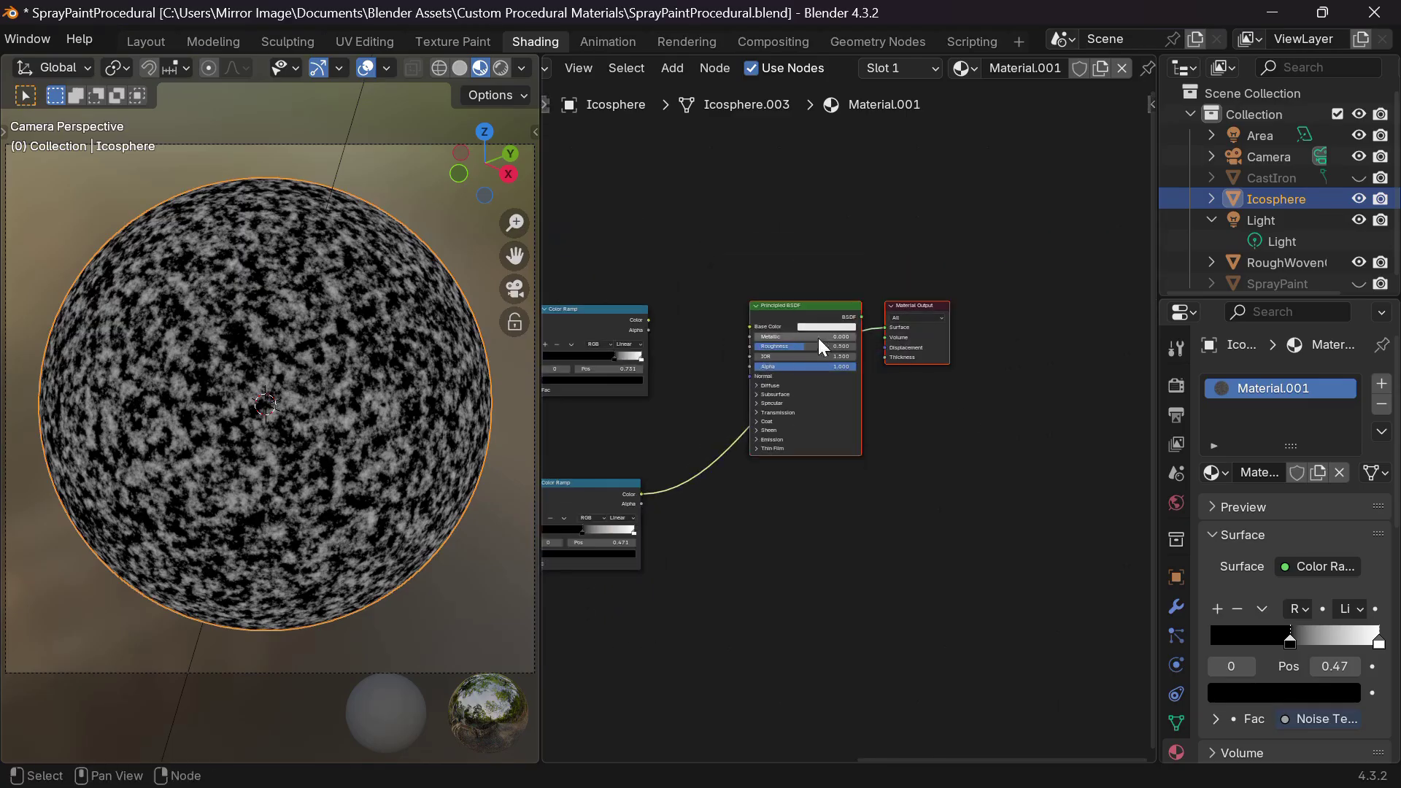
drag(784, 317, 1010, 329)
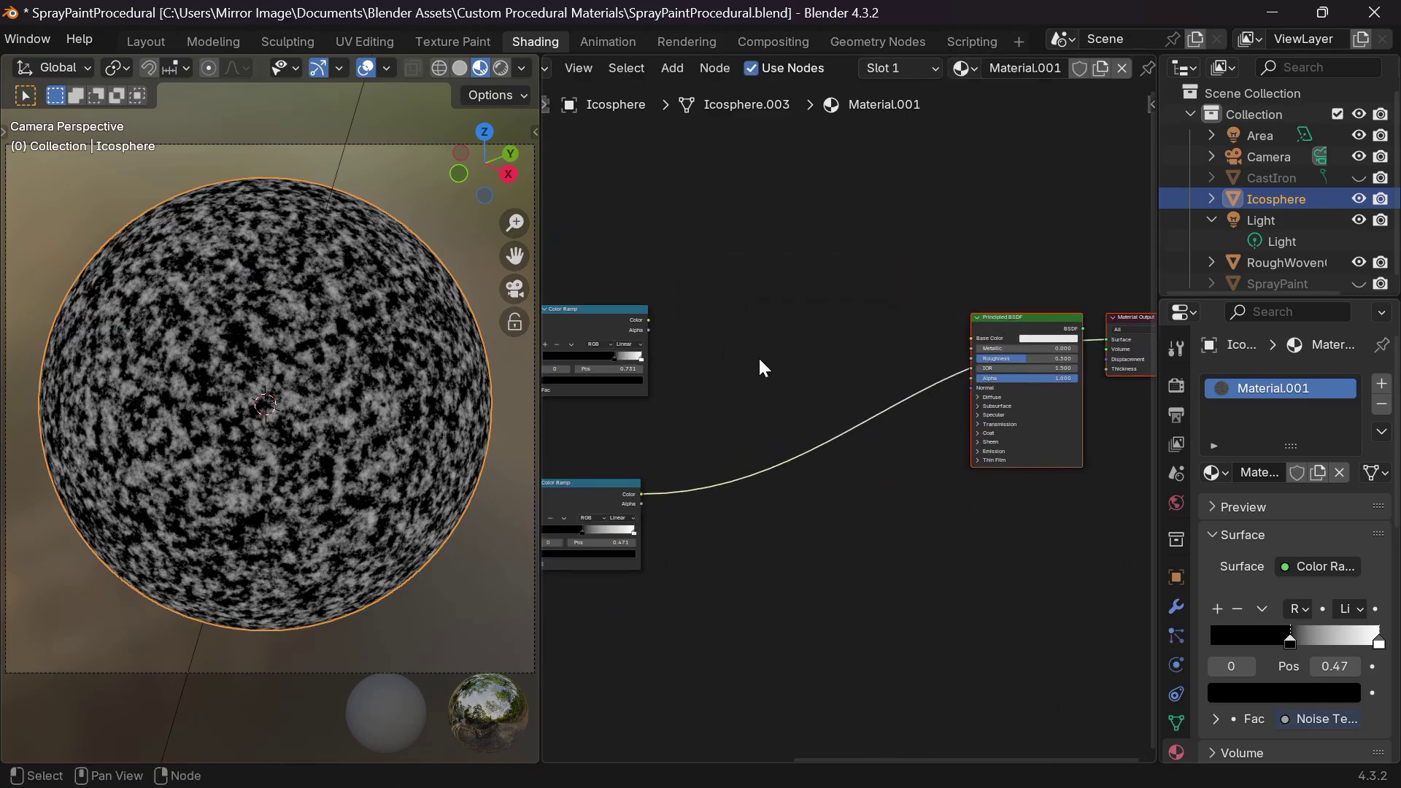
scroll(759, 360, up, 2)
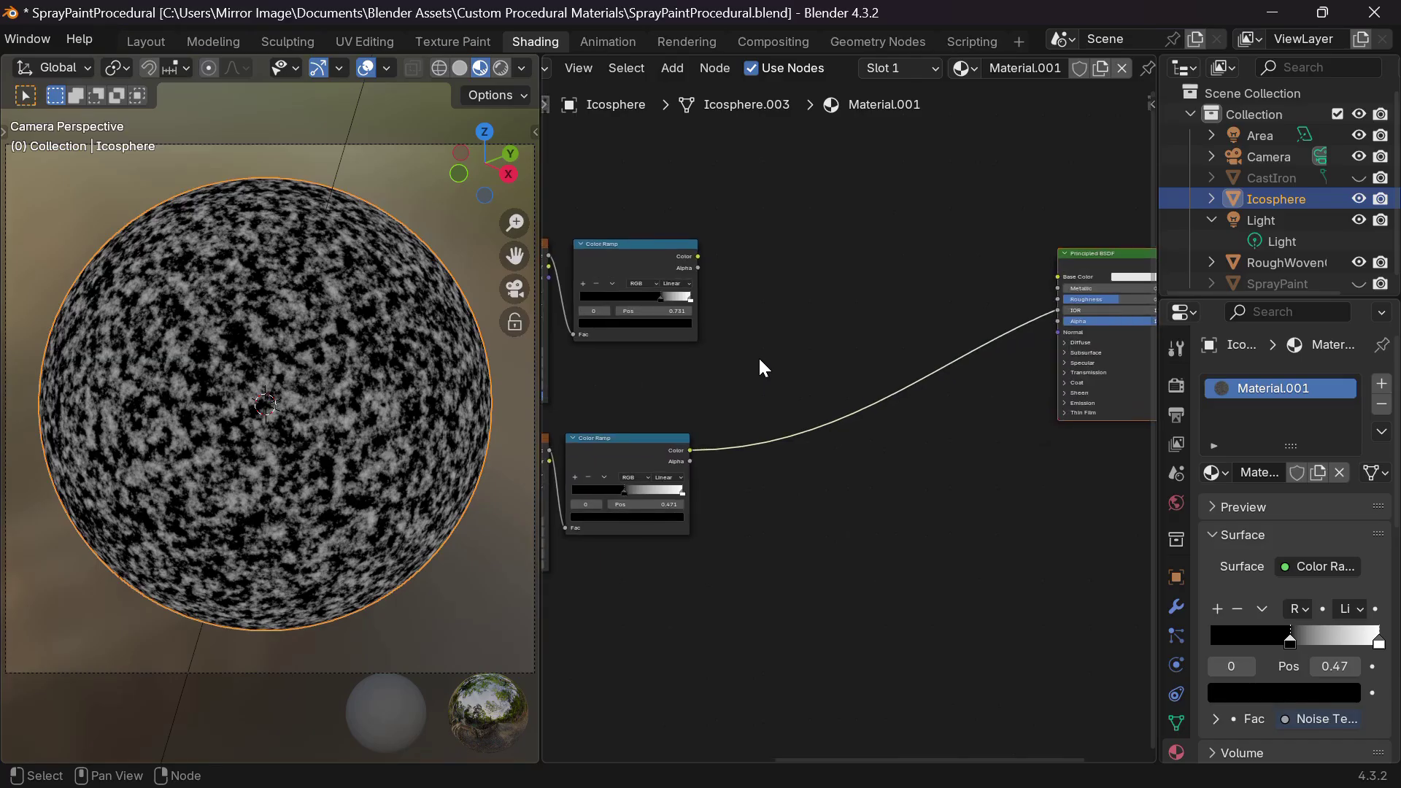
Step: Add a Mix Color node beside the first Color Ramp and link that ramp's Color output to its Factor
key(shift+a)
text(mix)
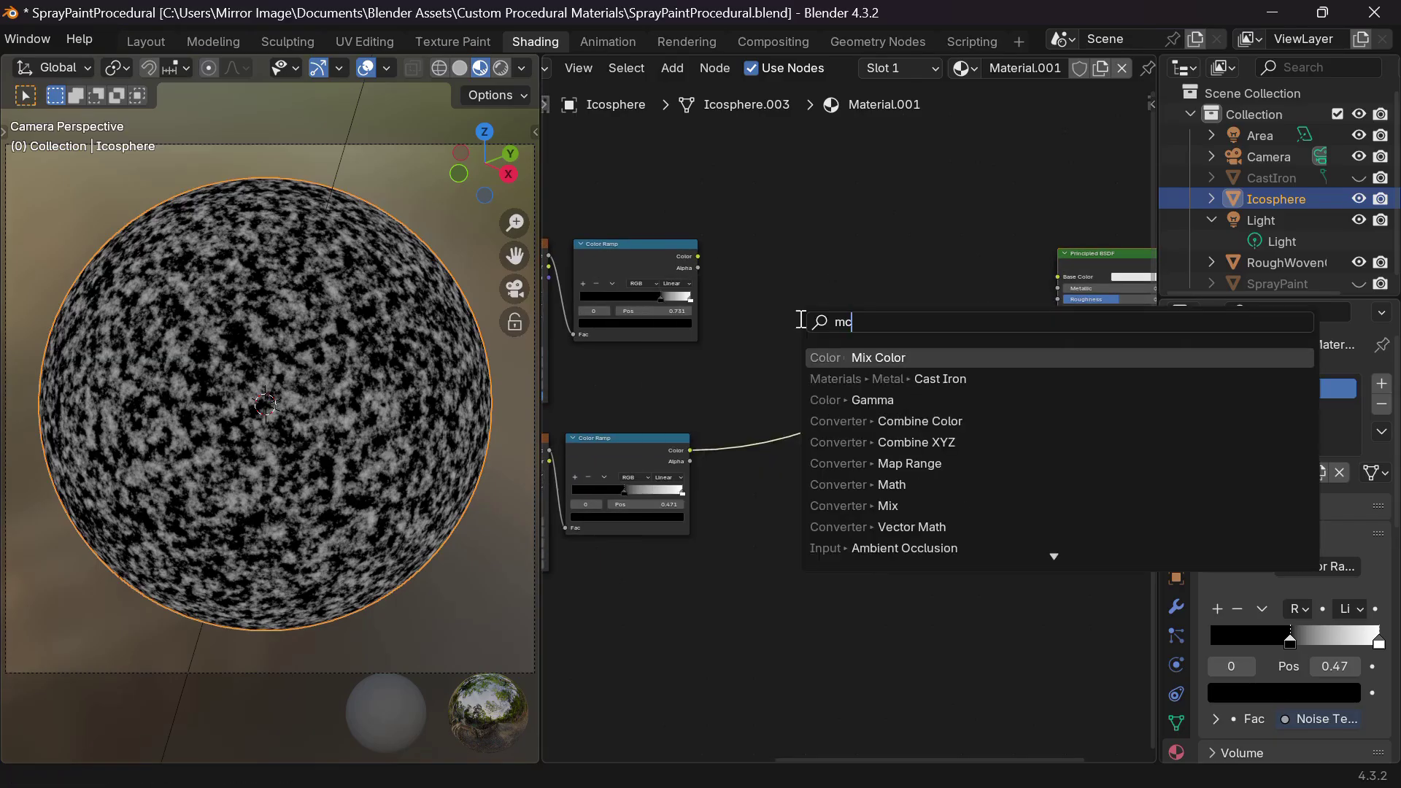
key(Return)
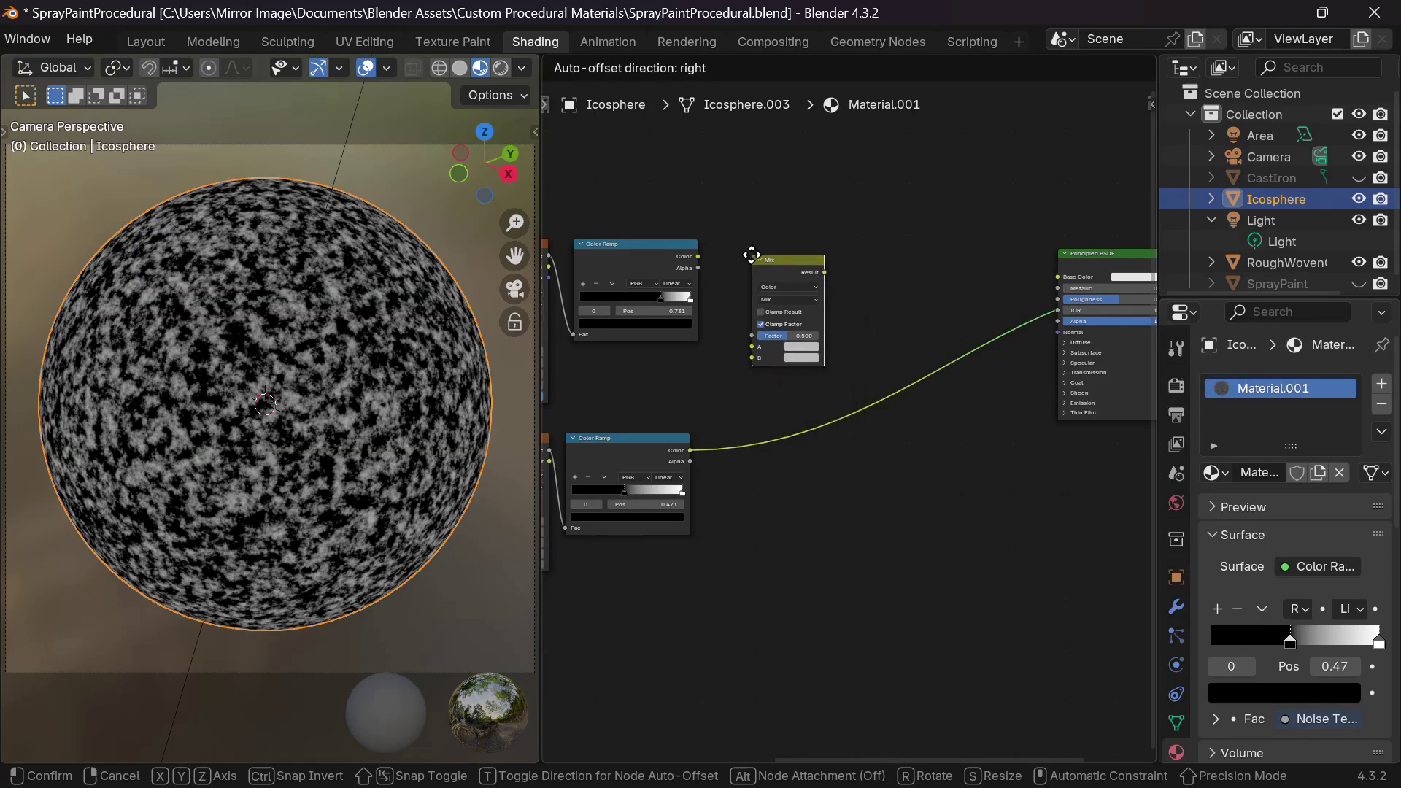
click(752, 257)
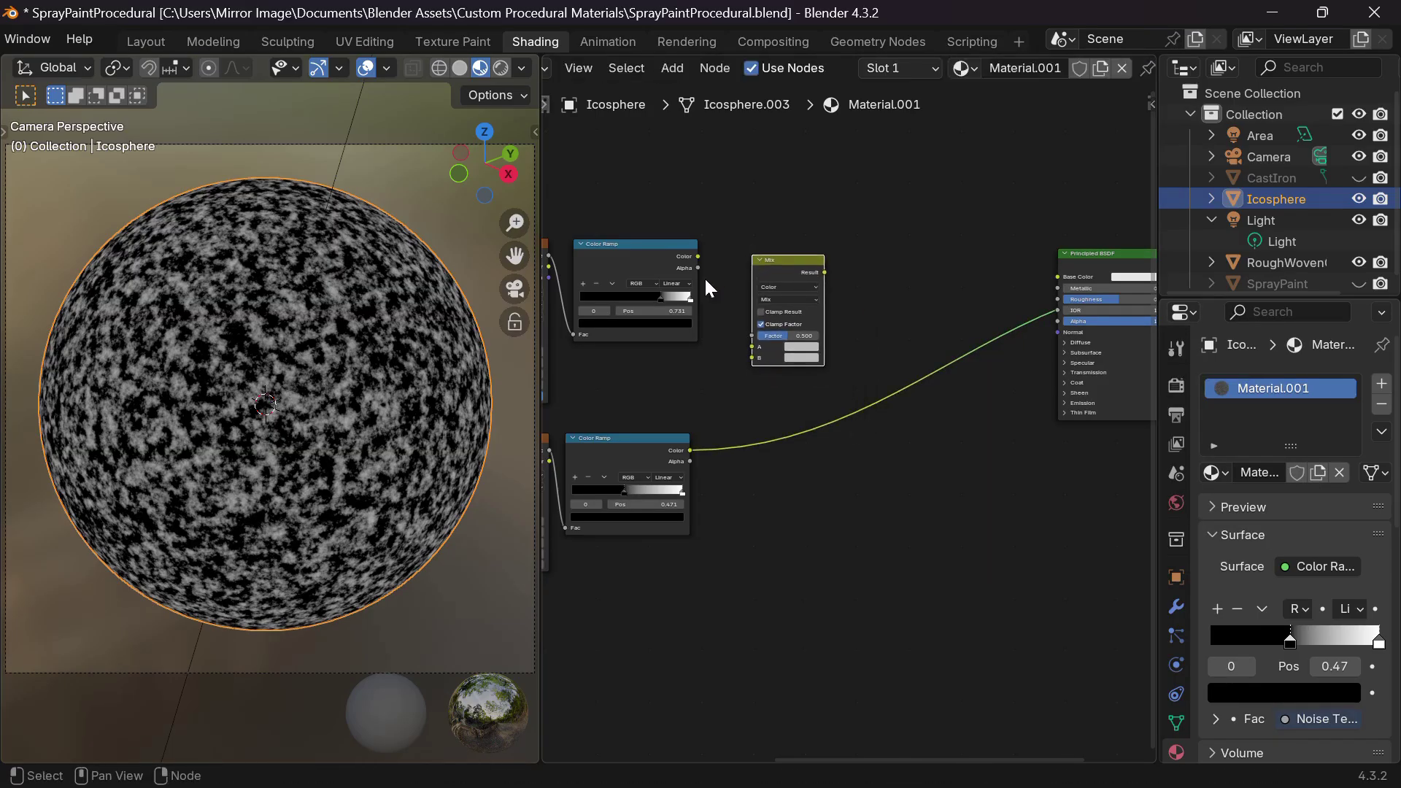
drag(698, 256, 746, 335)
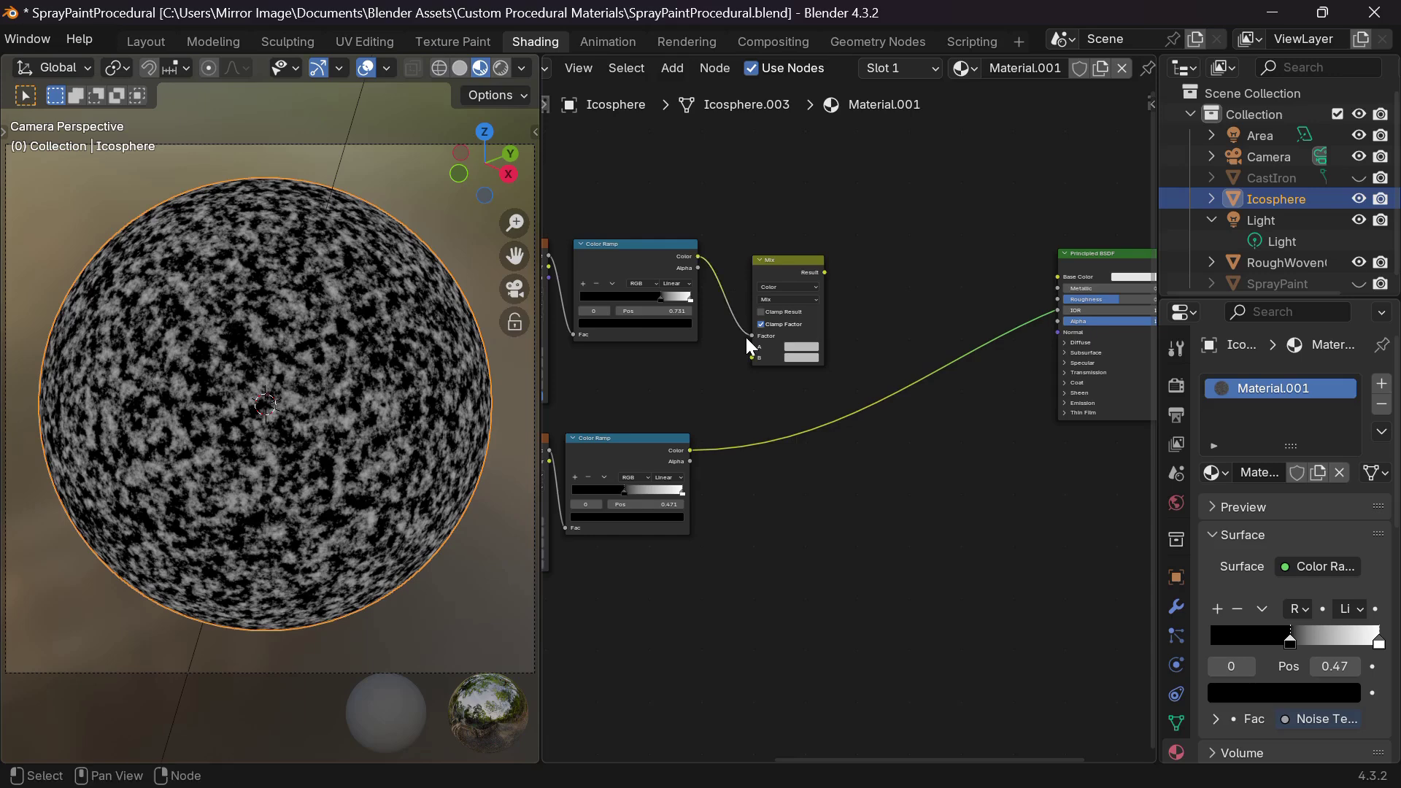
Step: Set the Mix node's A color to hex 303030FF
scroll(769, 400, up, 4)
click(799, 386)
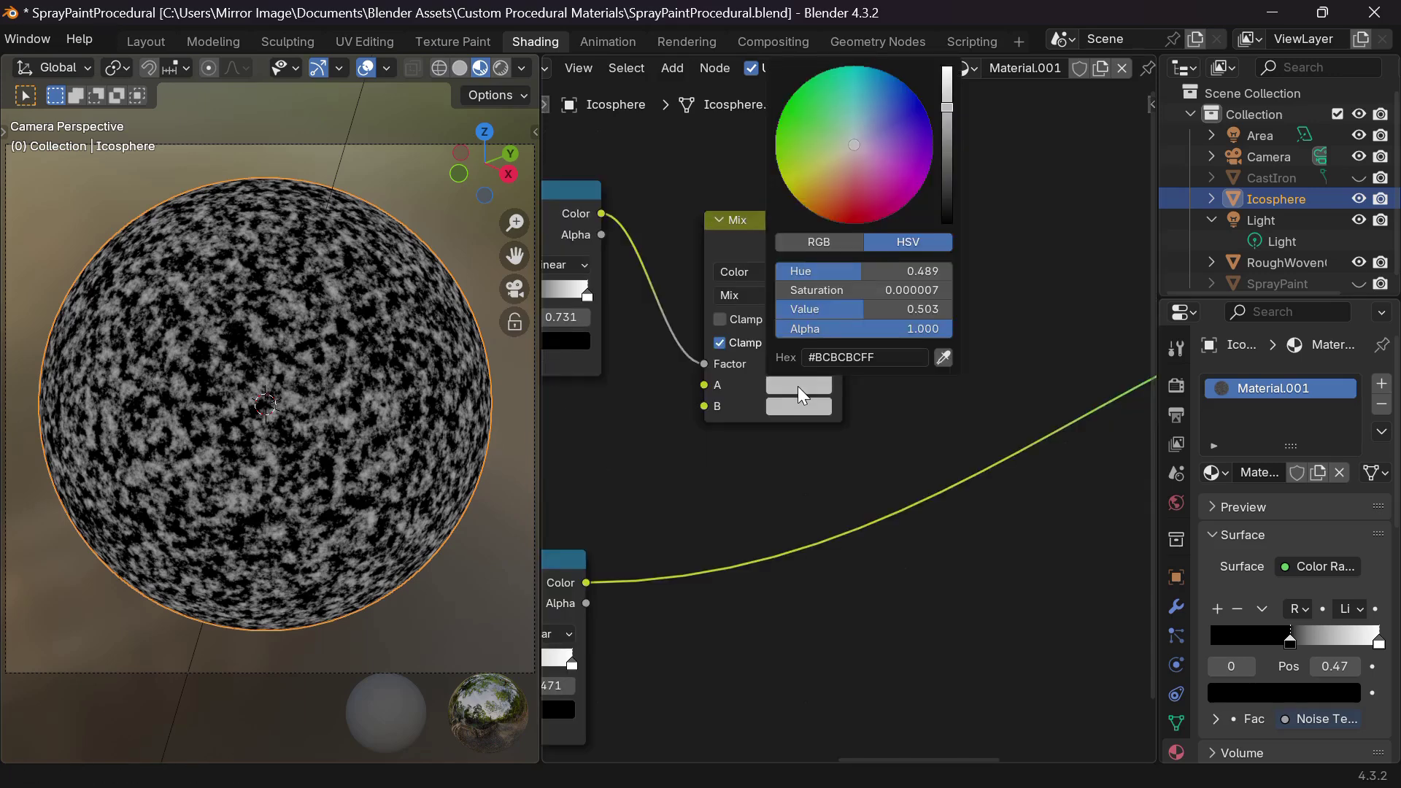
click(858, 356)
text(303030ff)
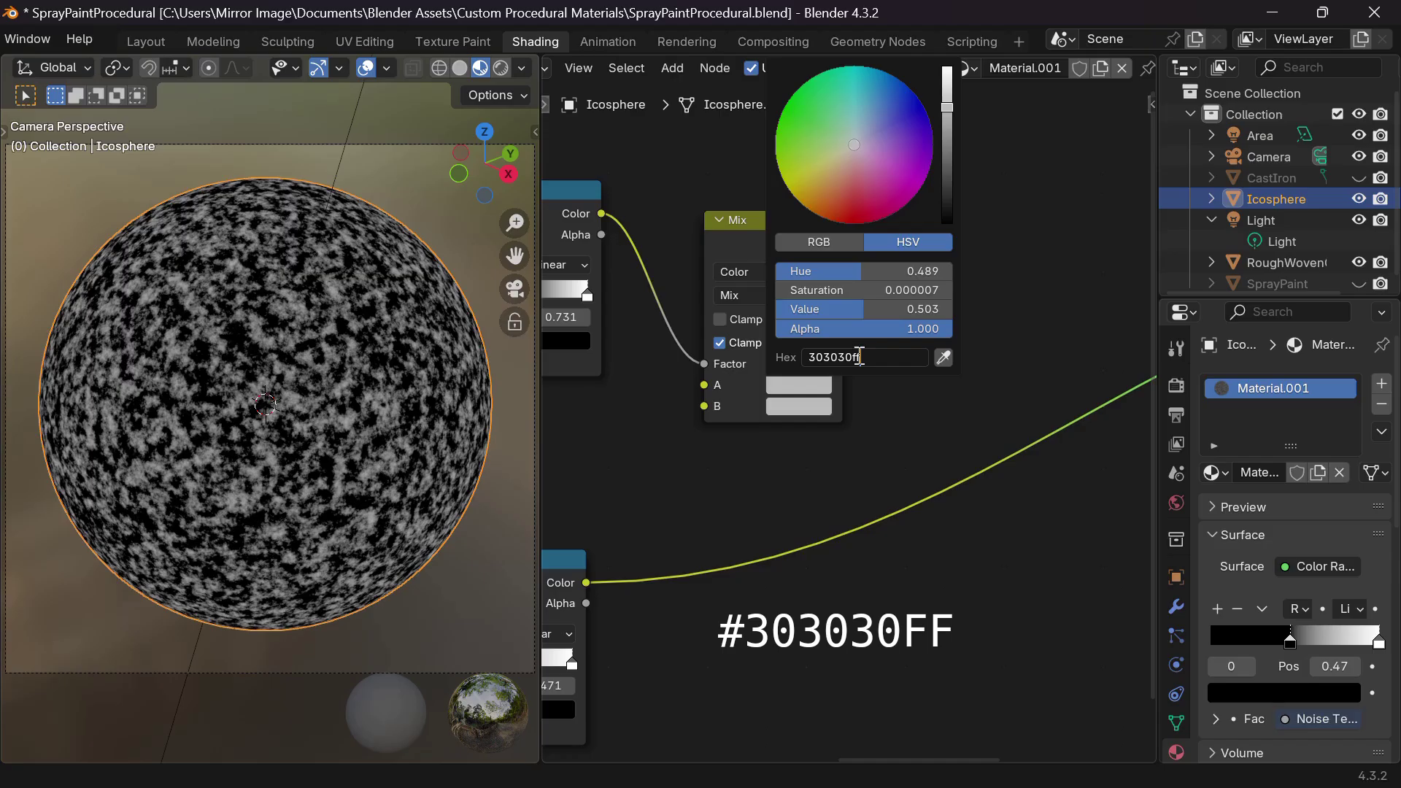
key(Return)
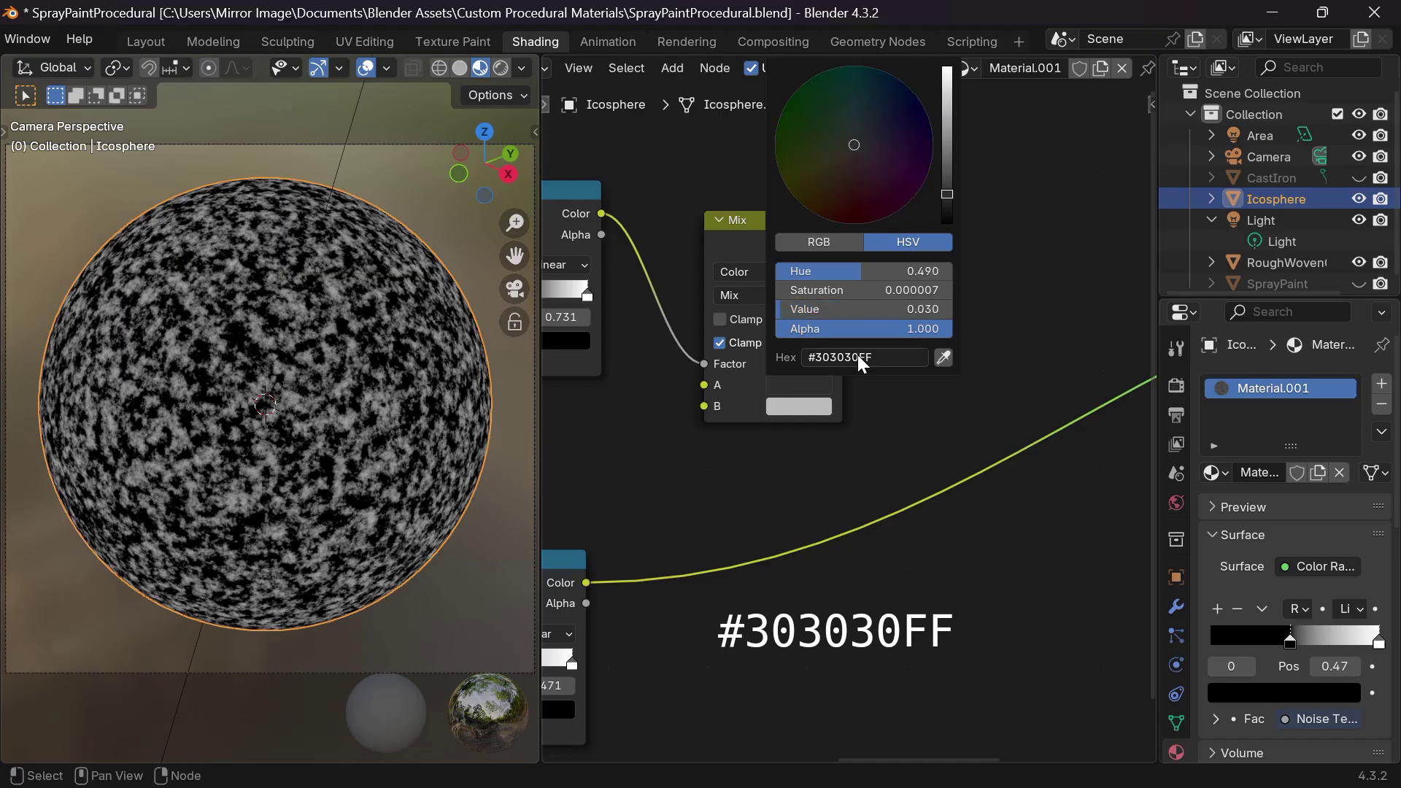
Step: Set the Mix node's B color to hex 939393FF
click(797, 407)
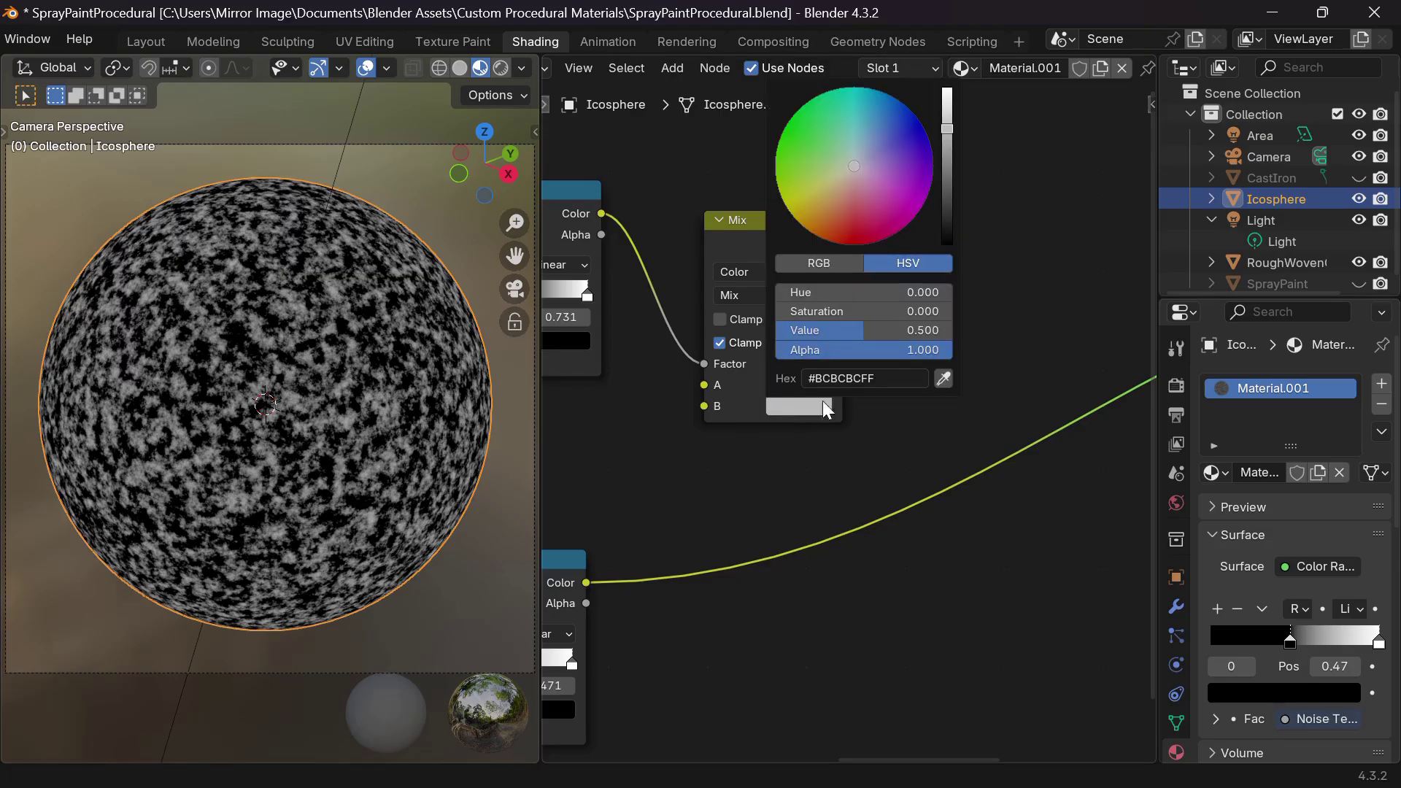
click(860, 377)
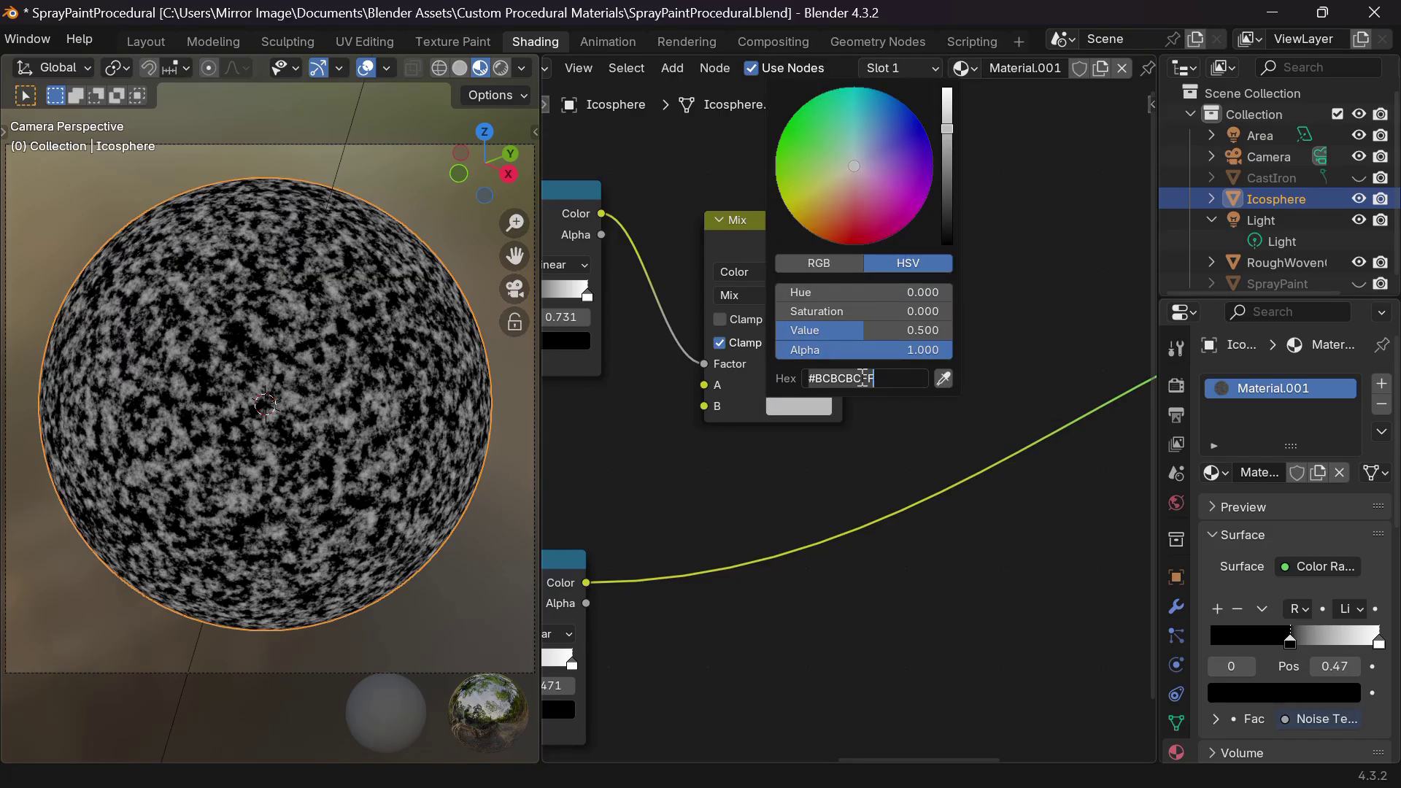
text(9393)
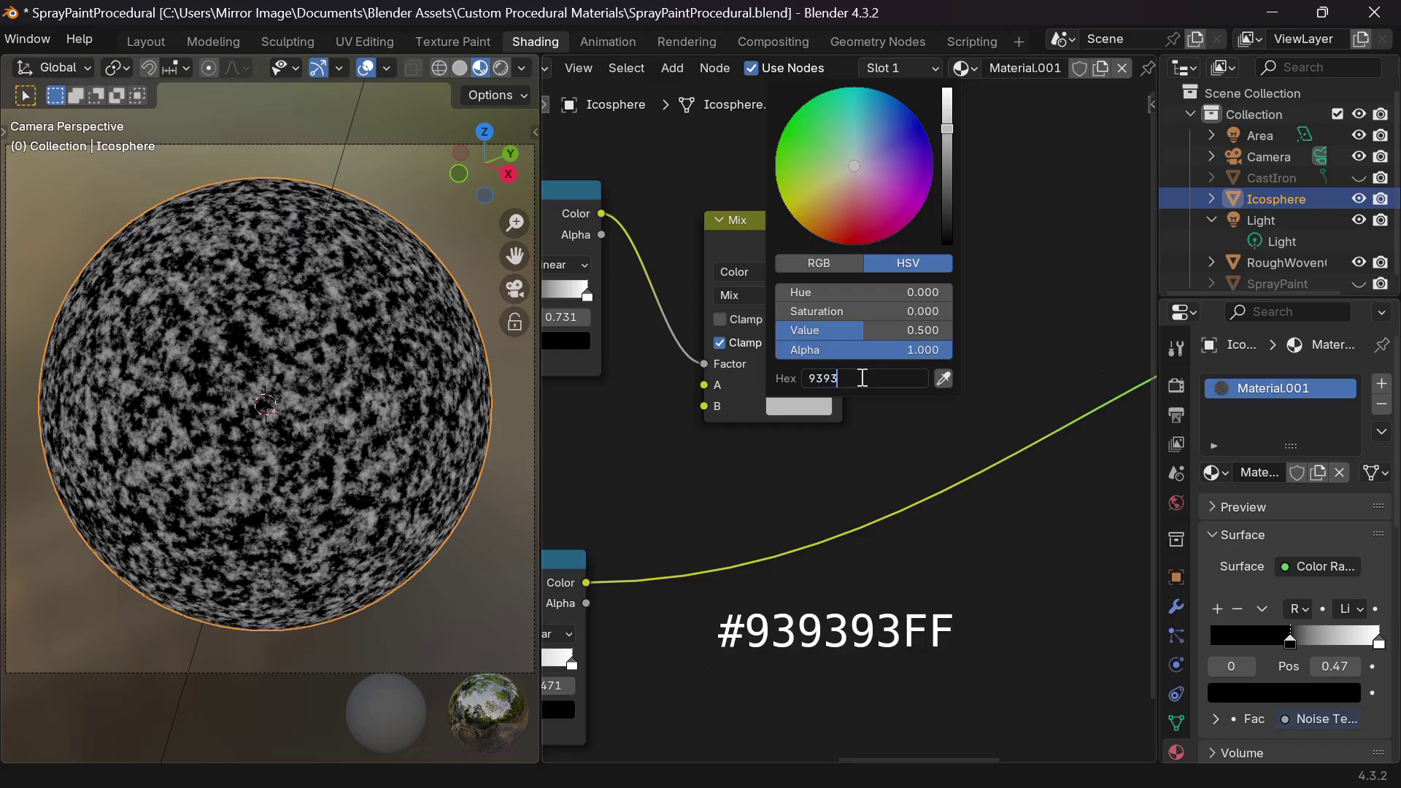
text(93FF)
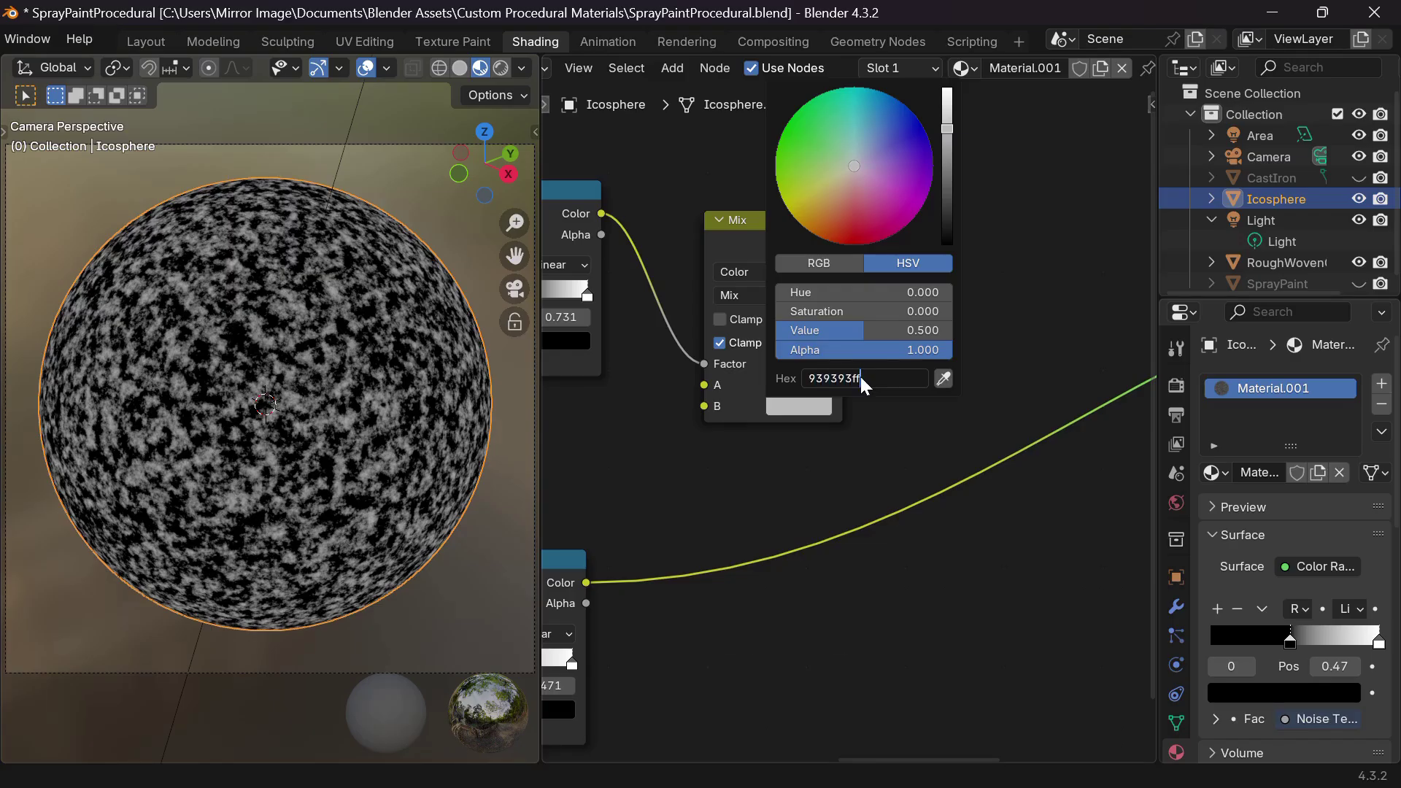
key(Return)
Step: Preview the Mix node's result on the sphere and inspect the speckled surface up close
scroll(856, 441, down, 3)
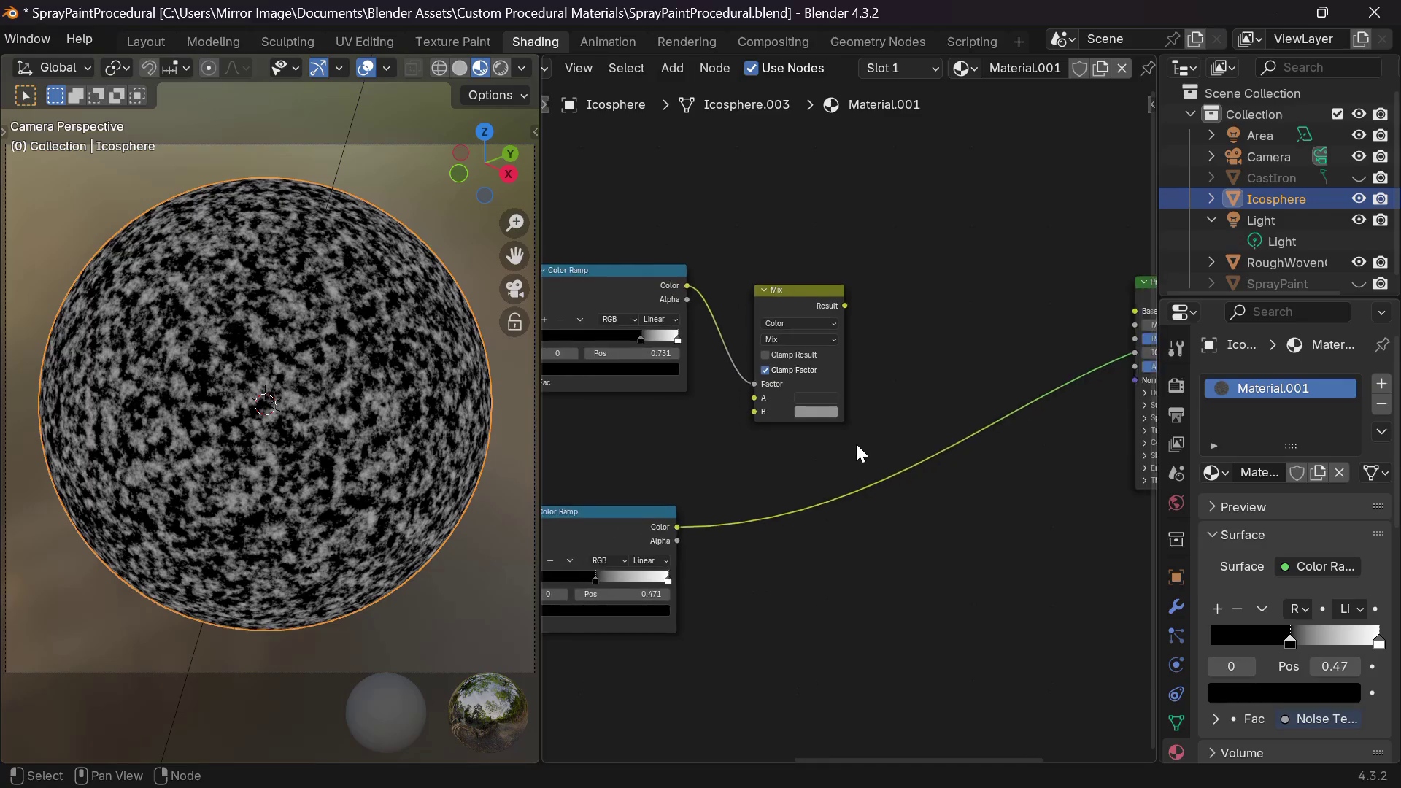
ctrl+shift+click(805, 308)
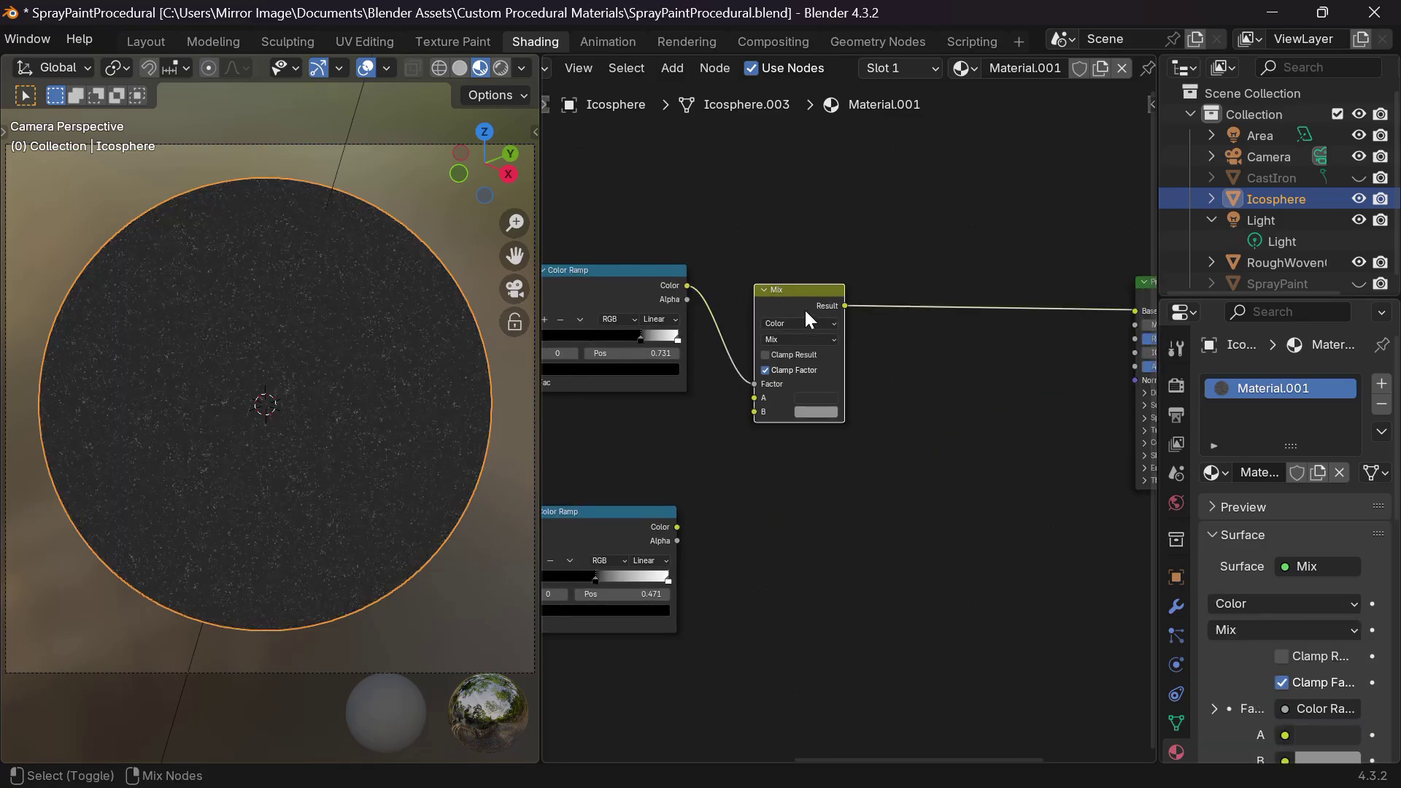
scroll(391, 410, up, 7)
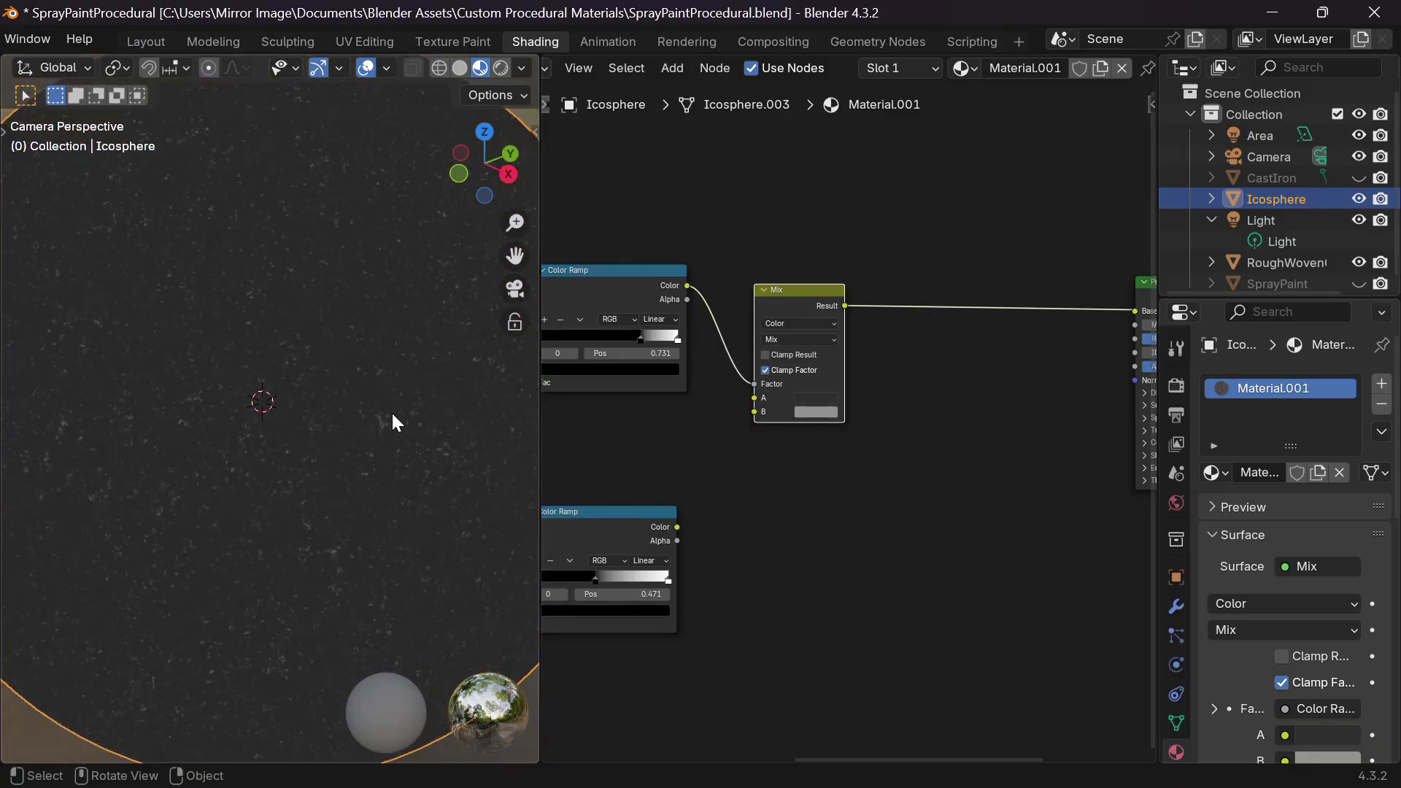
scroll(391, 410, down, 6)
scroll(391, 411, down, 1)
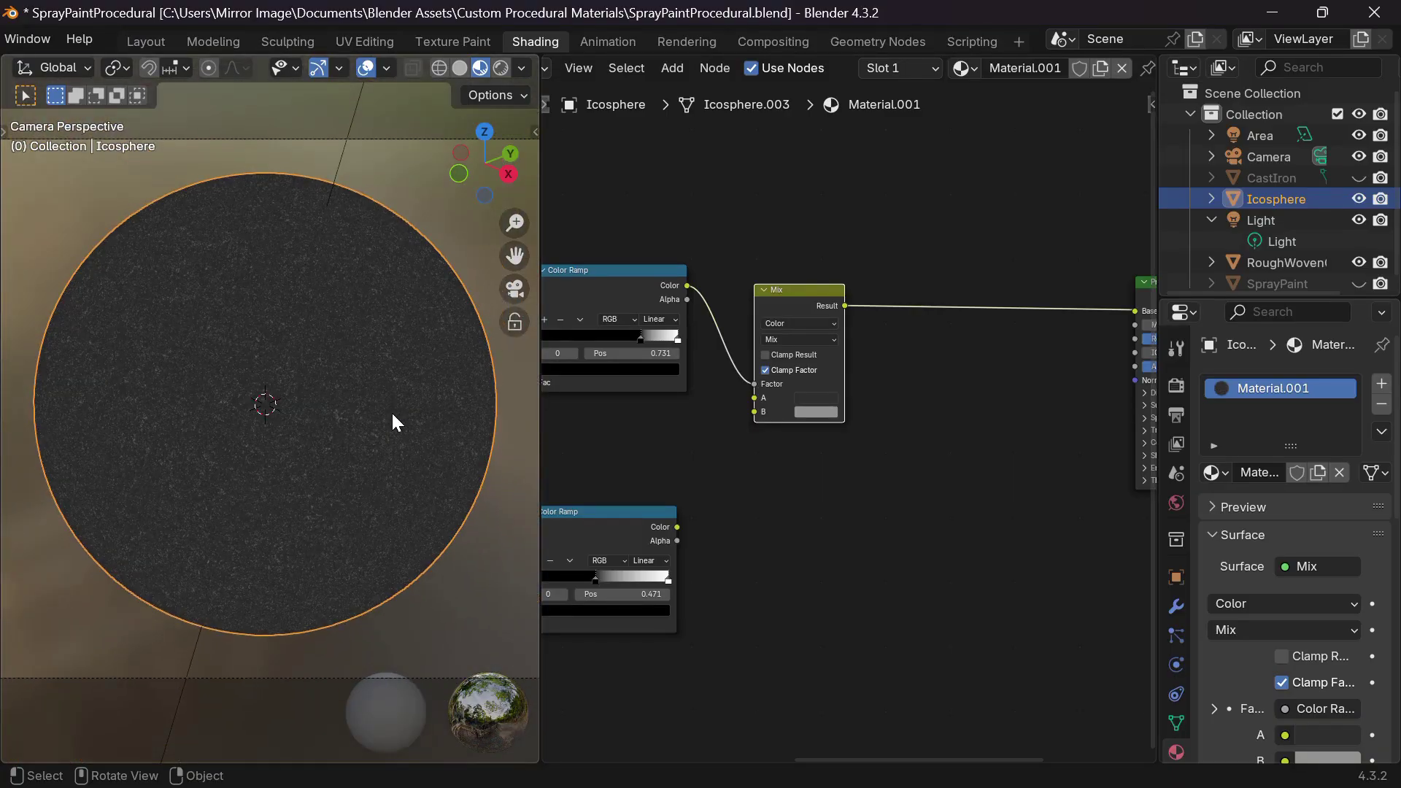
click(861, 437)
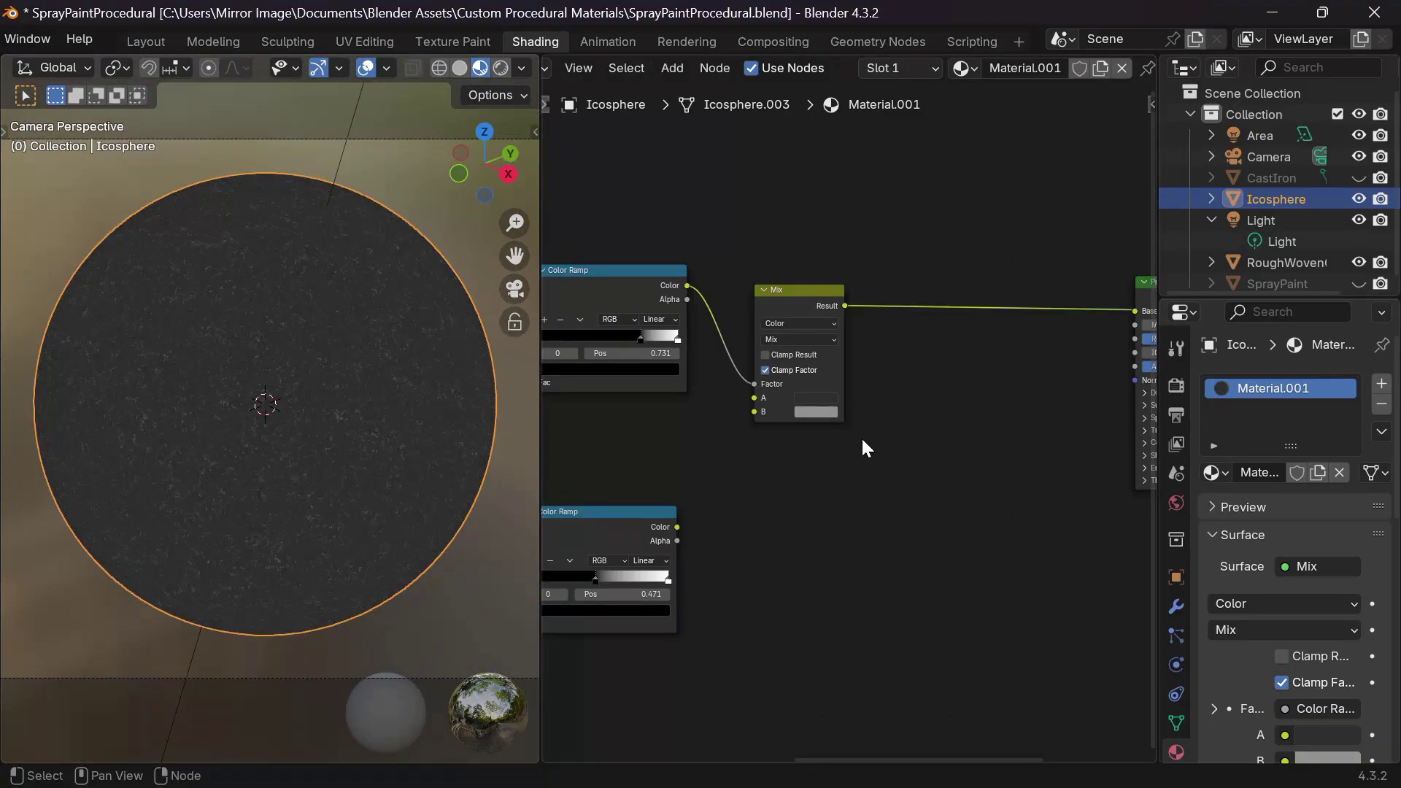
Step: Insert a second Mix Color node after the first, with the first Mix feeding B and the second Color Ramp's Color feeding Factor
scroll(861, 436, right, 1)
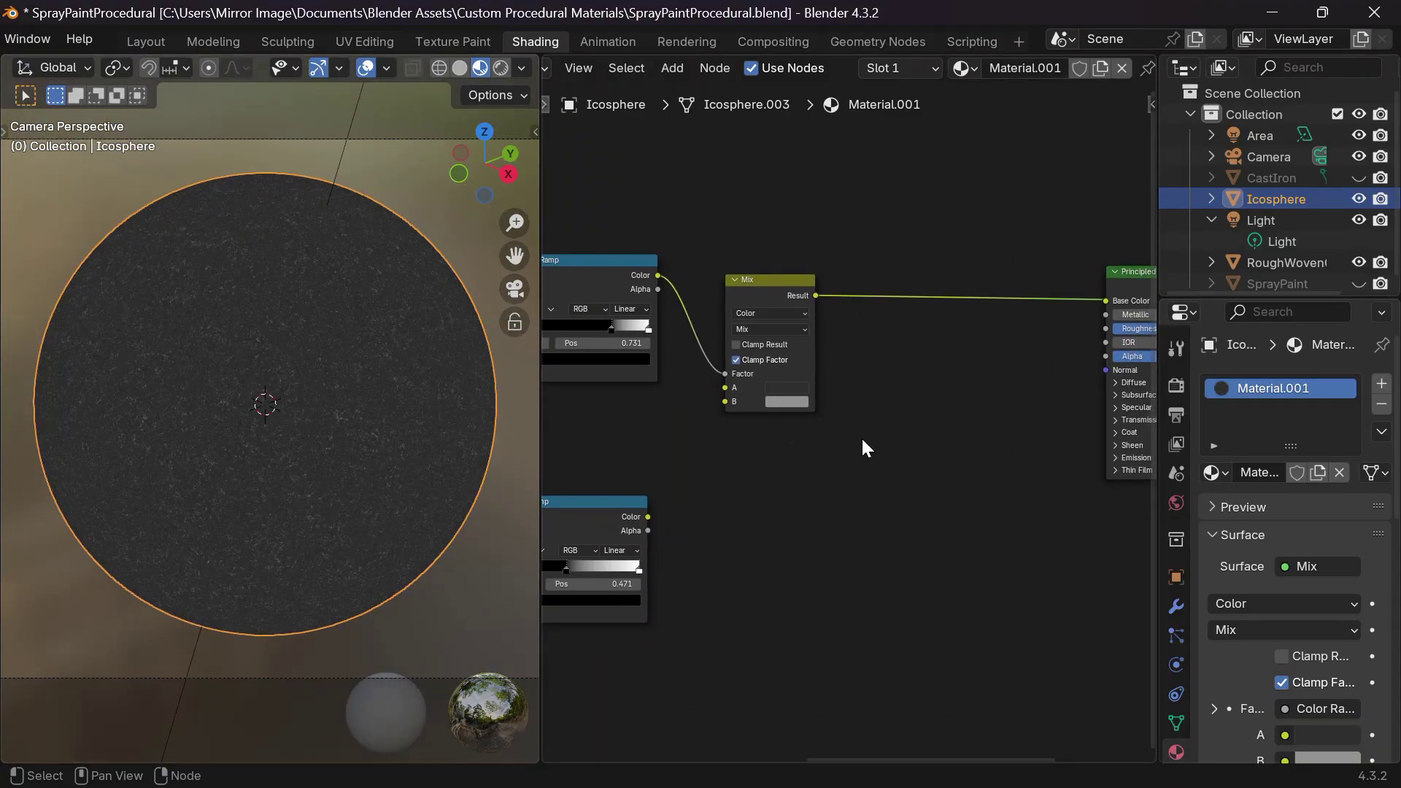
key(shift+a)
text(mix)
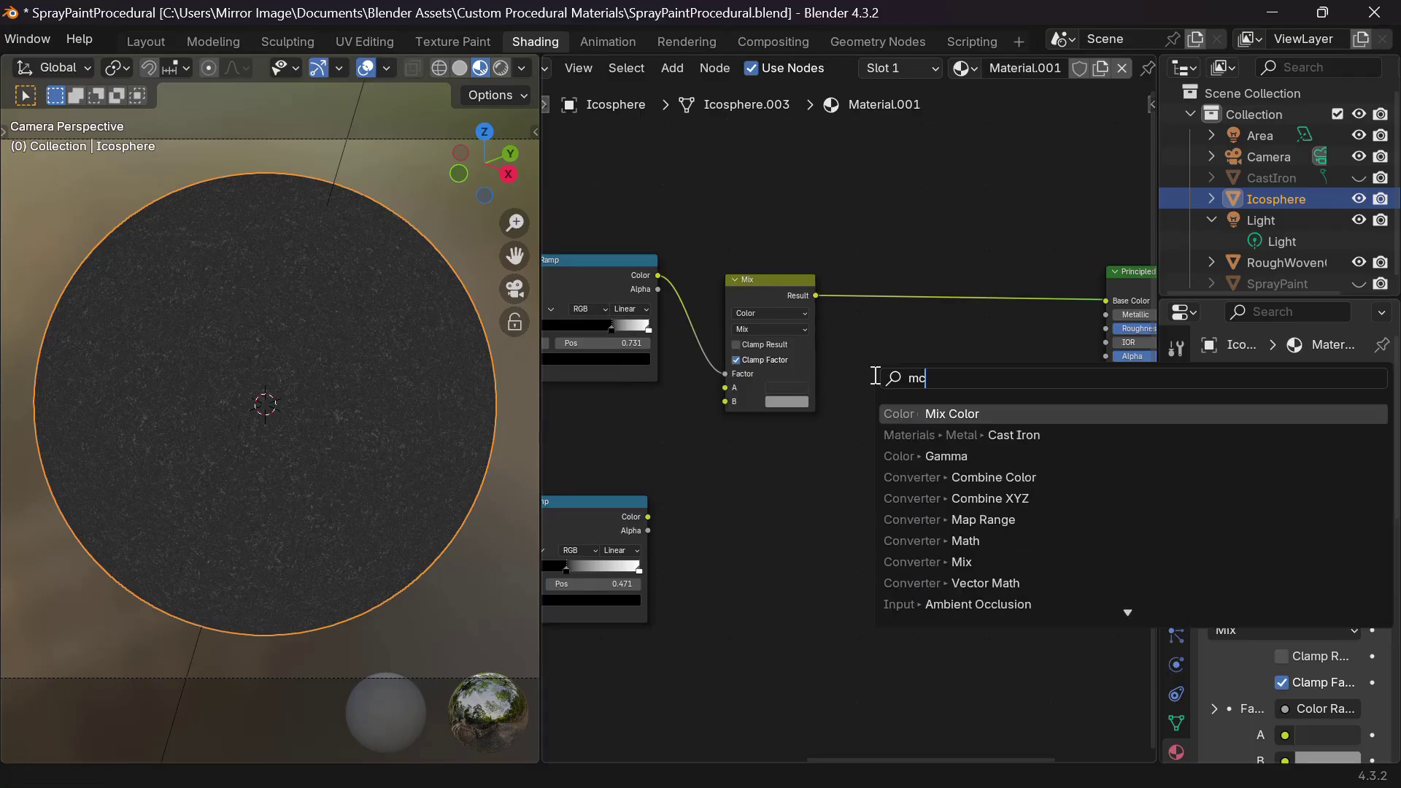
key(Return)
click(896, 263)
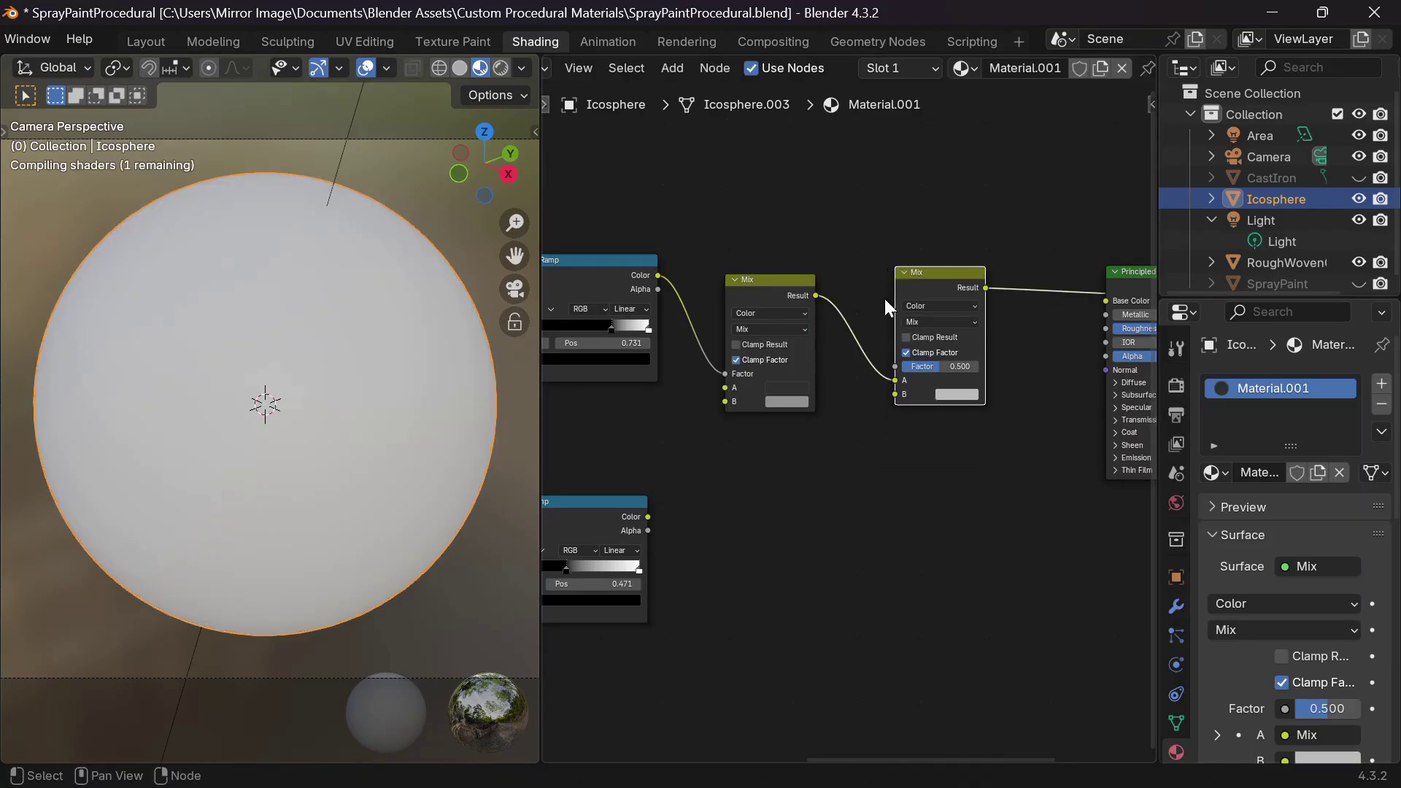
drag(898, 377, 895, 393)
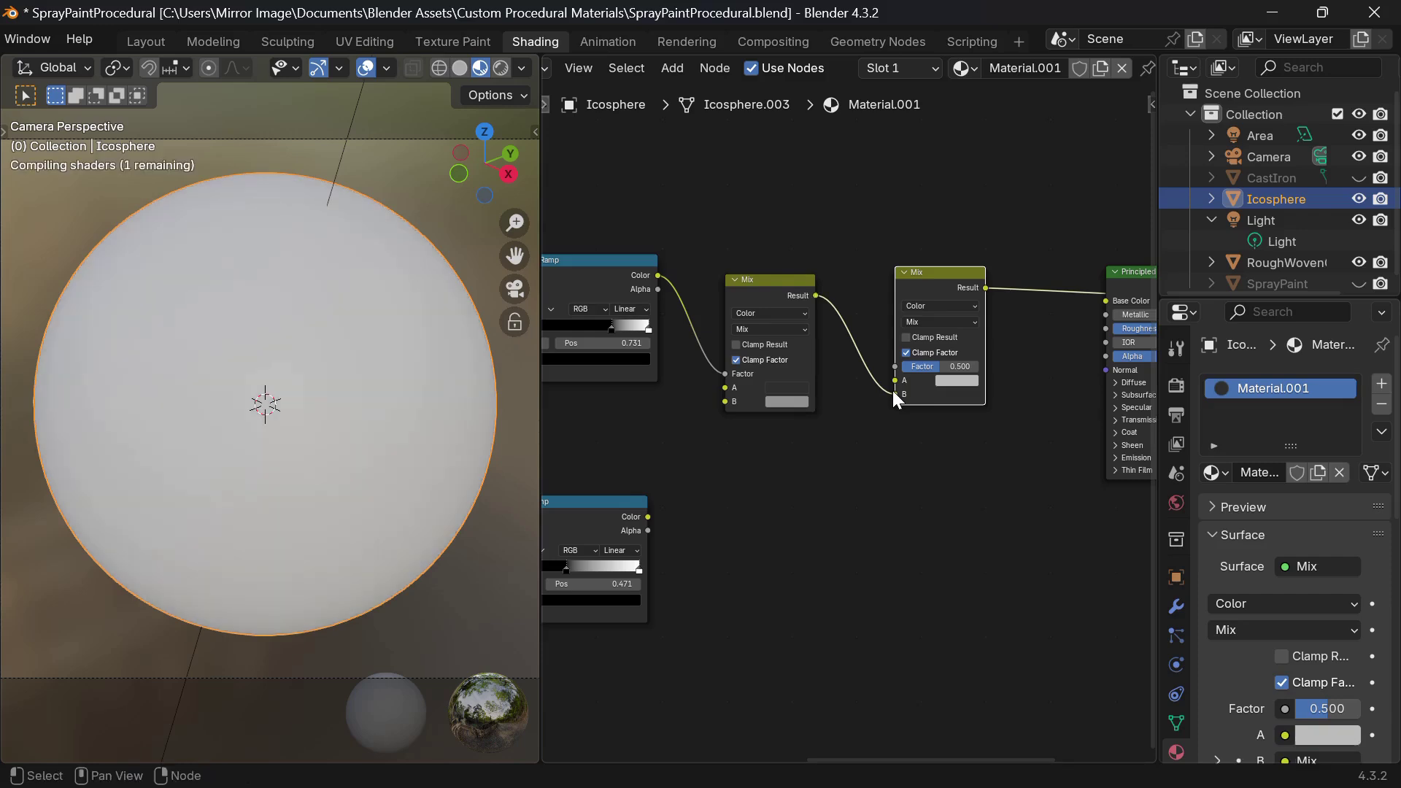
drag(649, 517, 893, 367)
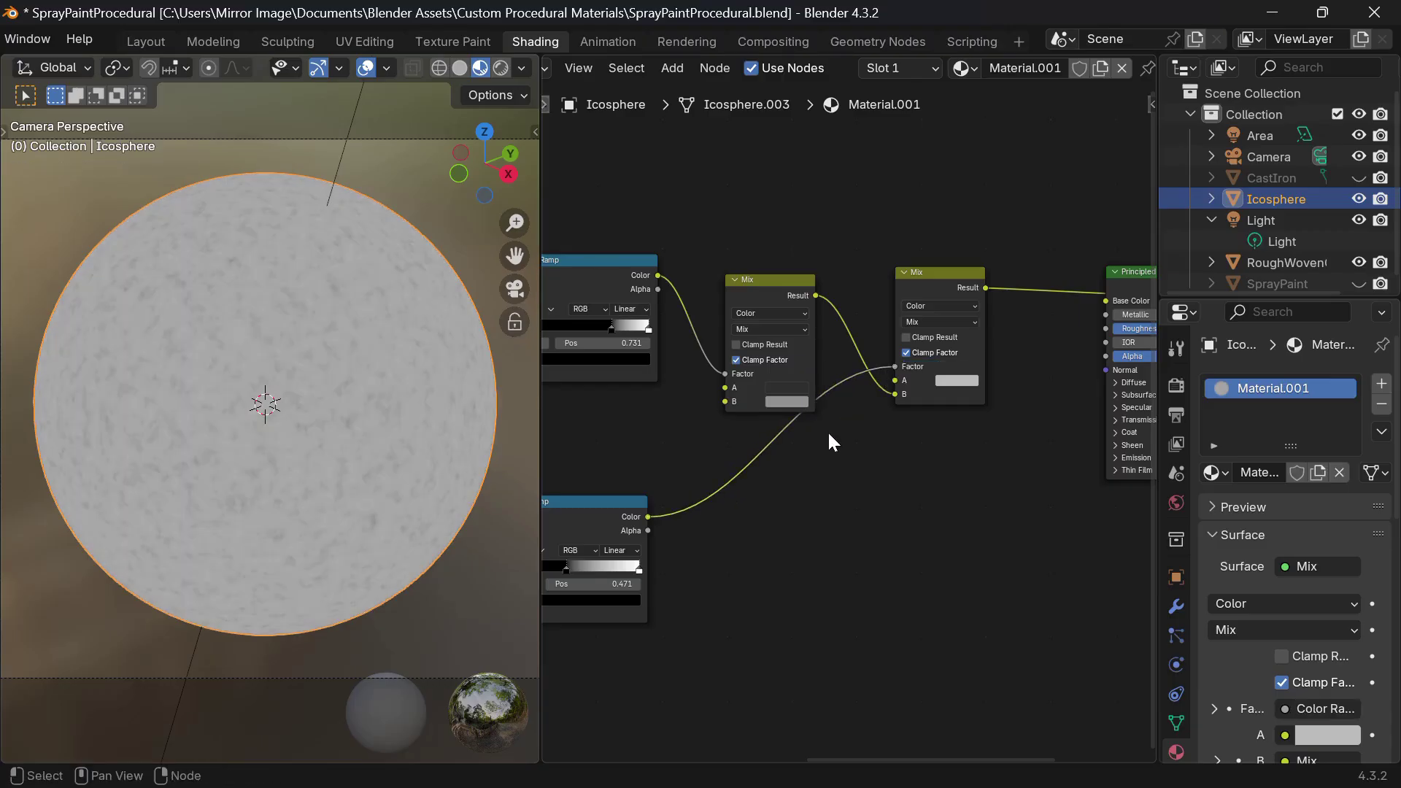
Step: Set the second Mix node's A color to hex 363331FF
click(953, 380)
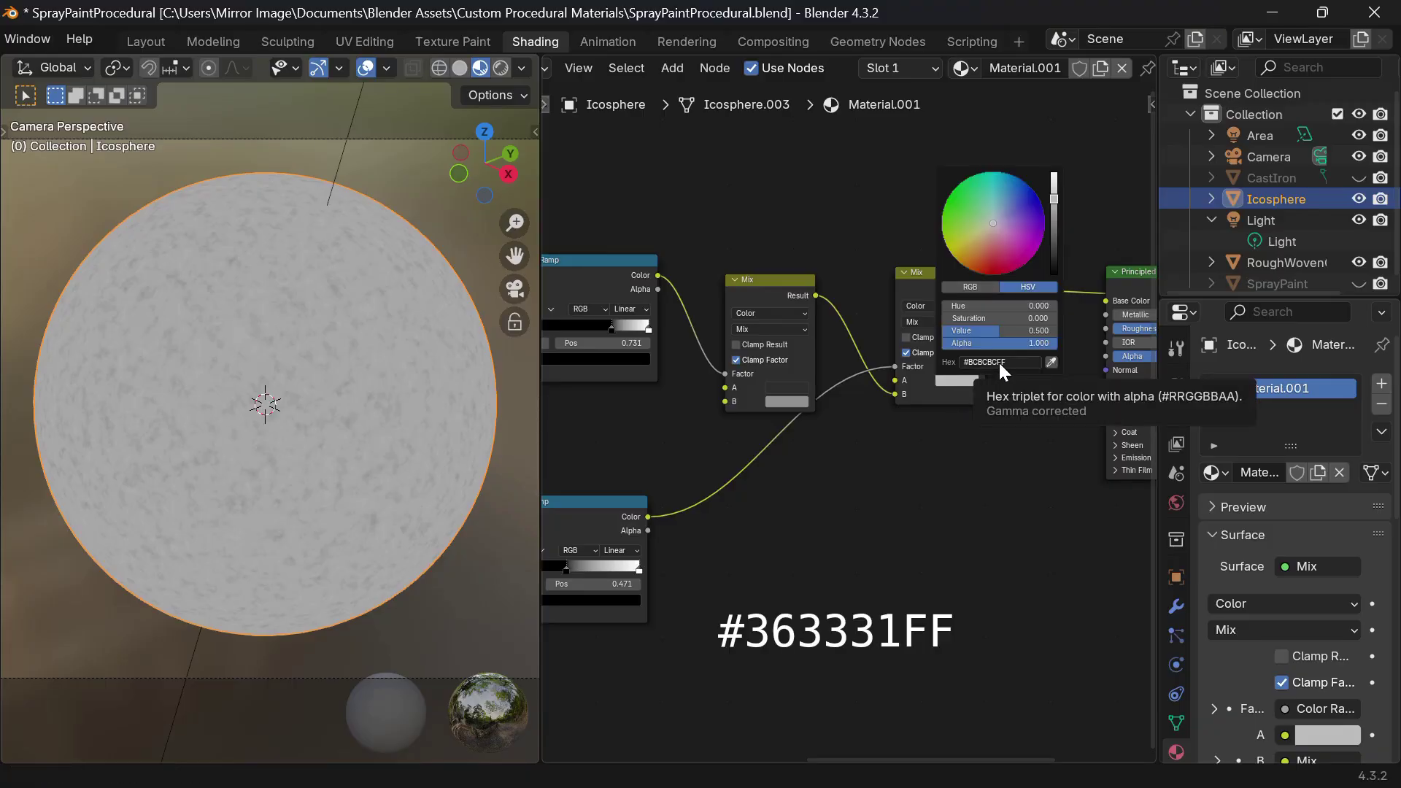
text(3633)
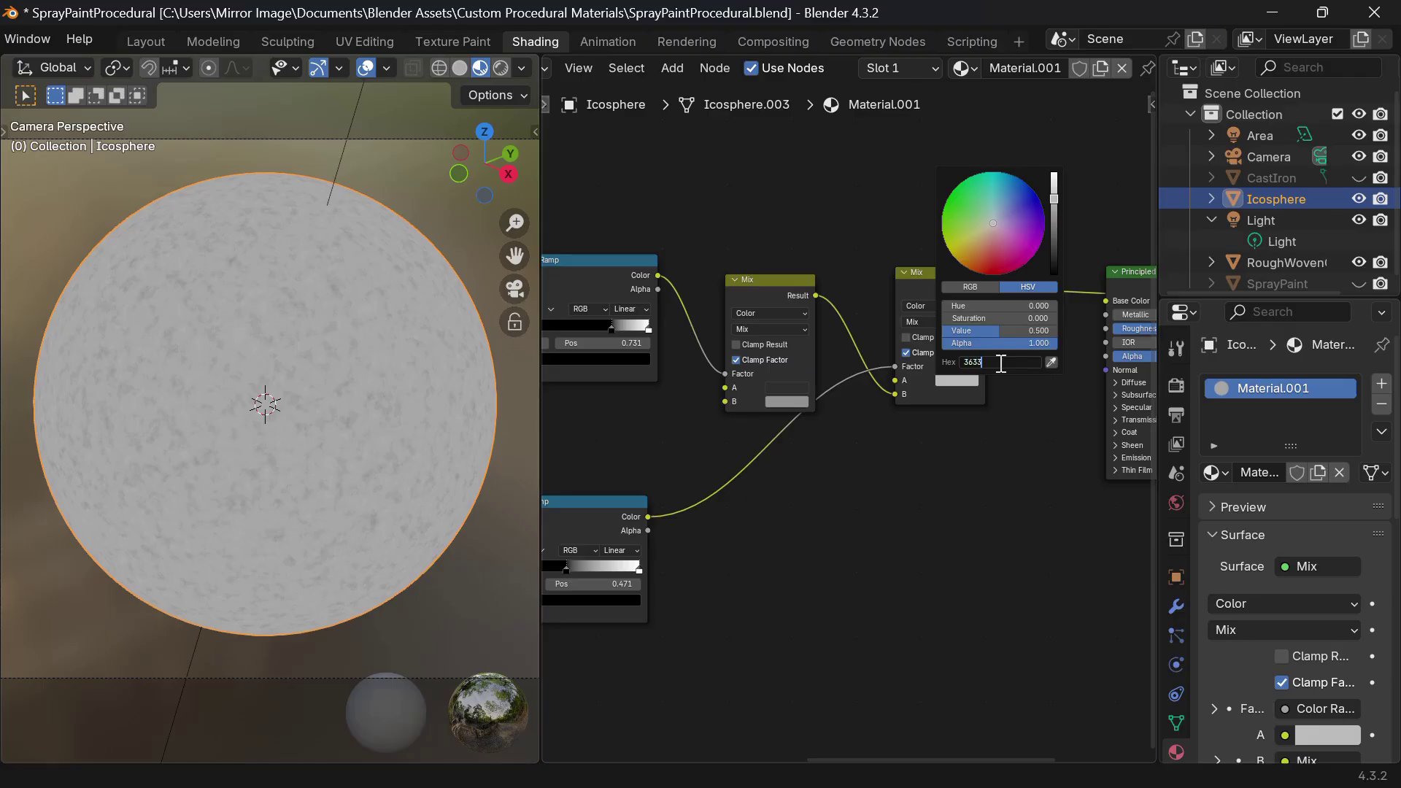
text(31ff)
key(Return)
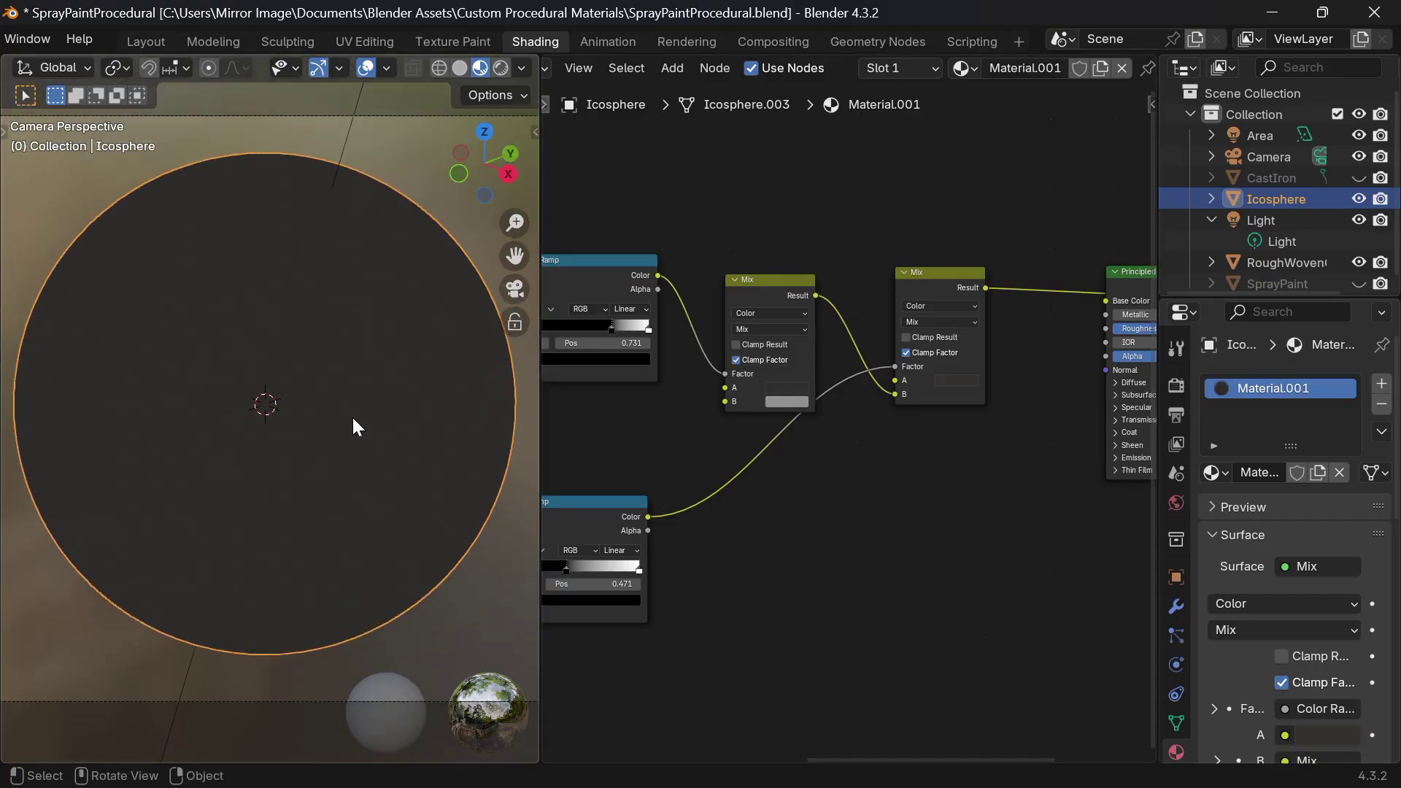
Step: Move the second Mix node closer to the first Mix node
scroll(746, 489, down, 1)
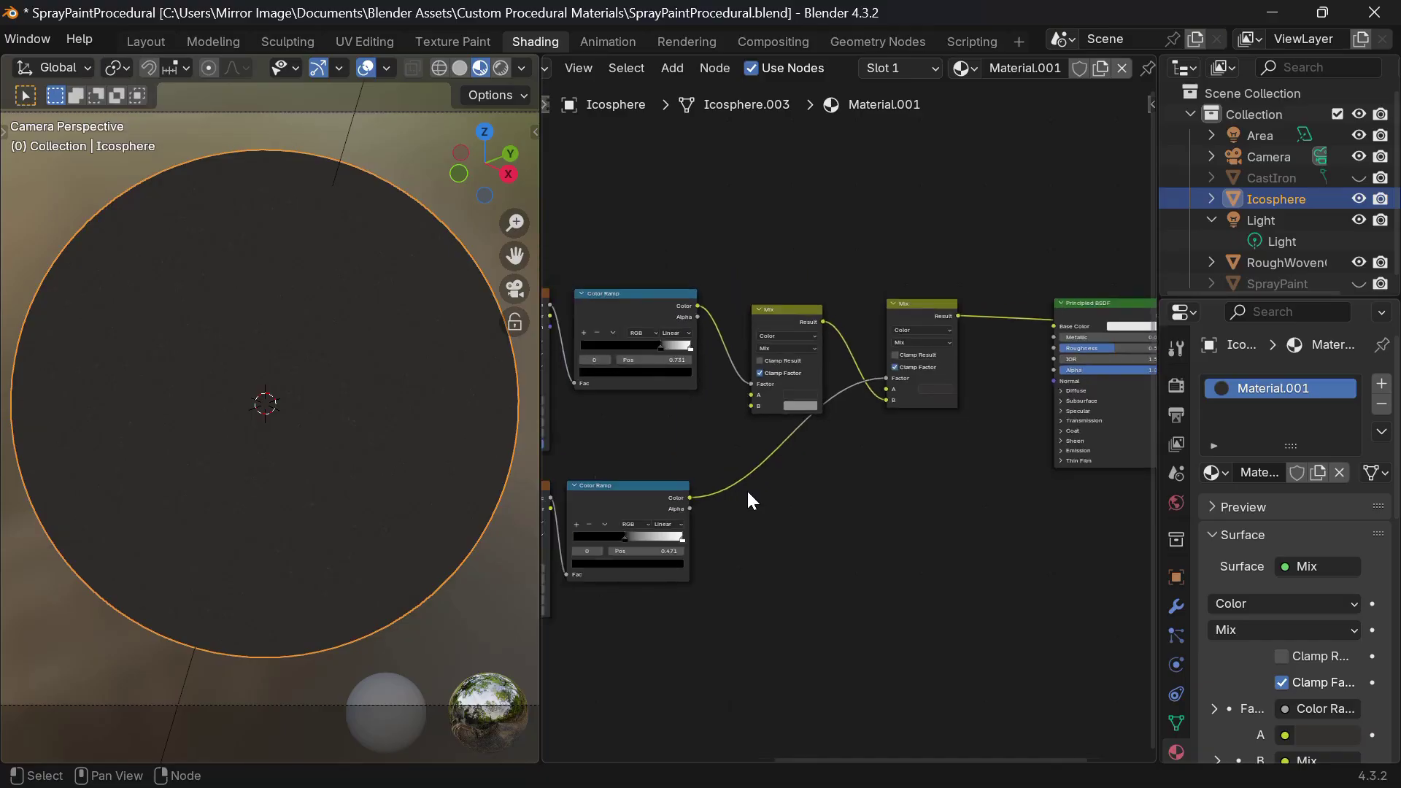
scroll(748, 494, down, 1)
drag(882, 340, 856, 347)
scroll(812, 458, left, 2)
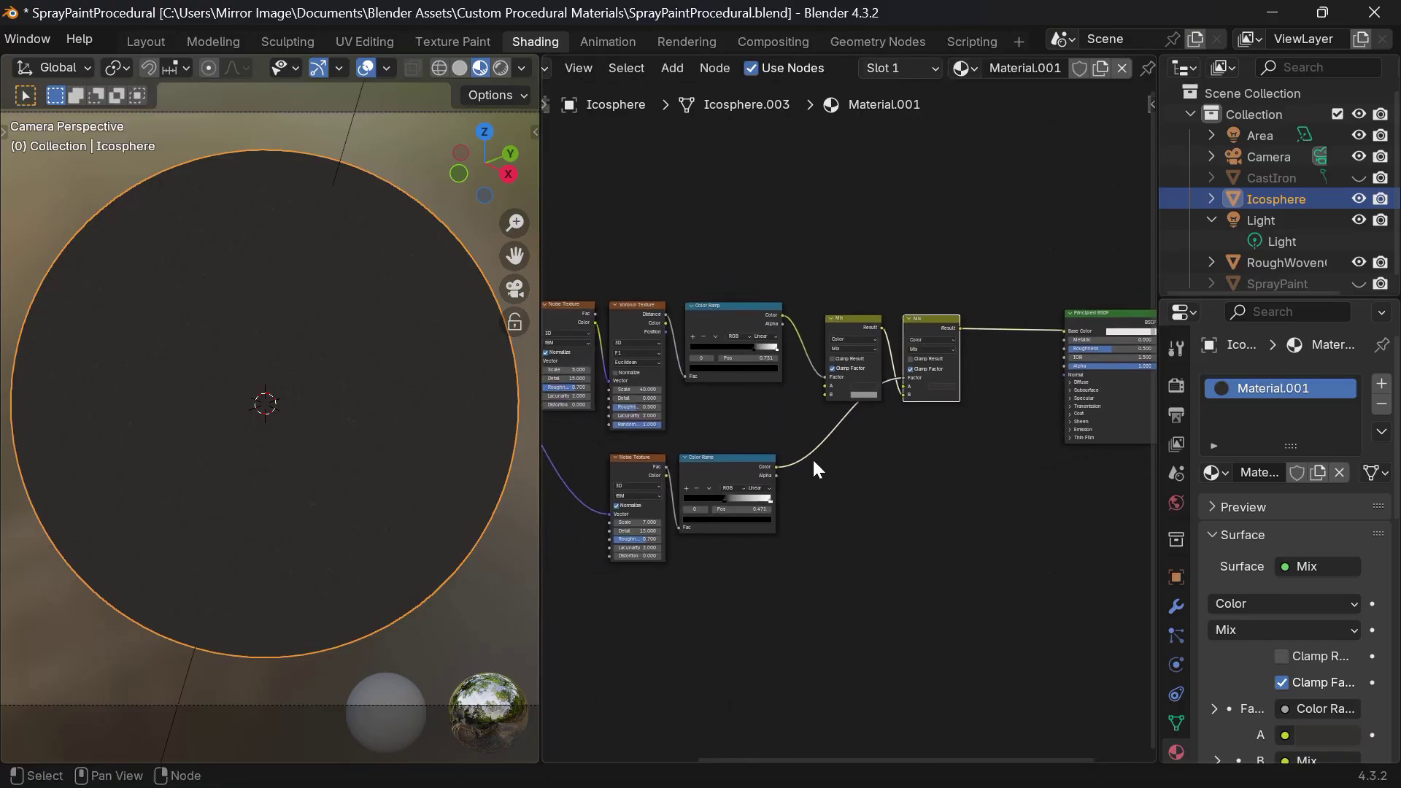
click(760, 258)
Step: Add a third Noise Texture node and place it below the second Noise Texture
middle_drag(698, 734, 729, 613)
scroll(729, 613, up, 6)
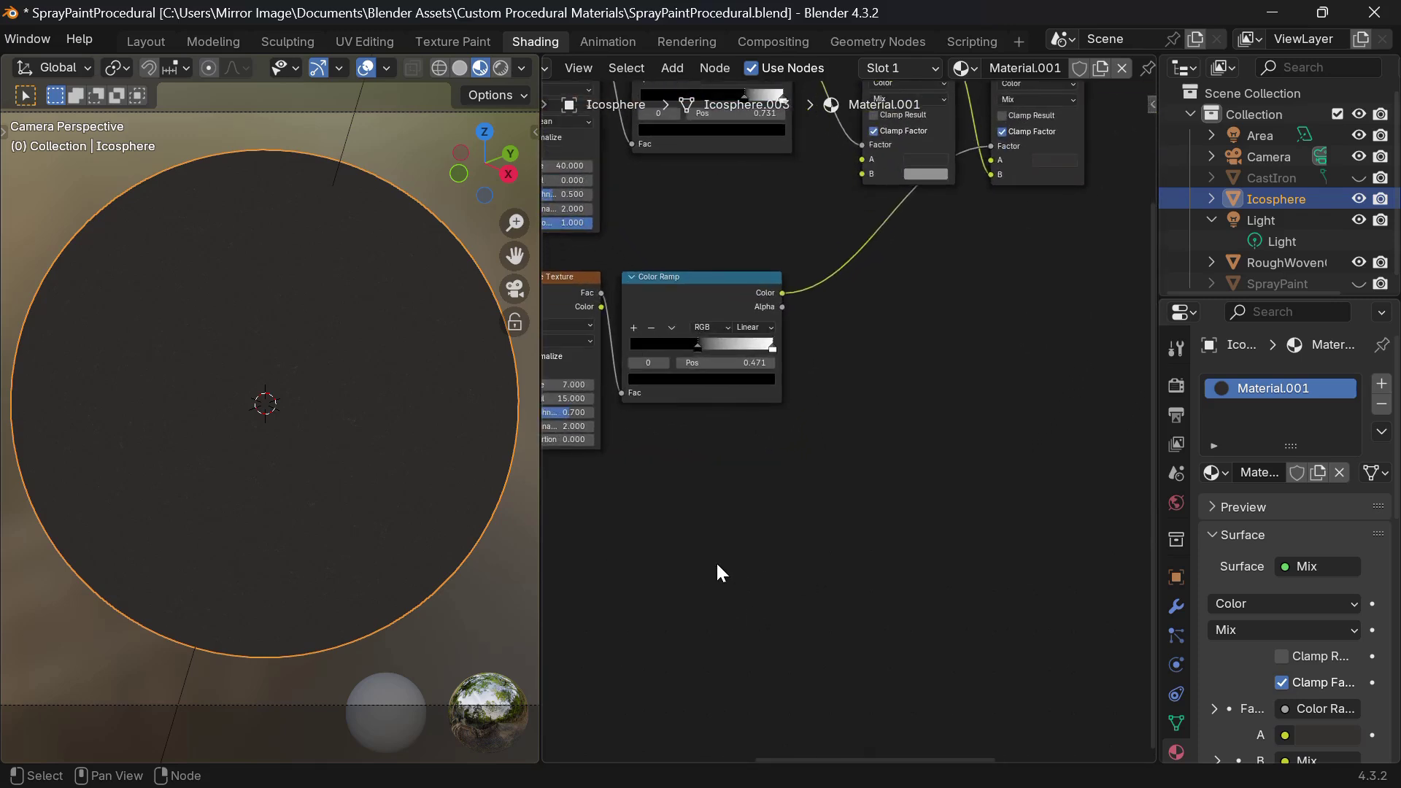
middle_drag(611, 614, 717, 563)
key(shift+a)
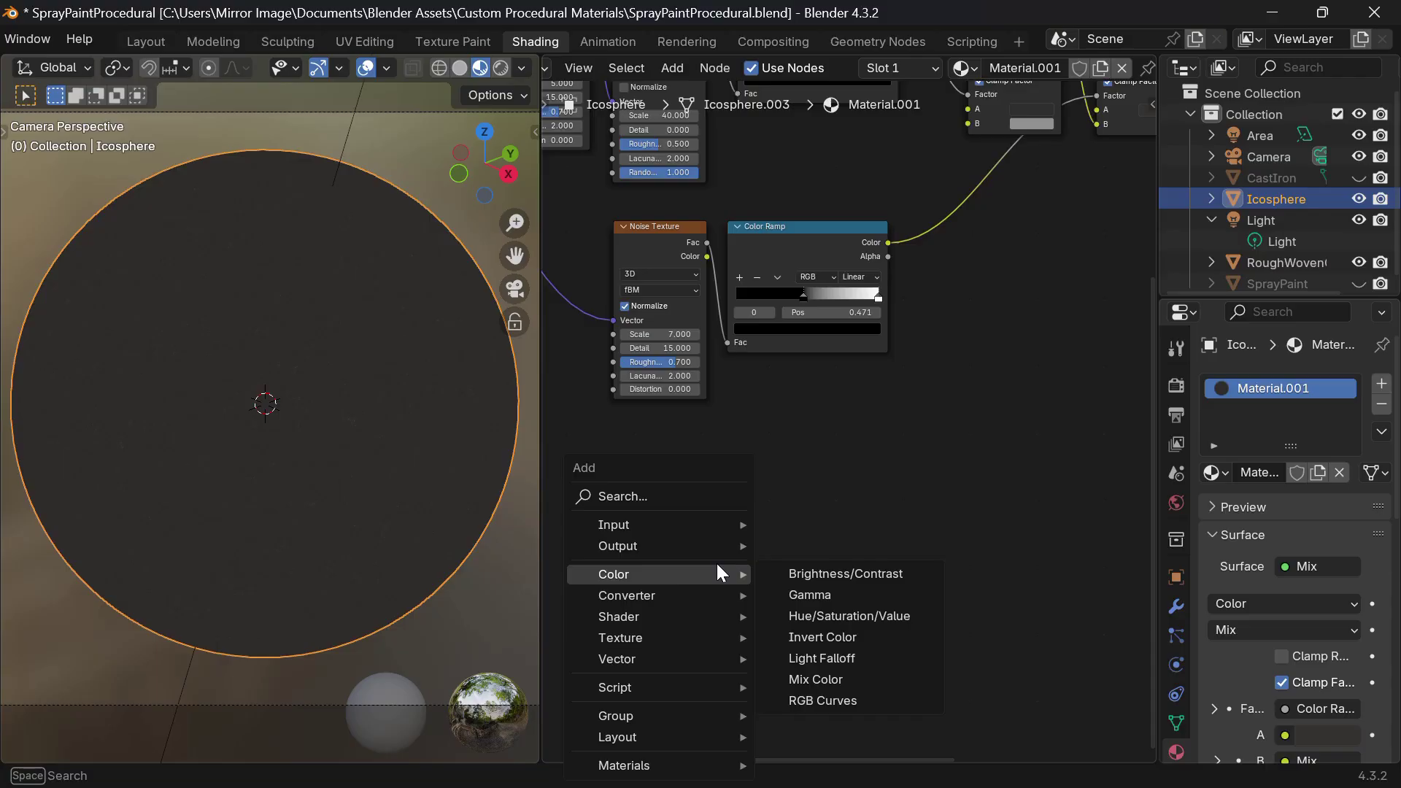
text(noise)
key(Return)
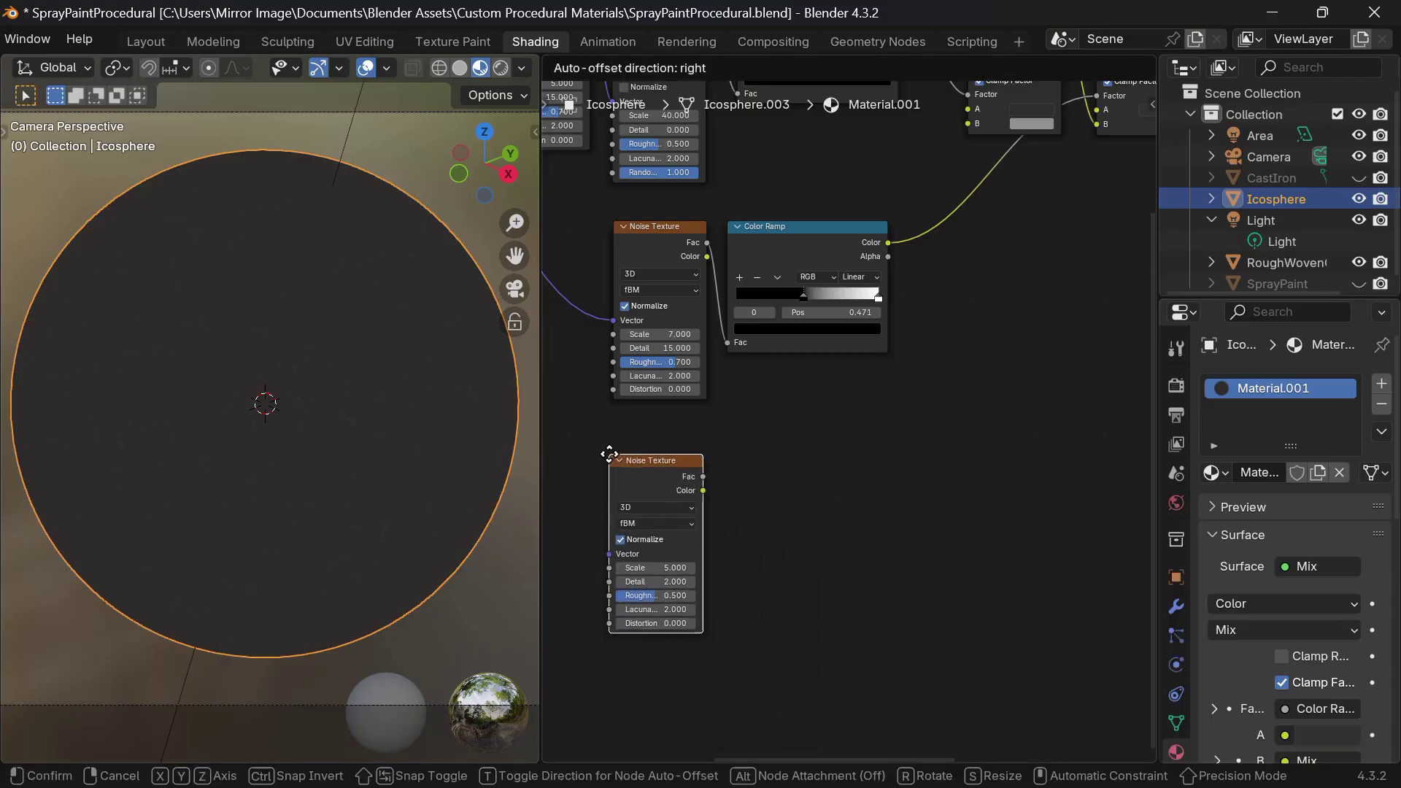
click(610, 449)
Step: Add a third Color Ramp node and place it beside the new Noise Texture
key(shift+a)
text(ramp)
key(Return)
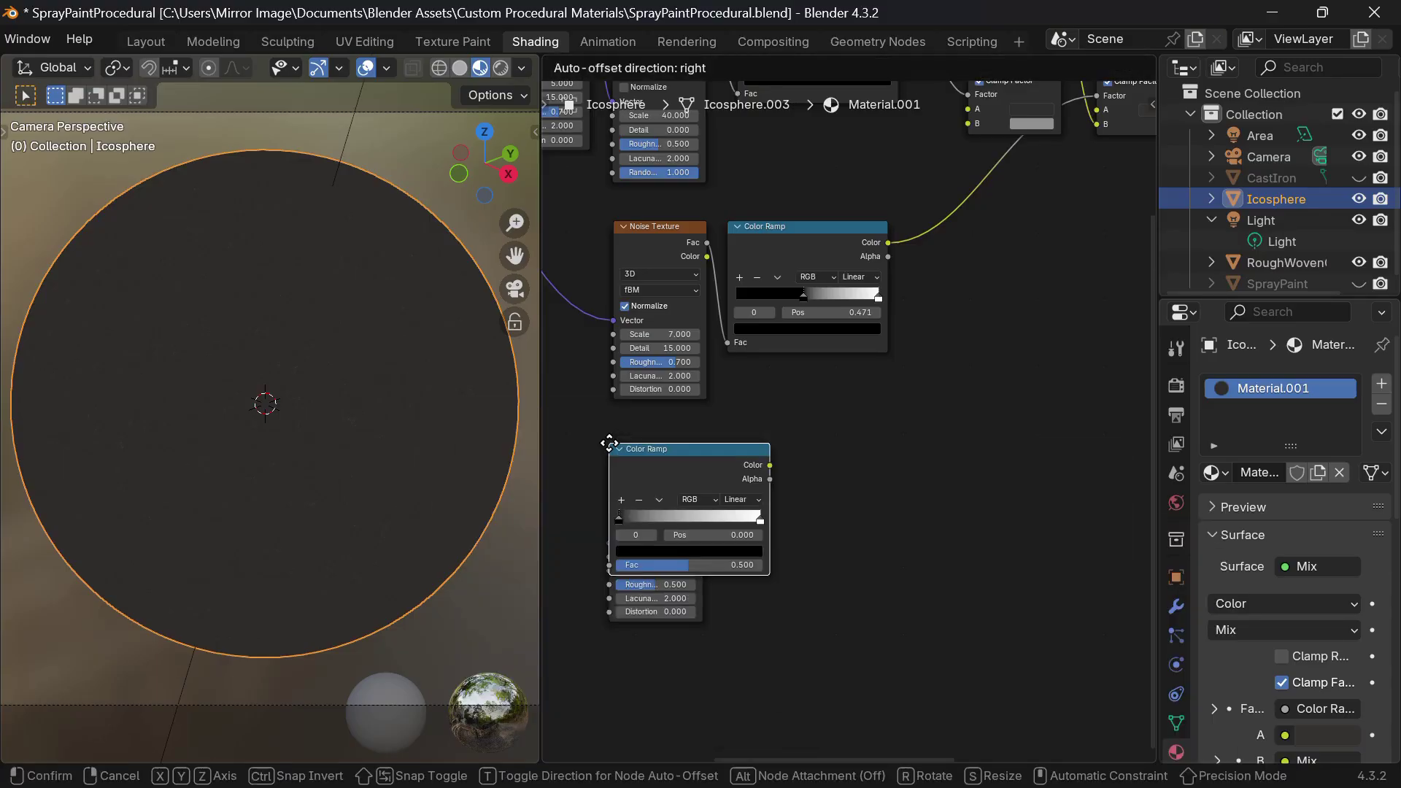
click(735, 445)
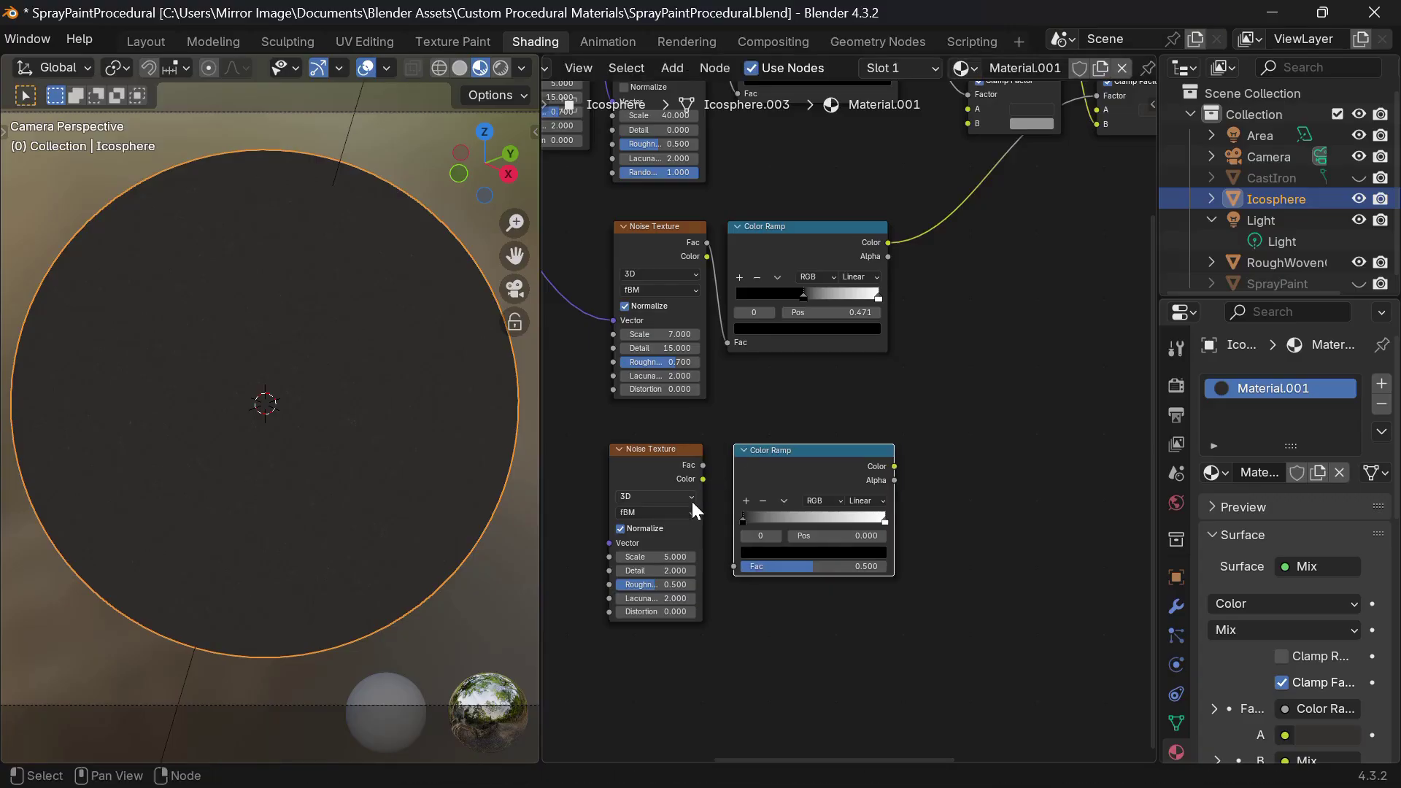
Step: Feed the third Noise Texture's Color into the third Color Ramp and set the noise to Scale 200, Detail 15 and Roughness 0.7
drag(703, 478, 733, 566)
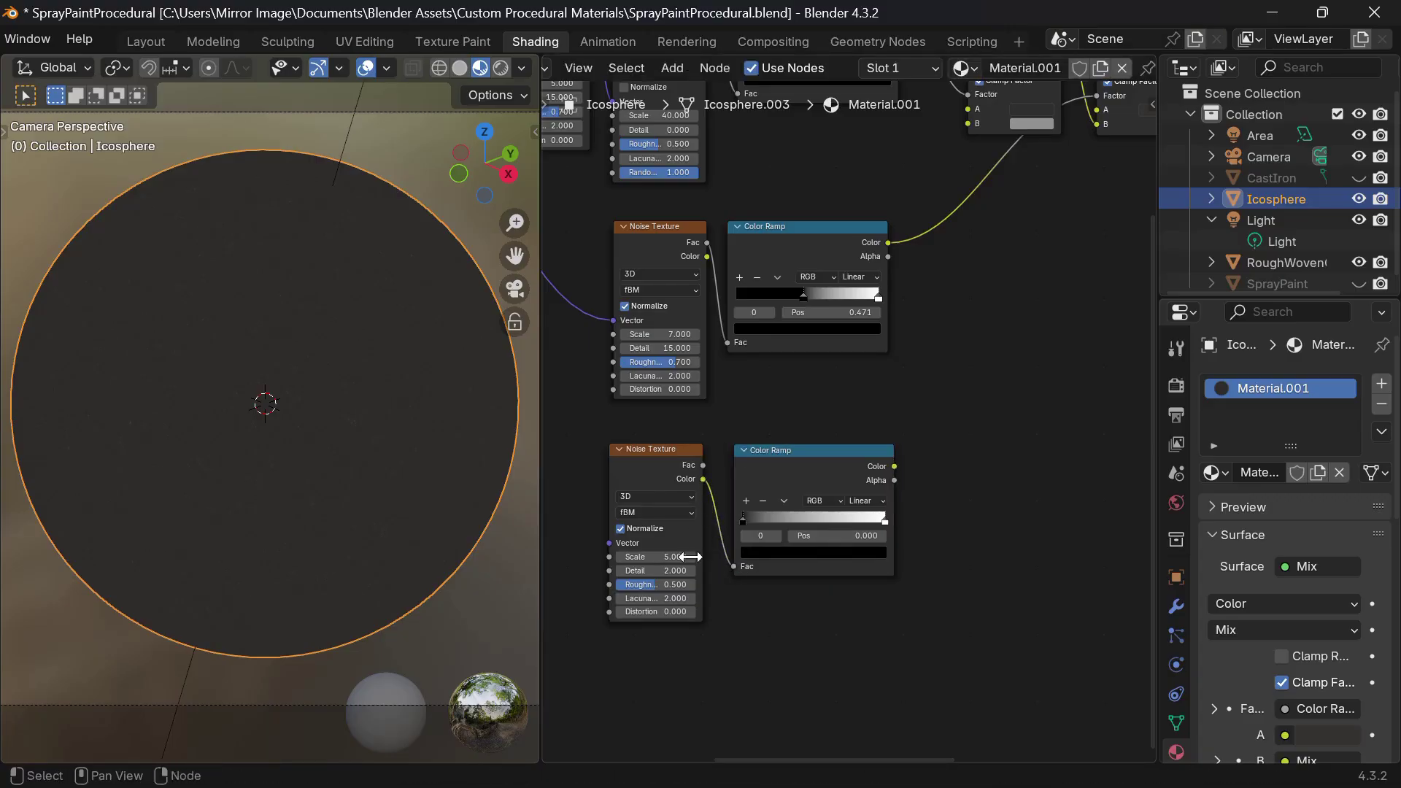
click(666, 557)
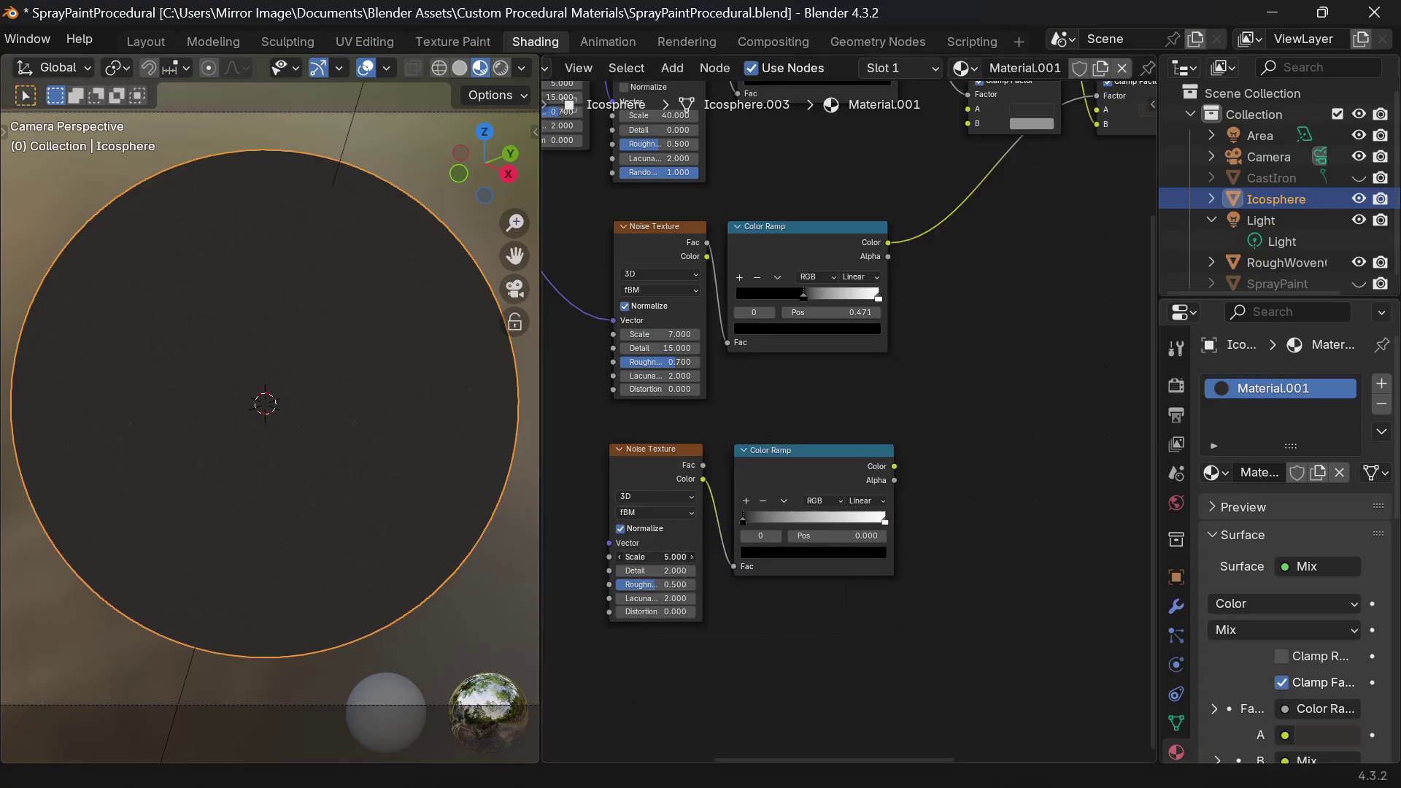
text(200)
key(Return)
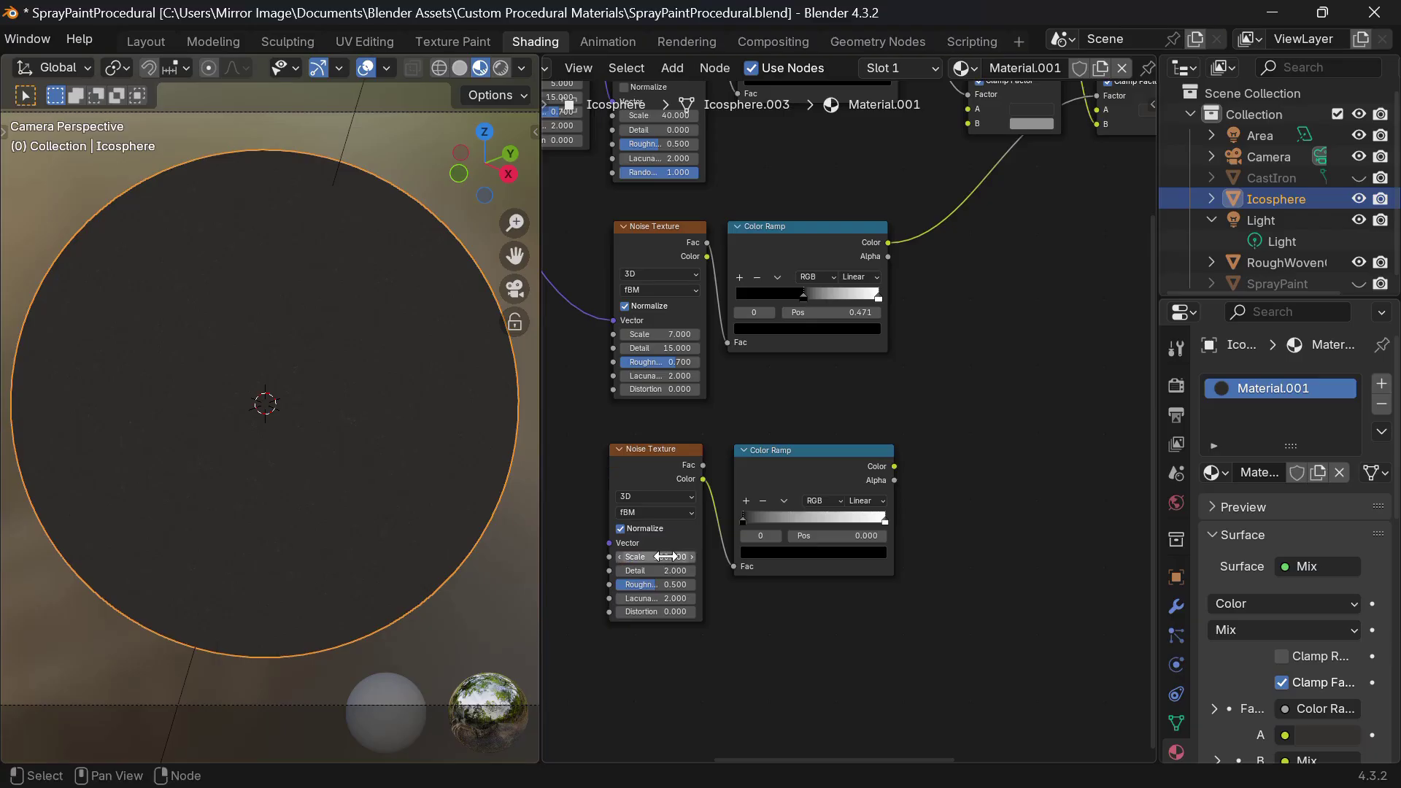
click(665, 571)
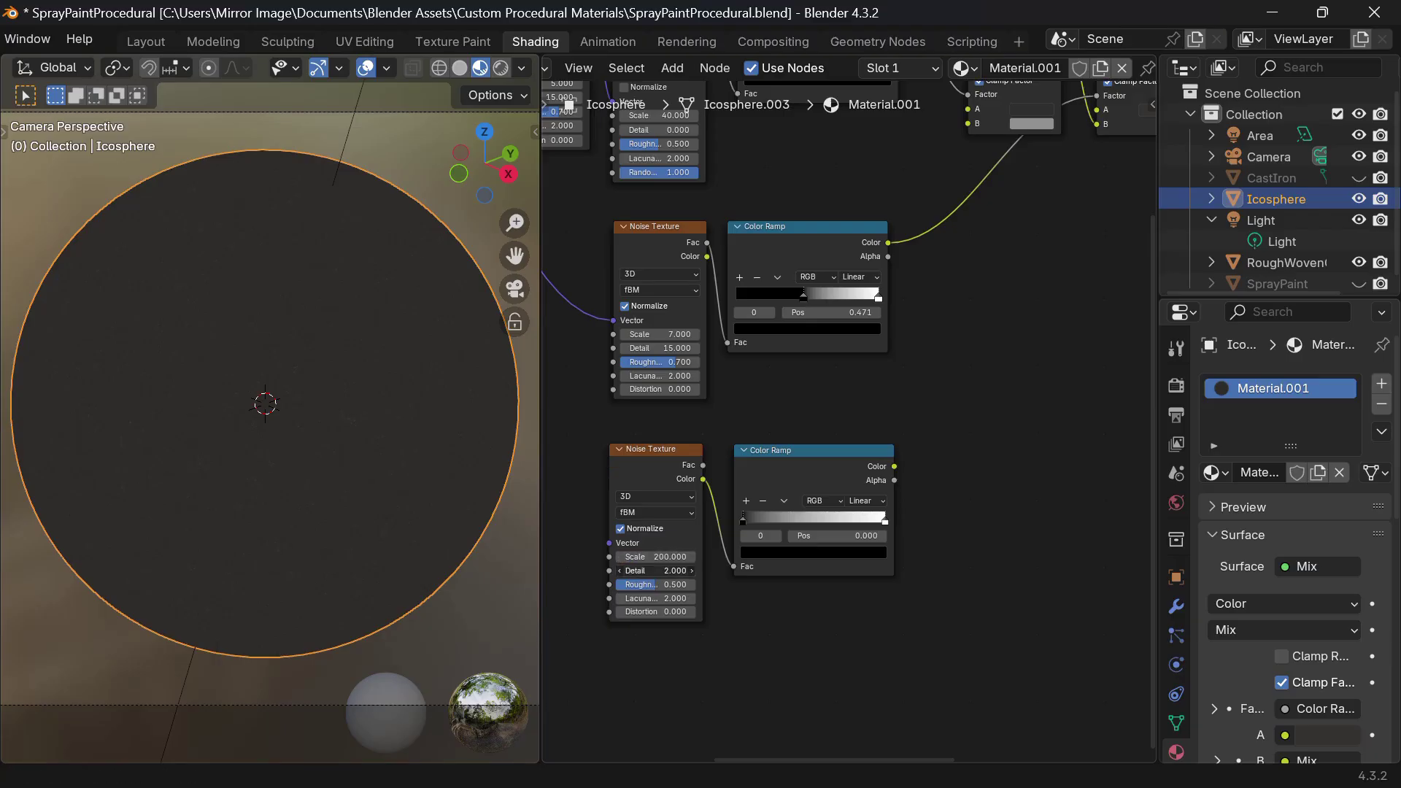
text(15)
key(Return)
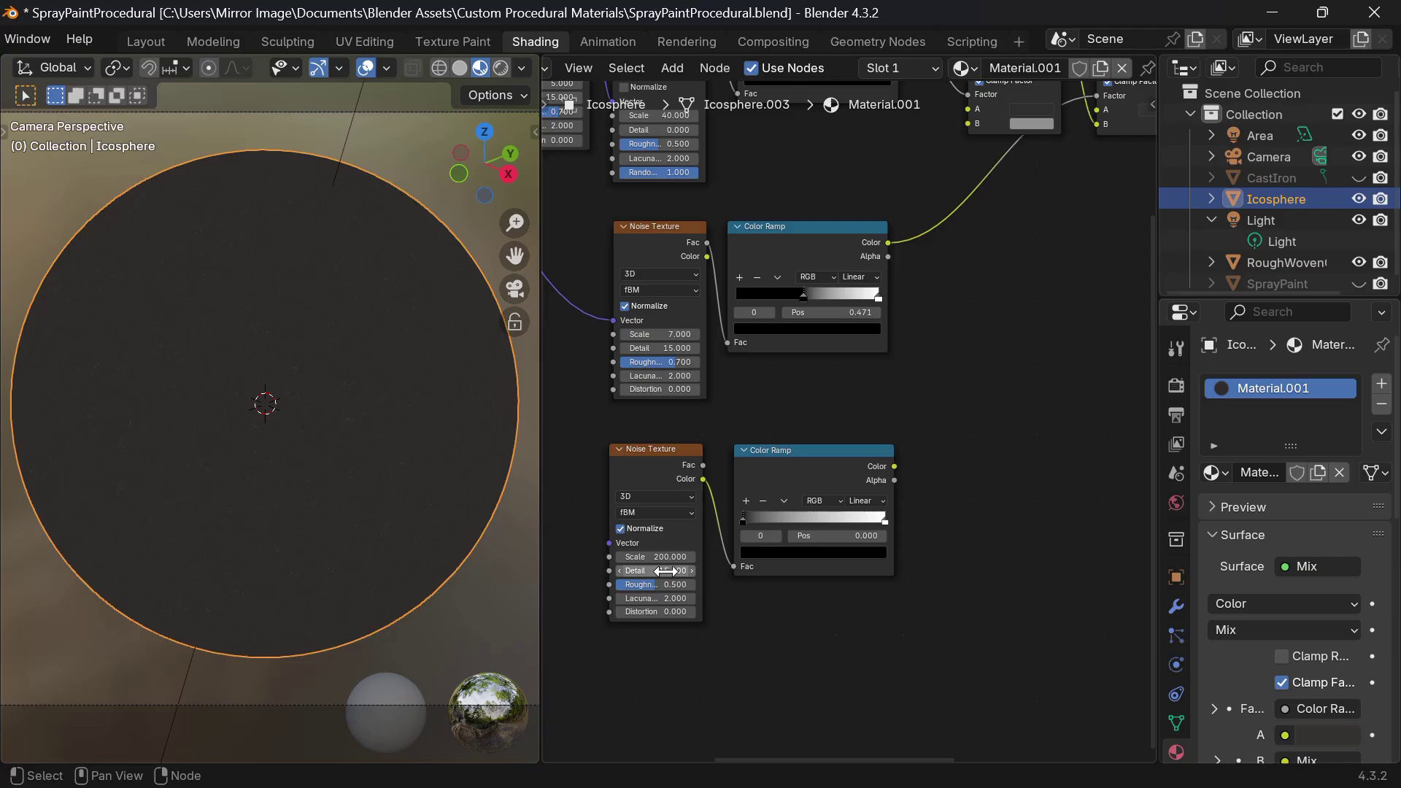
click(667, 584)
text(.7)
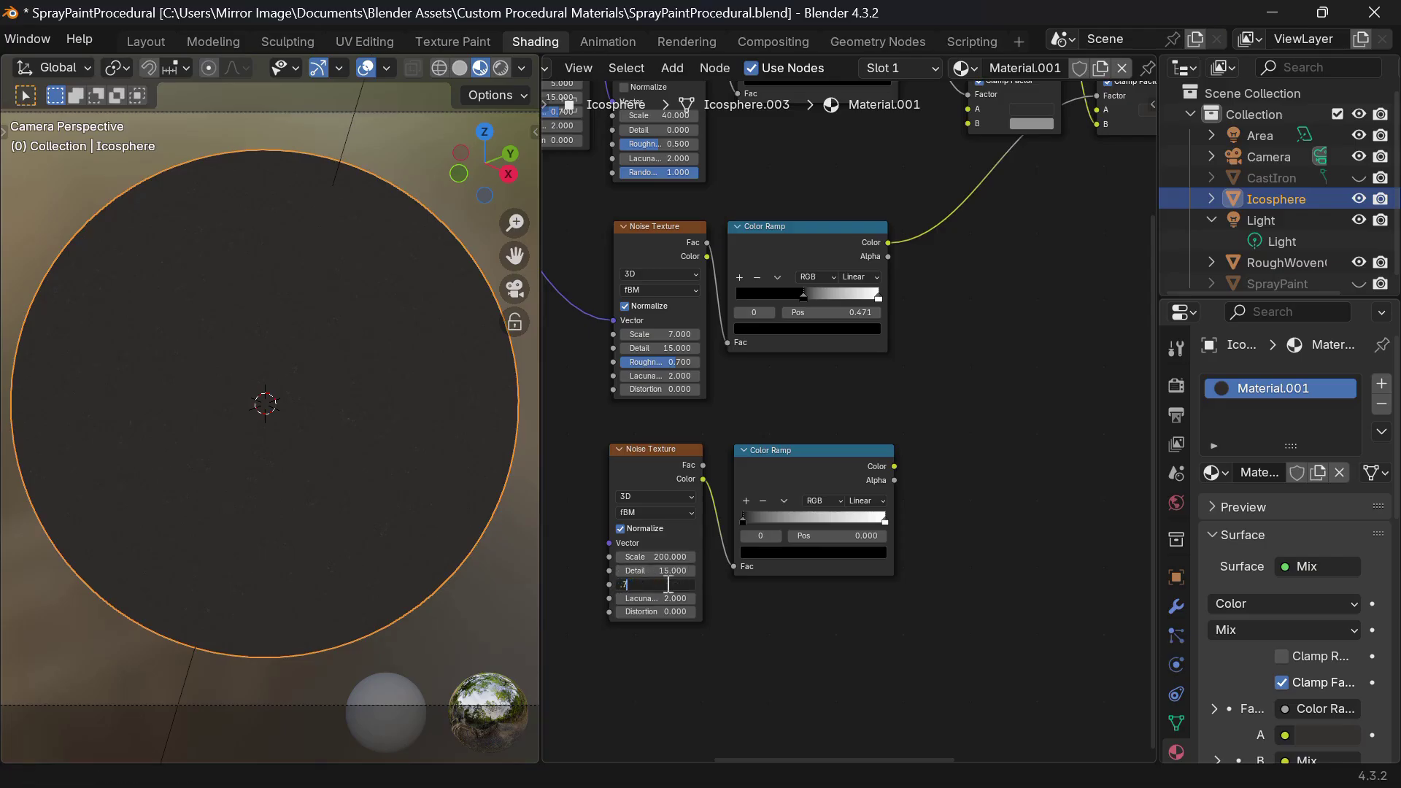
key(Return)
Step: Preview the third Color Ramp on the sphere and sharpen its contrast by moving the black stop inward and the white stop to about 0.586
ctrl+shift+click(809, 467)
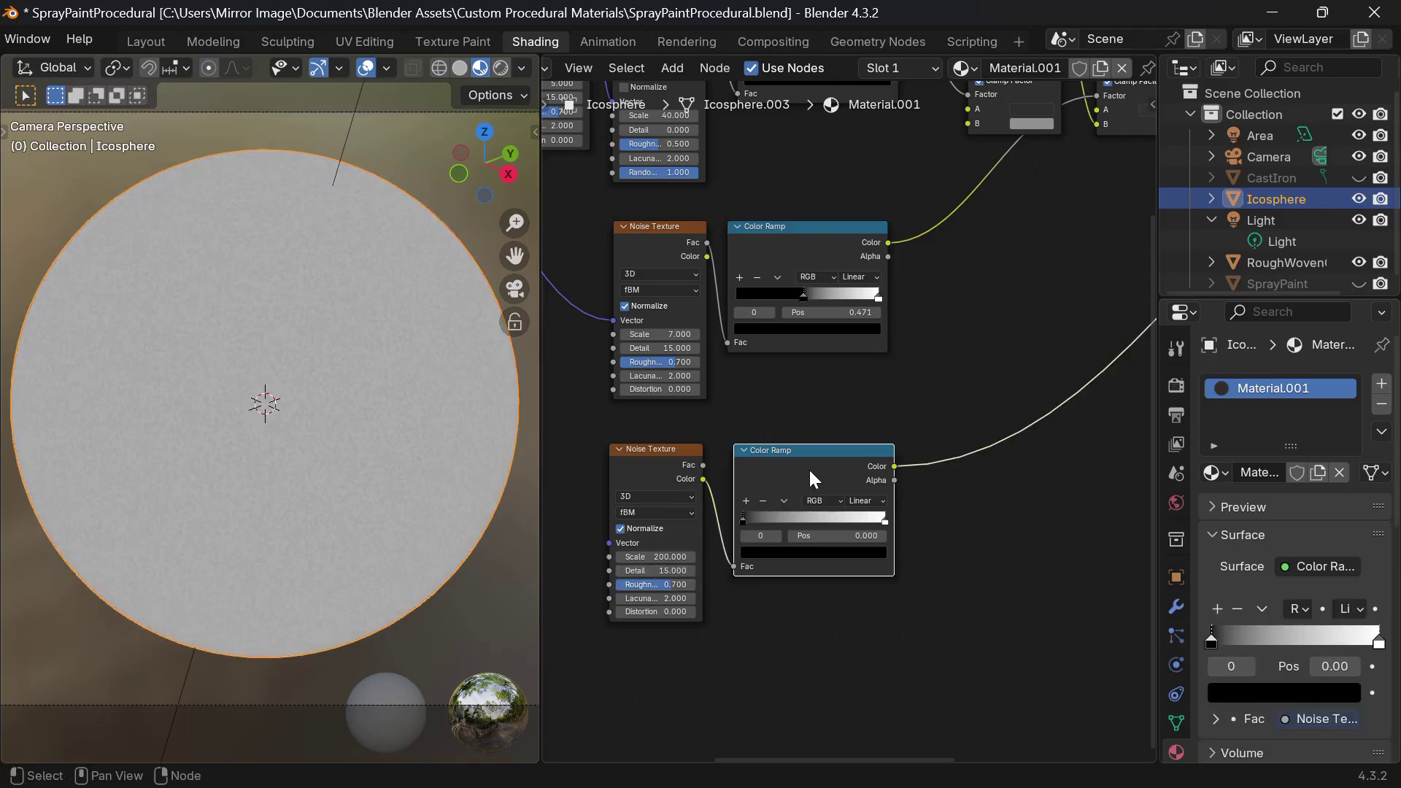
scroll(278, 375, up, 5)
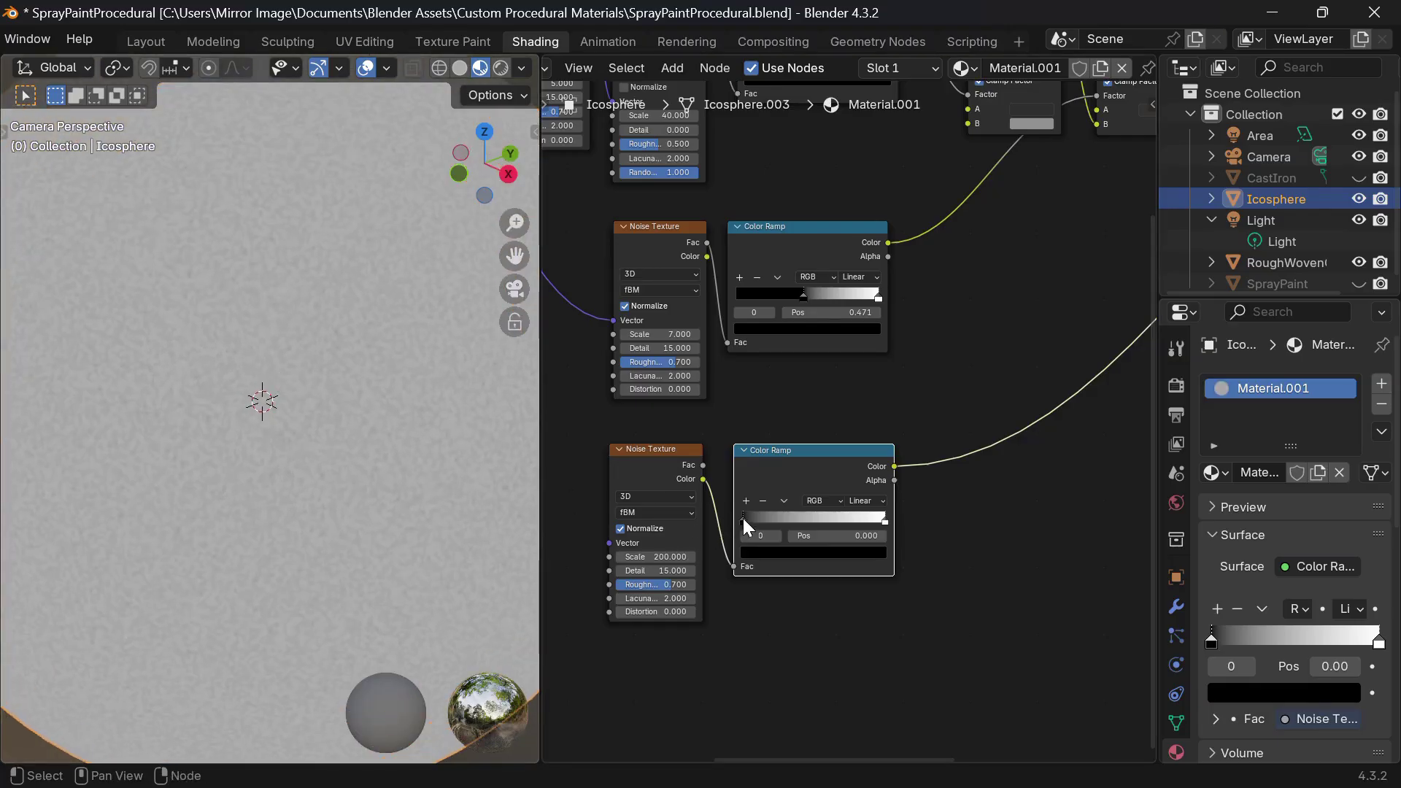
drag(743, 518, 821, 517)
Step: Insert a Bump node into the third Color Ramp's output link and connect the ramp's Color to its Height input
scroll(821, 516, down, 5)
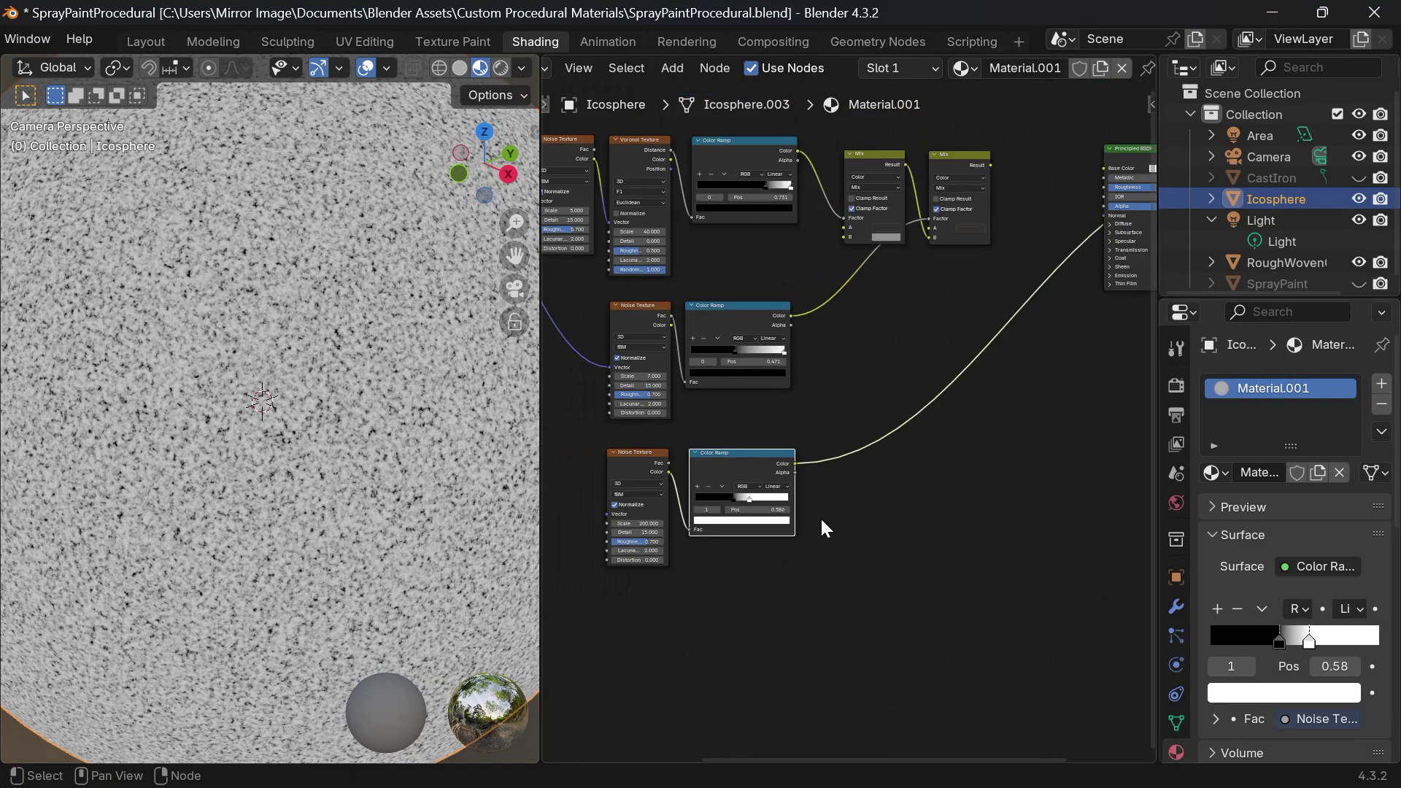
scroll(822, 519, right, 3)
scroll(822, 519, up, 1)
key(shift+a)
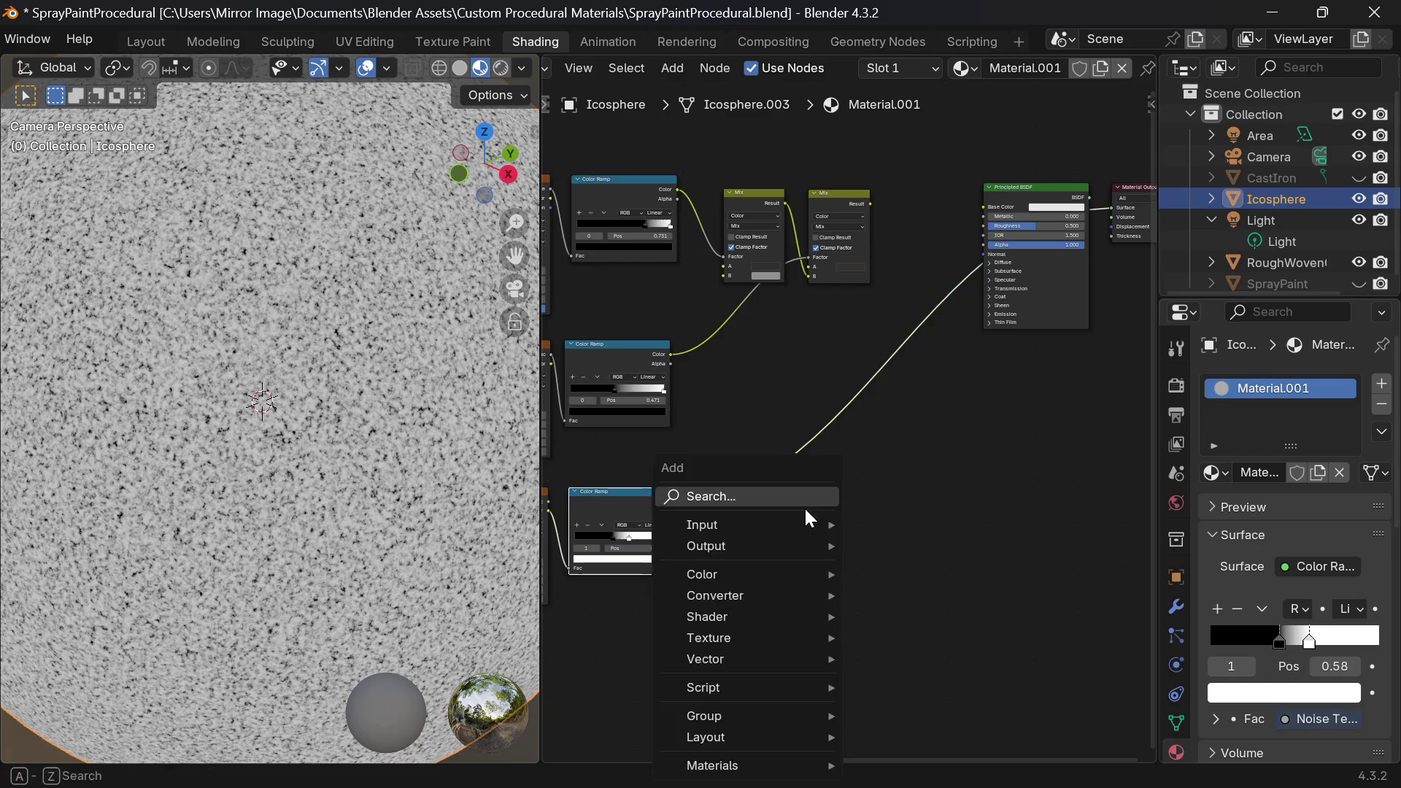
text(bump)
key(Return)
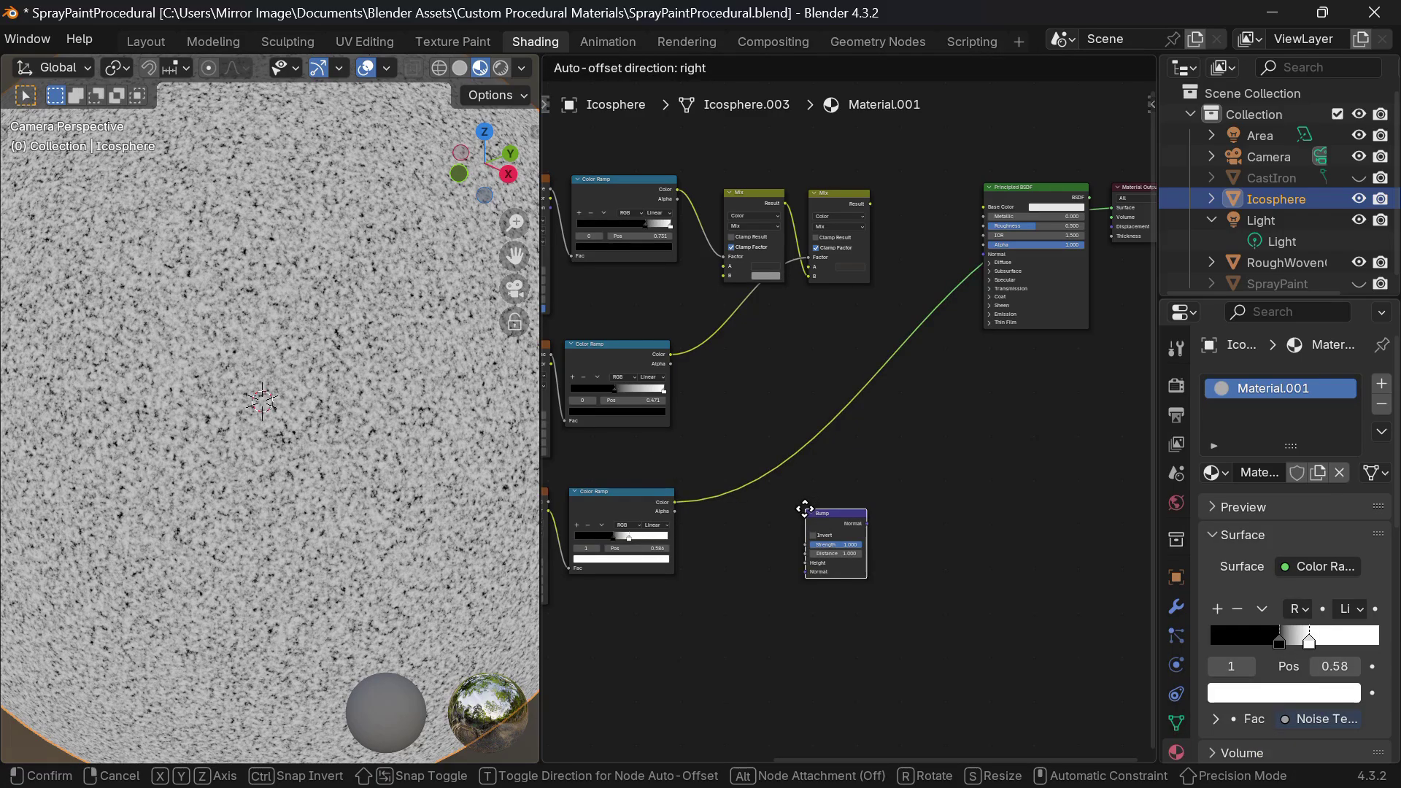
click(821, 402)
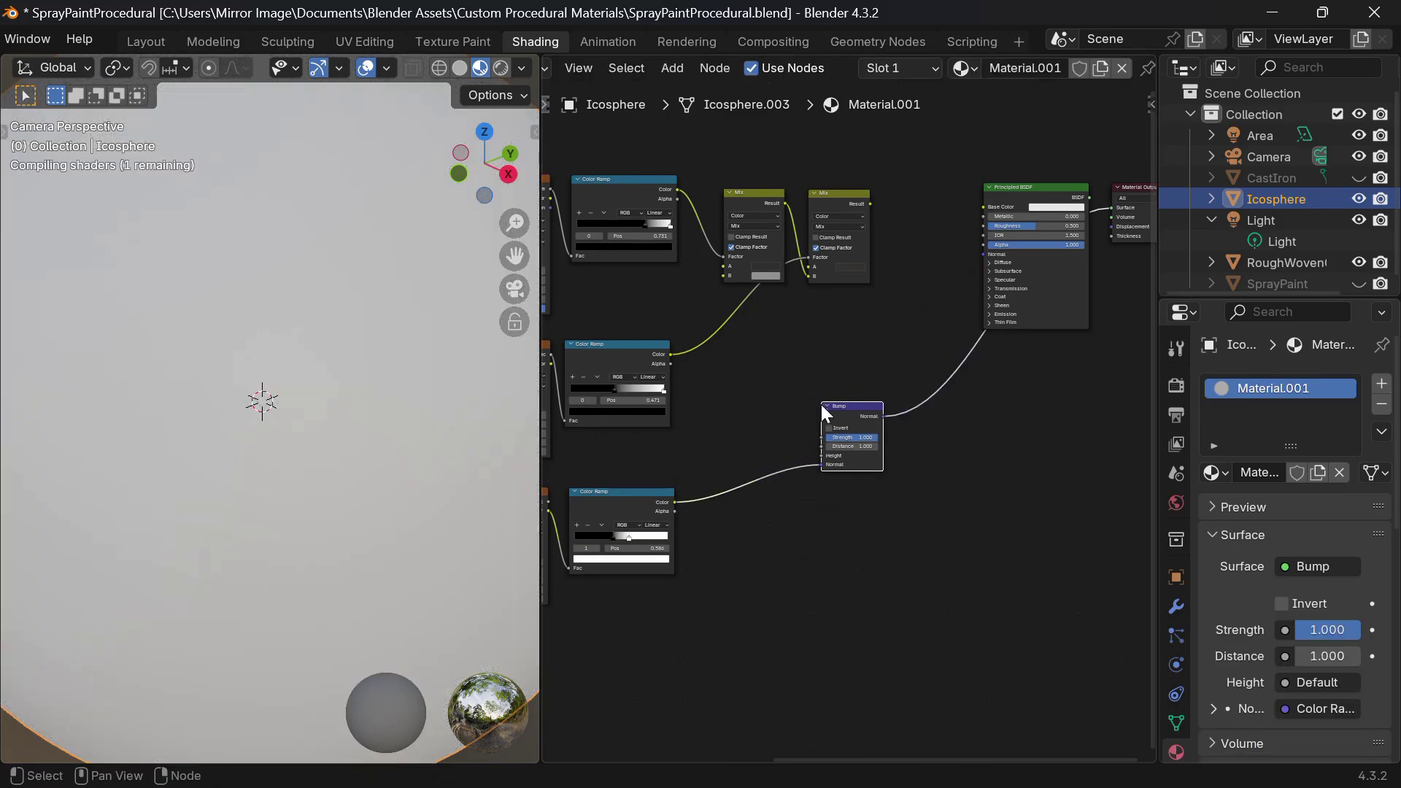
drag(822, 465, 821, 456)
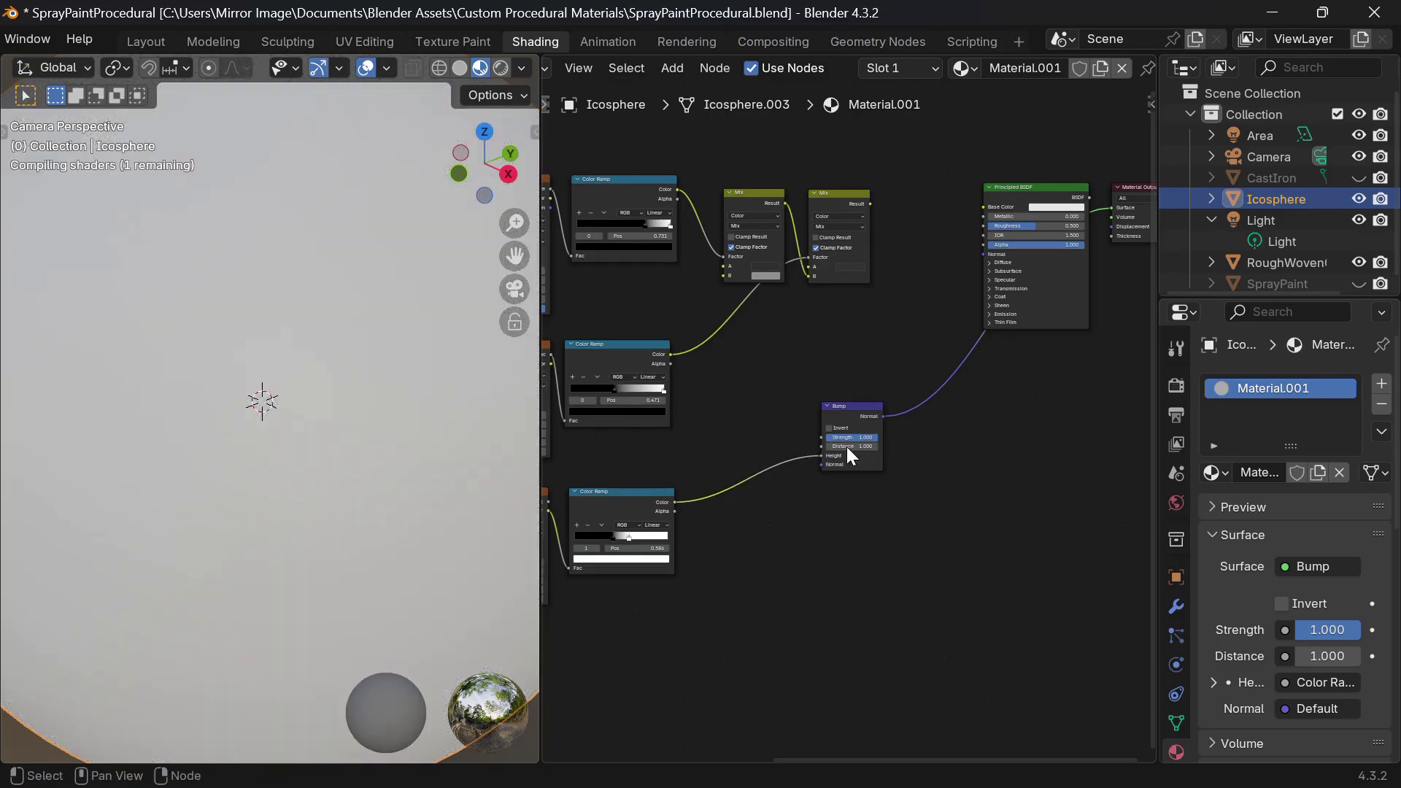
Step: Set the Bump node's Strength to 0.1 and shift the node slightly toward the Principled BSDF
click(865, 439)
text(.1)
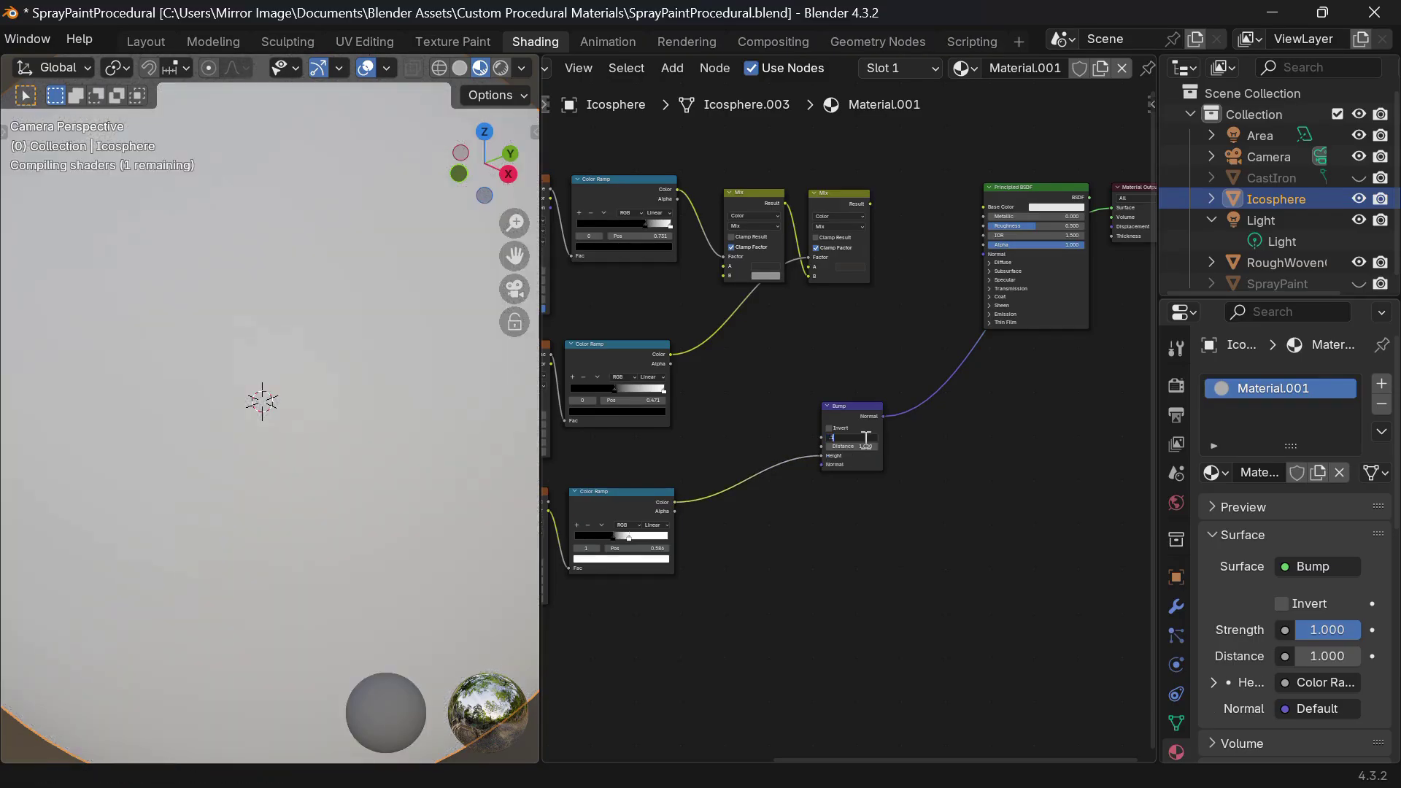
key(Return)
click(835, 410)
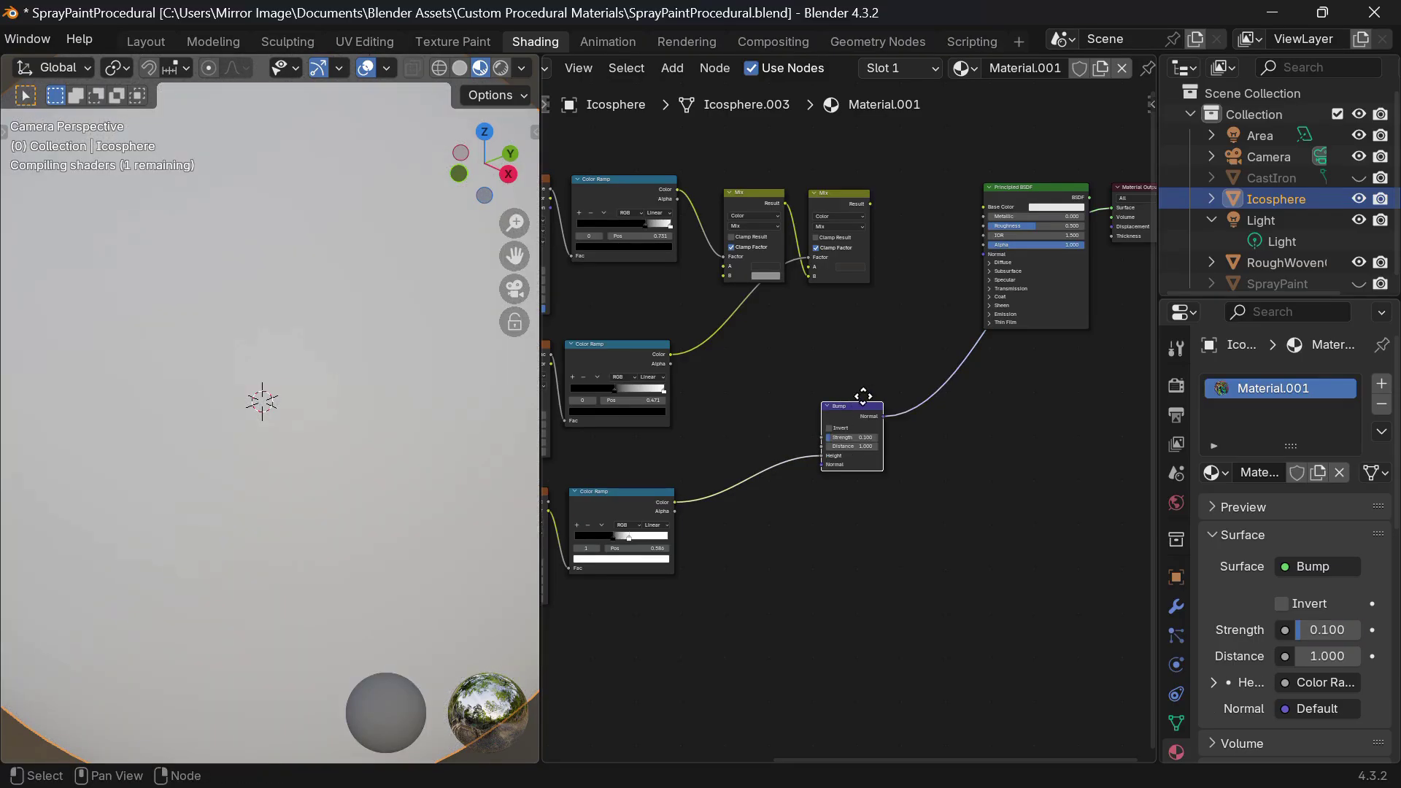
drag(863, 396, 876, 391)
Step: Restore the Principled BSDF as the surface output, and connect the second Mix result to Base Color and the Bump to Normal
scroll(812, 494, left, 2)
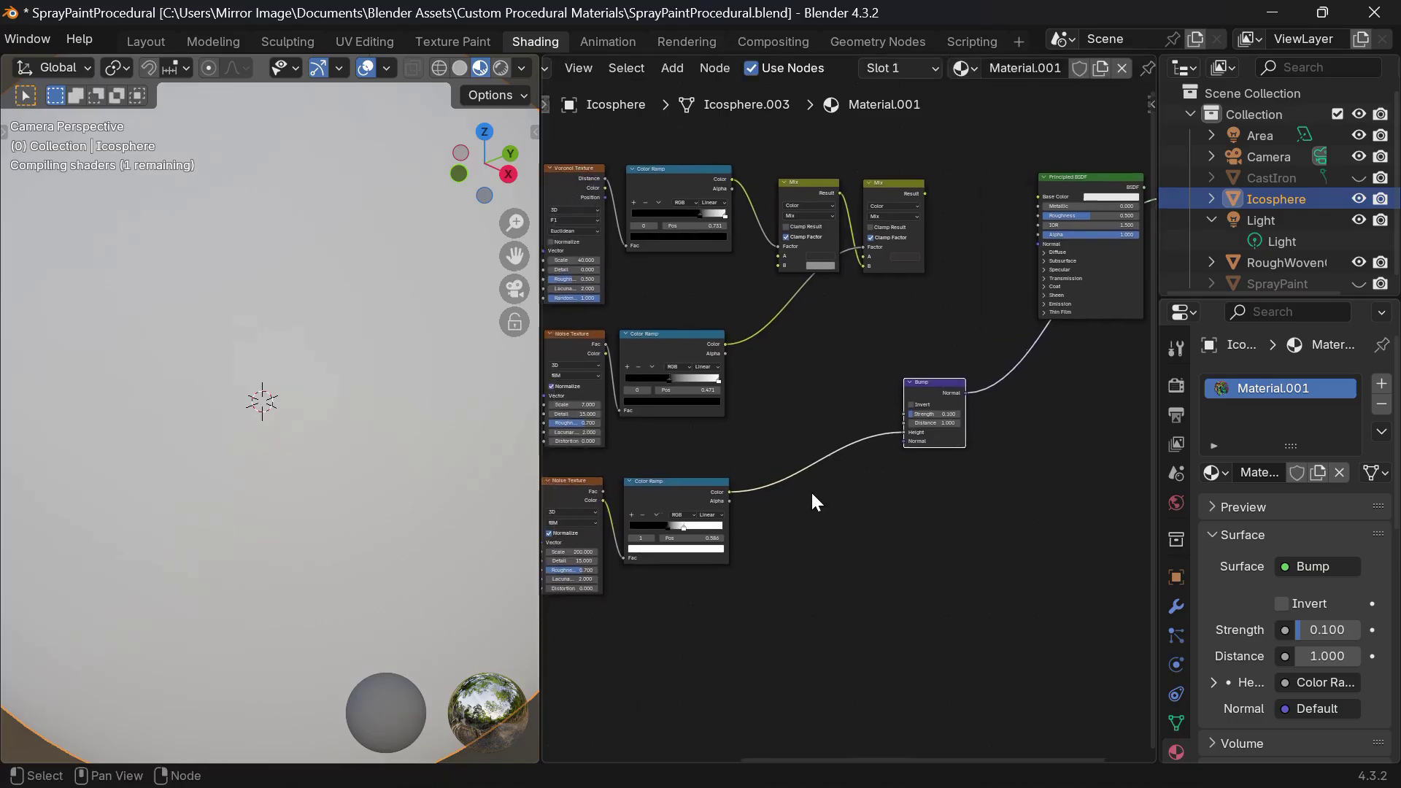
scroll(813, 495, left, 1)
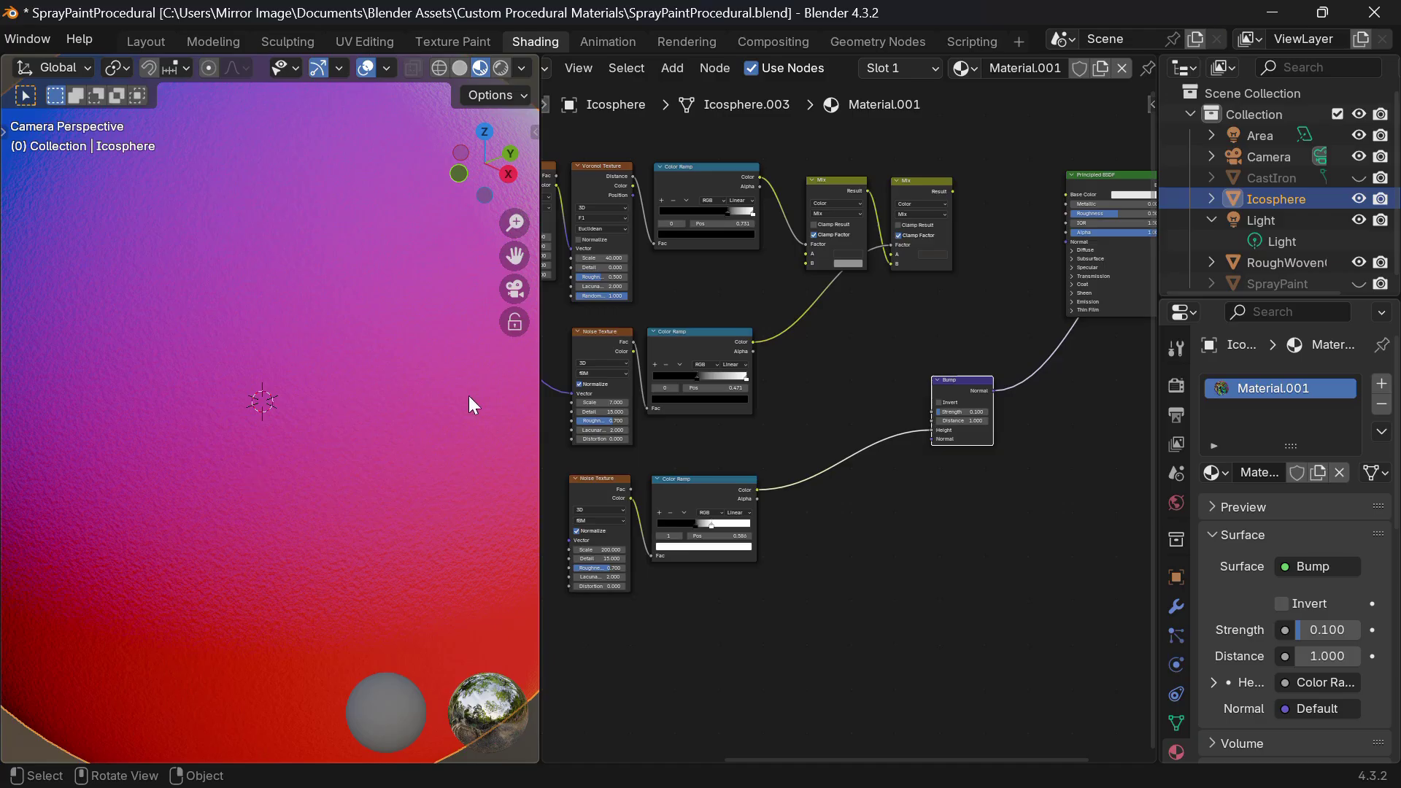
scroll(873, 359, right, 5)
scroll(873, 359, up, 2)
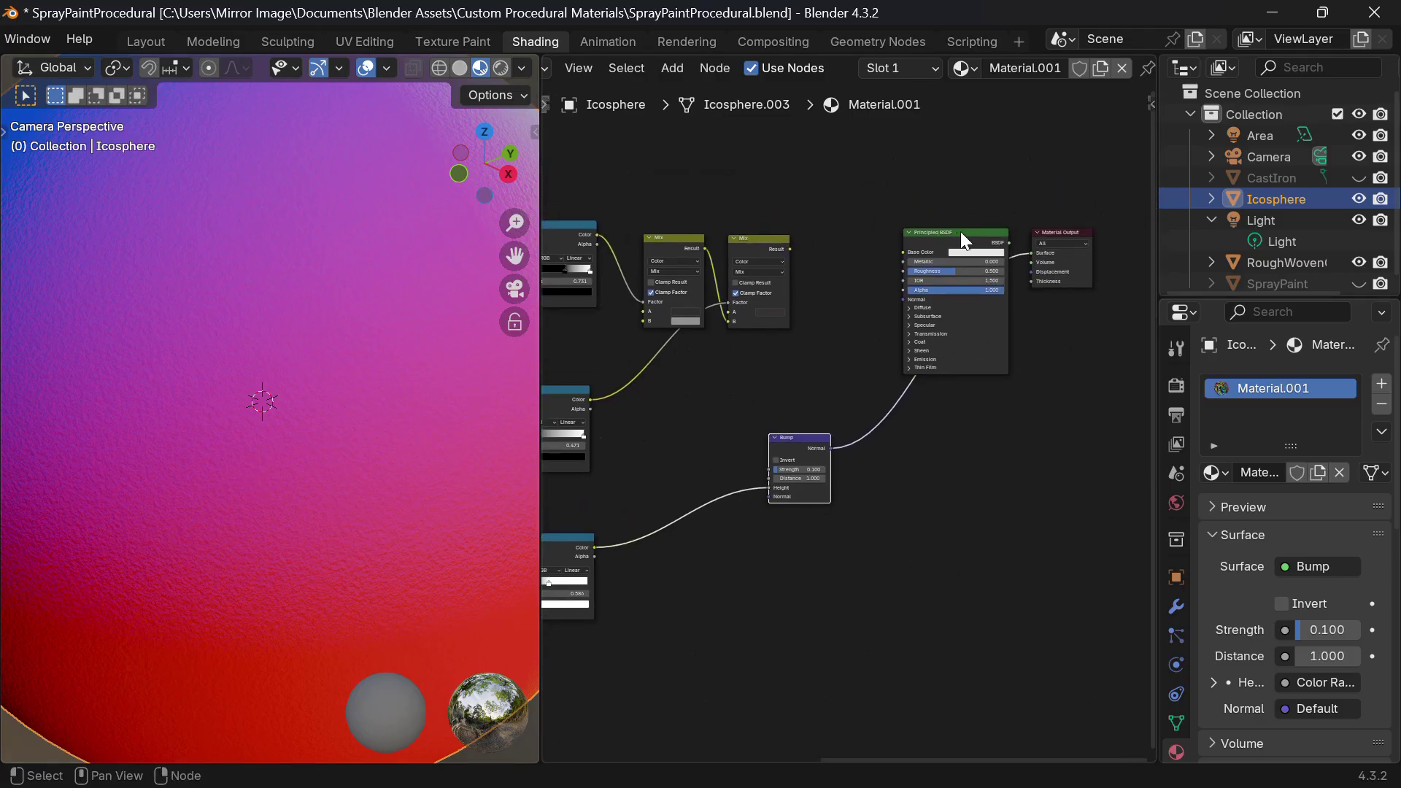
ctrl+shift+click(970, 236)
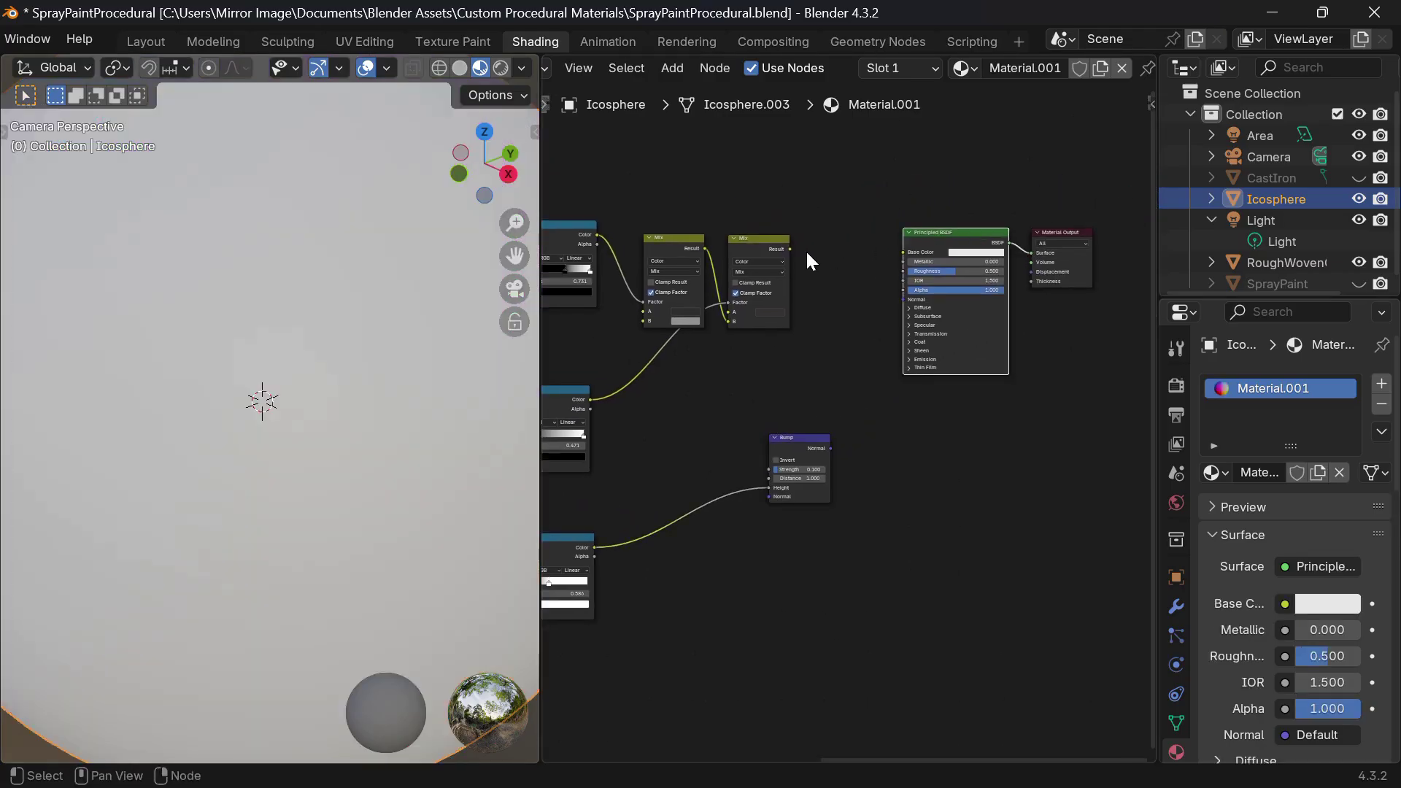
drag(791, 250, 903, 253)
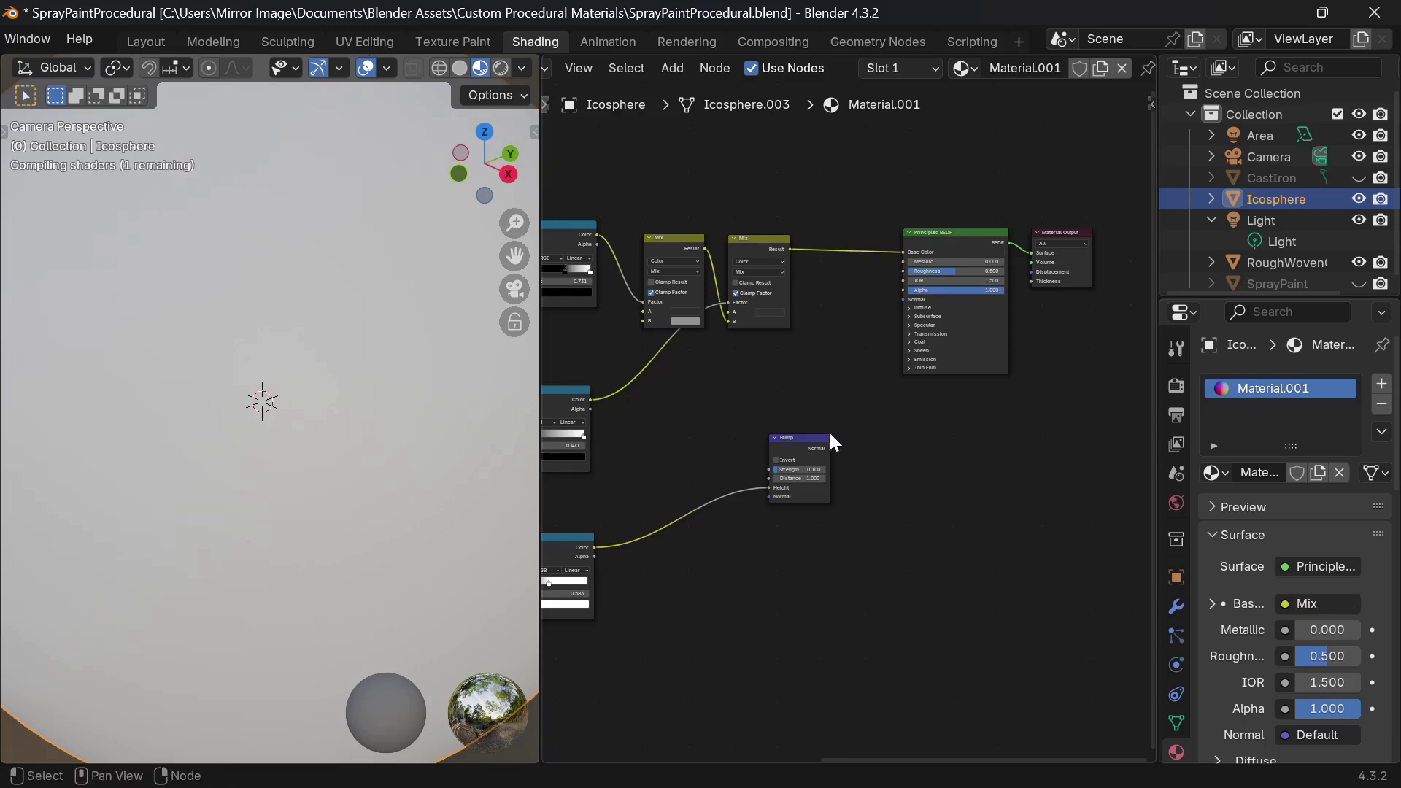
drag(831, 448, 902, 300)
Step: Add a second Bump node and place it unconnected before the first Bump node
scroll(753, 377, left, 3)
scroll(753, 376, down, 2)
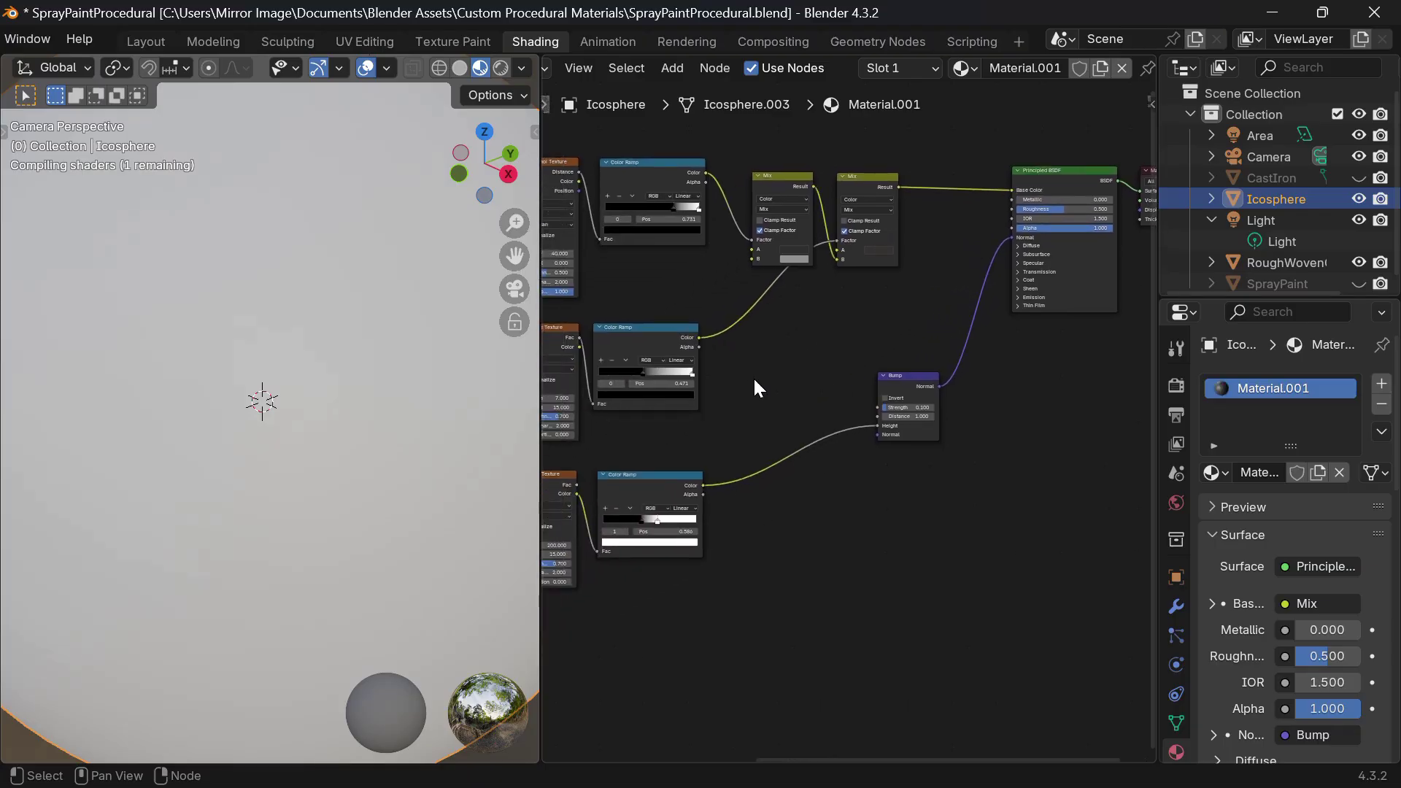
scroll(924, 470, up, 4)
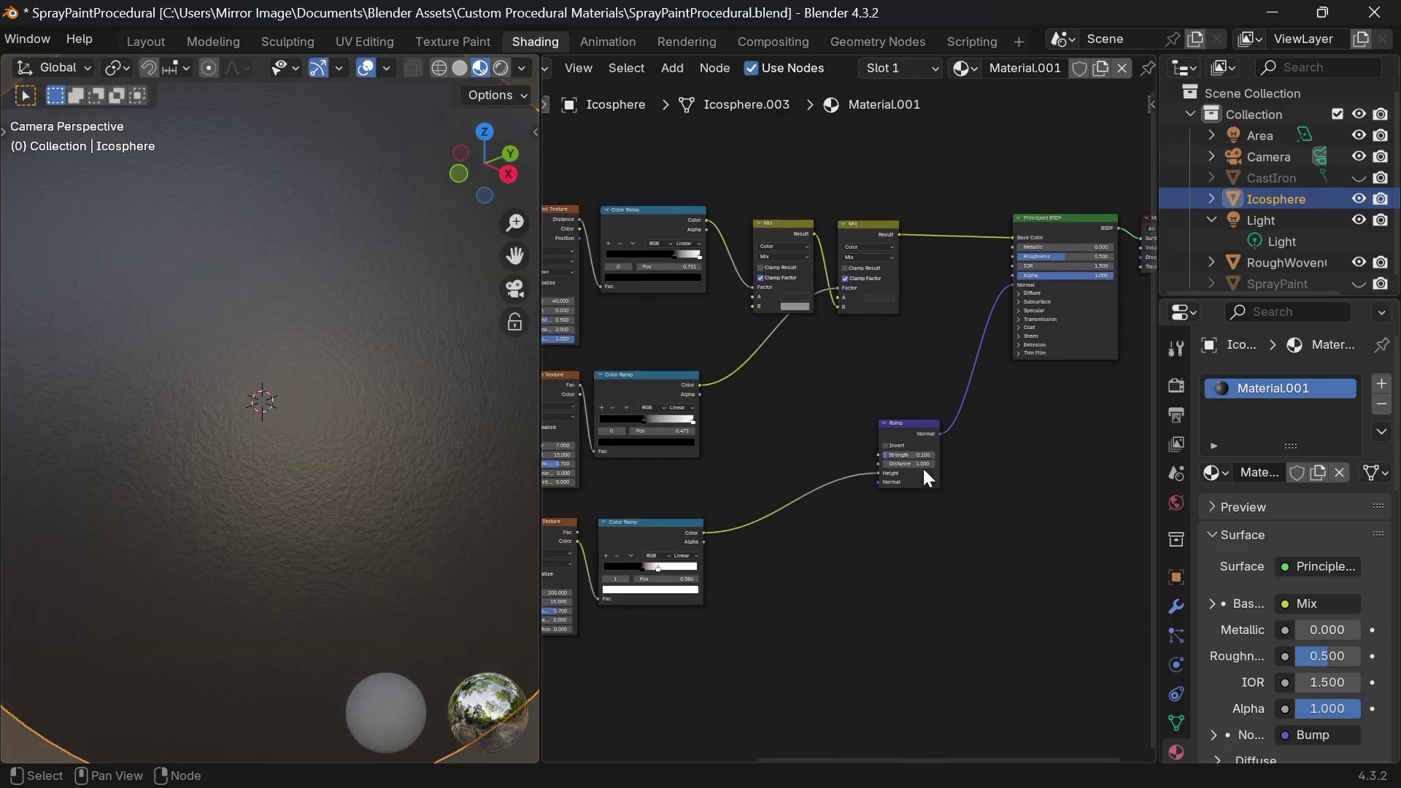
scroll(924, 471, down, 2)
scroll(924, 471, left, 1)
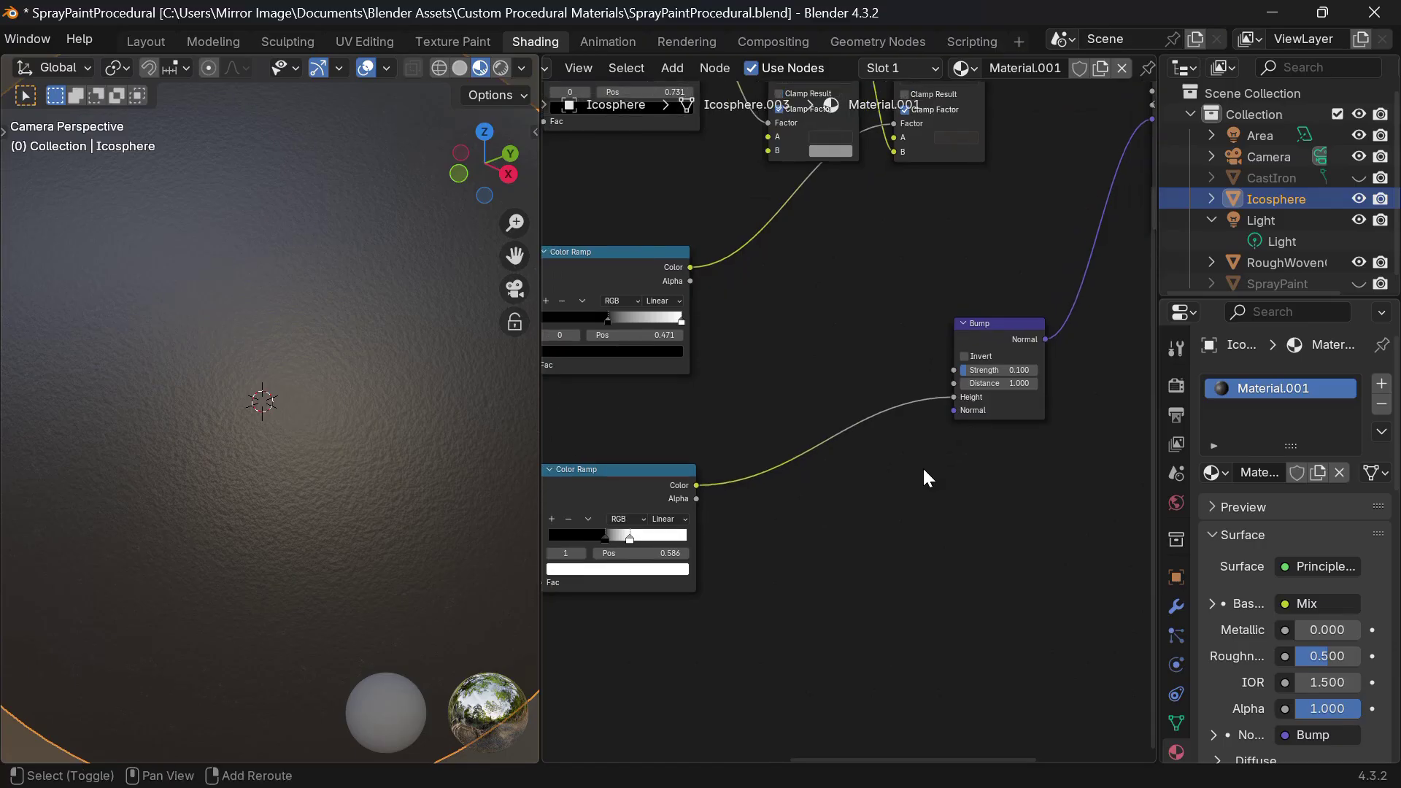
key(shift+a)
text(bu)
key(Return)
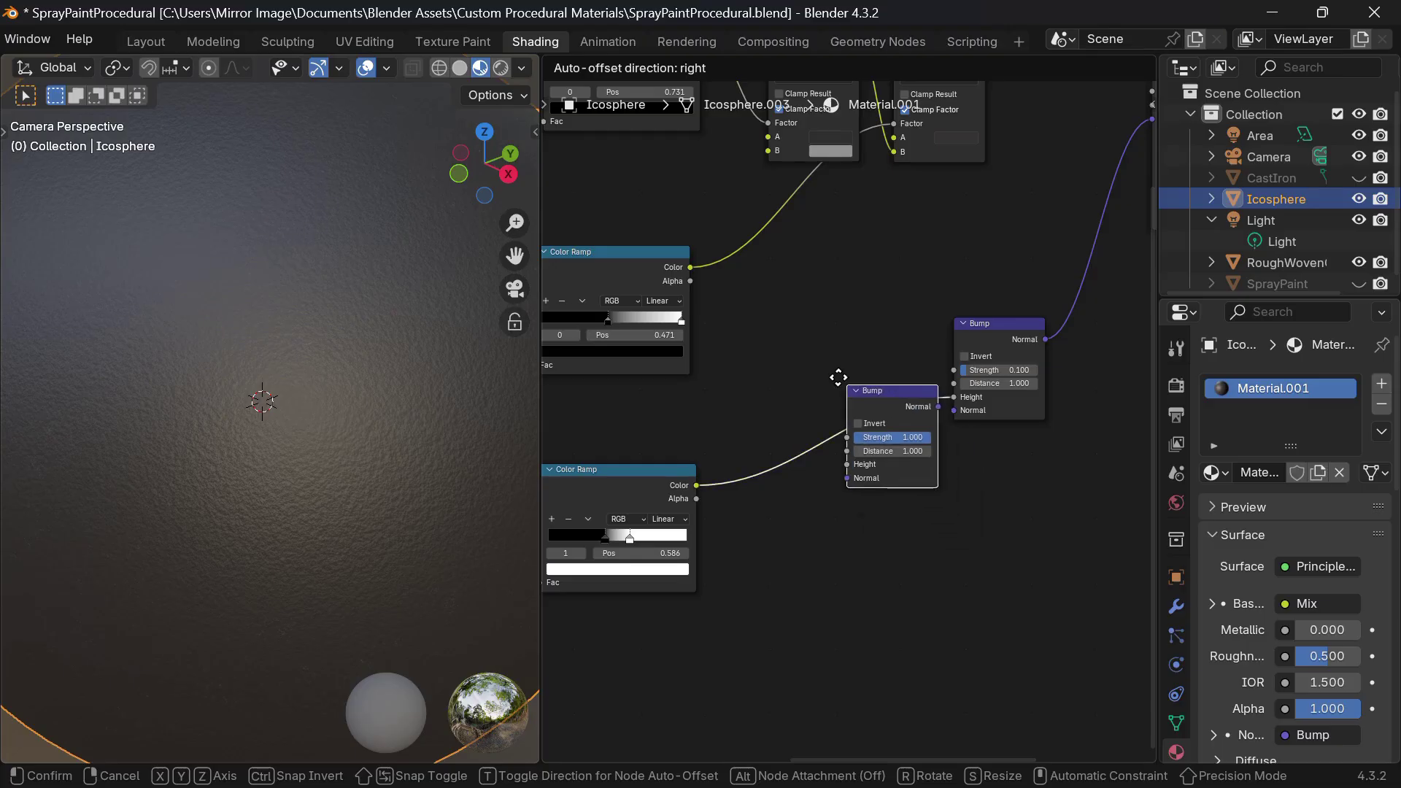
click(822, 290)
Step: Connect the first Color Ramp's Color to the new Bump's Height and that Bump's Normal output to the other Bump's Normal input
scroll(794, 277, down, 2)
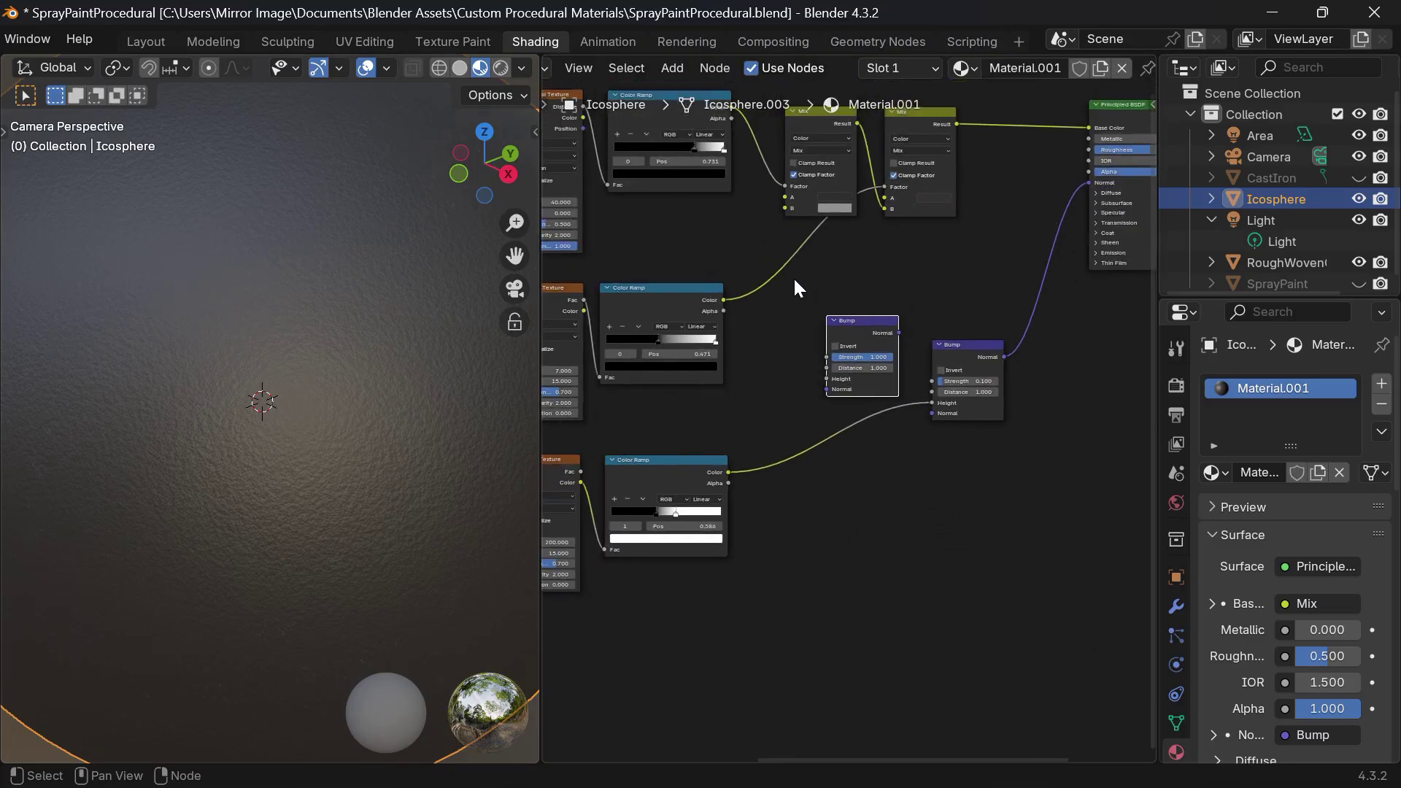
drag(714, 154, 801, 423)
drag(881, 377, 914, 458)
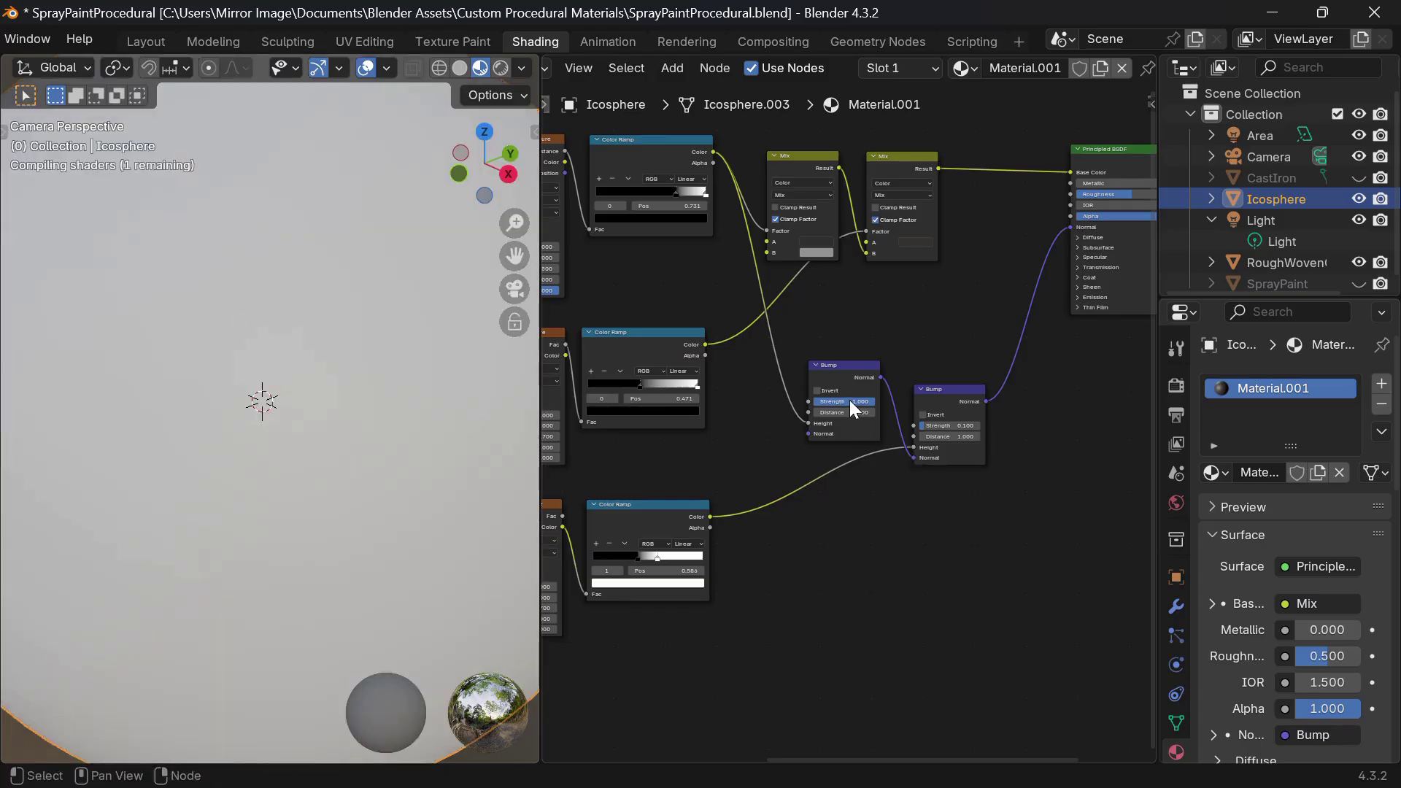
Step: Set the new Bump node's Strength to 0.1 and enable Invert on it
click(849, 400)
key(BackSpace)
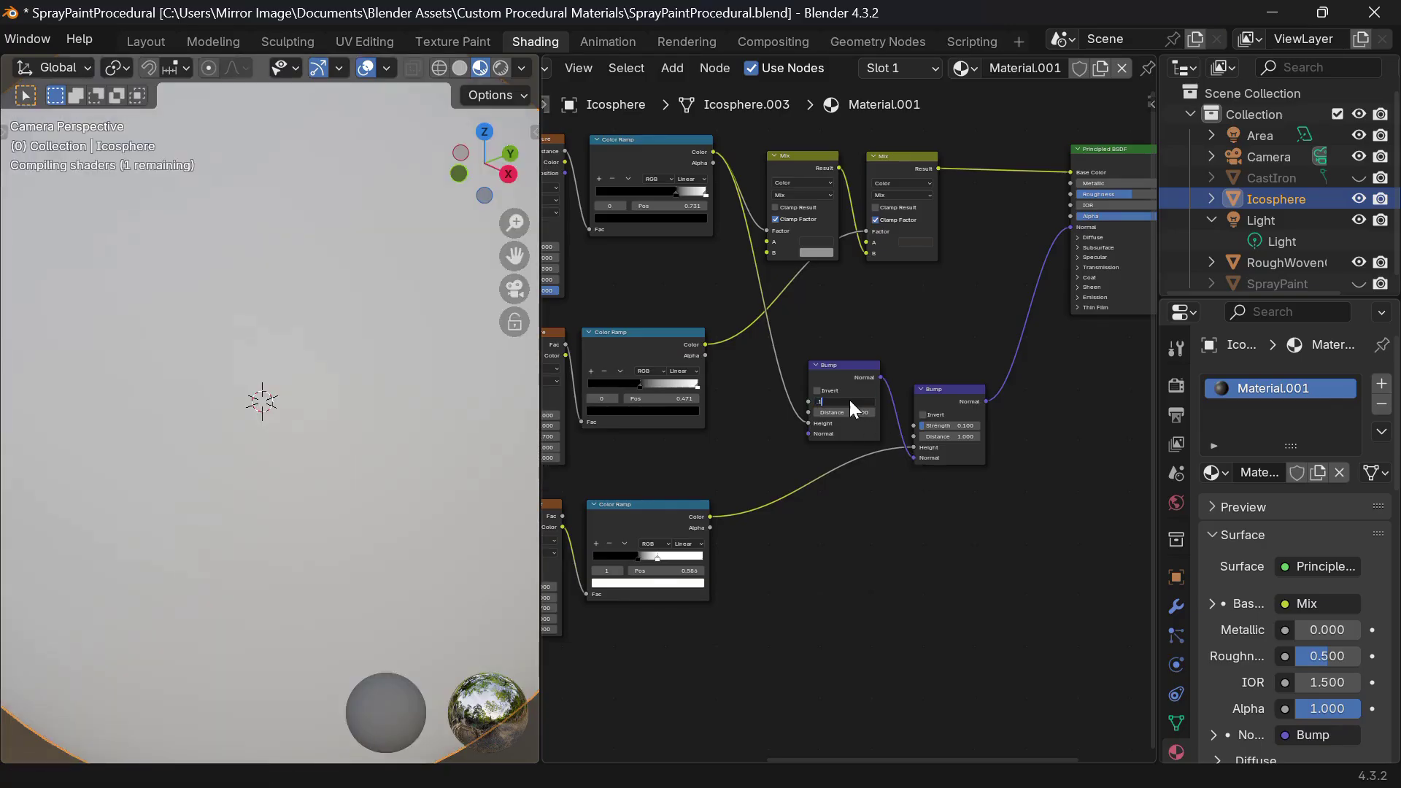
text(.1)
key(Return)
click(813, 391)
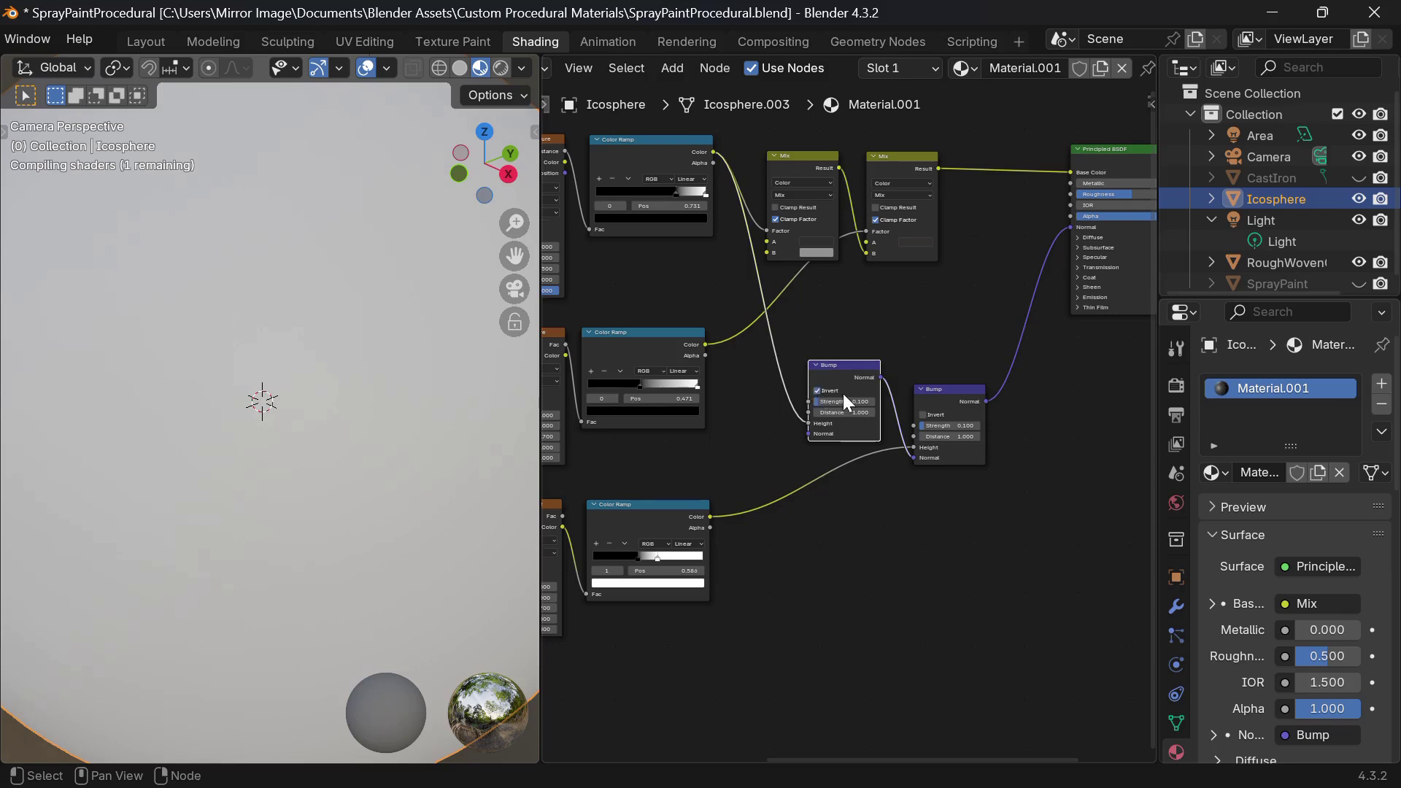
Step: Arrange both Bump nodes side by side, next to the third Color Ramp
key(g)
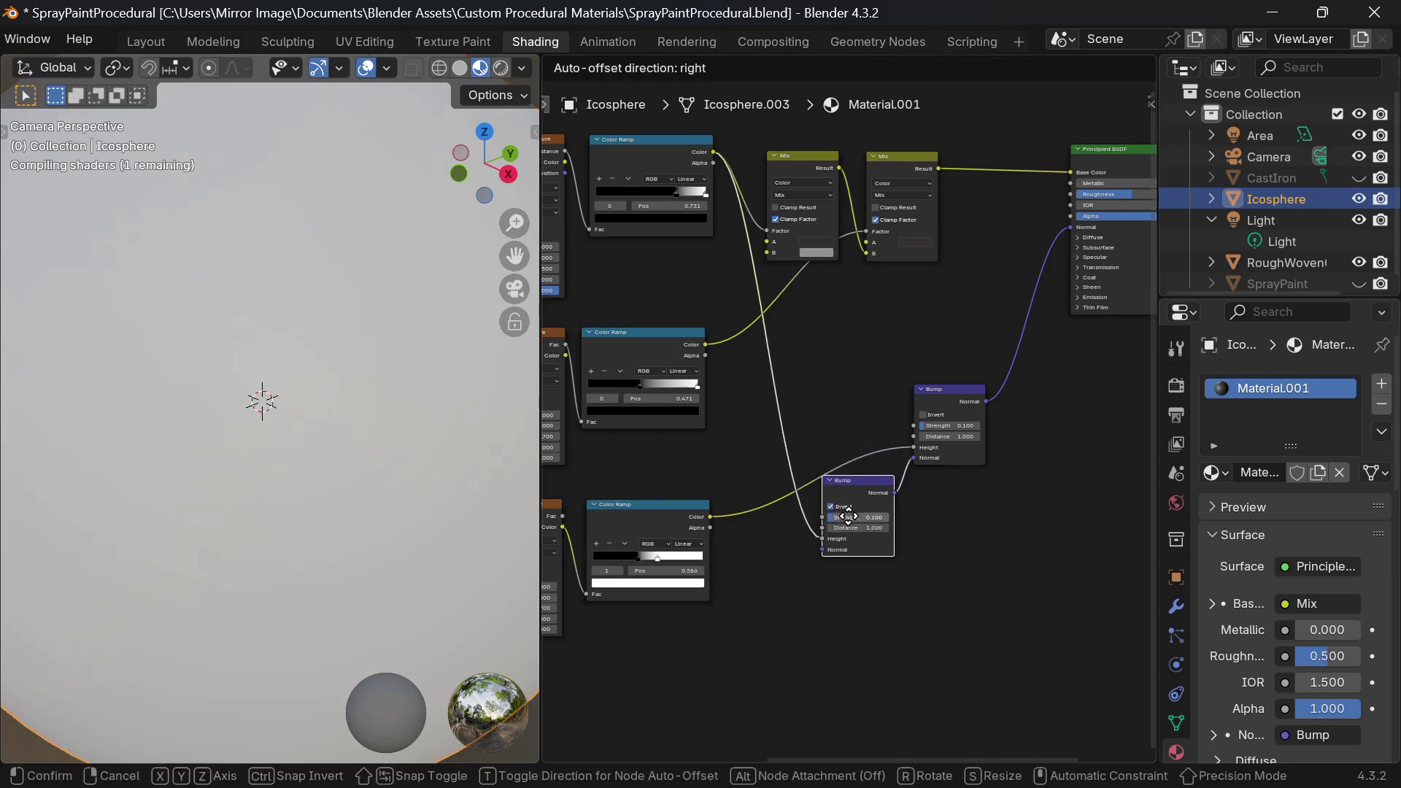
click(832, 549)
drag(949, 406, 923, 537)
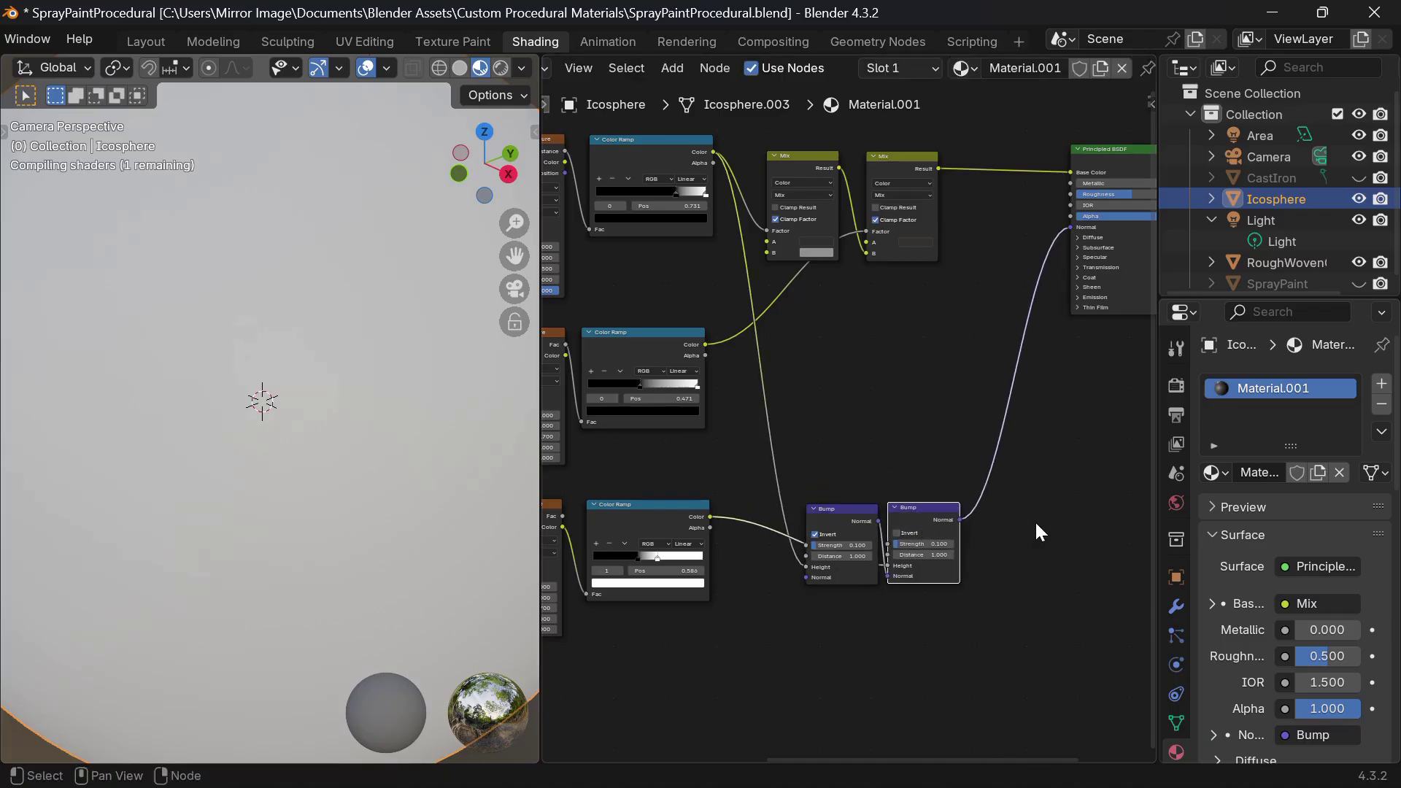
Step: Move the Principled BSDF and Material Output nodes farther away from the Mix nodes to make room between them
scroll(1036, 523, down, 2)
scroll(1036, 523, up, 5)
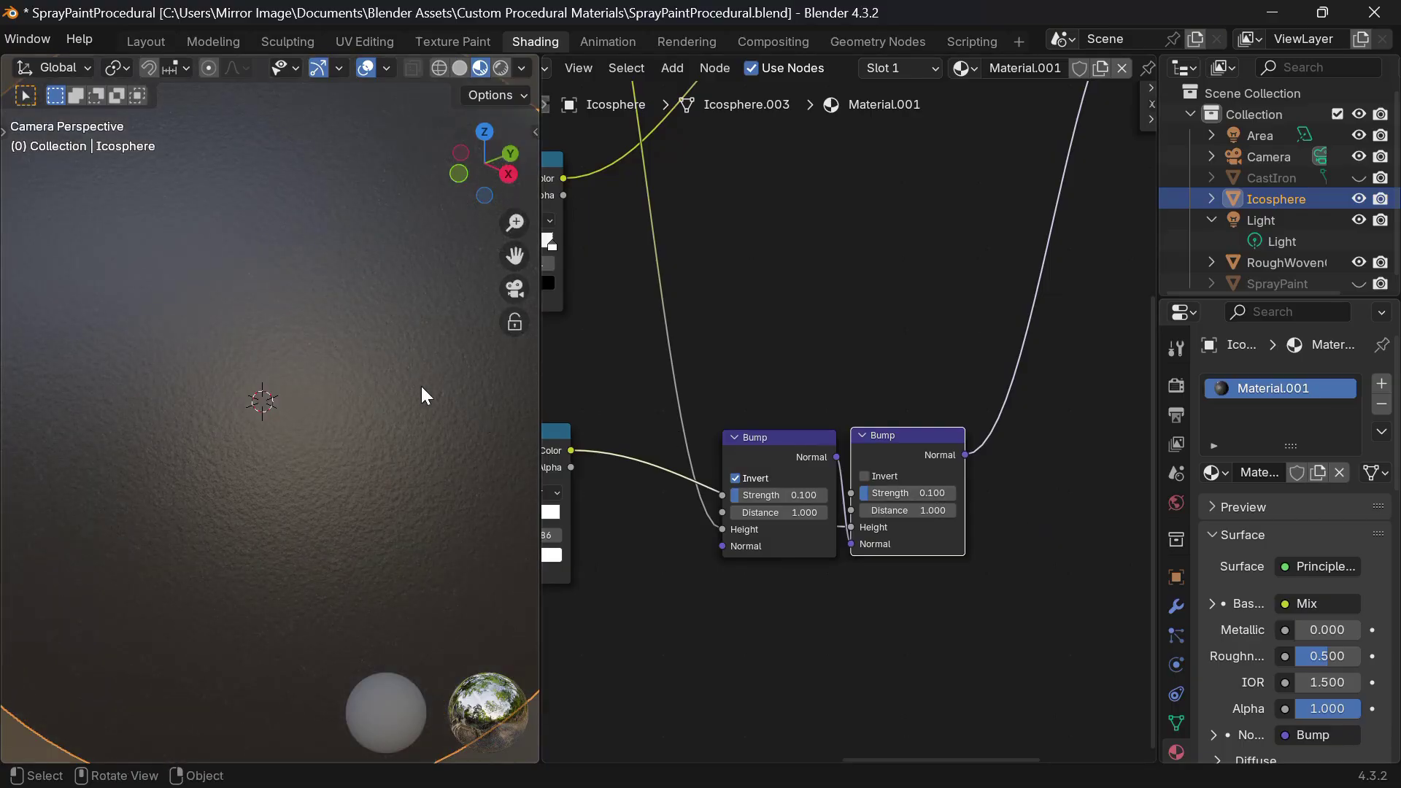
scroll(421, 387, down, 5)
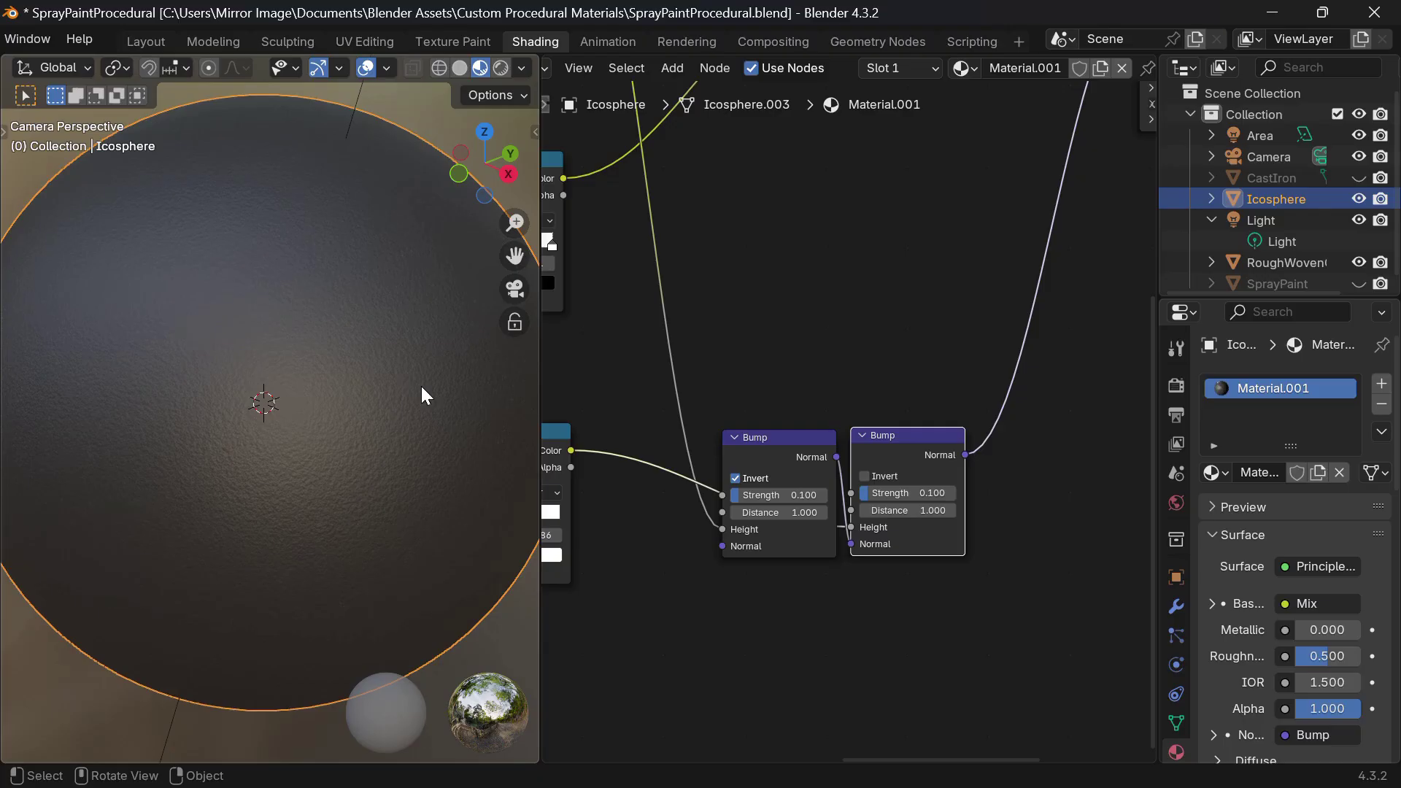
scroll(421, 386, down, 1)
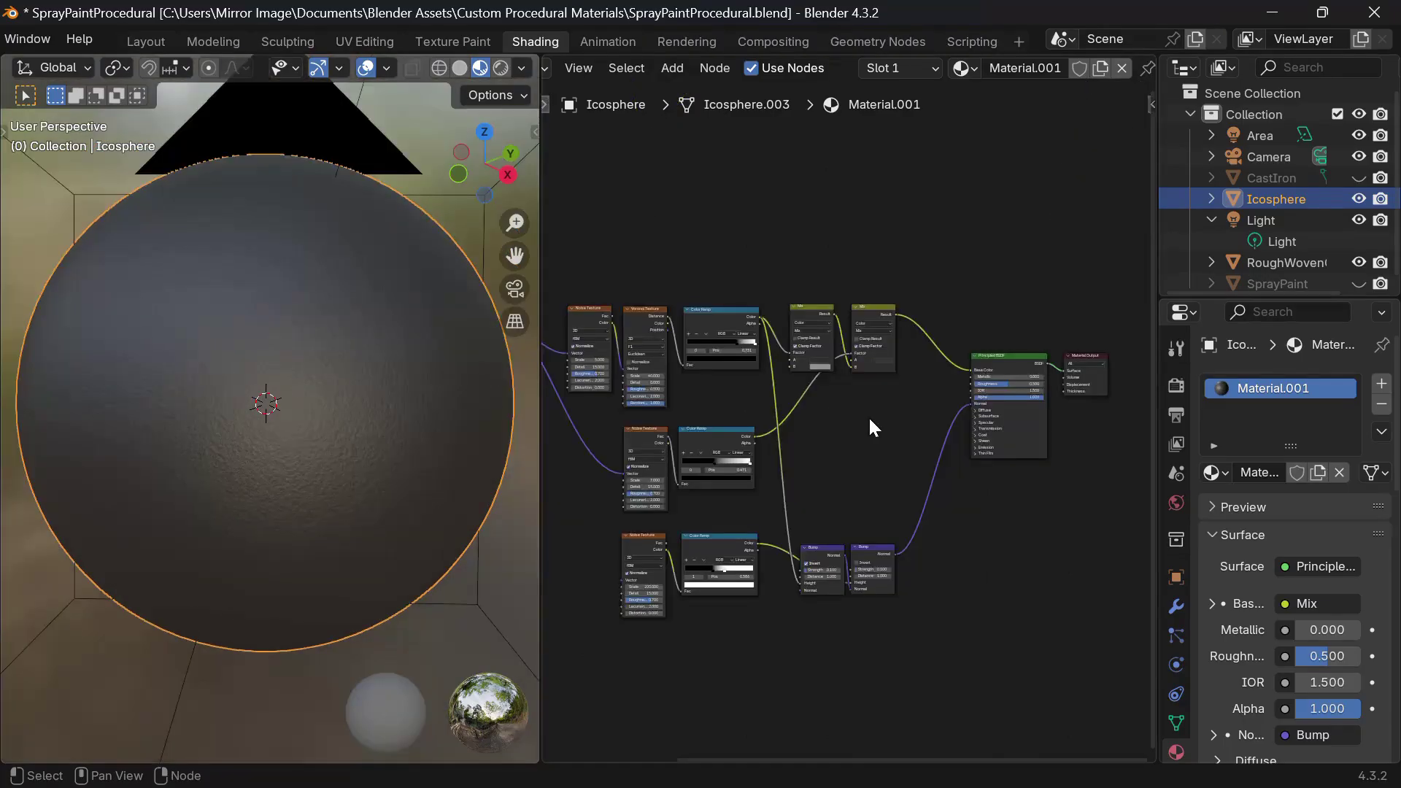
scroll(868, 416, up, 5)
scroll(869, 416, up, 3)
middle_drag(869, 416, 651, 510)
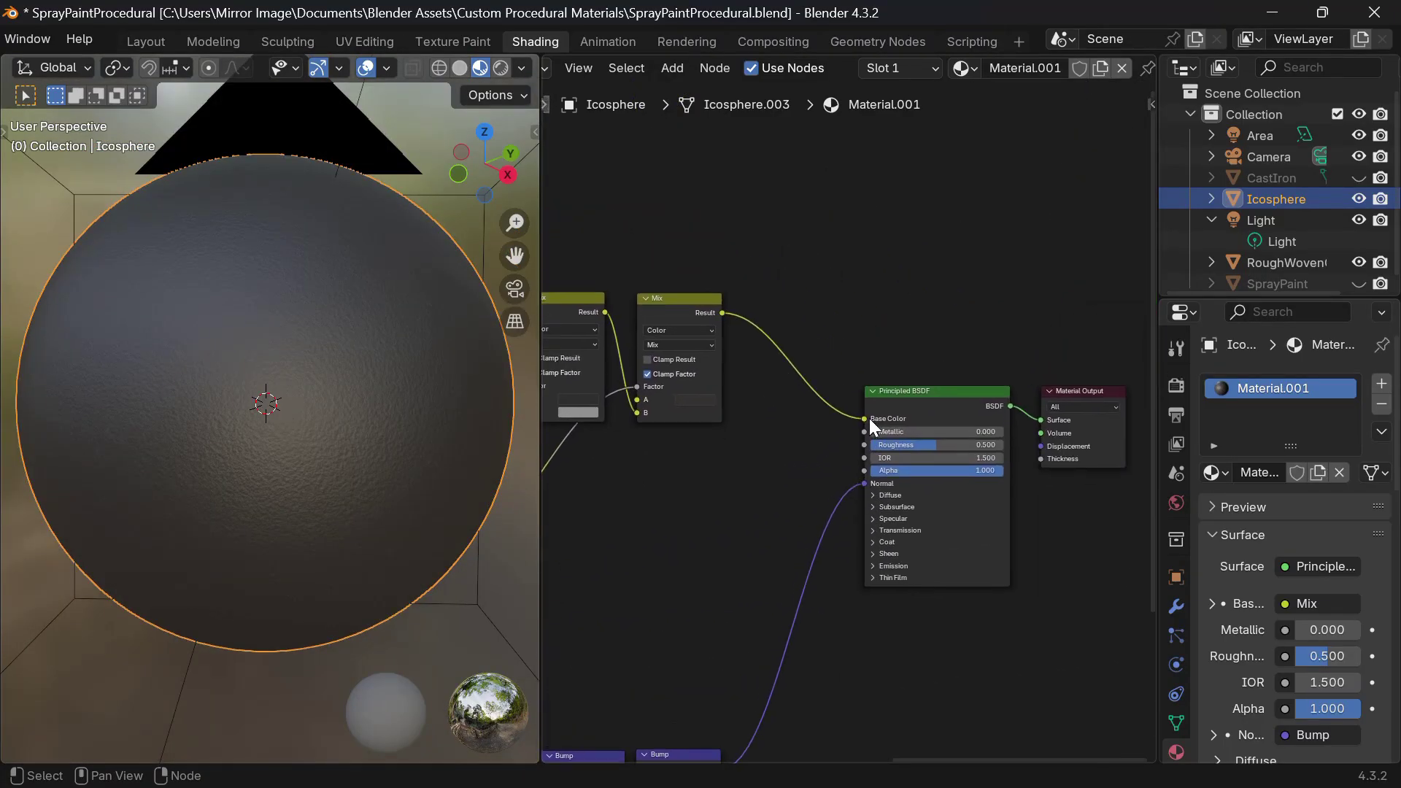
scroll(887, 357, right, 5)
drag(1058, 501, 1056, 492)
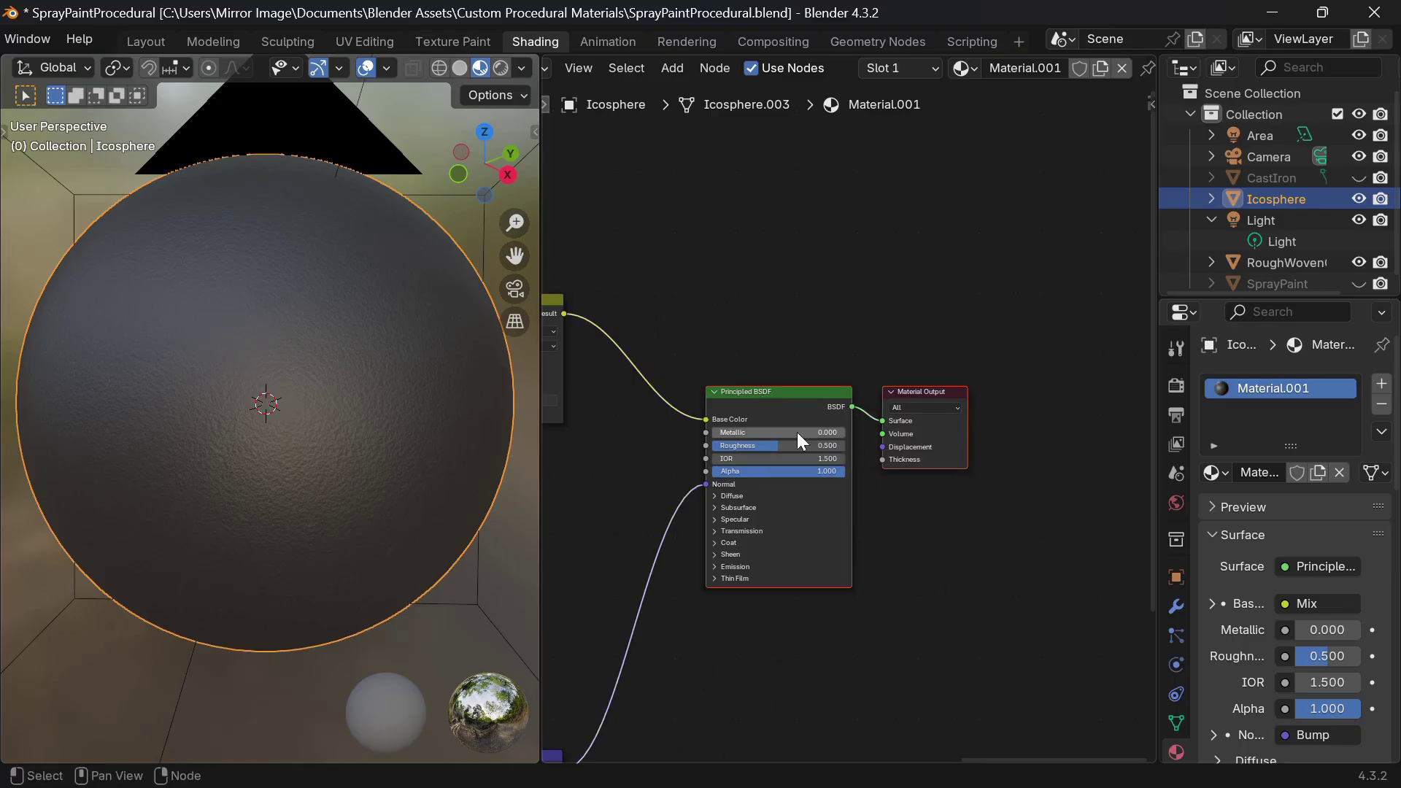
drag(711, 398, 1093, 374)
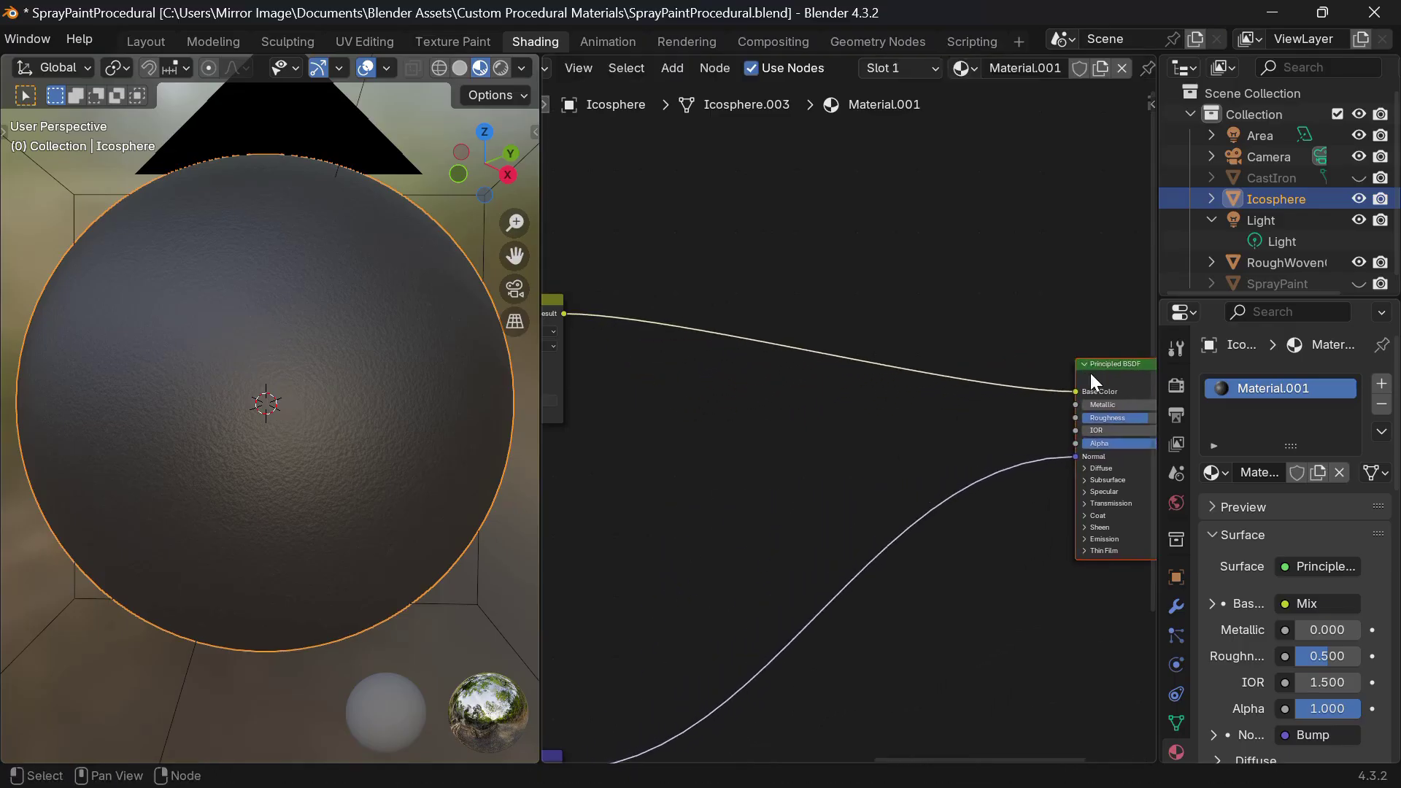
Step: Move the two Mix nodes higher and the two Bump nodes lower to free space between them
middle_drag(586, 393, 885, 409)
drag(847, 275, 638, 399)
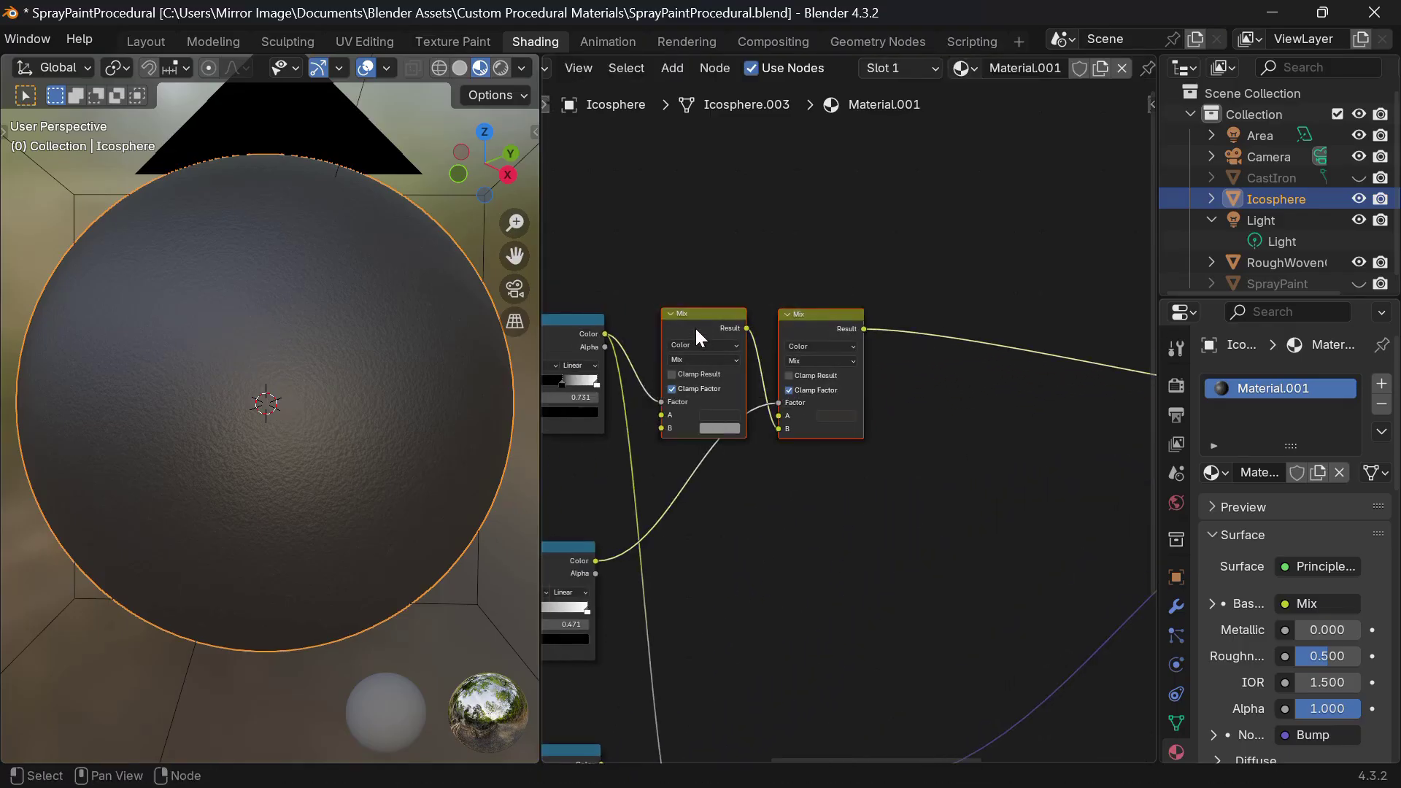
drag(694, 326, 695, 189)
shift+scroll(739, 427, down, 10)
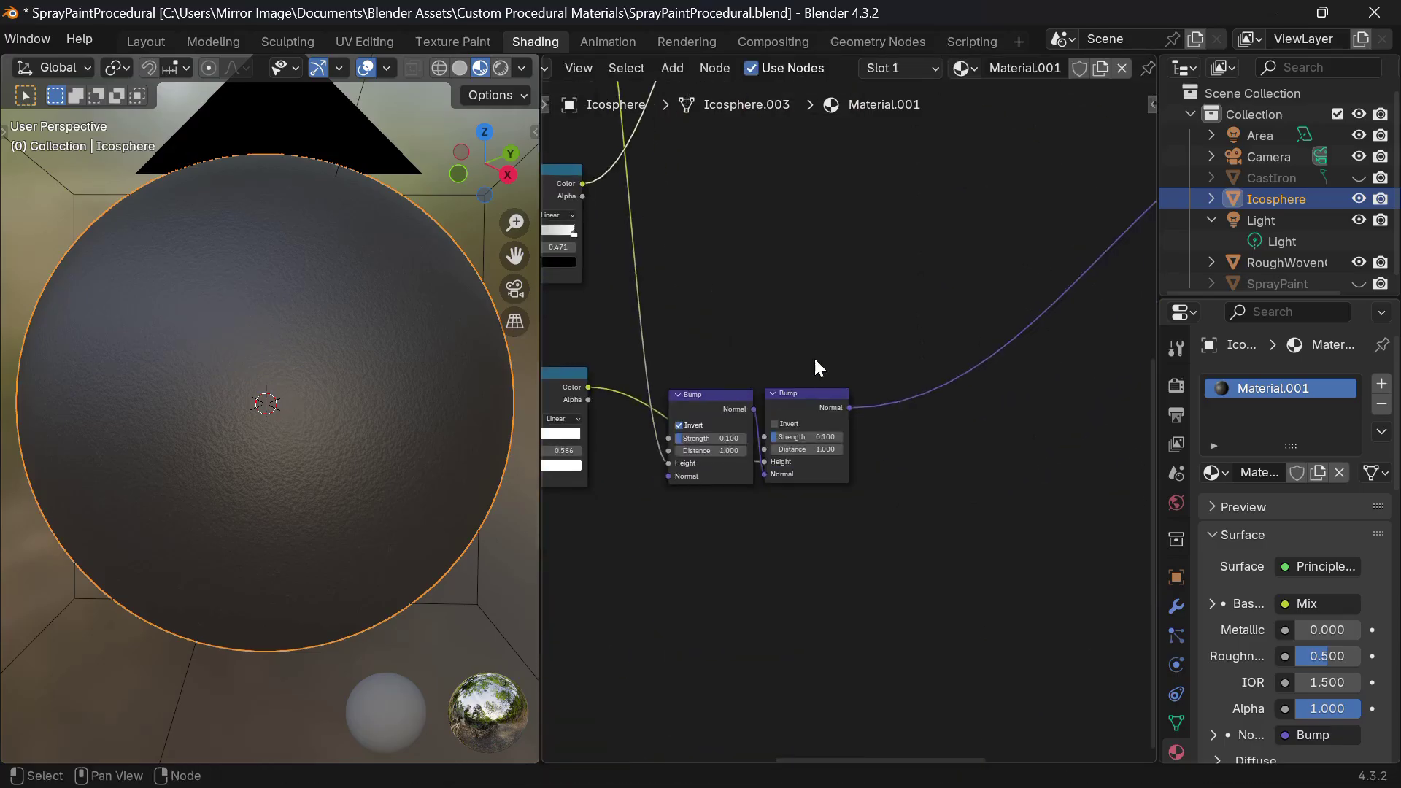
drag(816, 361, 619, 540)
drag(698, 397, 702, 603)
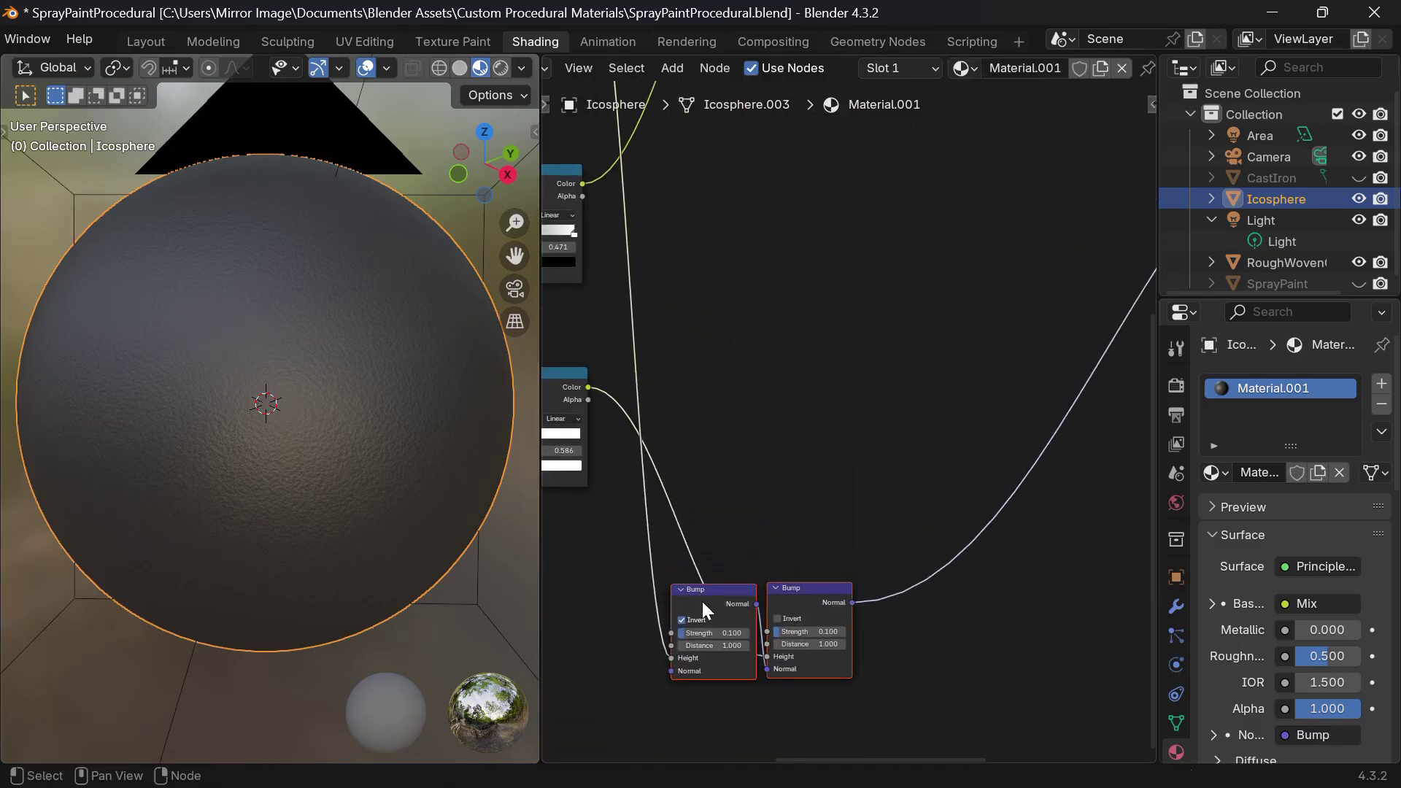
Step: Add a Color Ramp node just below the two Mix nodes in the freed space
shift+scroll(864, 241, up, 6)
scroll(864, 240, down, 4)
shift+scroll(864, 241, up, 3)
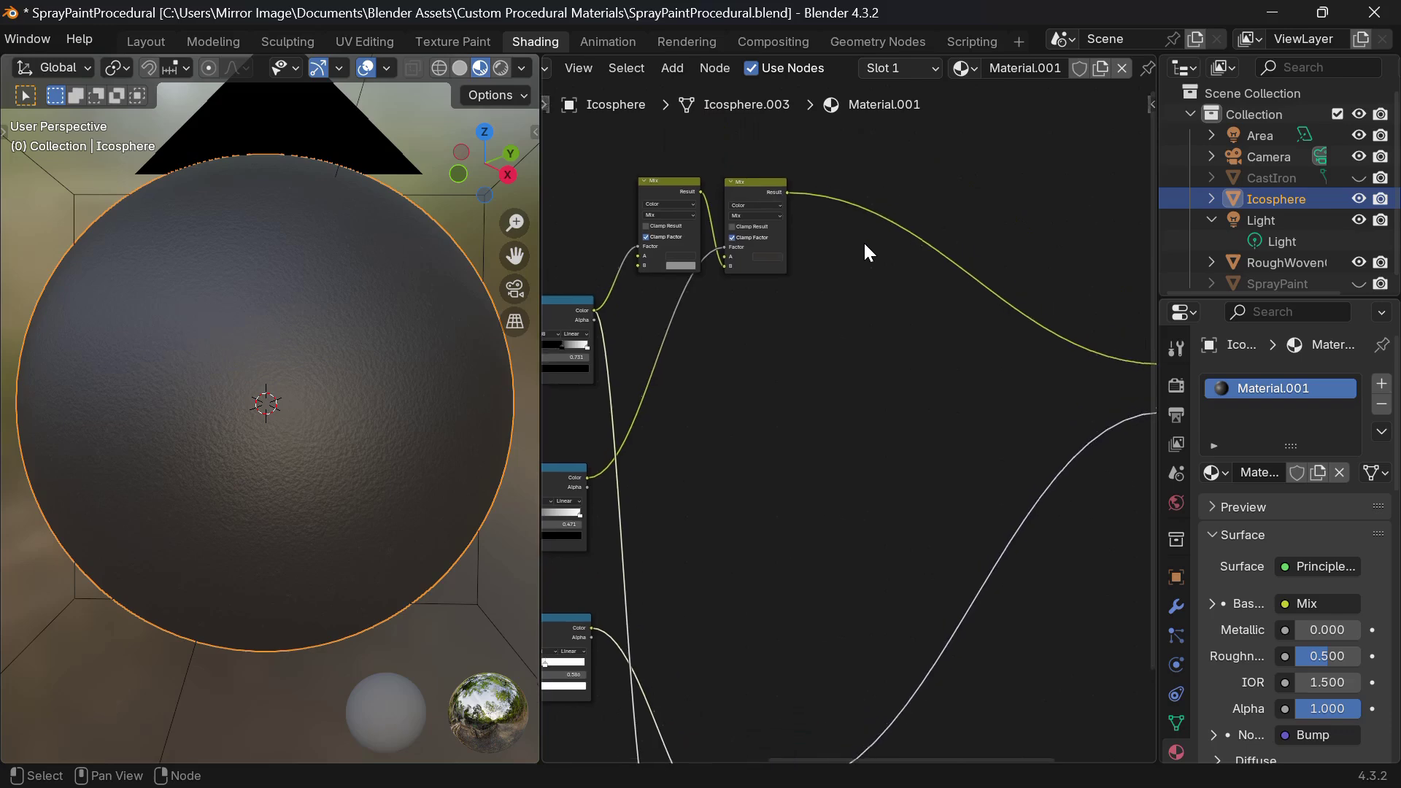
key(shift+a)
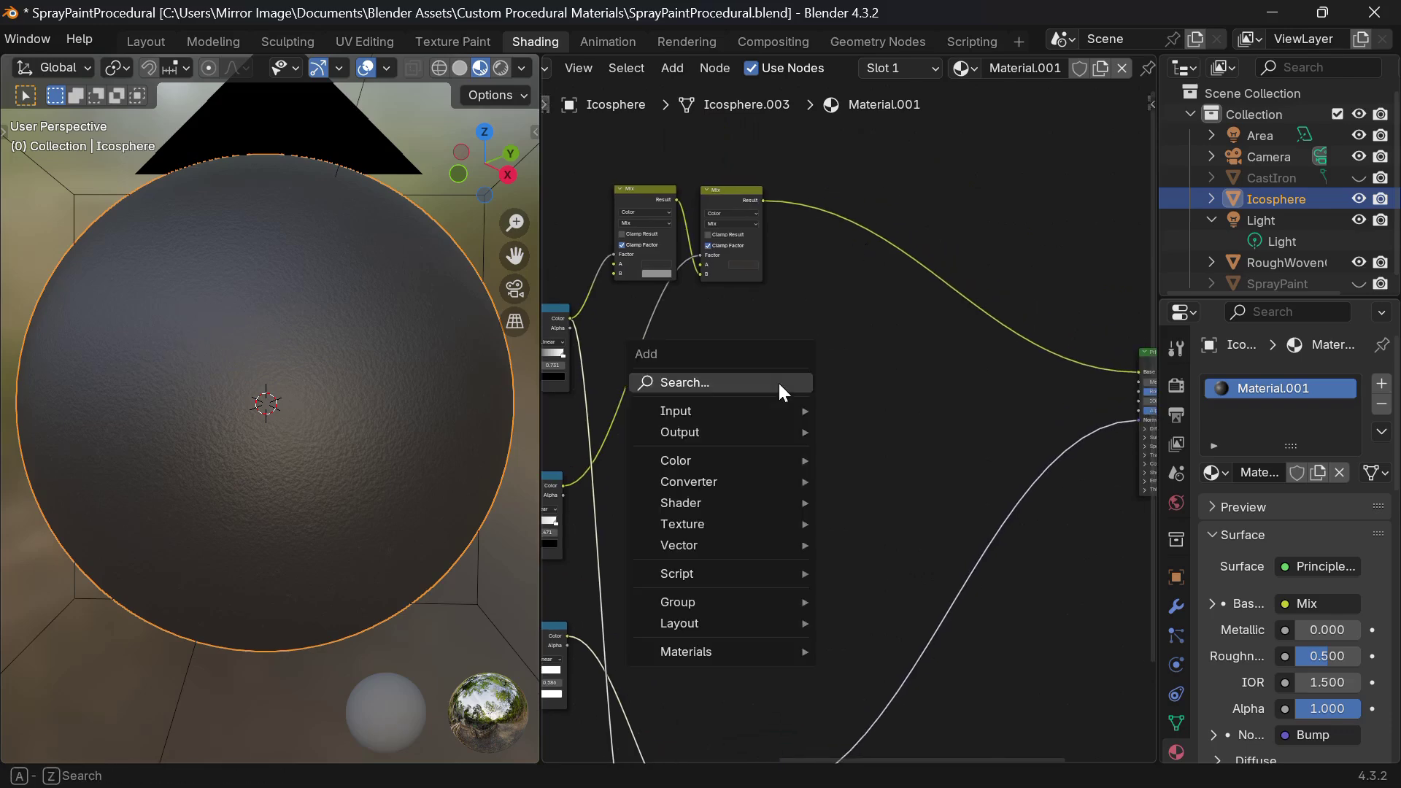
text(ramp)
key(Return)
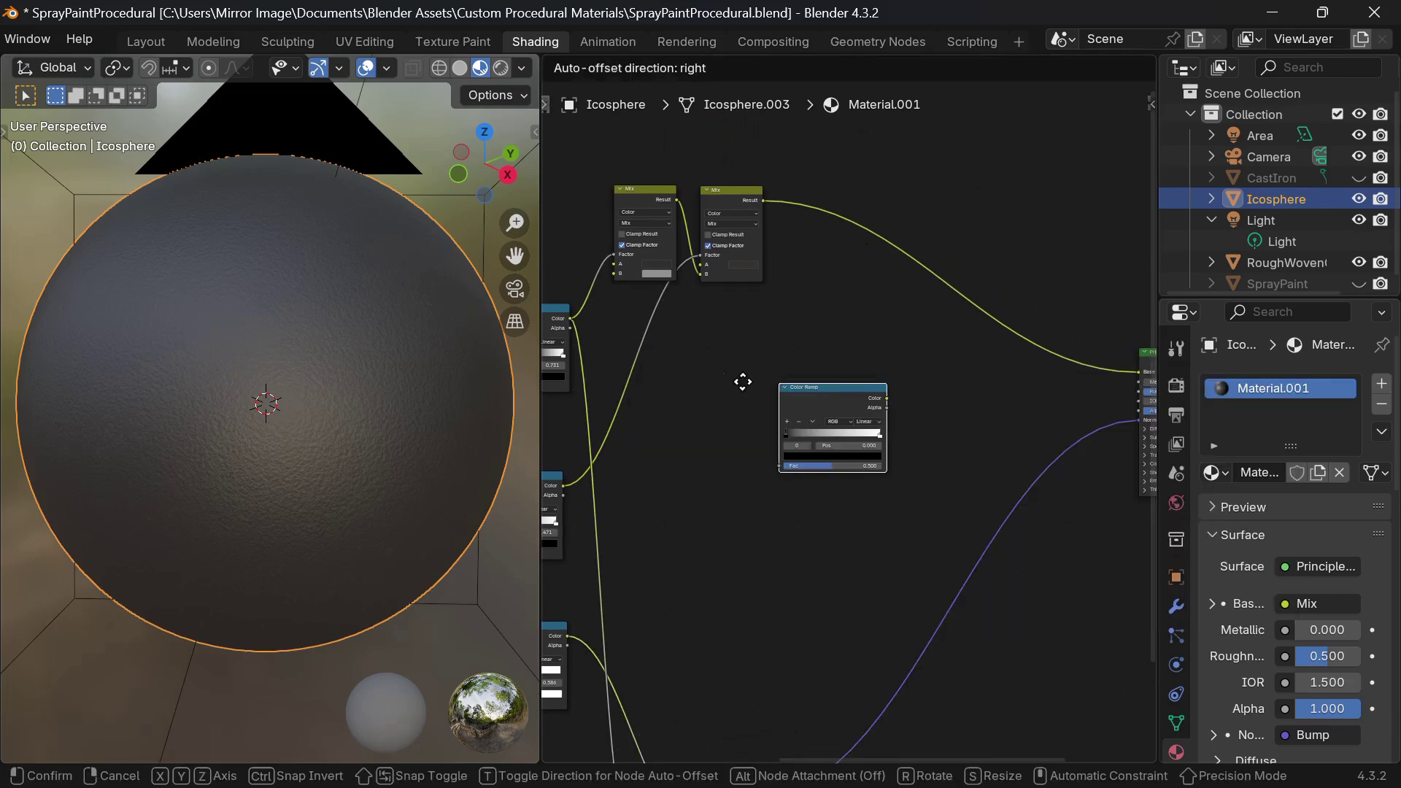
click(713, 379)
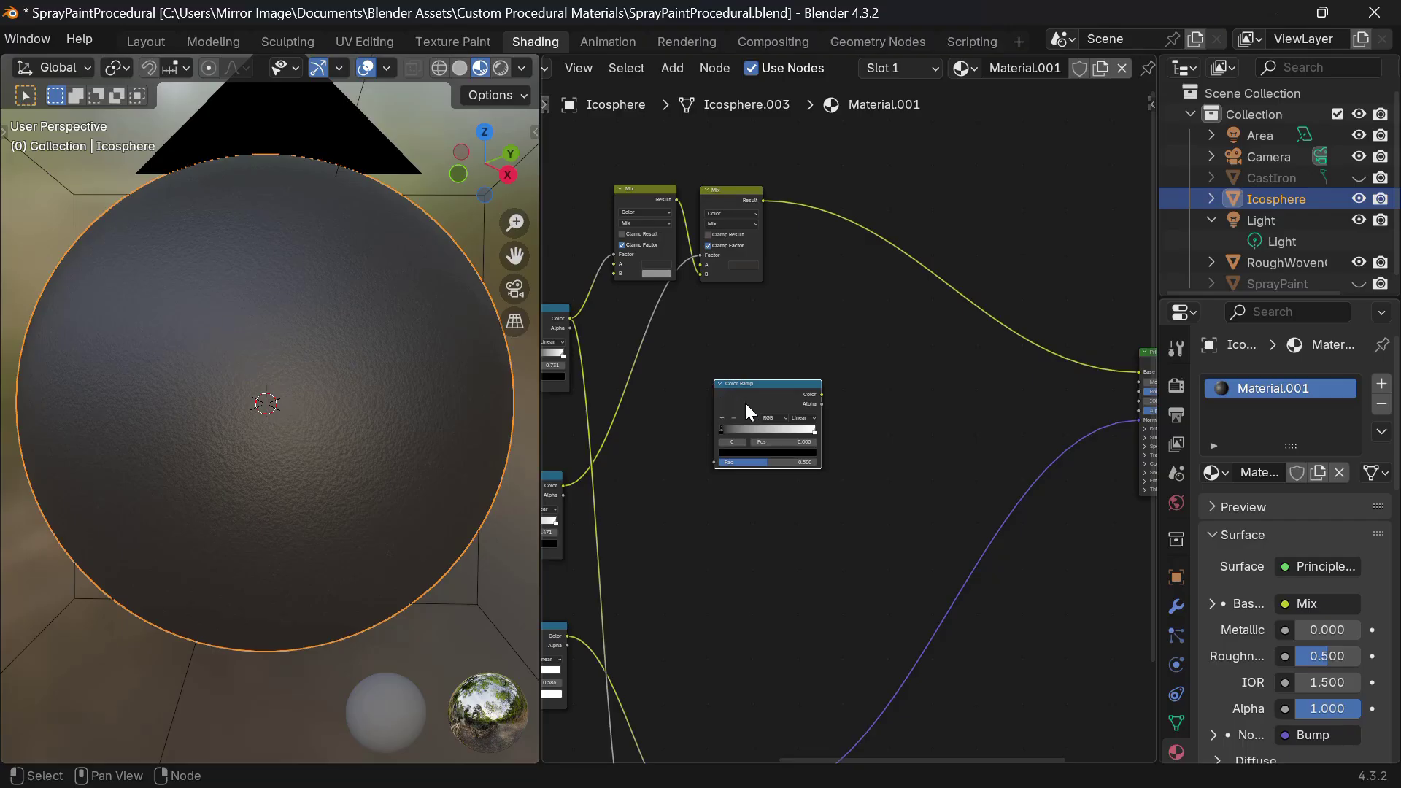
drag(746, 403, 746, 363)
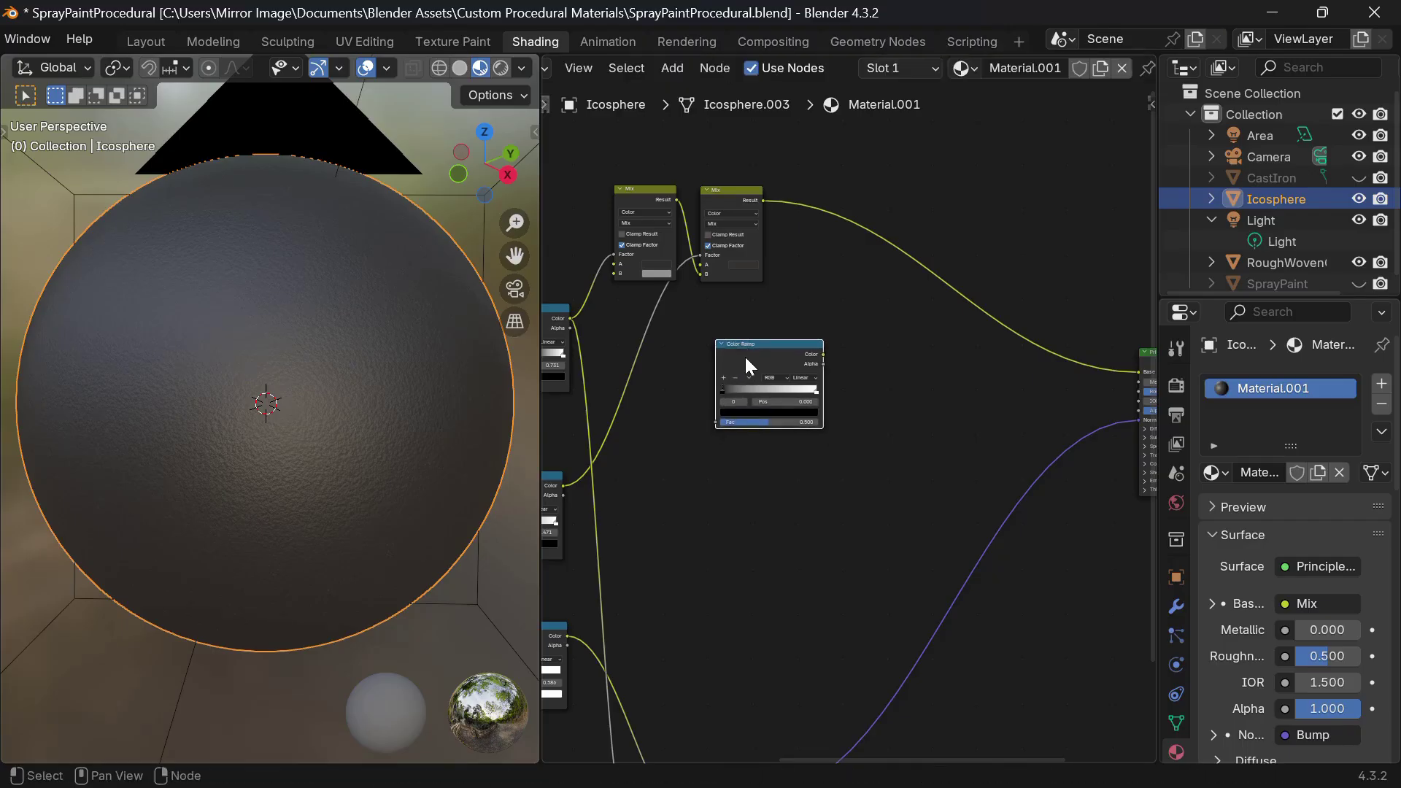
Step: Change the new Color Ramp's black stop at position 0.000 to light grey
click(747, 413)
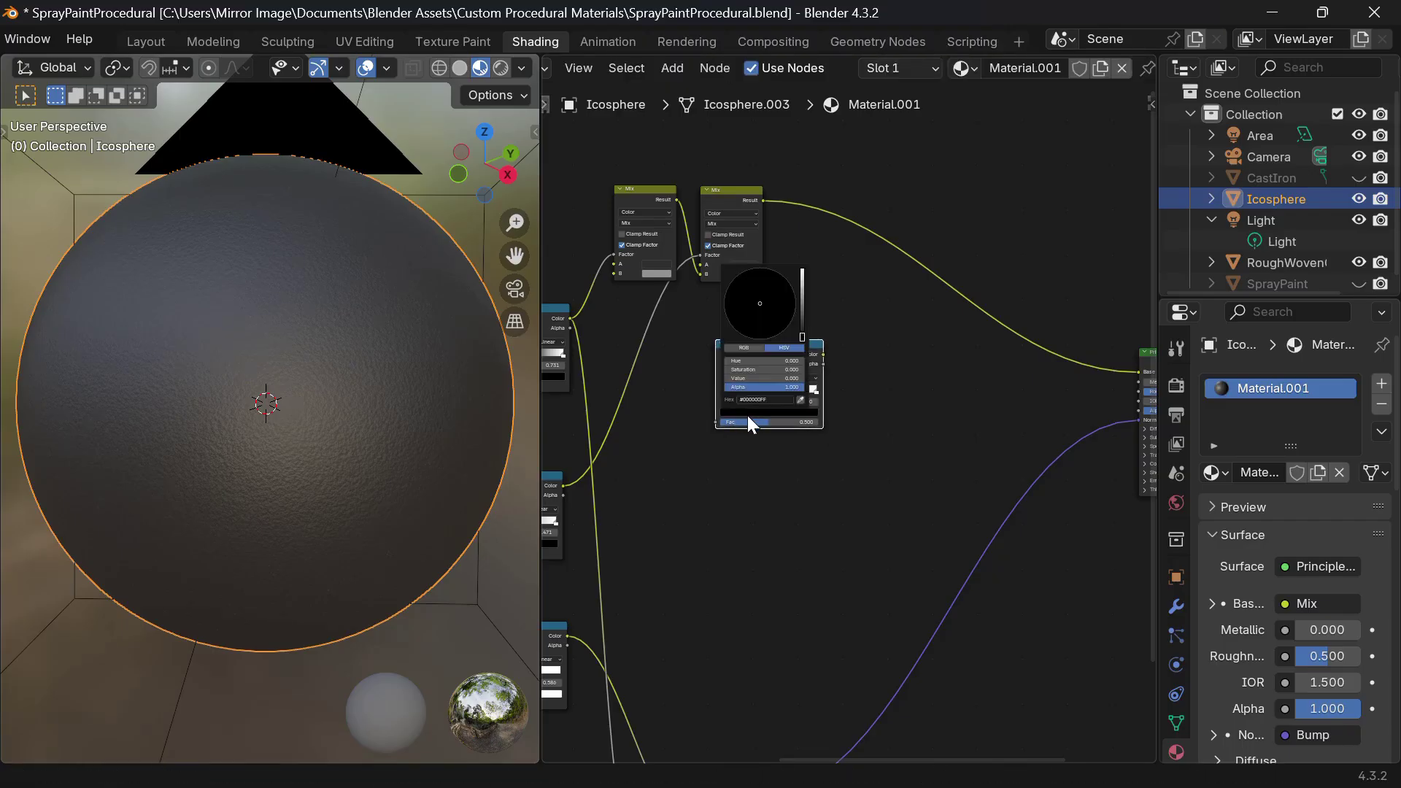
click(803, 286)
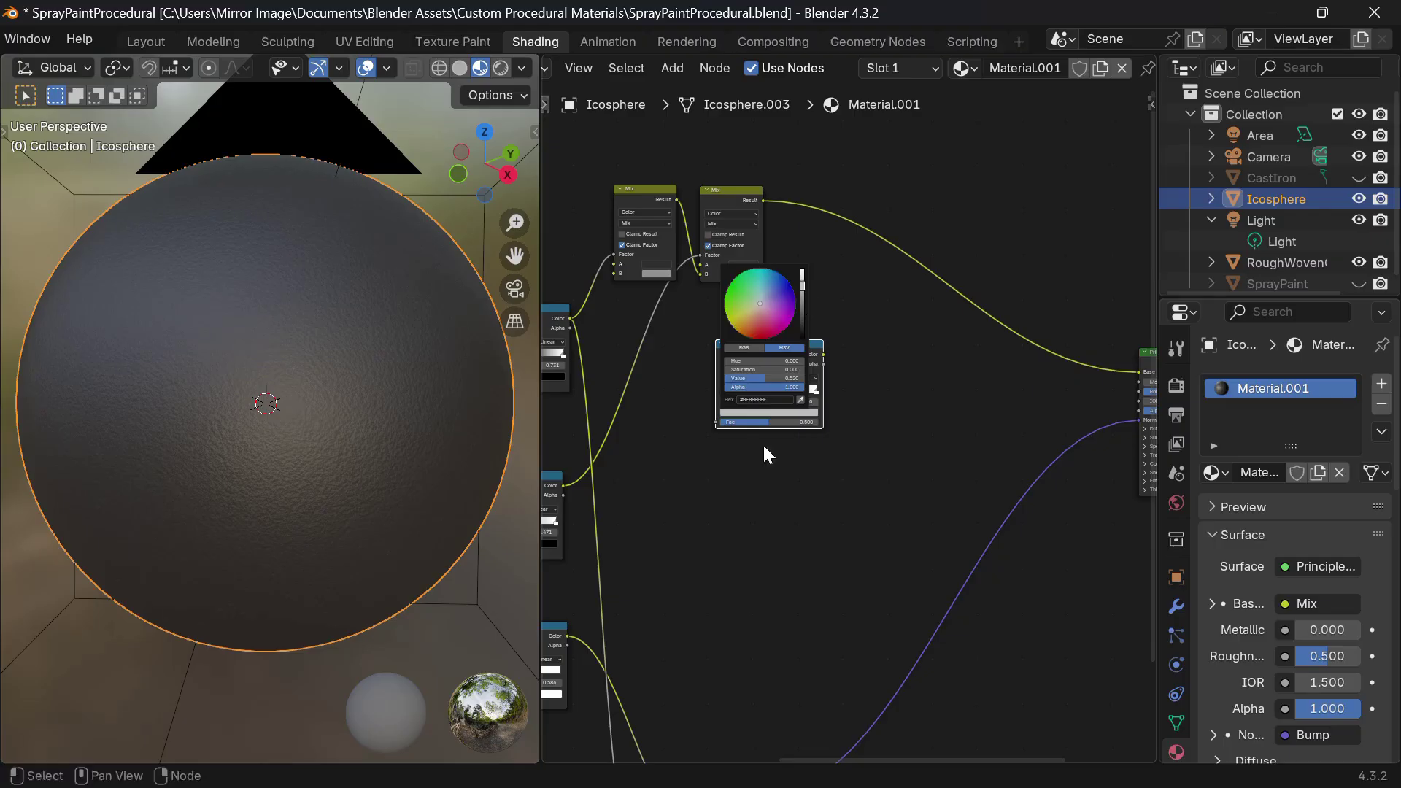
click(787, 412)
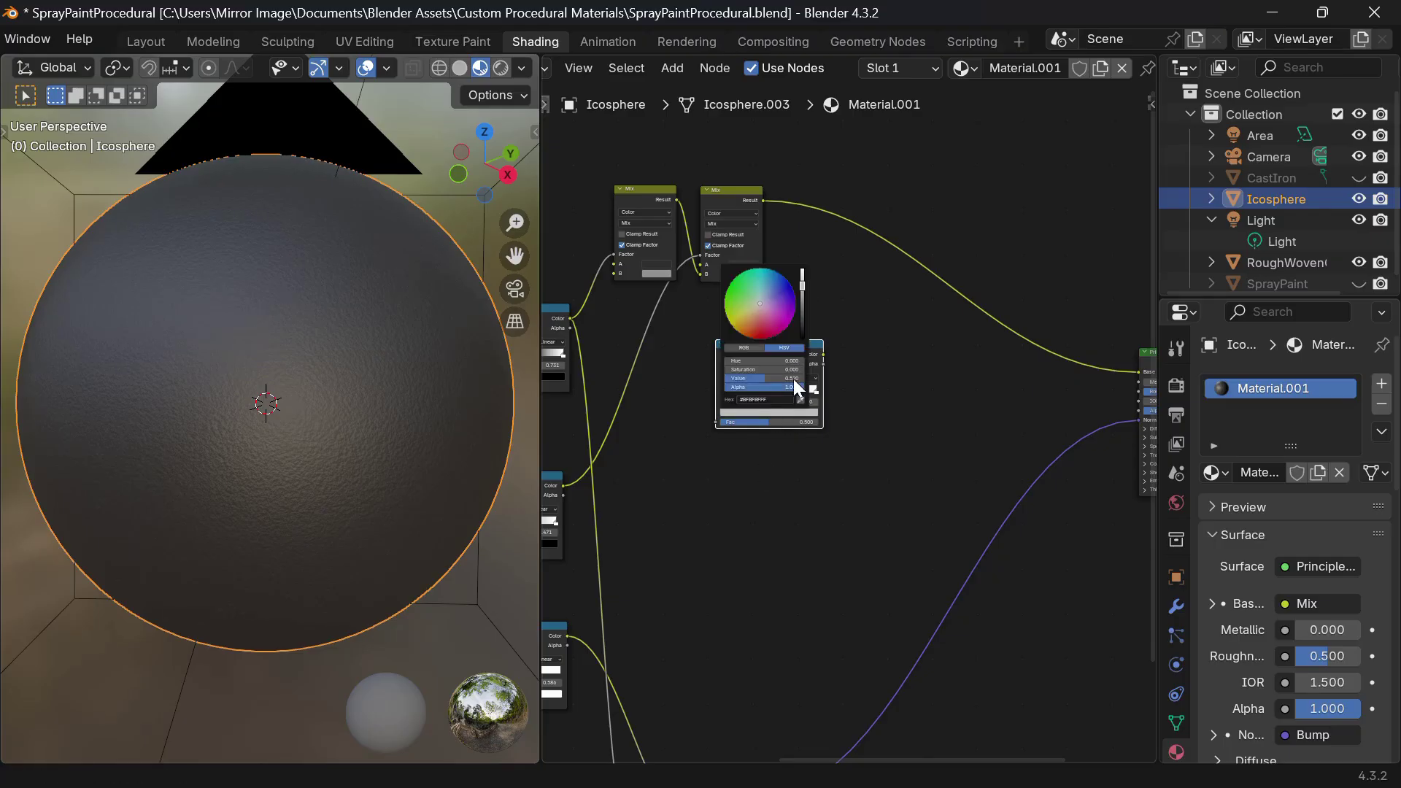
click(803, 297)
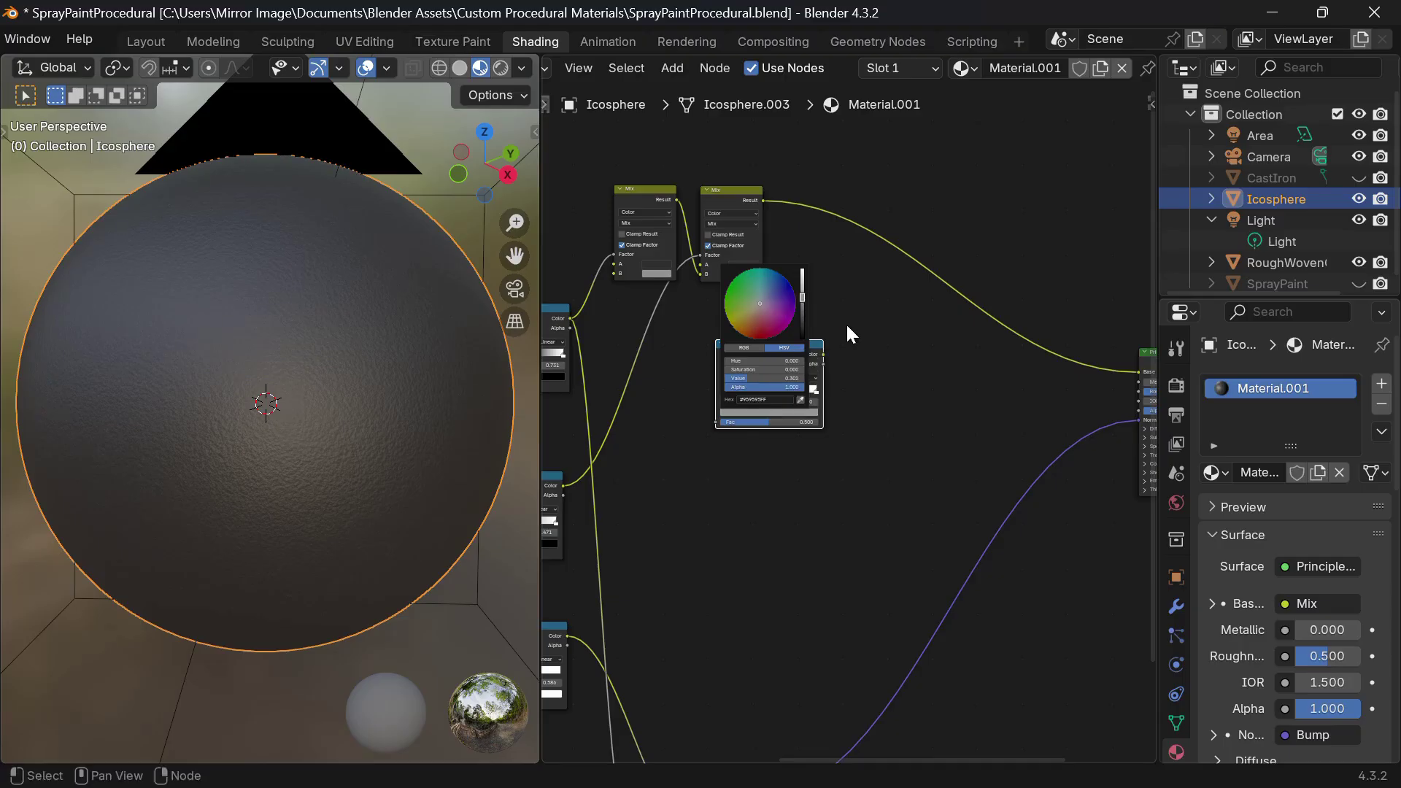
click(802, 288)
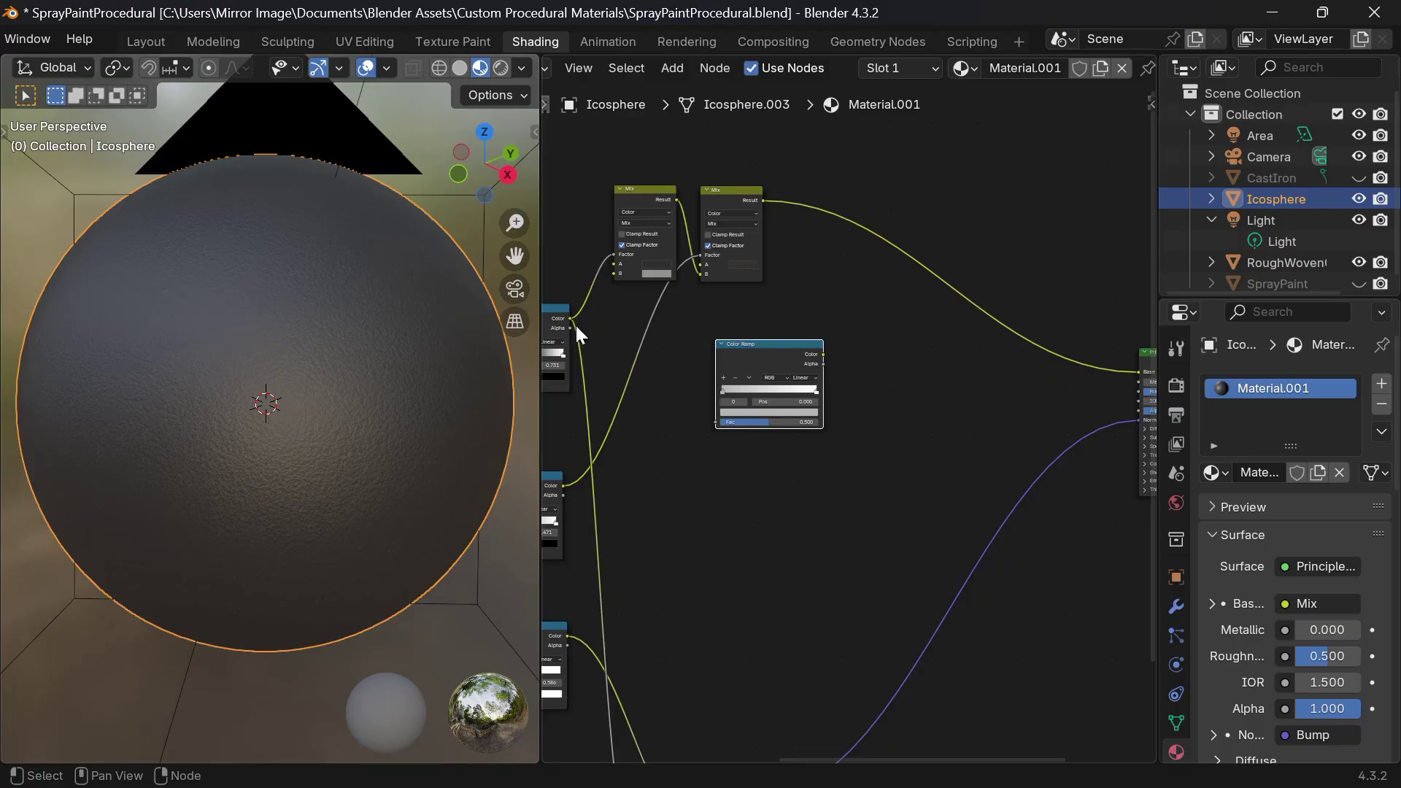
Step: Connect the first Color Ramp's Color to the new ramp's Fac and the new ramp's Color to the Principled BSDF's Metallic
ctrl+scroll(638, 349, left, 4)
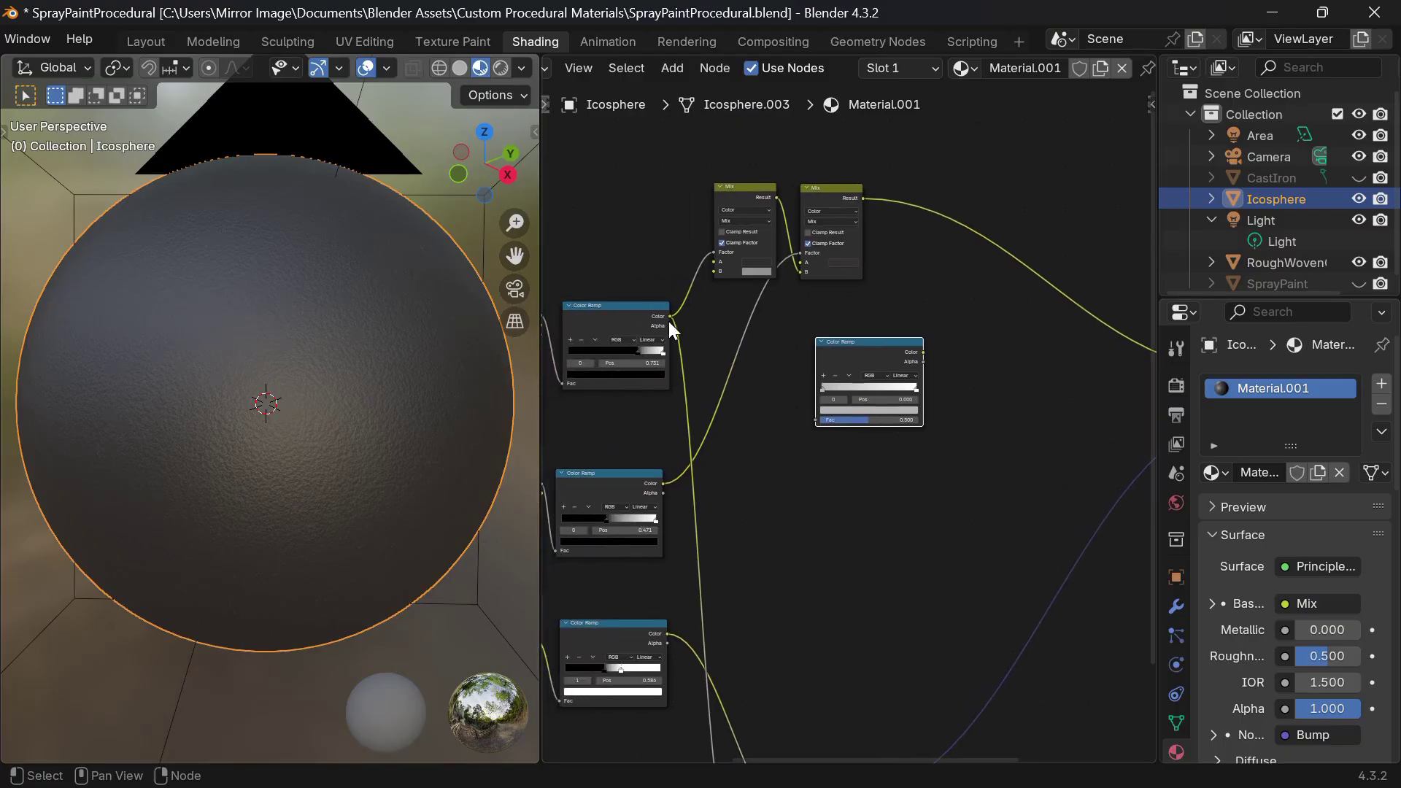
drag(671, 317, 816, 420)
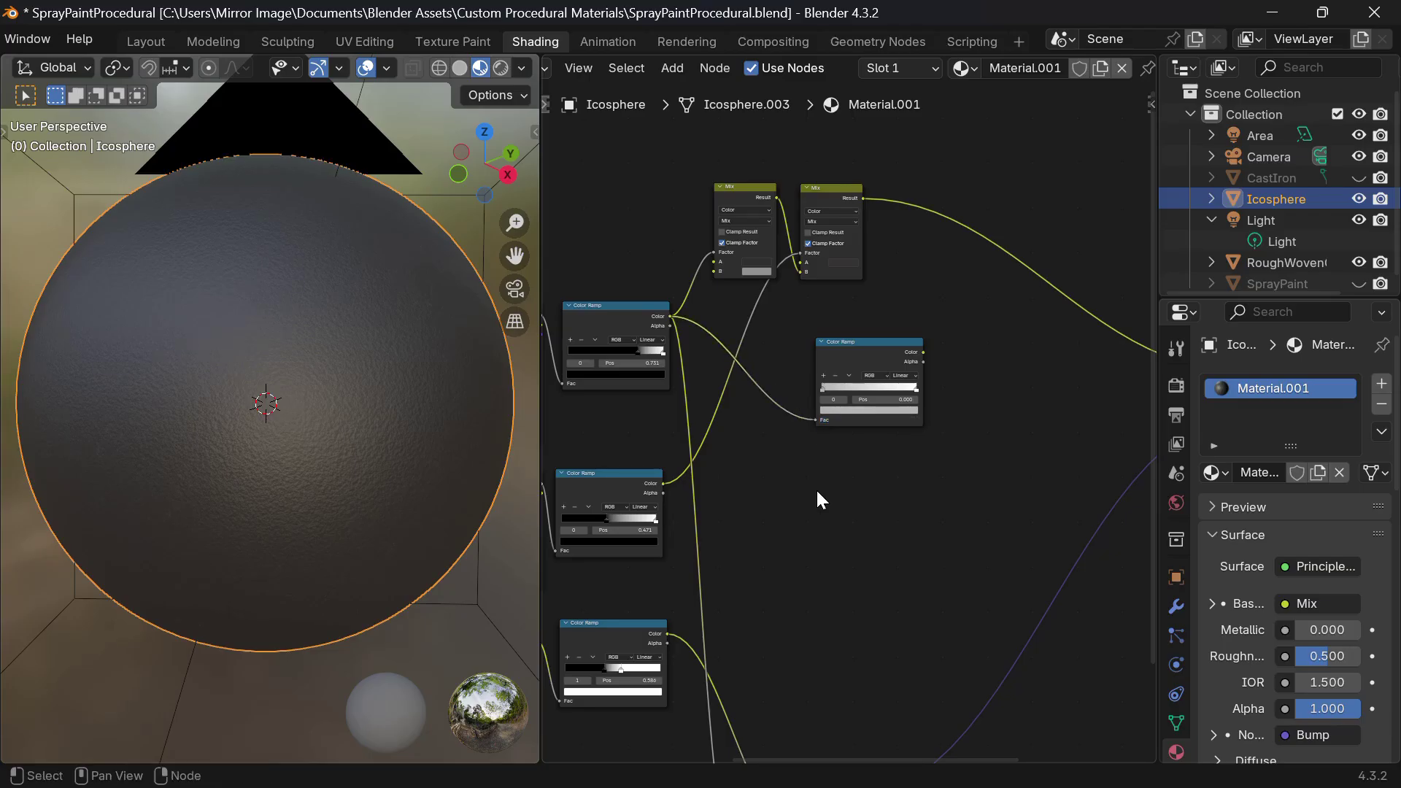
ctrl+scroll(816, 488, right, 3)
ctrl+scroll(885, 445, right, 5)
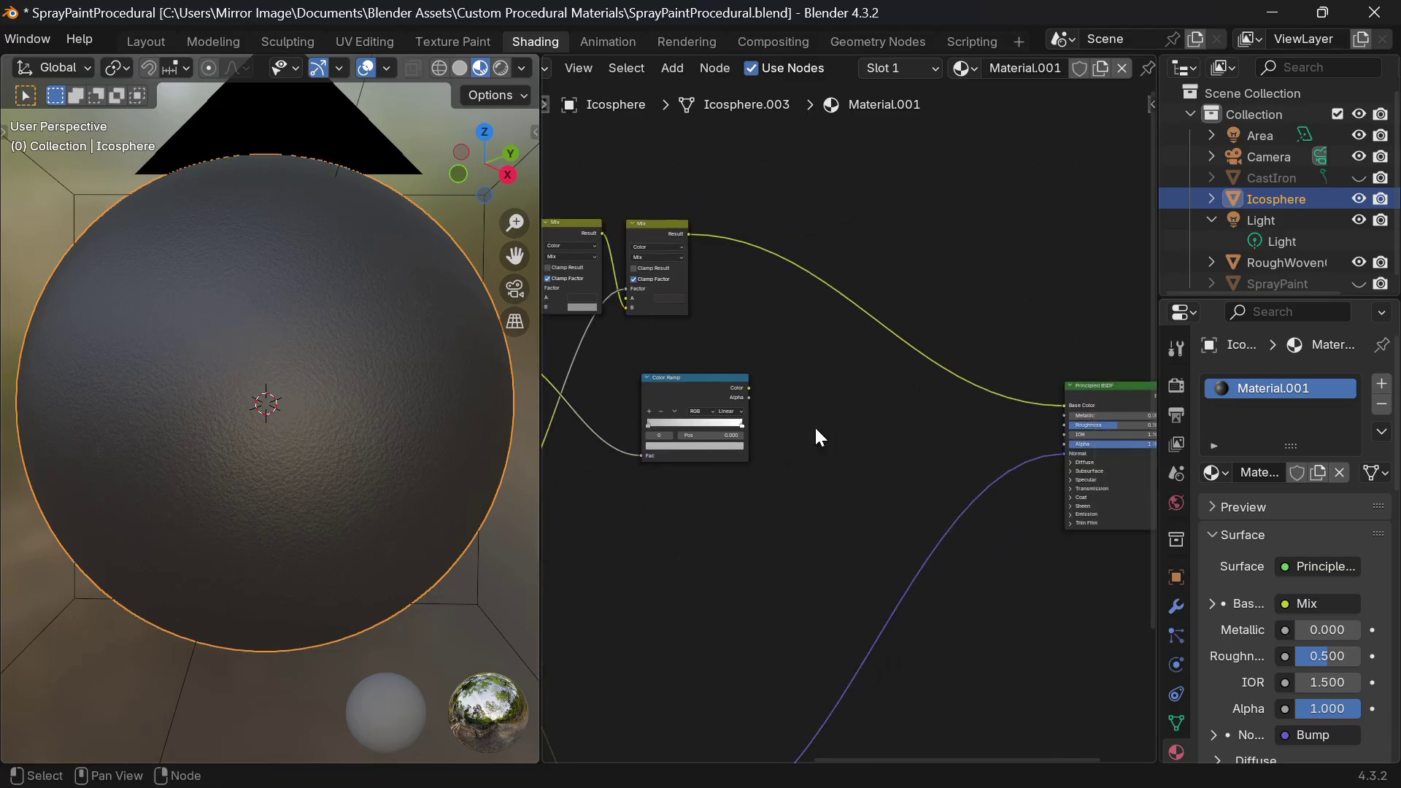
drag(749, 388, 1065, 415)
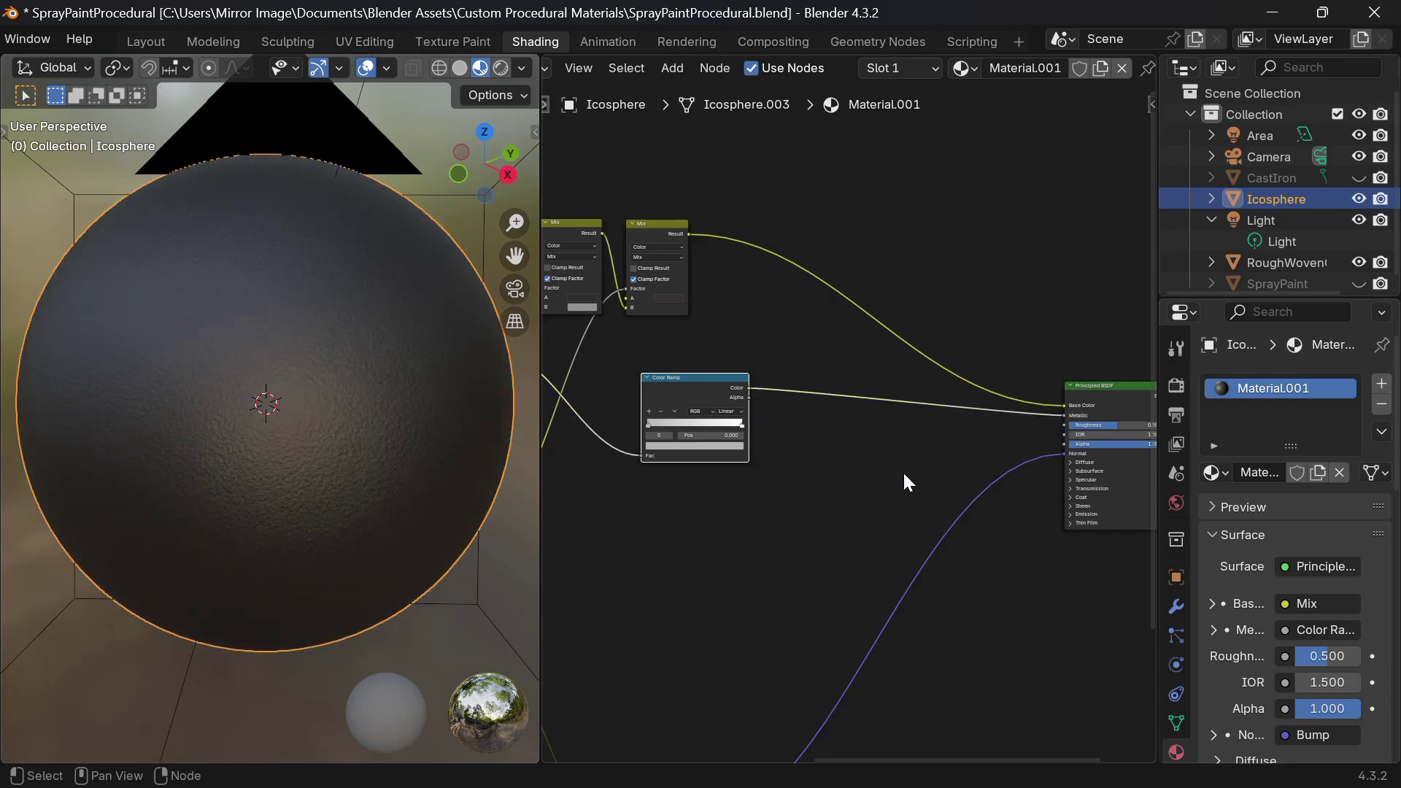
Step: Add another Color Ramp node directly below the one feeding Metallic
scroll(903, 471, down, 4)
scroll(903, 470, left, 5)
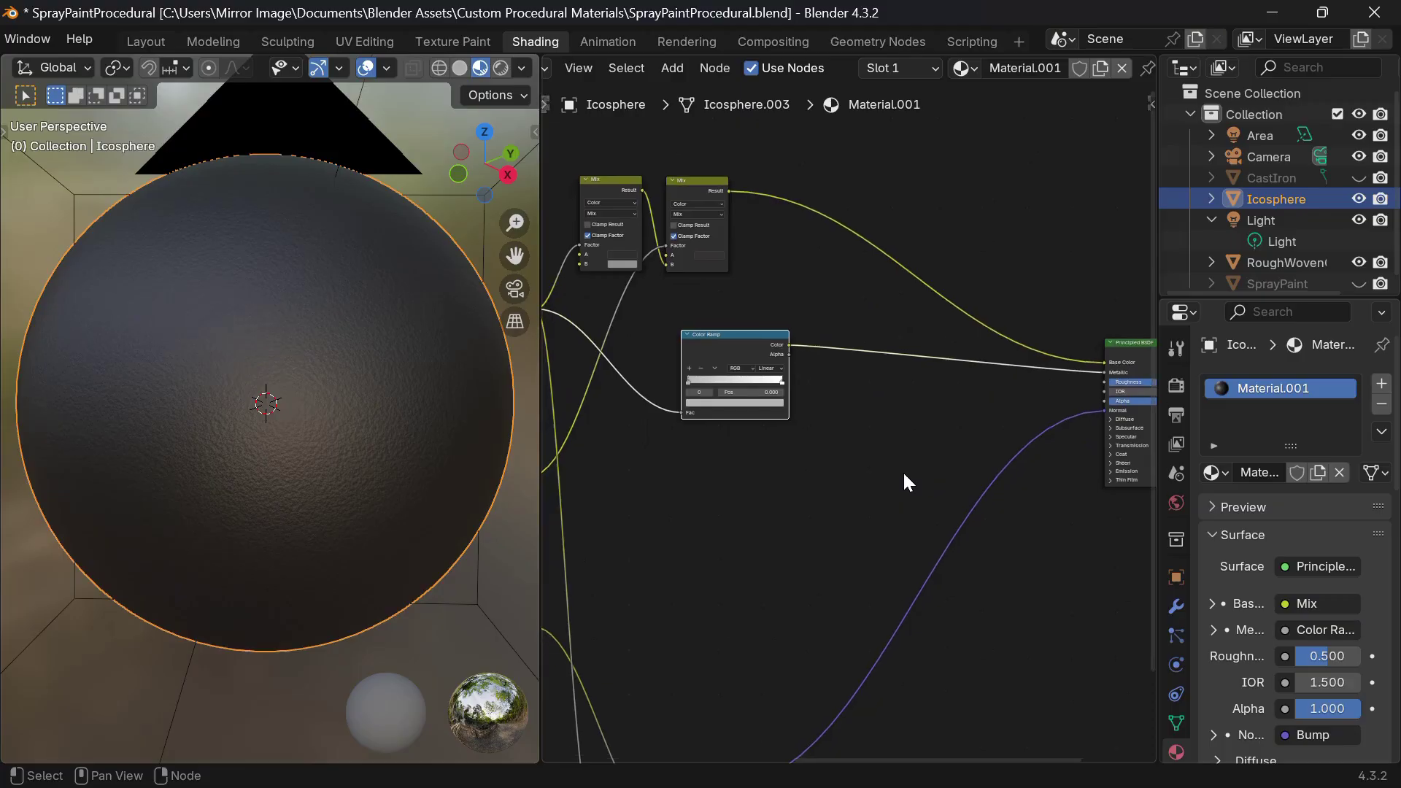
key(shift+a)
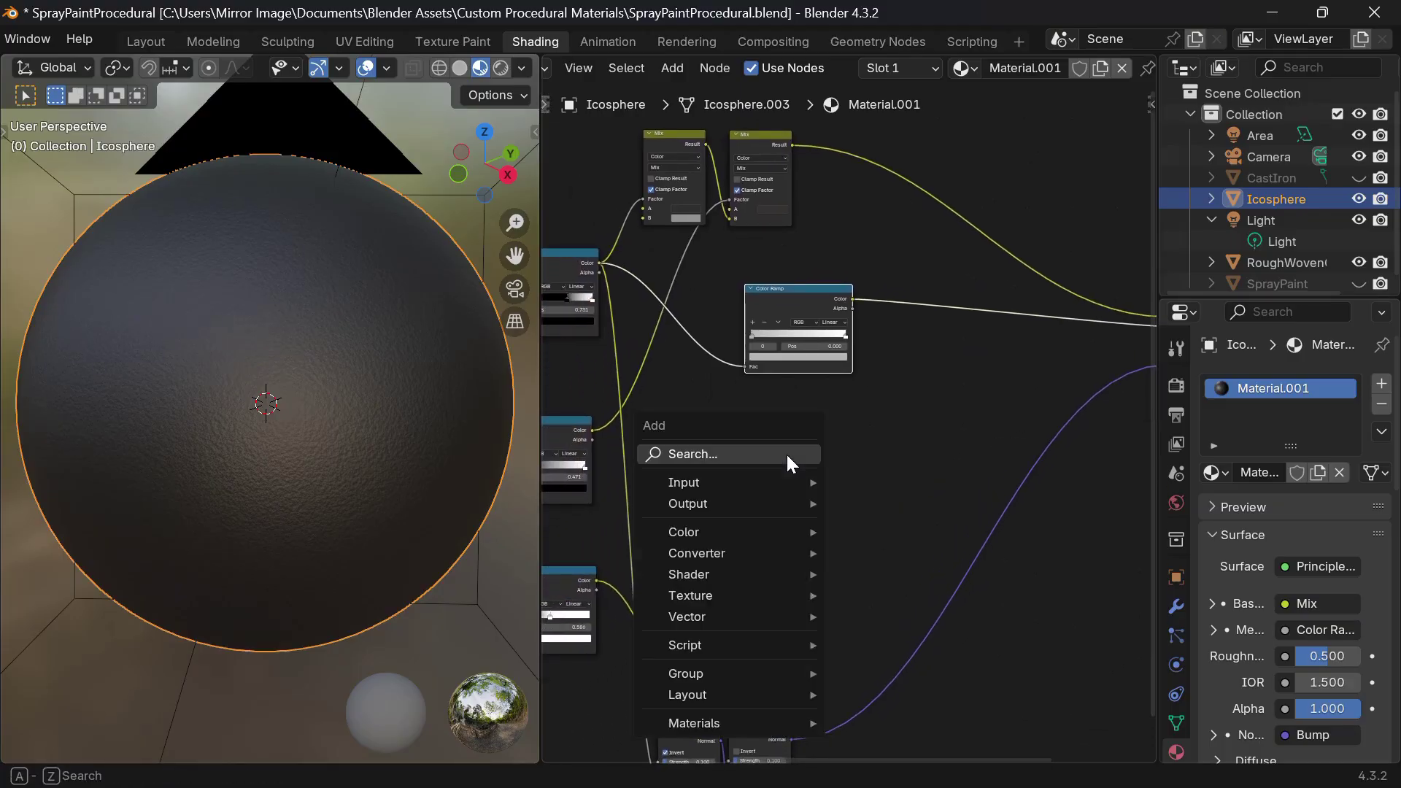
text(ramp)
key(Return)
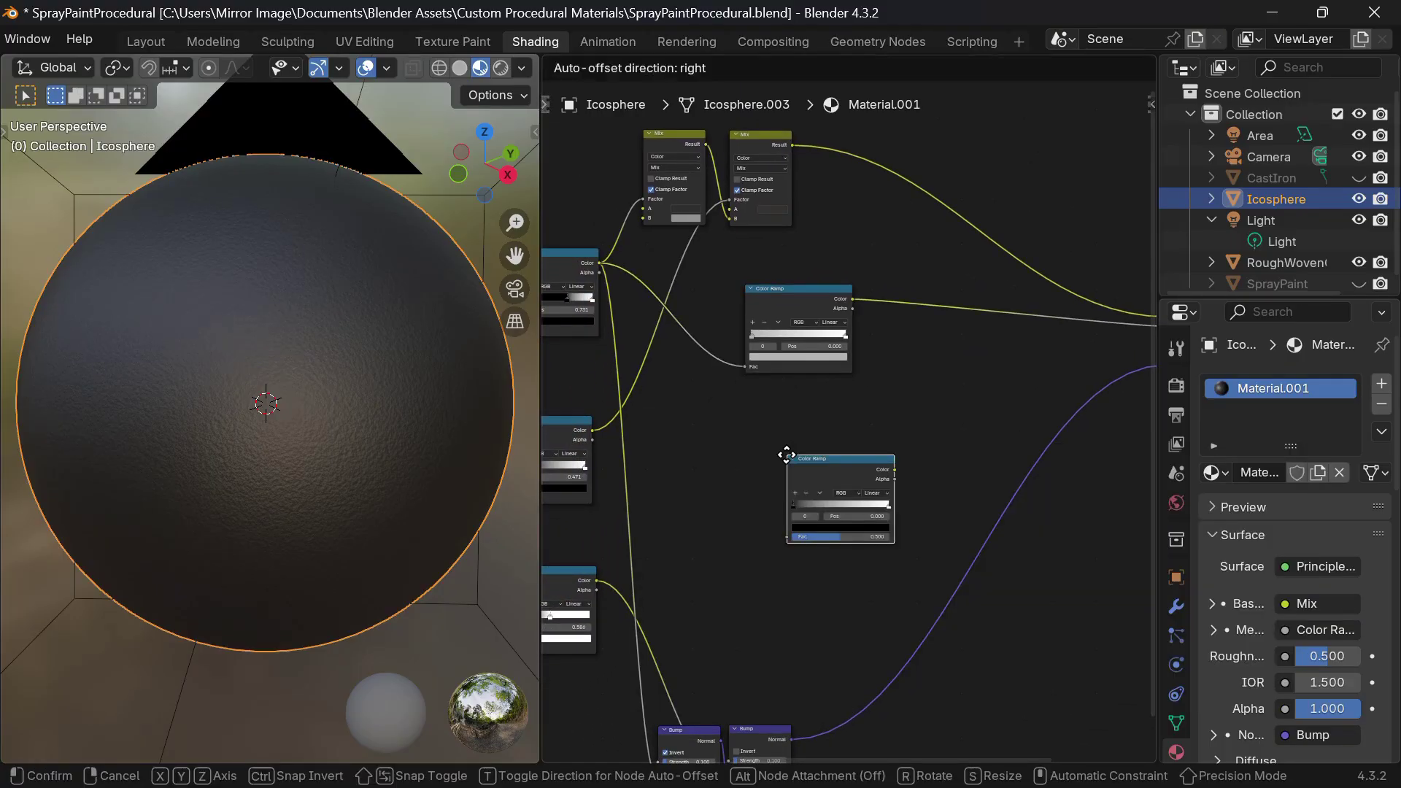
click(752, 408)
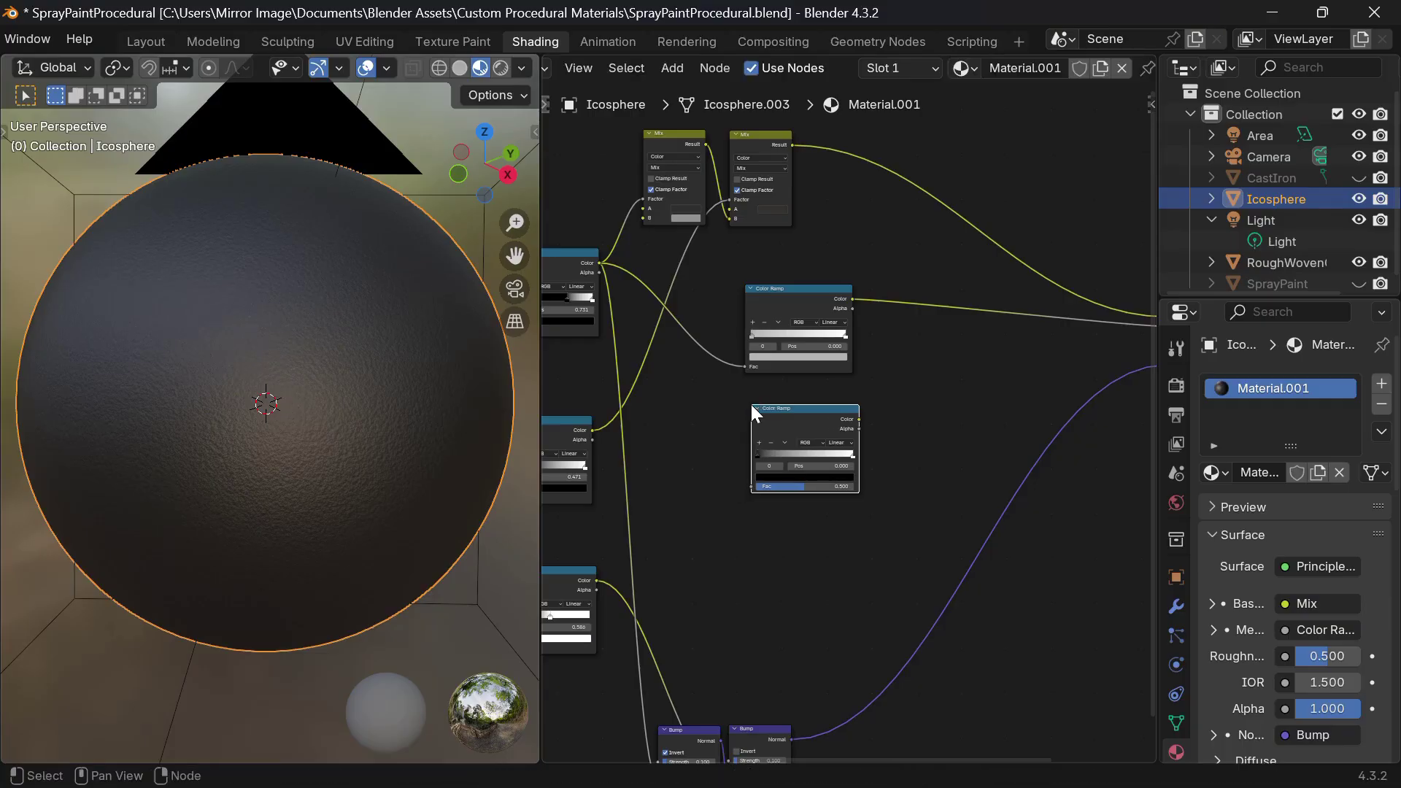
Step: Add a Mix Color node beside the unconnected Color Ramp, on the side facing the Principled BSDF
key(shift+a)
text(mix)
key(Return)
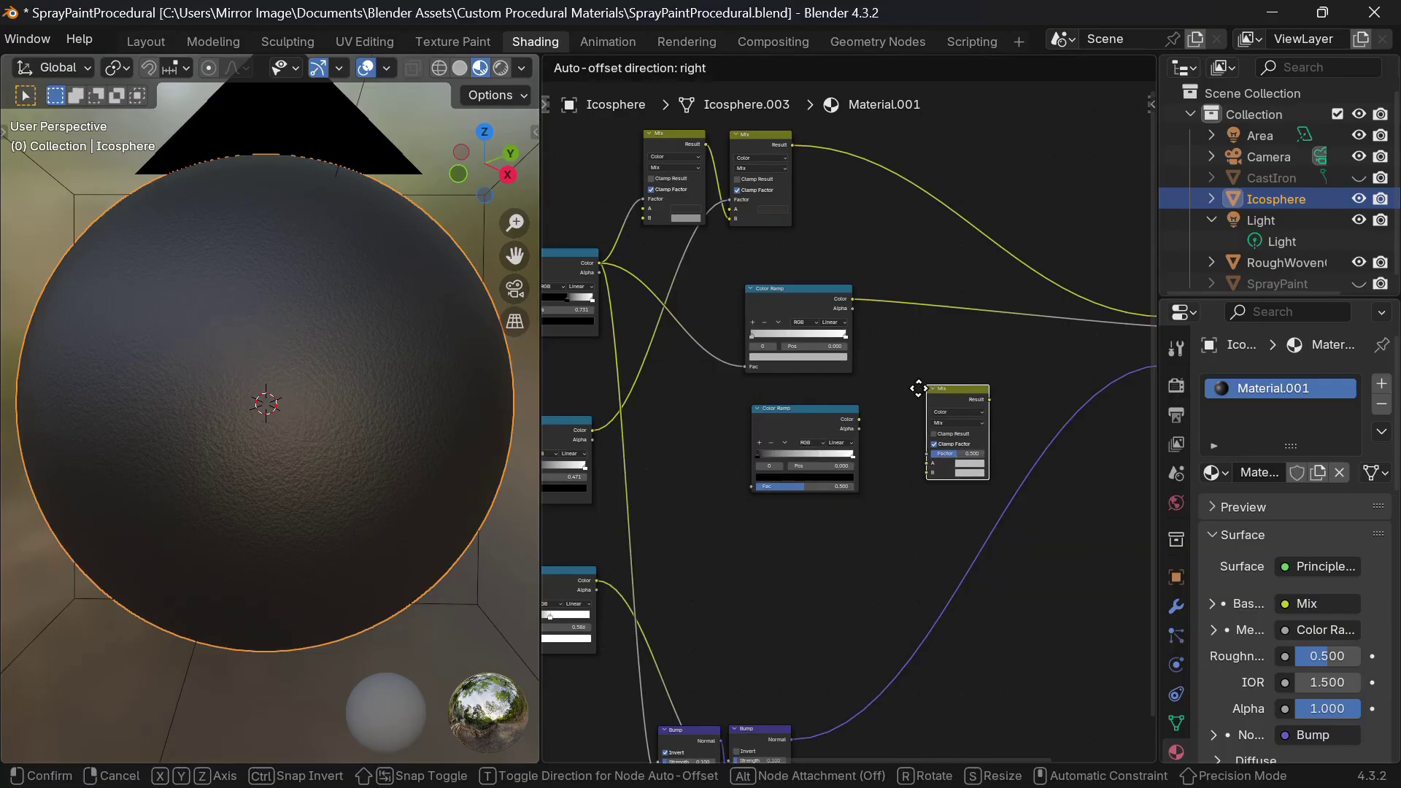
click(918, 388)
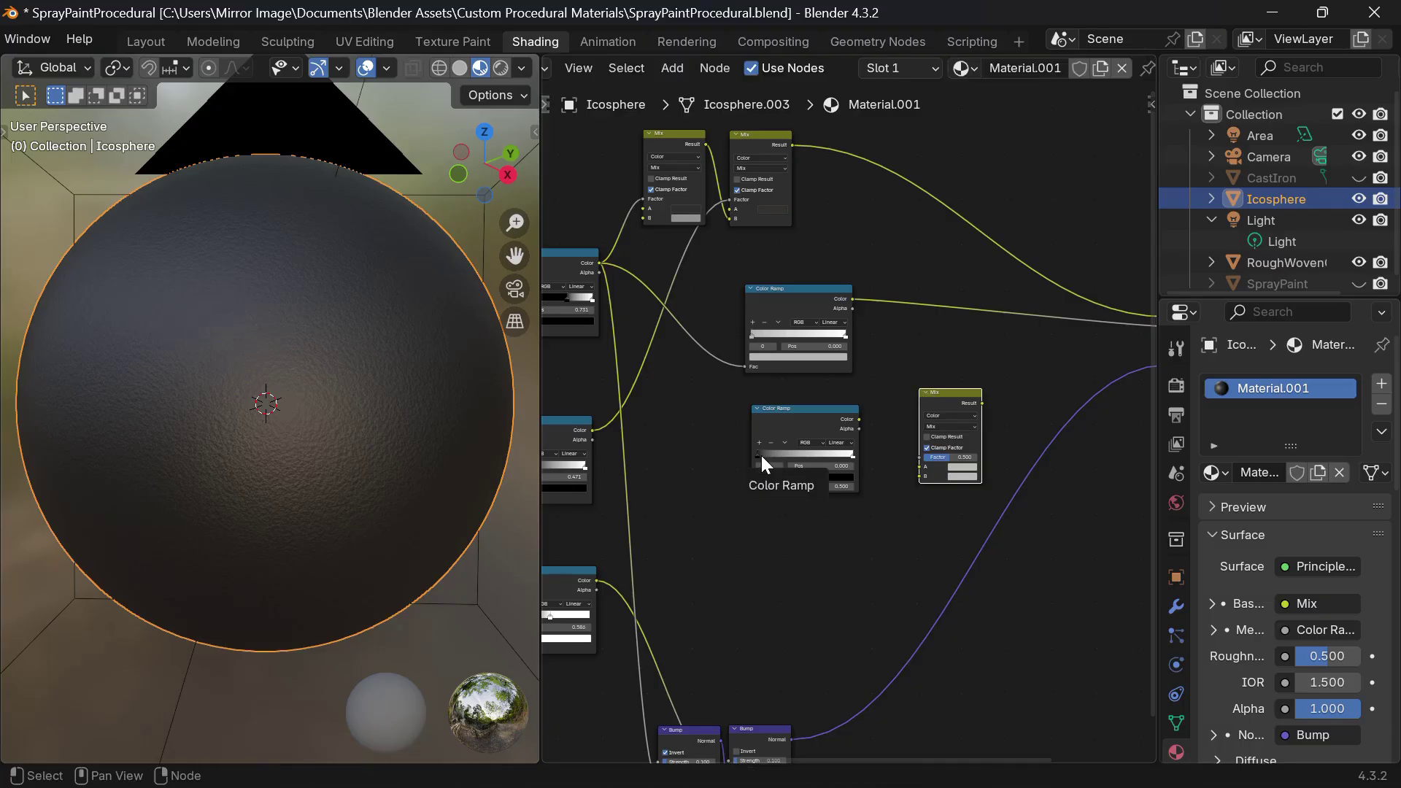
Step: Place the unconnected ramp's white stop at 0.000 and its black stop at 0.396, and recolor the black stop light grey
drag(774, 456, 796, 456)
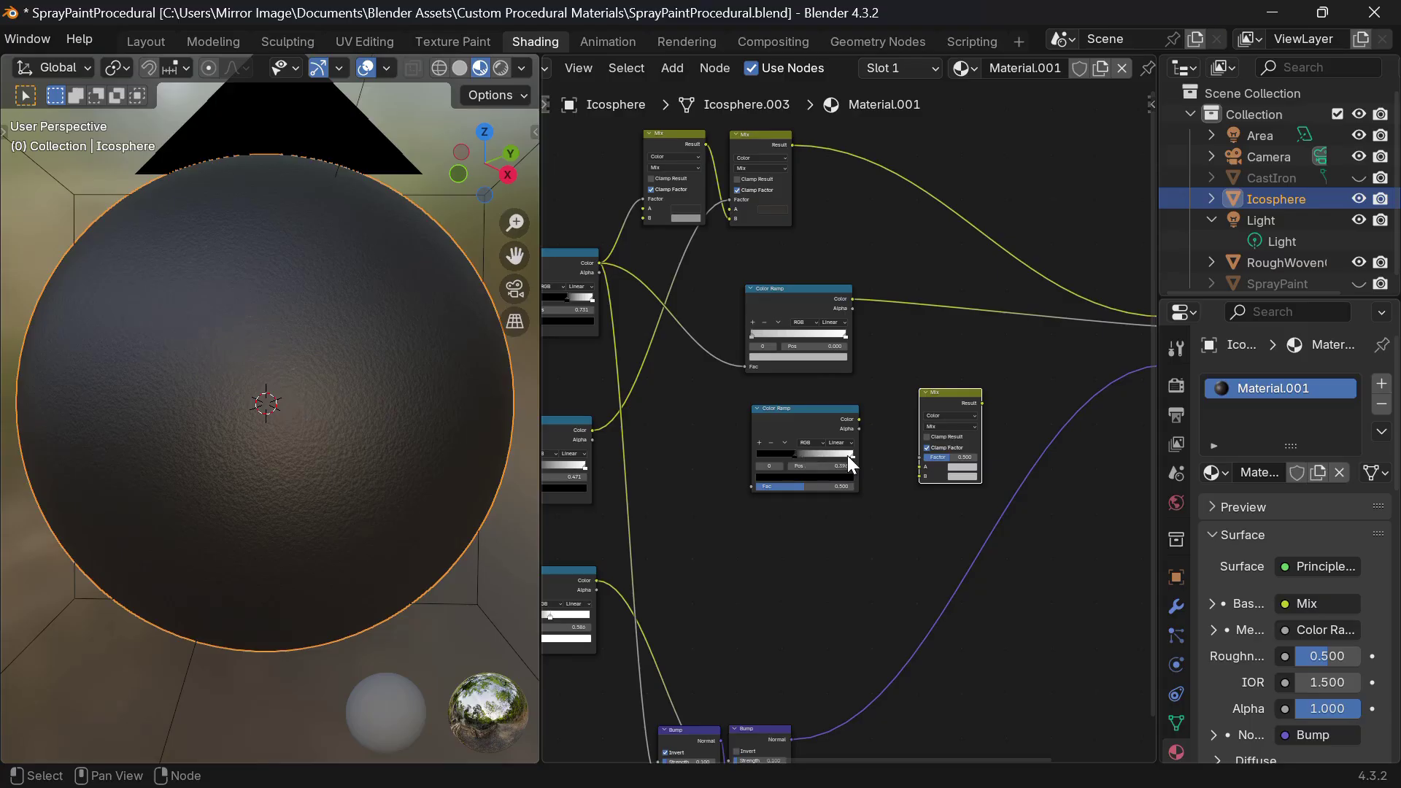
drag(851, 453, 730, 451)
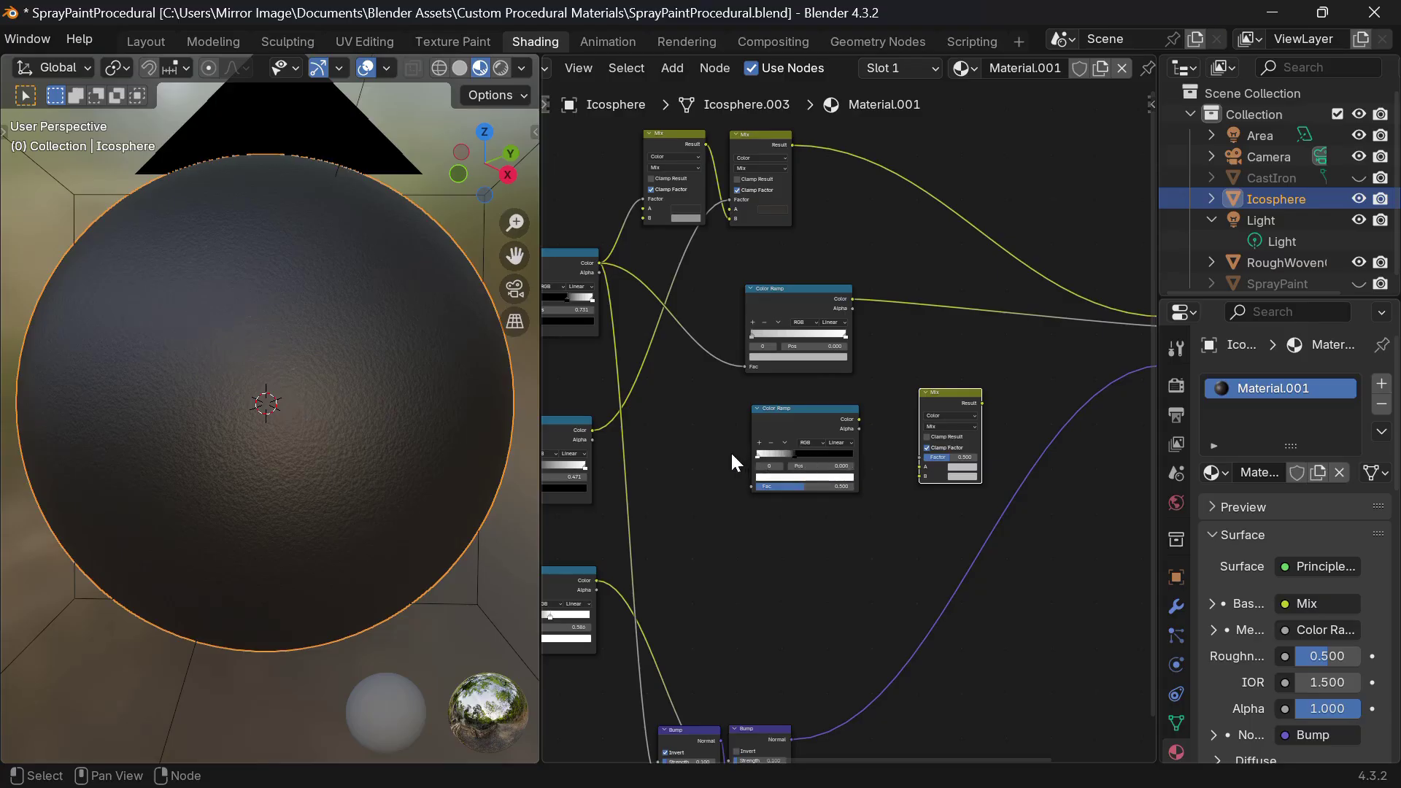
click(795, 454)
scroll(803, 467, up, 2)
middle_drag(809, 477, 679, 496)
click(681, 499)
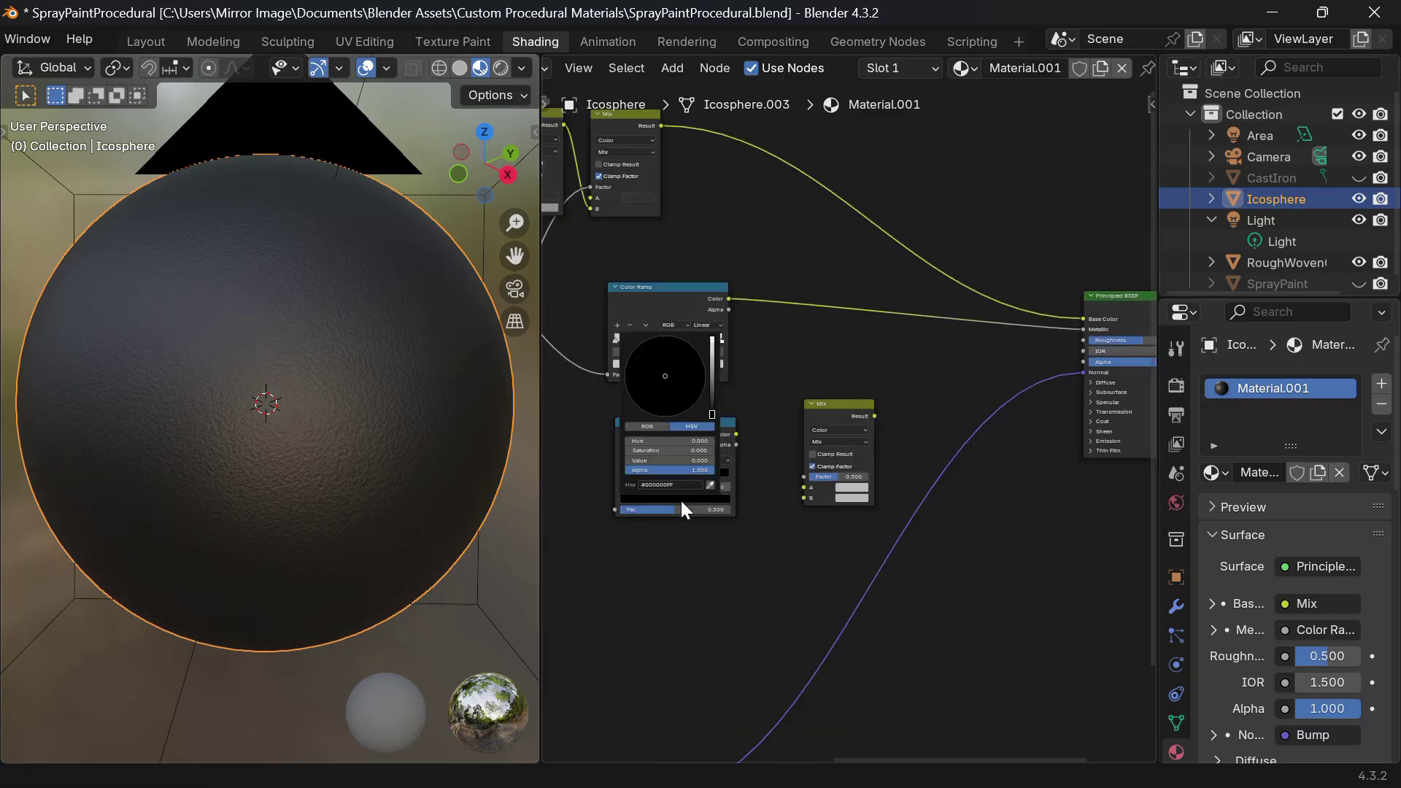
click(713, 364)
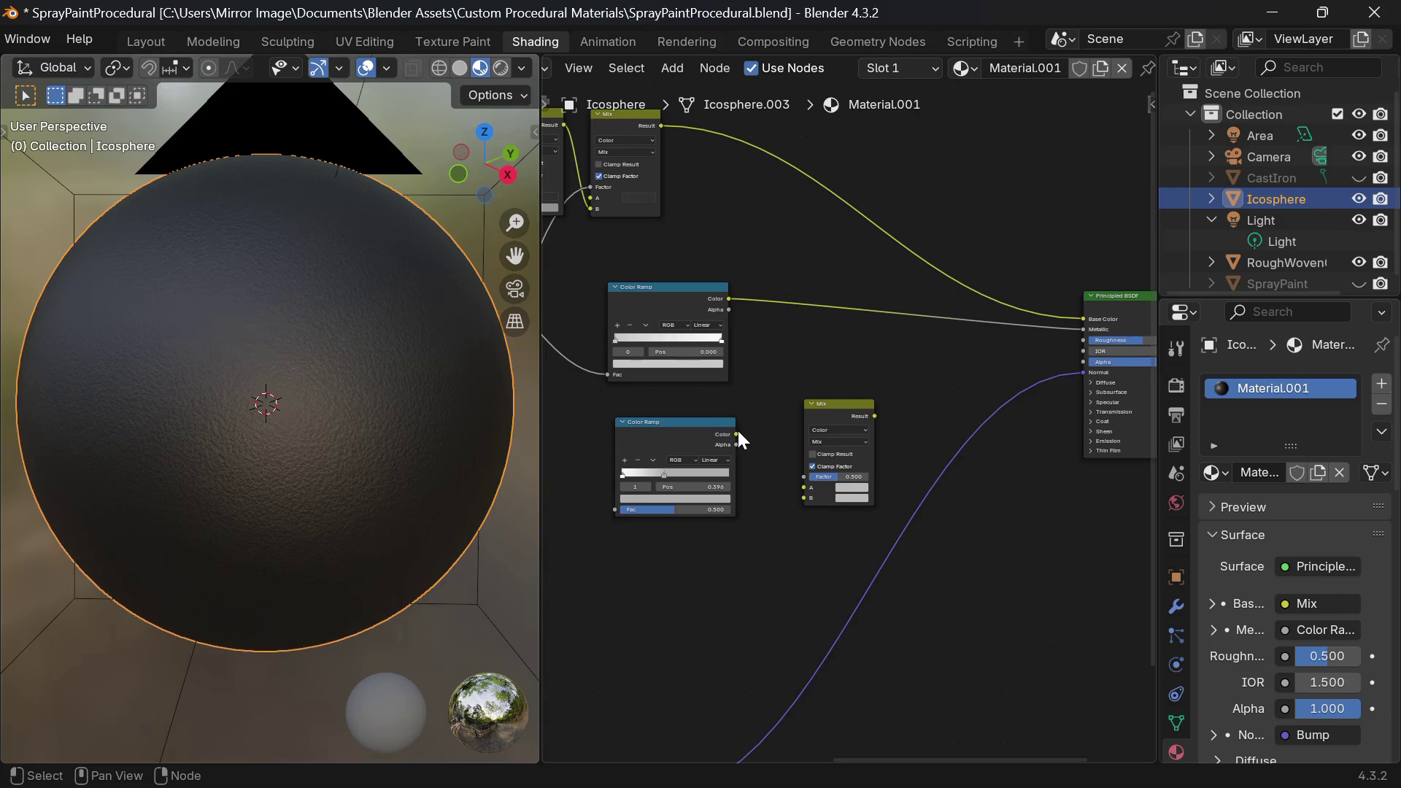
Step: Connect this ramp's Color to the new Mix node's A input and set the B color to hex 707070FF
drag(738, 433, 799, 493)
scroll(852, 498, up, 2)
click(853, 533)
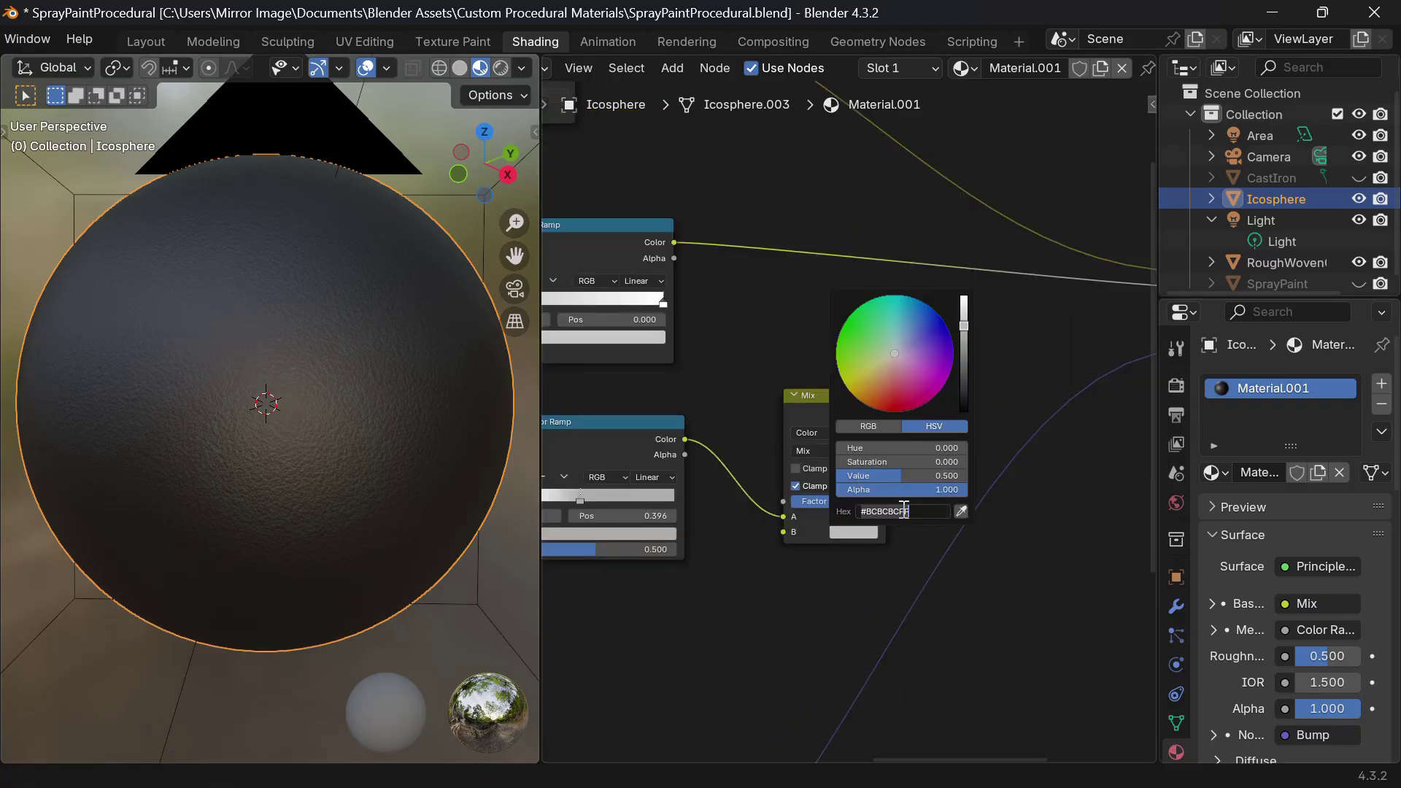
text(707070ff)
key(Return)
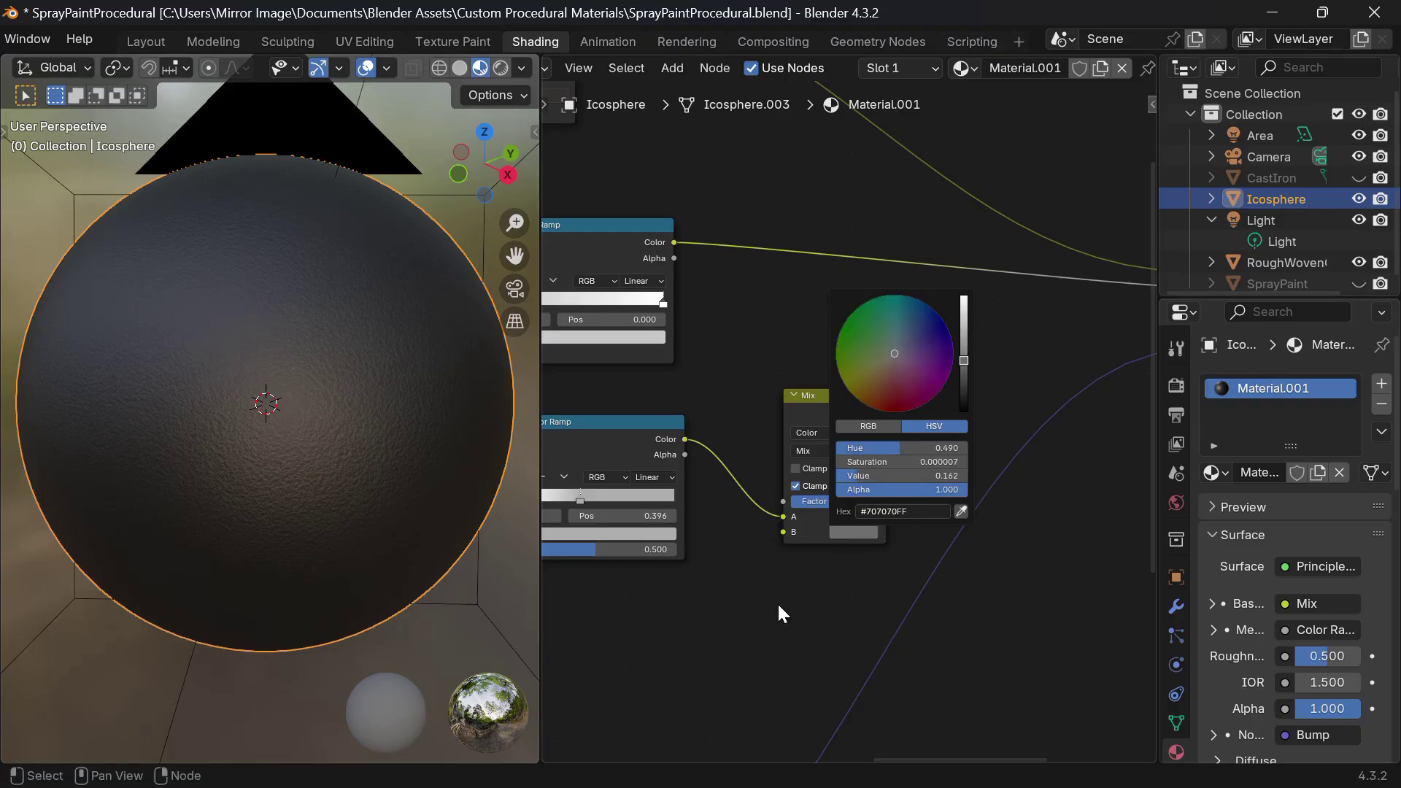
Step: Connect the Color output of the middle texture row's Color Ramp to the Factor of the new Mix node
scroll(824, 565, down, 5)
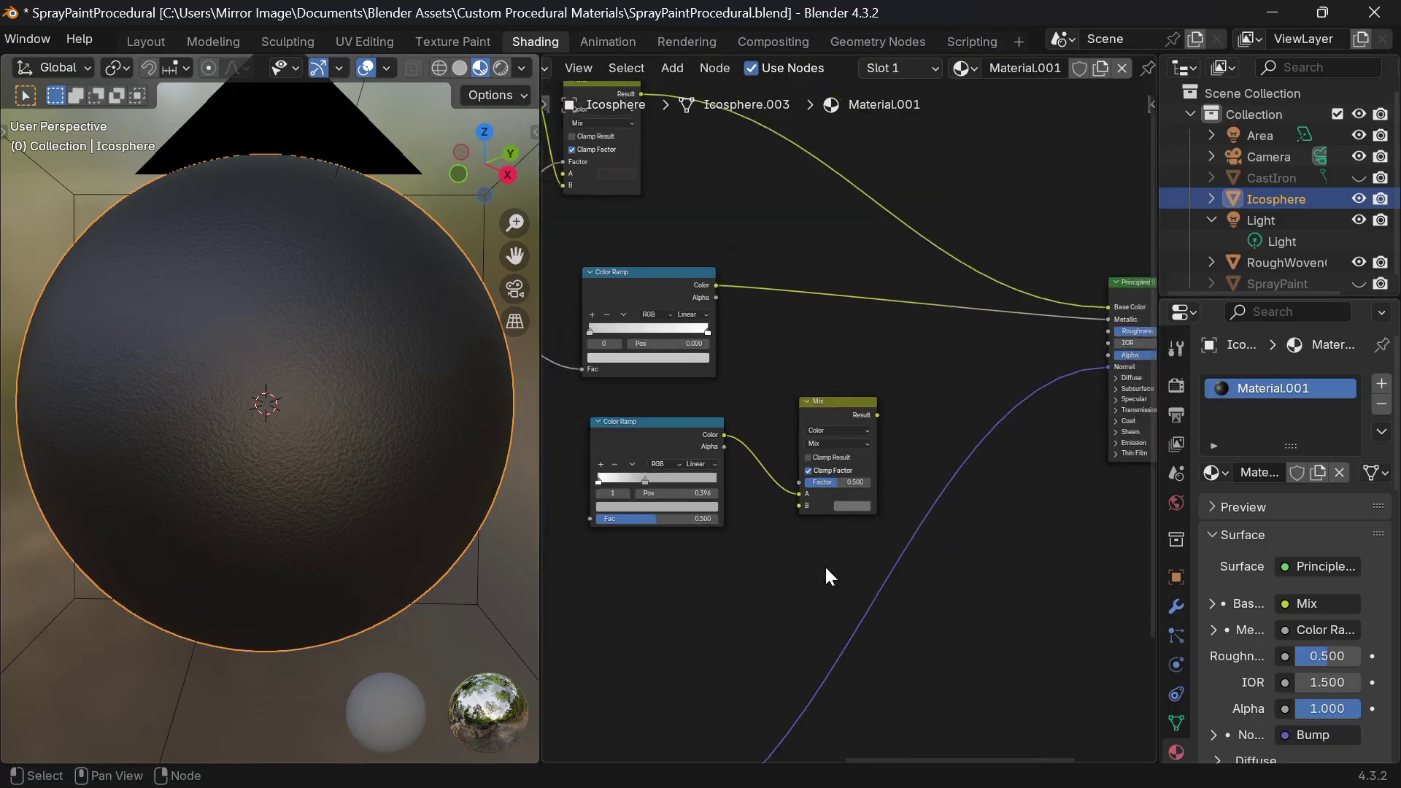
ctrl+scroll(825, 565, left, 5)
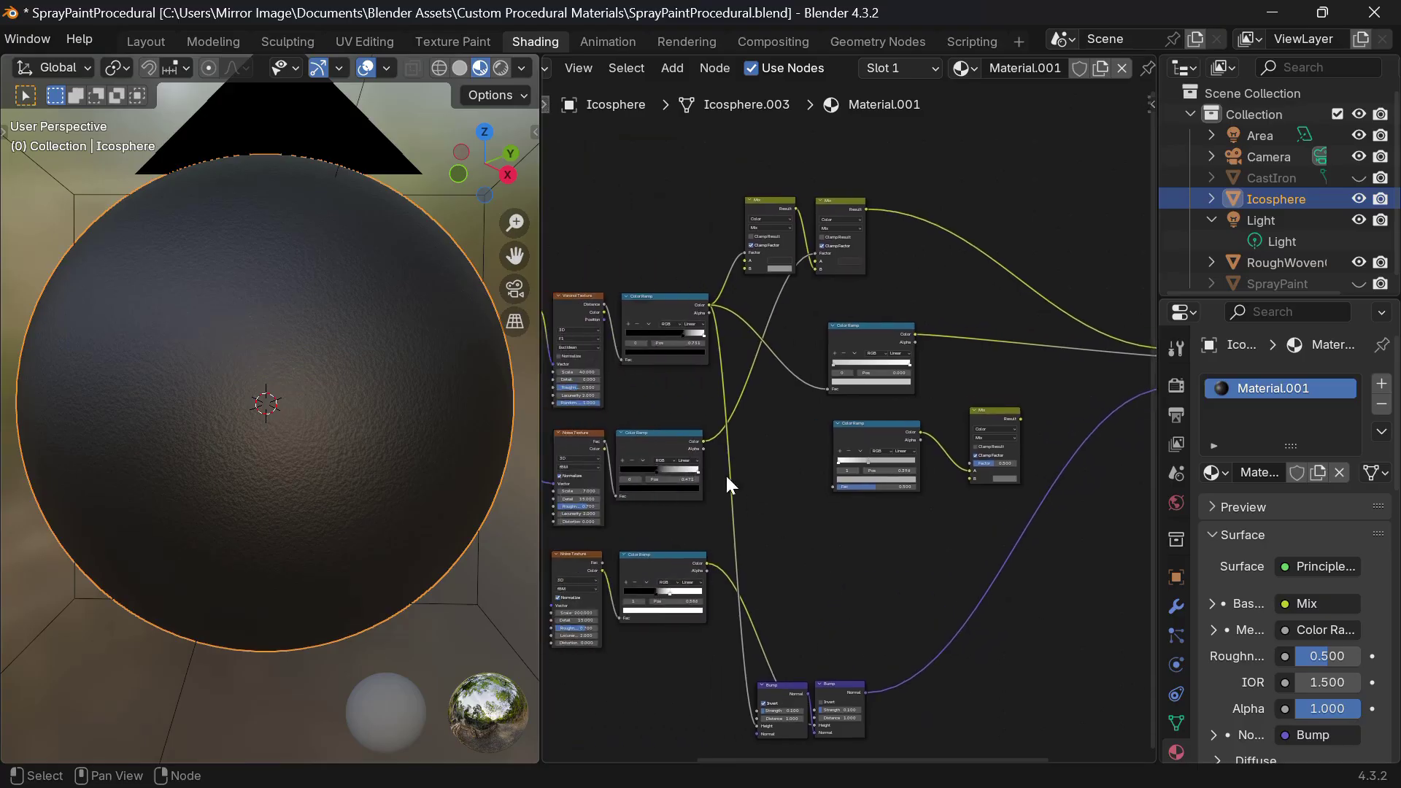
drag(705, 441, 965, 462)
ctrl+scroll(964, 462, right, 4)
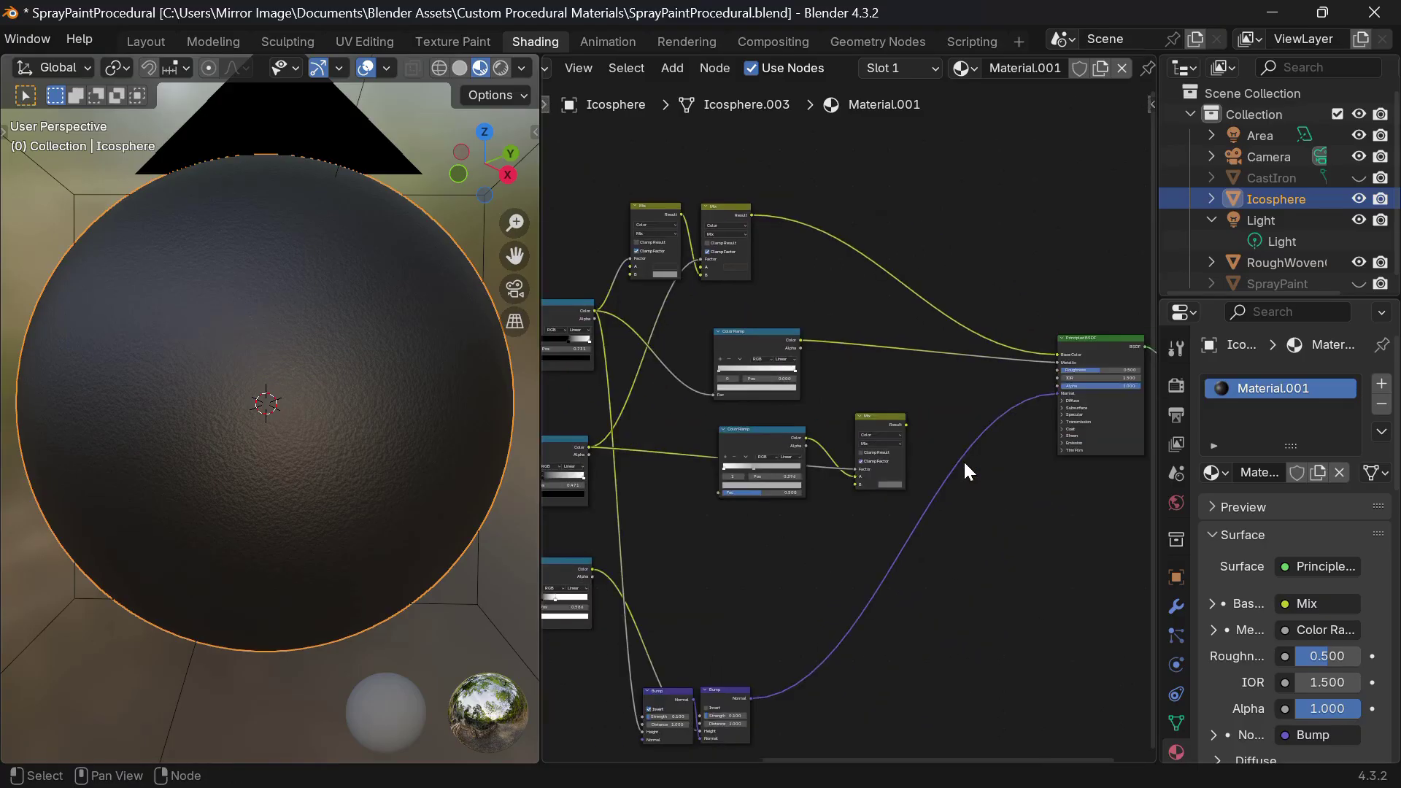
Step: Connect the new Mix node's Result to the Principled BSDF's Roughness and check the sphere up close through the camera
scroll(965, 471, up, 2)
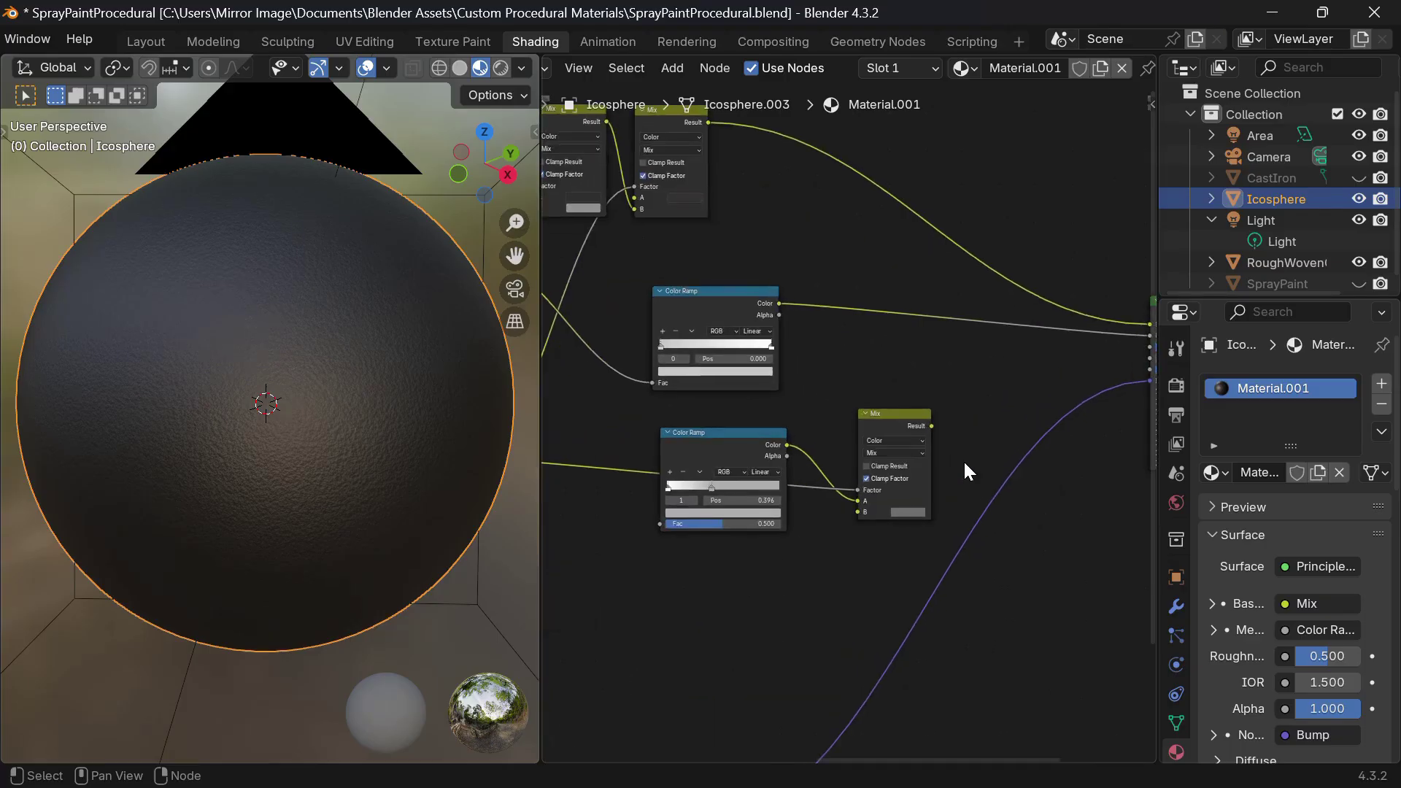
middle_drag(965, 464, 952, 472)
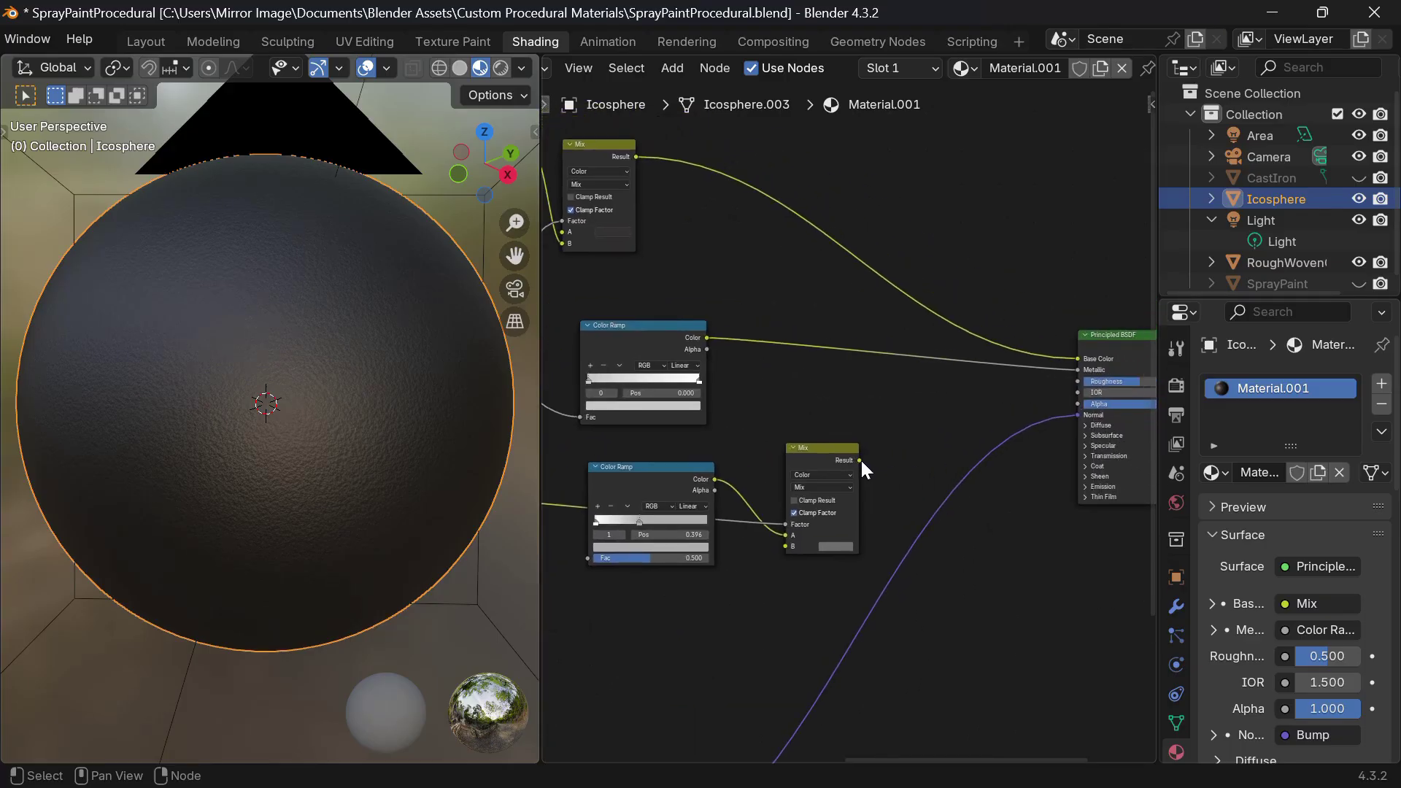
drag(861, 459, 1077, 381)
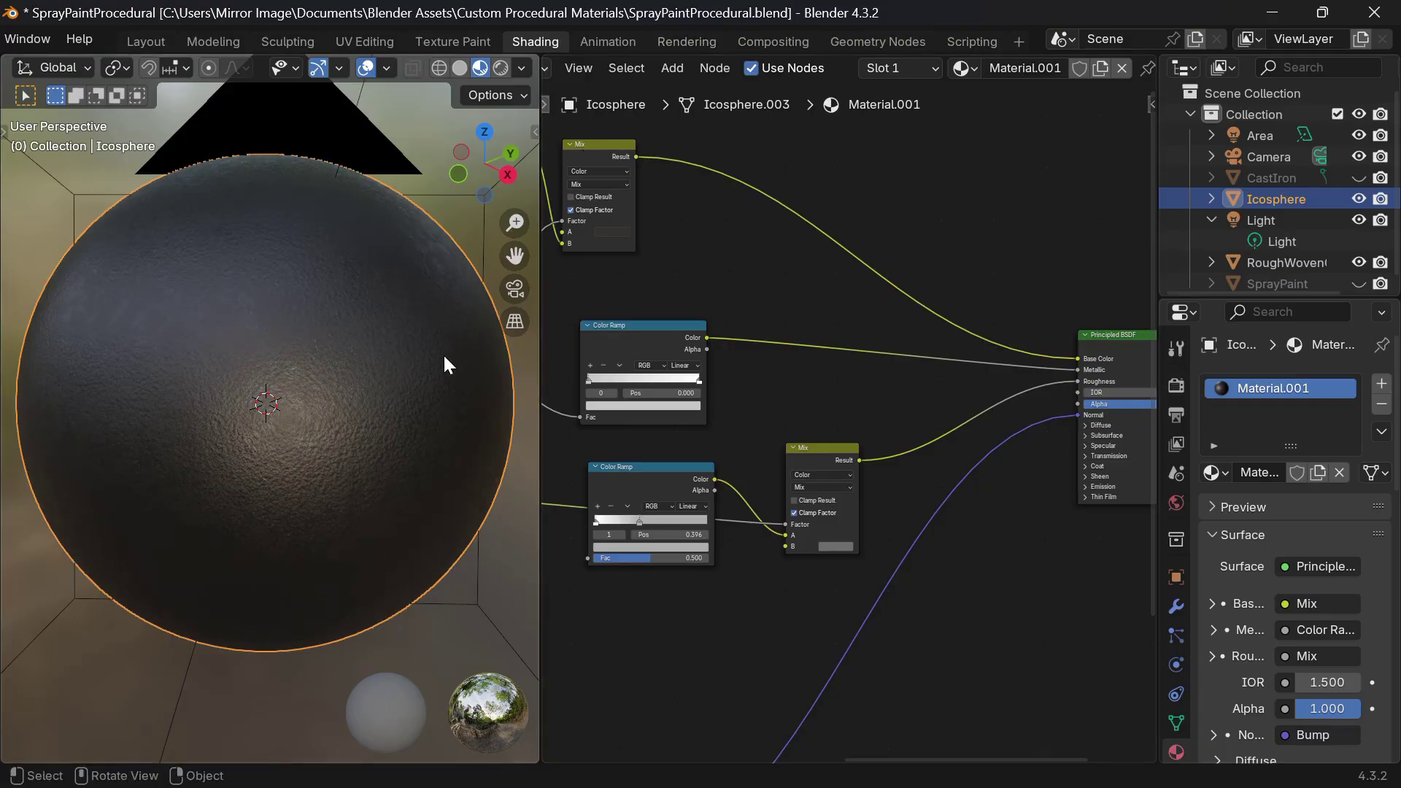
middle_drag(444, 353, 423, 326)
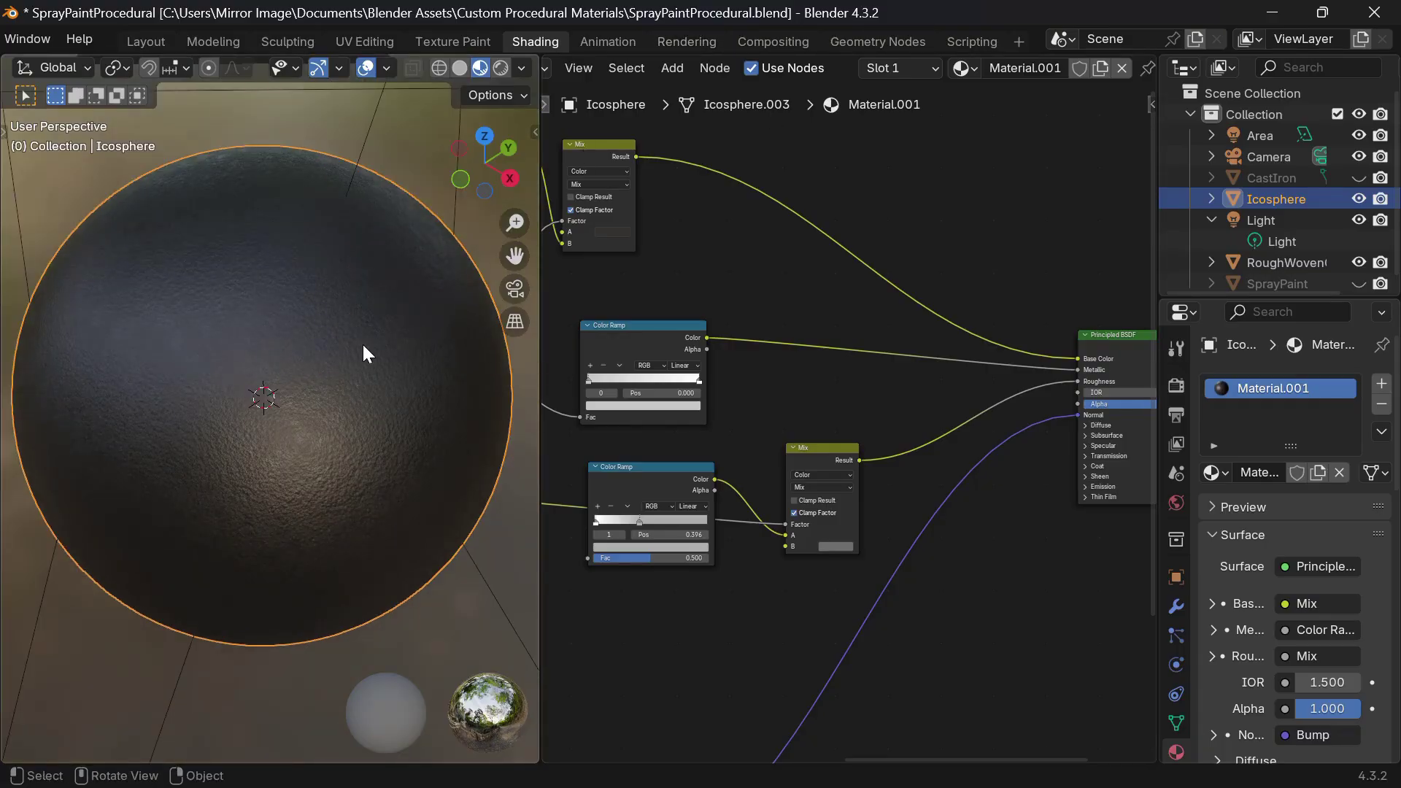
scroll(362, 345, up, 2)
key(KP_0)
Step: Insert a Hue/Saturation/Value node on the link between the upper Mix node's Result and the Principled BSDF's Base Color
scroll(846, 237, down, 1)
middle_drag(847, 237, 852, 390)
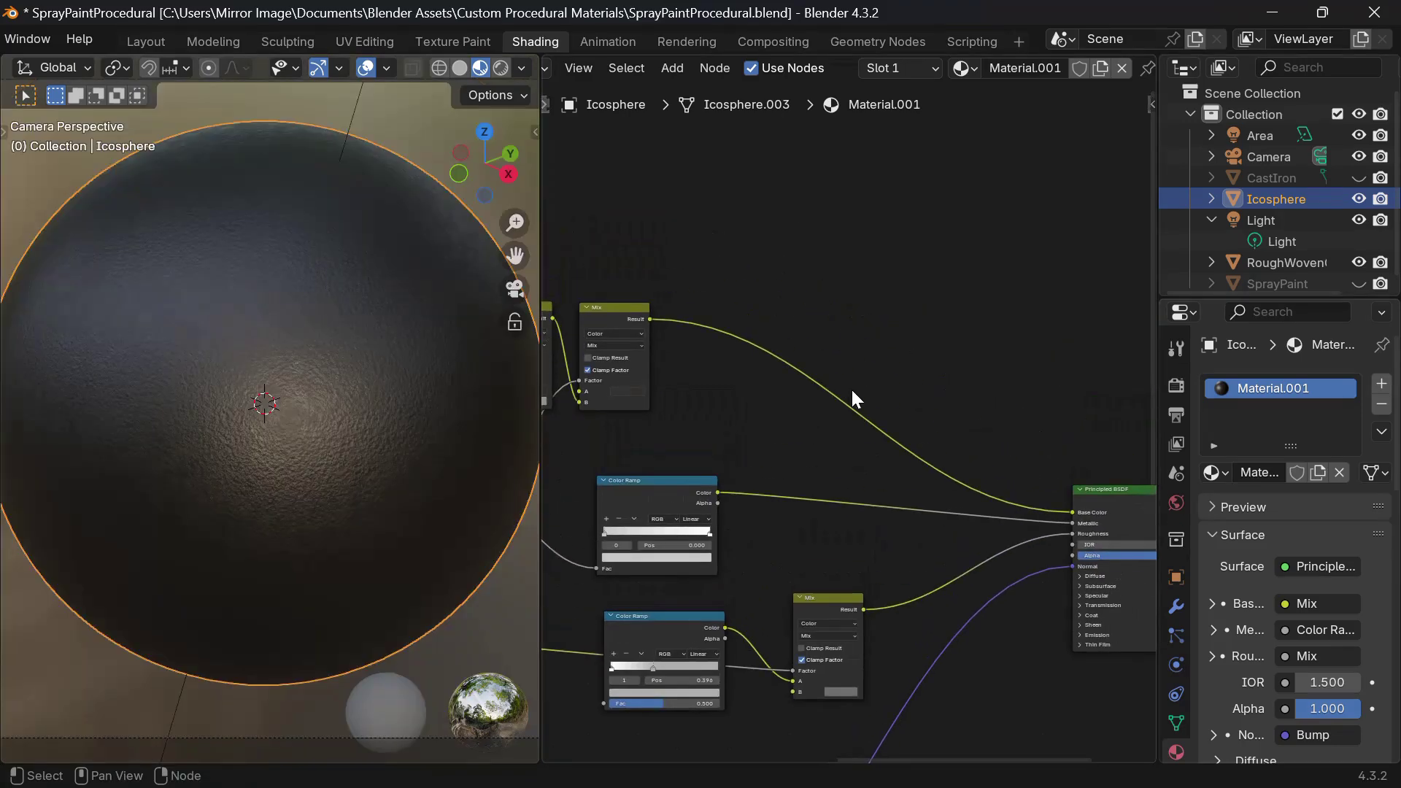
scroll(852, 390, up, 2)
middle_drag(600, 349, 653, 351)
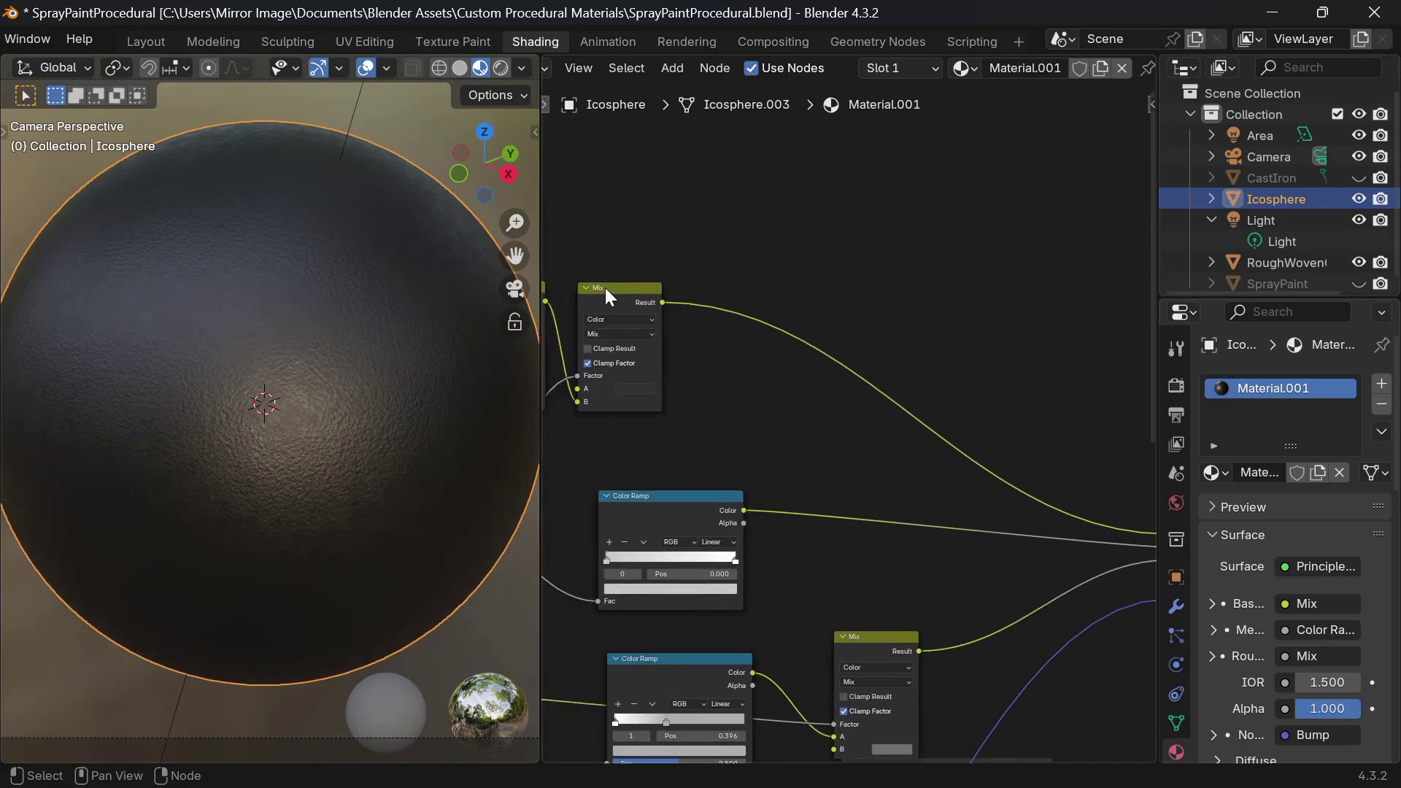
middle_drag(877, 417, 791, 404)
key(shift+a)
text(h)
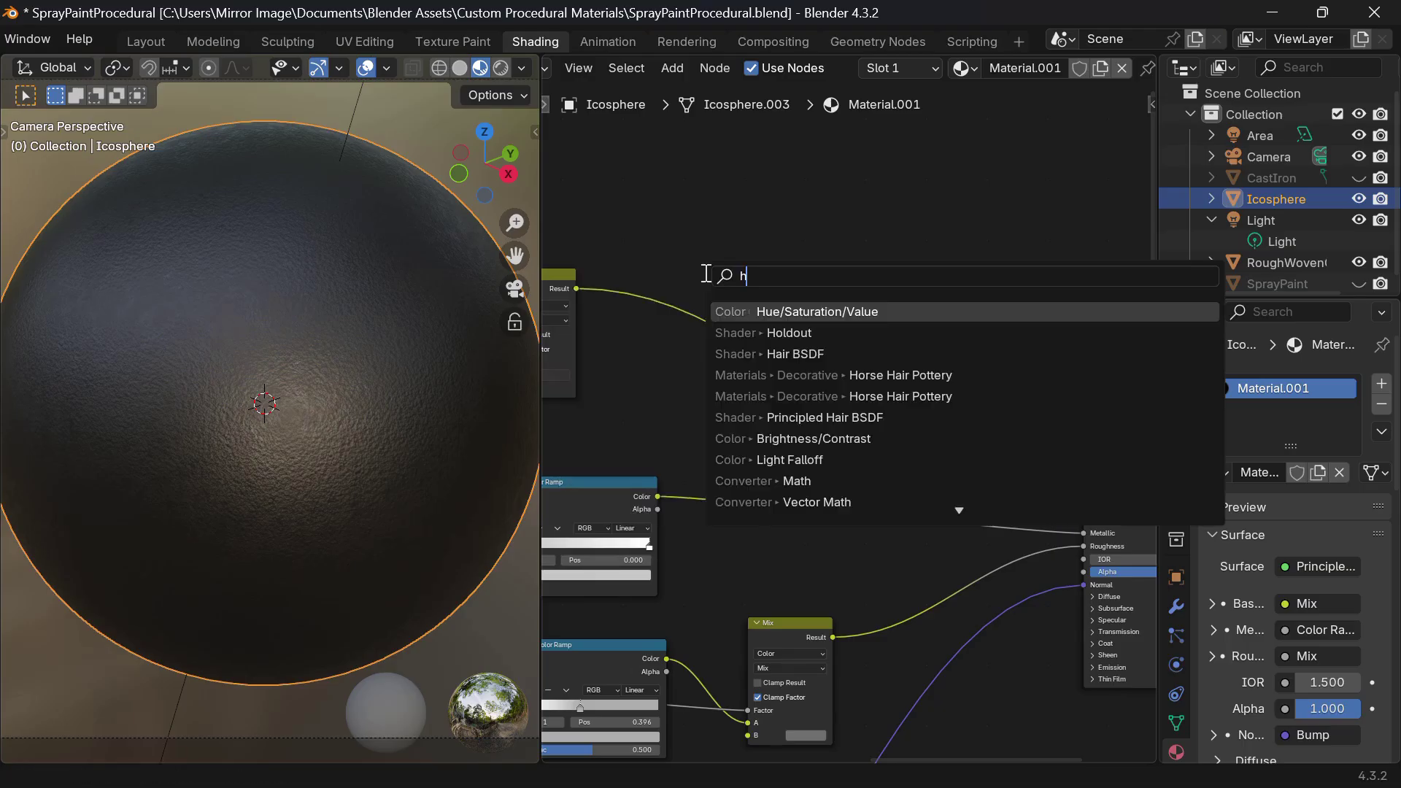
key(Return)
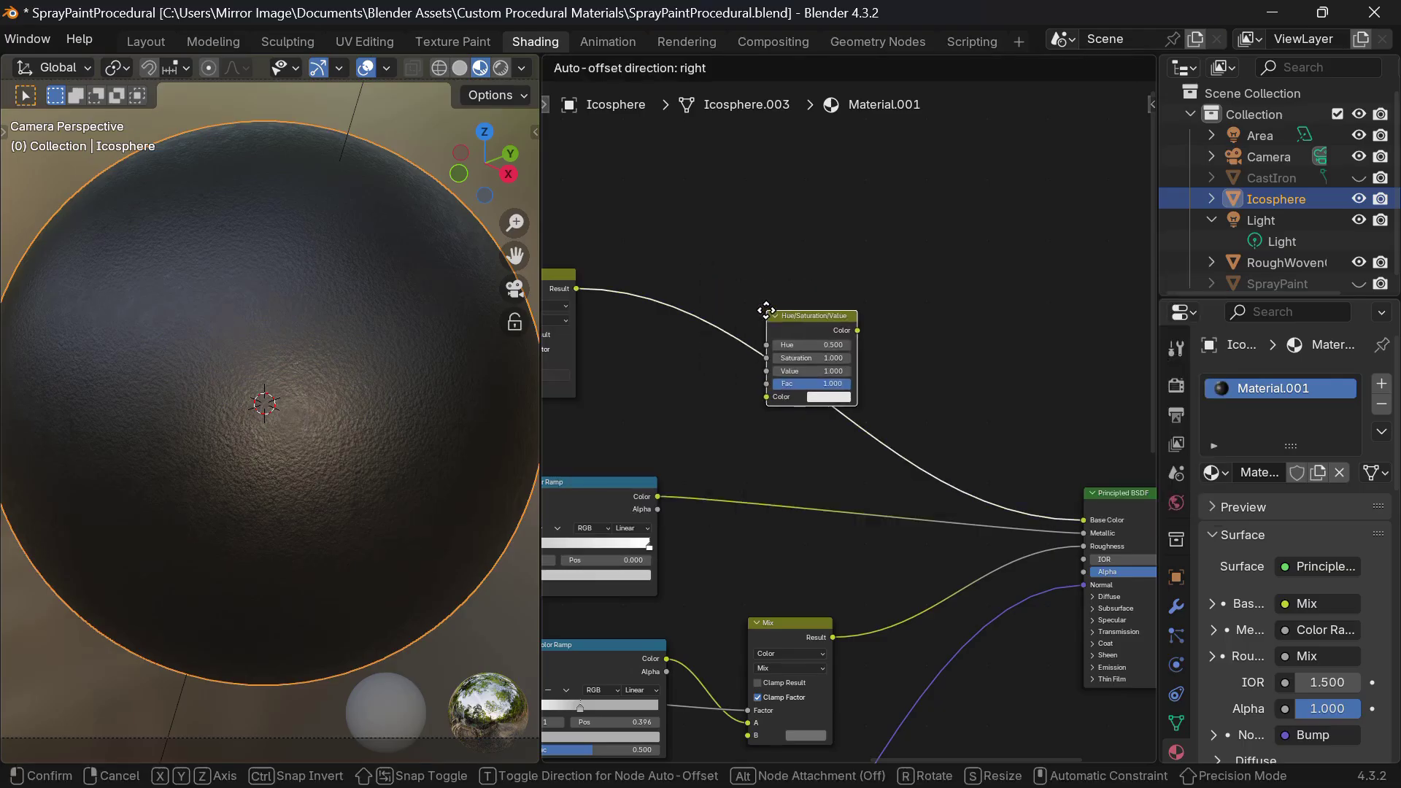
click(766, 310)
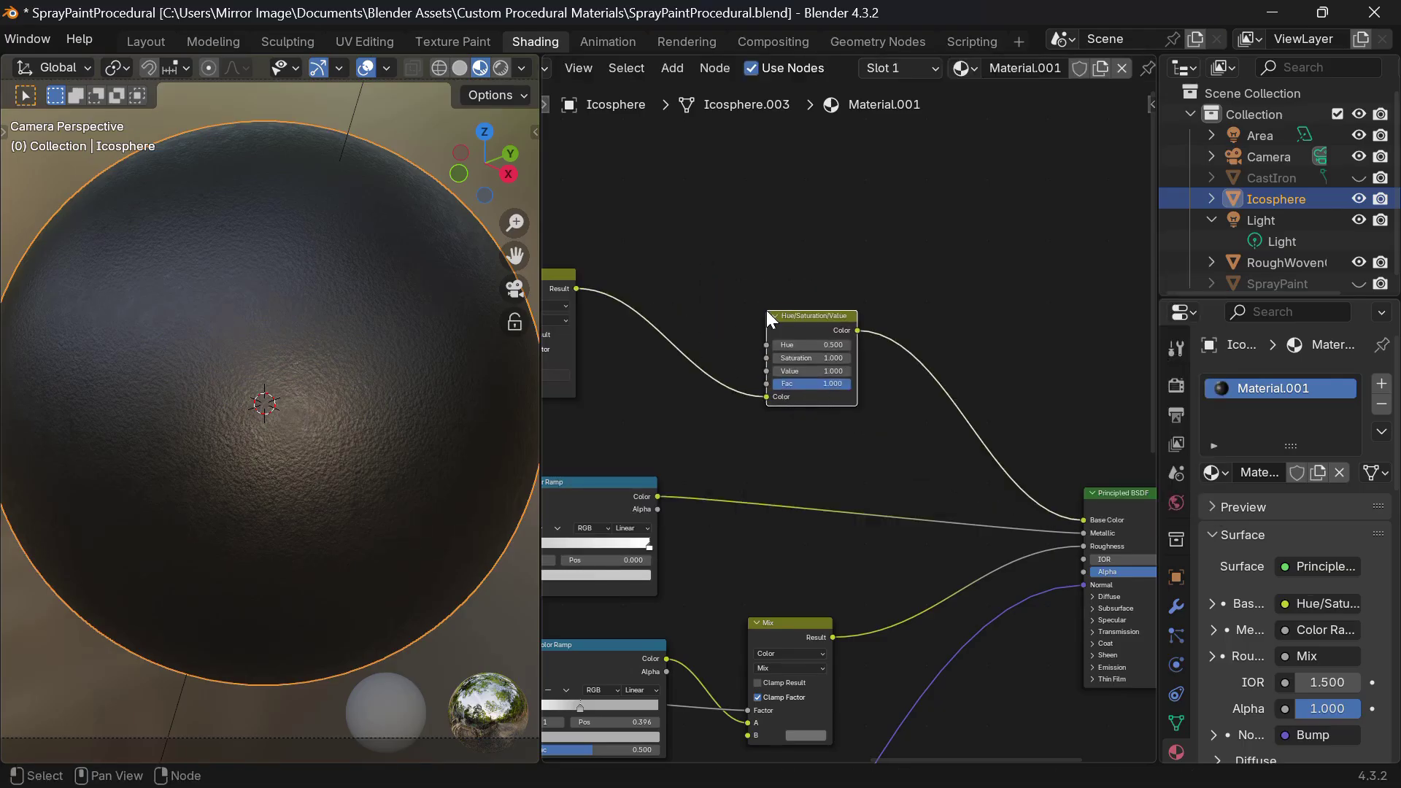
Step: Set the Hue/Saturation/Value node's Value to 0.2 and inspect the sphere's surface from another angle
click(825, 371)
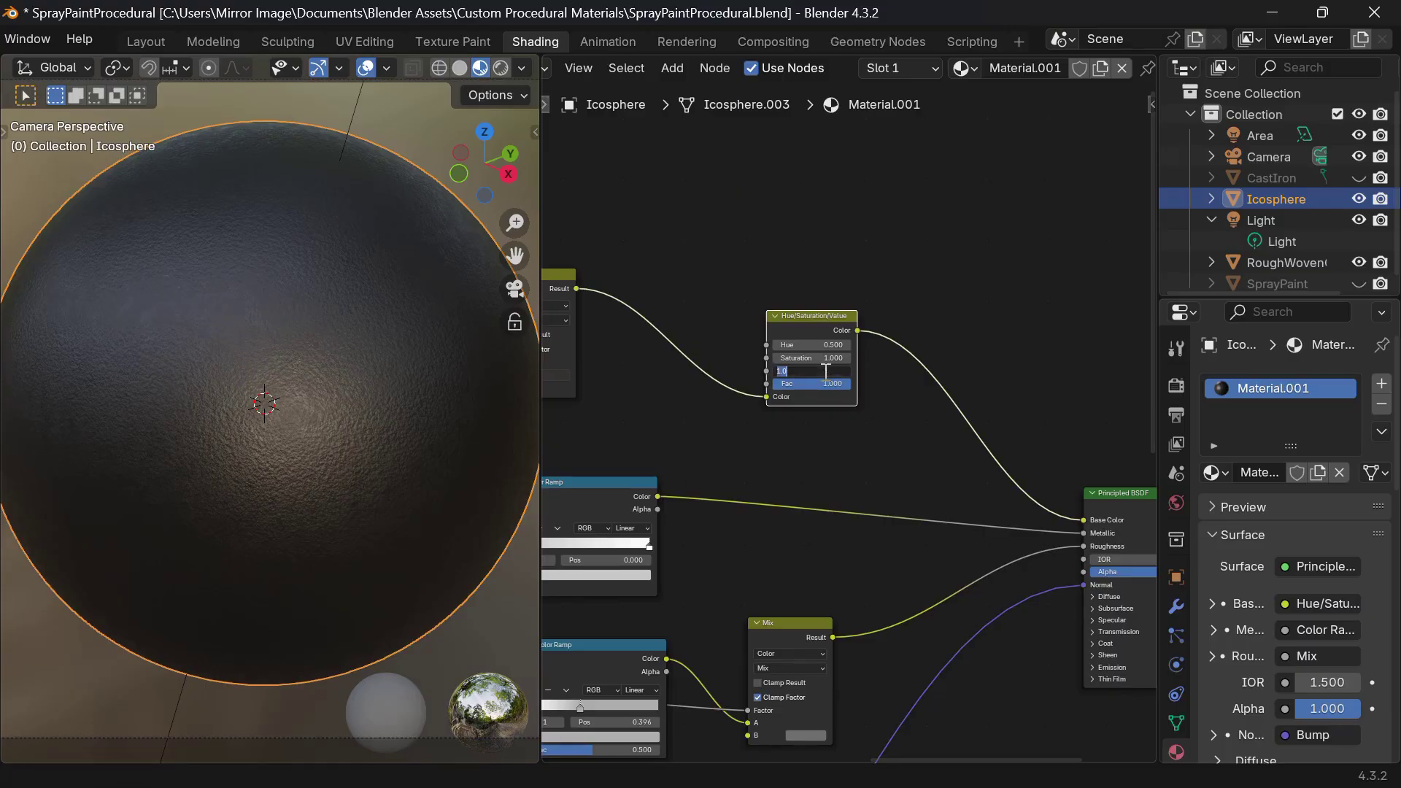
text(.2)
key(Return)
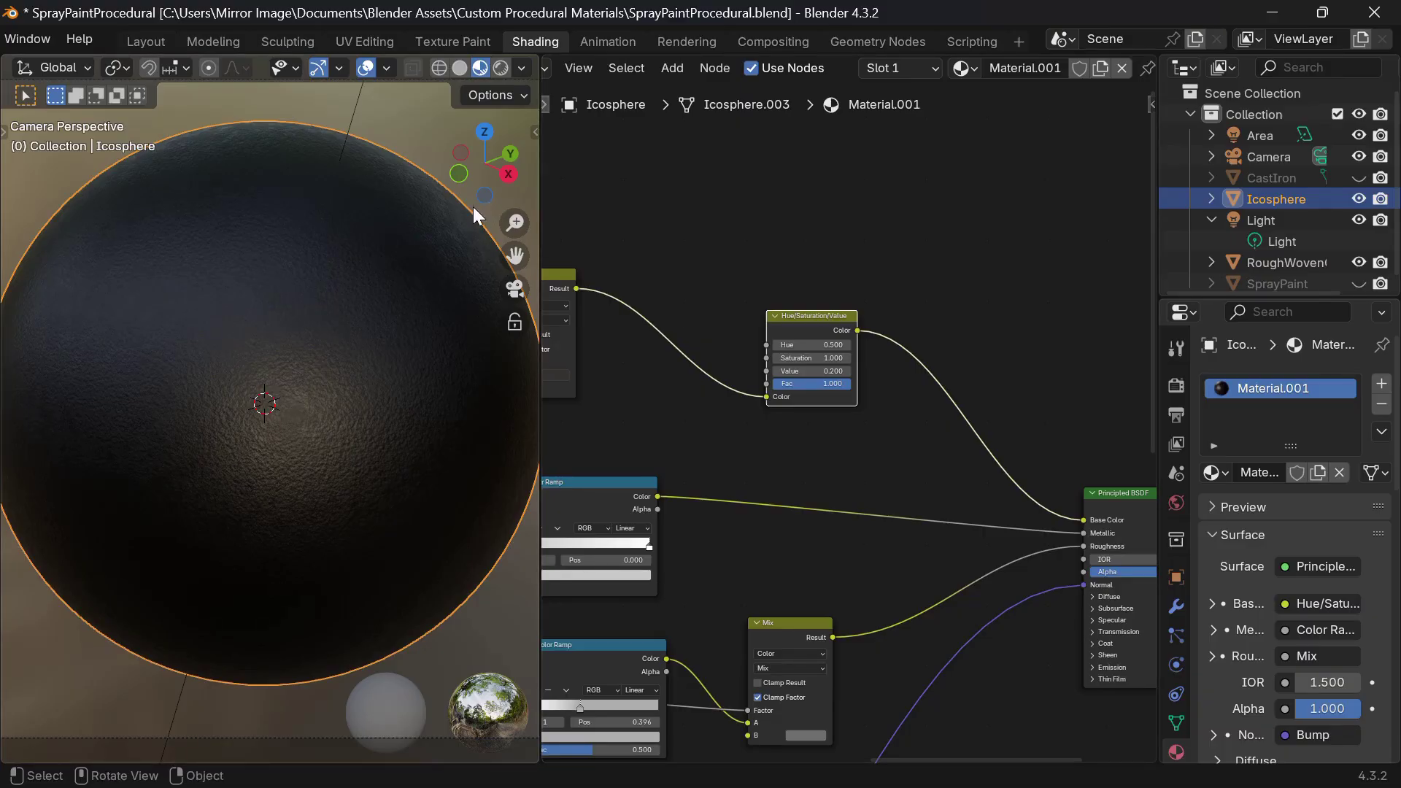
key(KP_8)
key(KP_8)
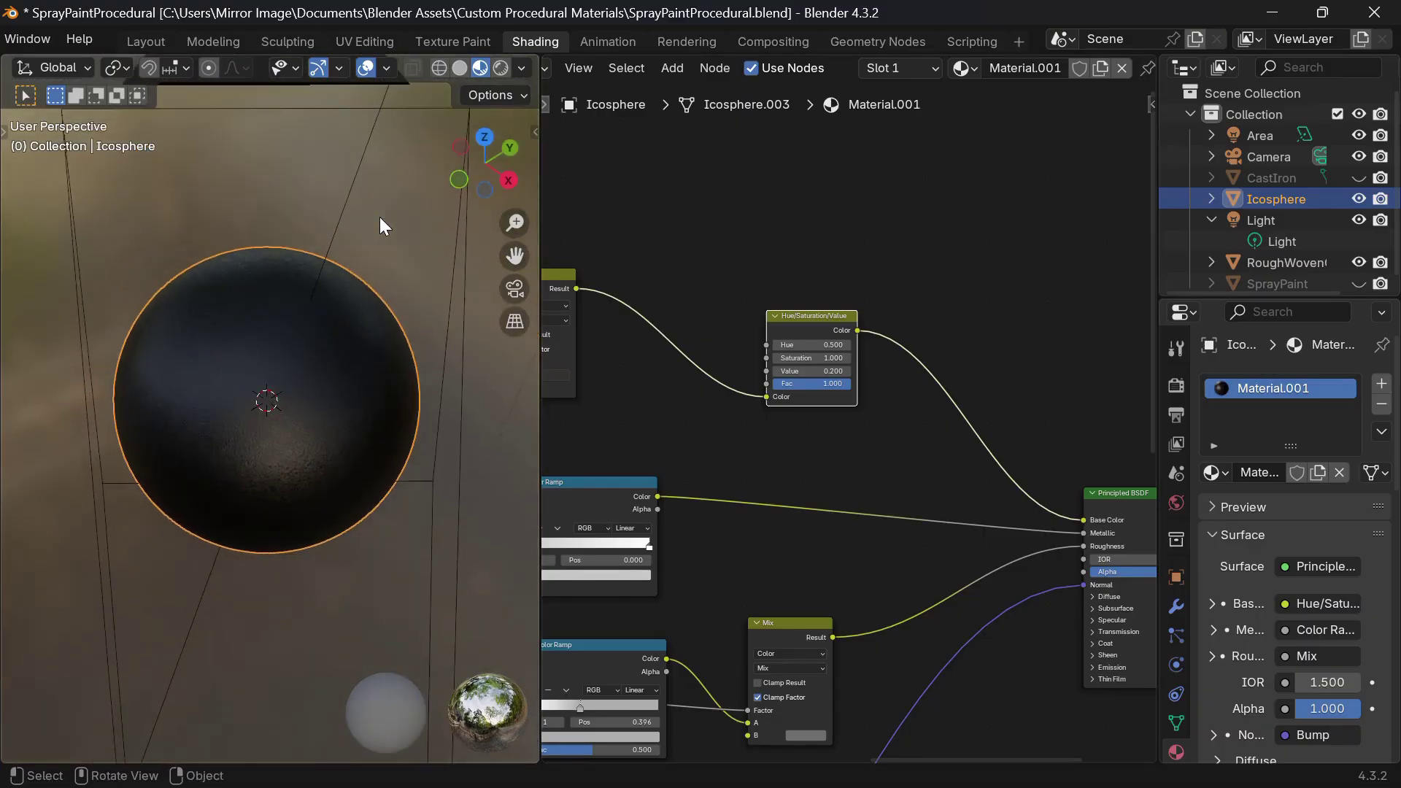
scroll(380, 217, up, 2)
scroll(380, 219, up, 4)
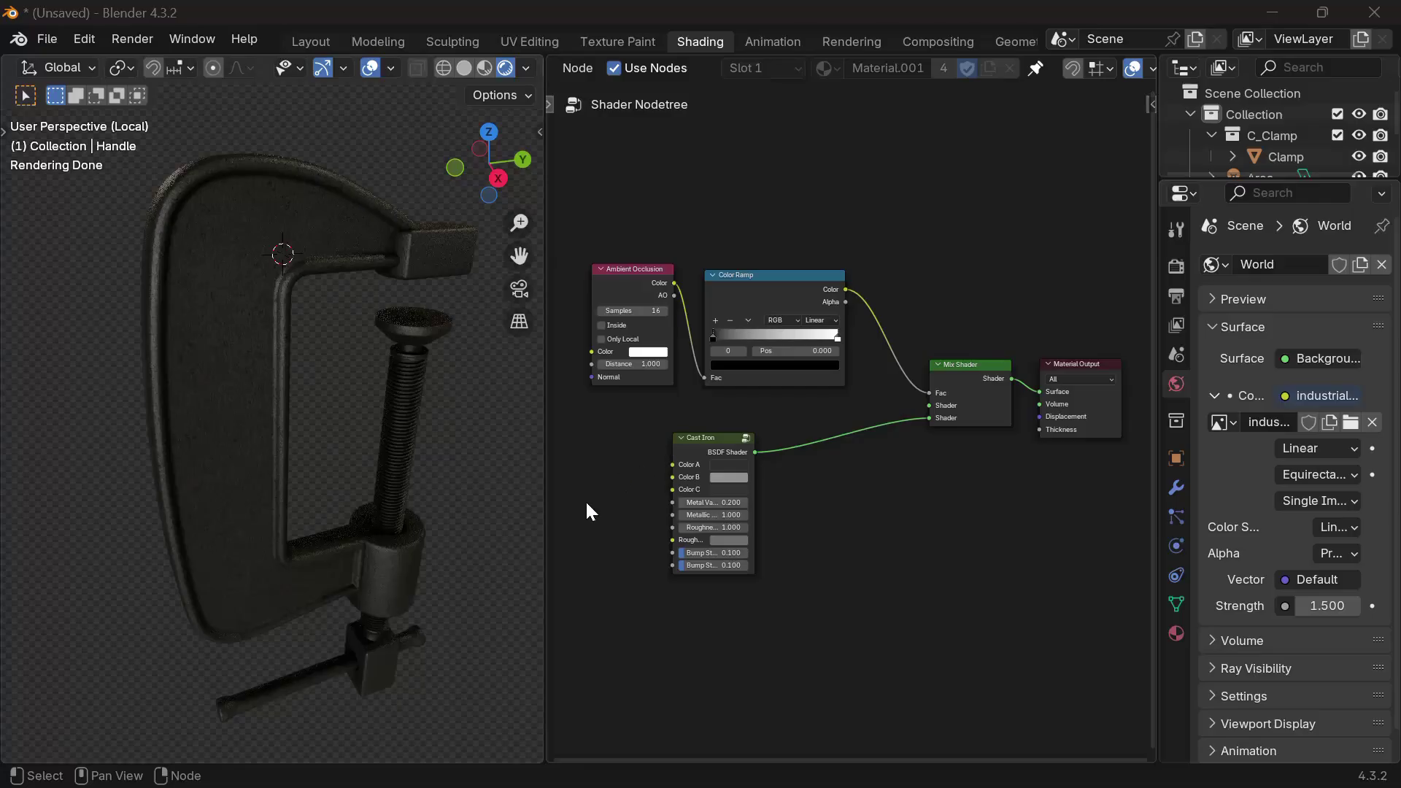
Step: Select the Cast Iron group node in the clamp's shader tree, and switch to the Layout workspace to view the clamp
click(690, 469)
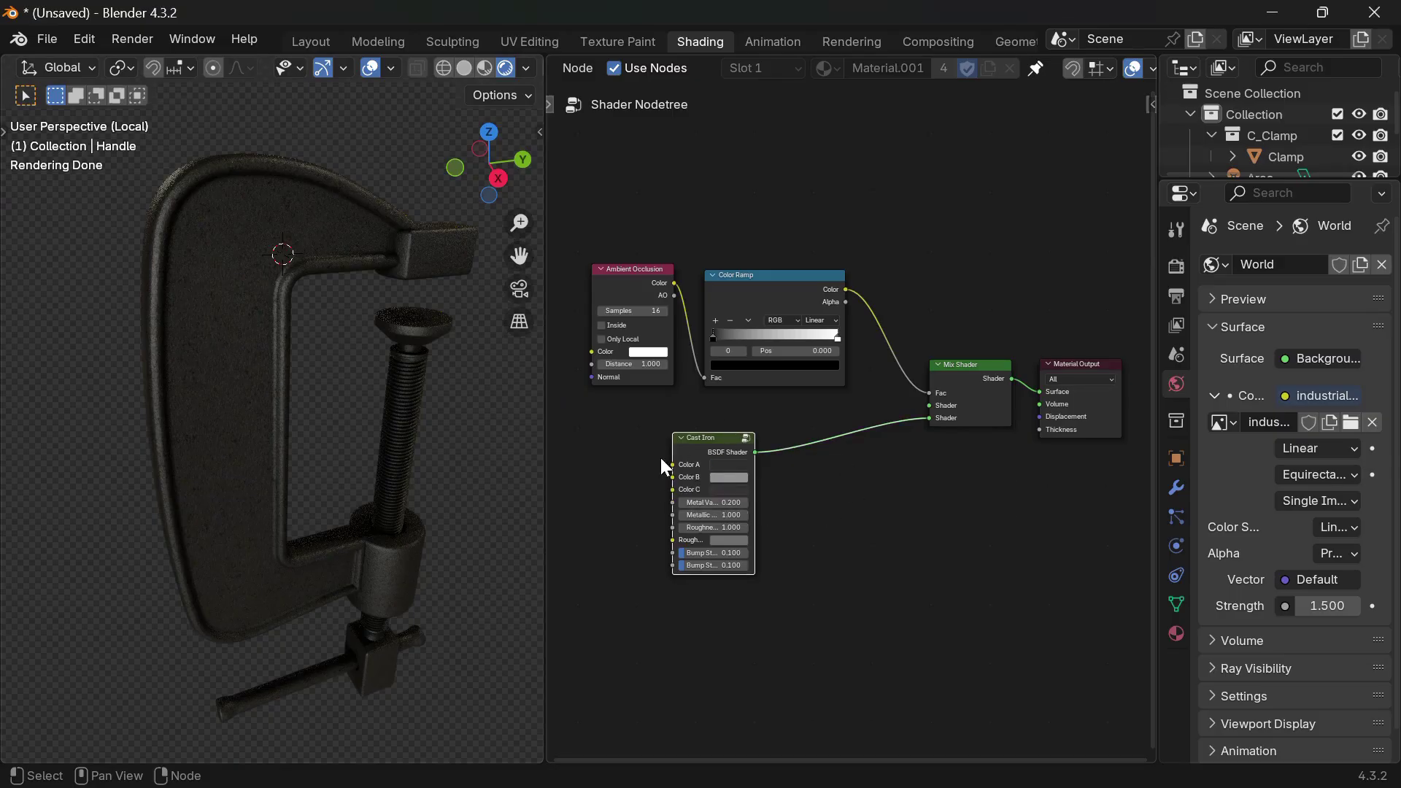
middle_drag(848, 389, 830, 403)
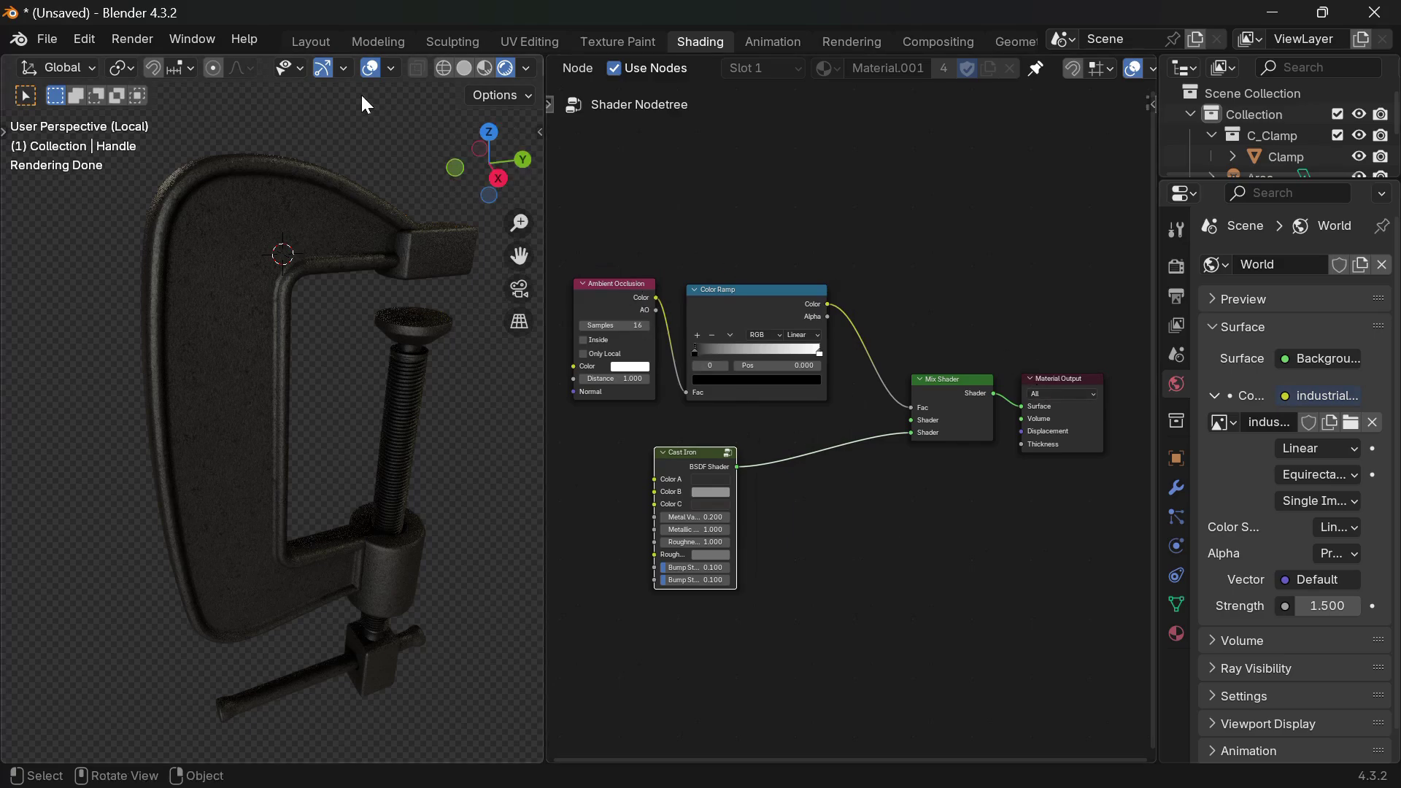
click(311, 42)
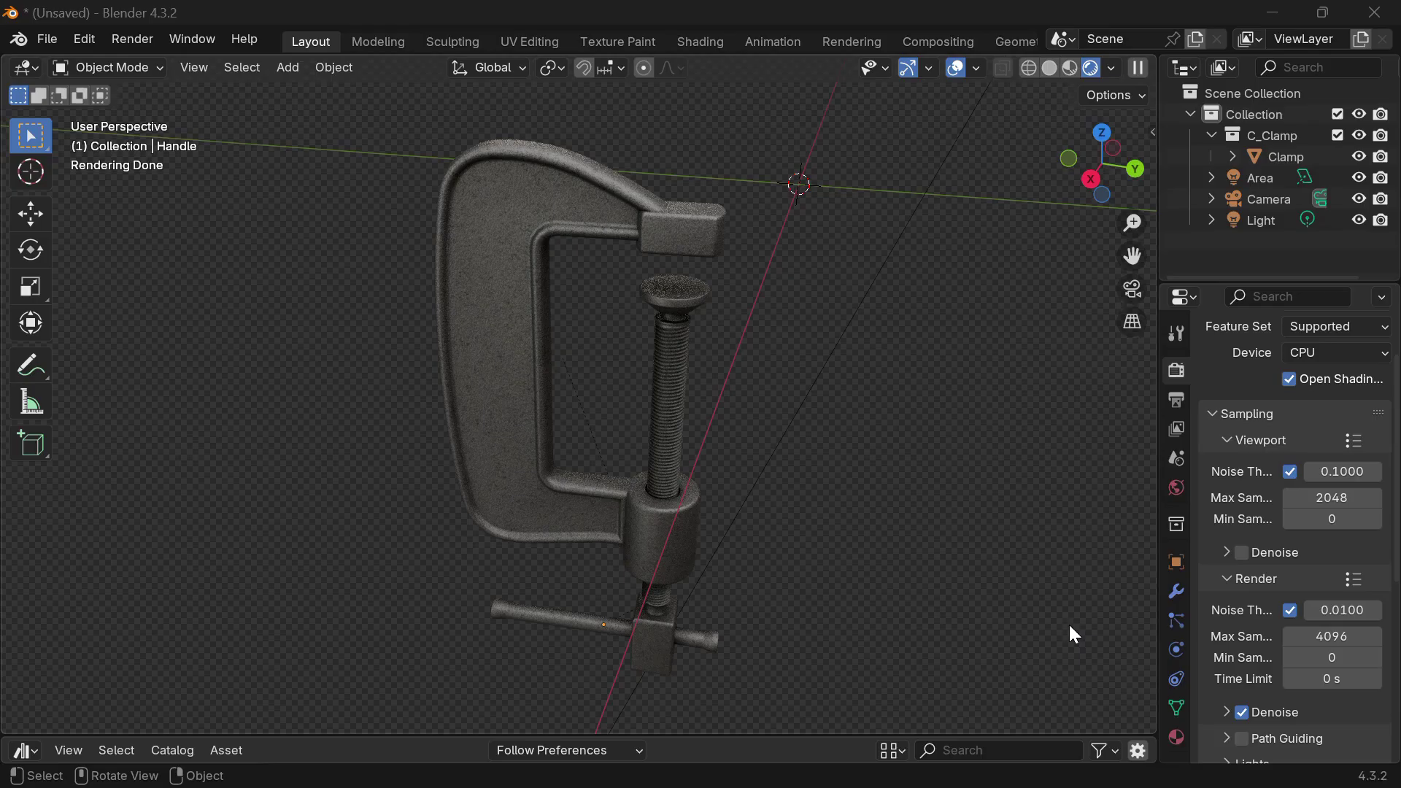